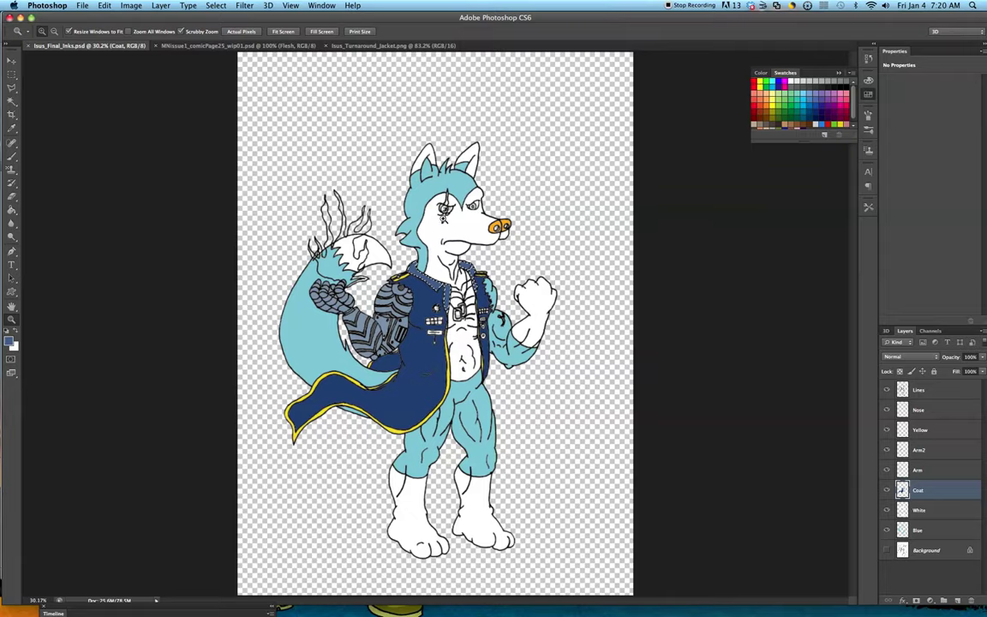
Step: Sample the pink of the eye scar in Isus_Turnaround_Jacket.png as the foreground color
{"action": "scroll", "coordinate": [525, 201], "scroll_direction": "up", "scroll_amount": 3}
{"action": "left_click", "coordinate": [371, 46]}
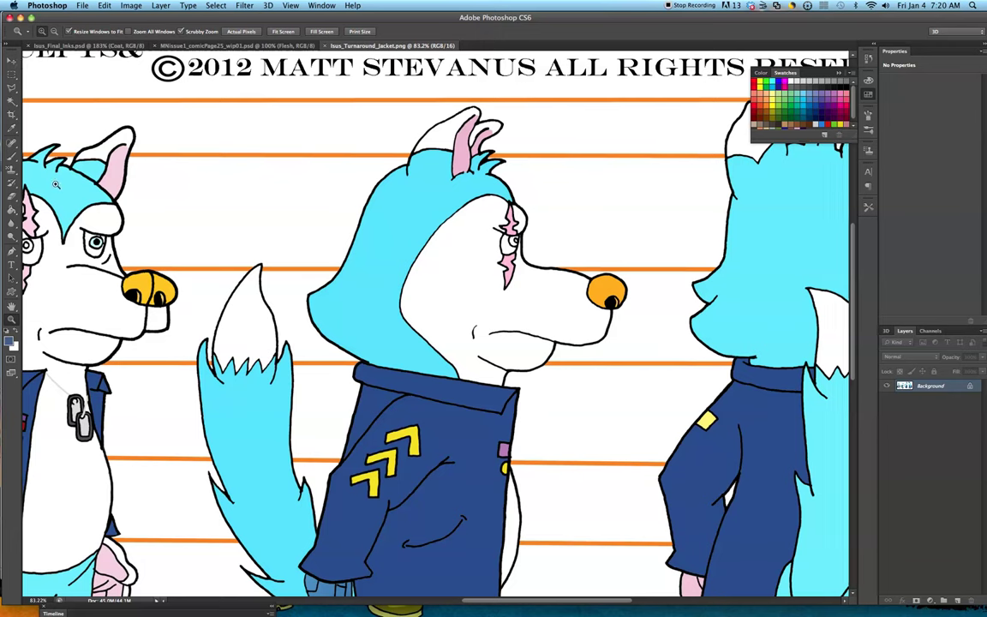
{"action": "left_click", "coordinate": [12, 126]}
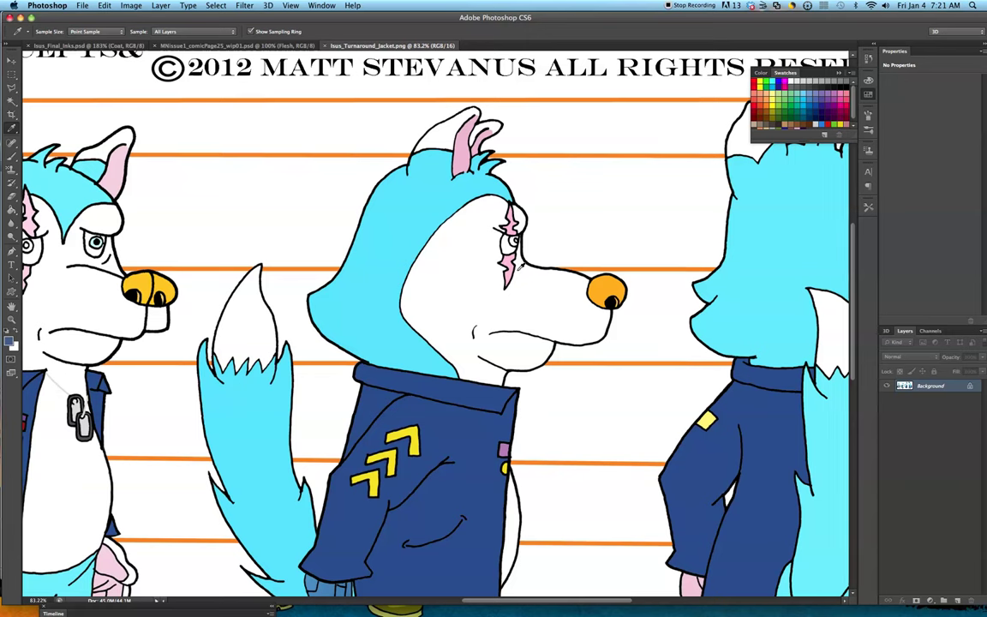
{"action": "left_click", "coordinate": [510, 230]}
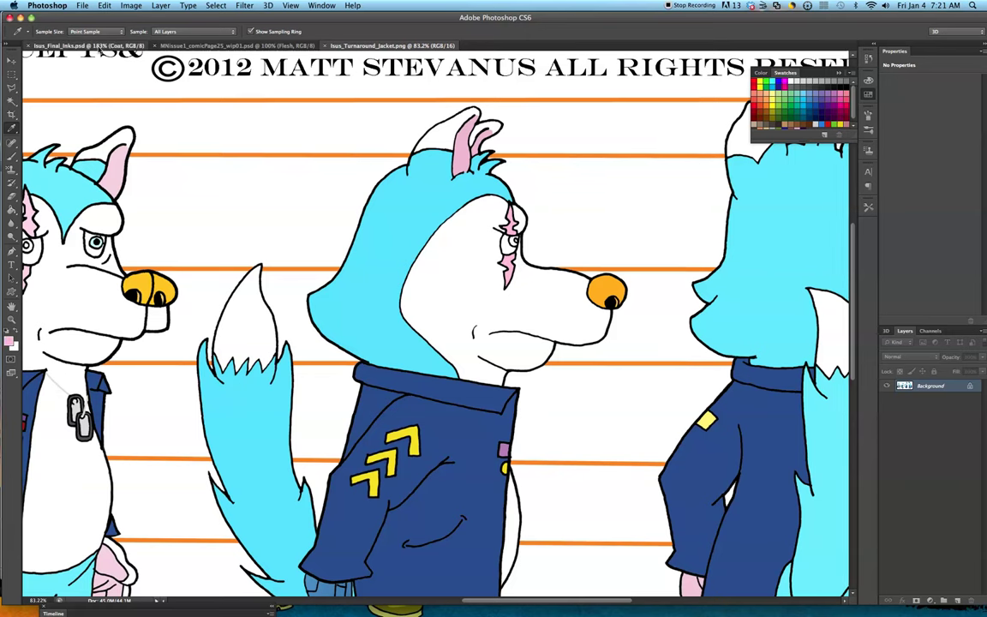
Step: In Isus_Final_Inks.psd, select the scar areas above and below the eye from the Lines layer with the Magic Wand
{"action": "left_click", "coordinate": [99, 46]}
{"action": "left_click", "coordinate": [11, 100]}
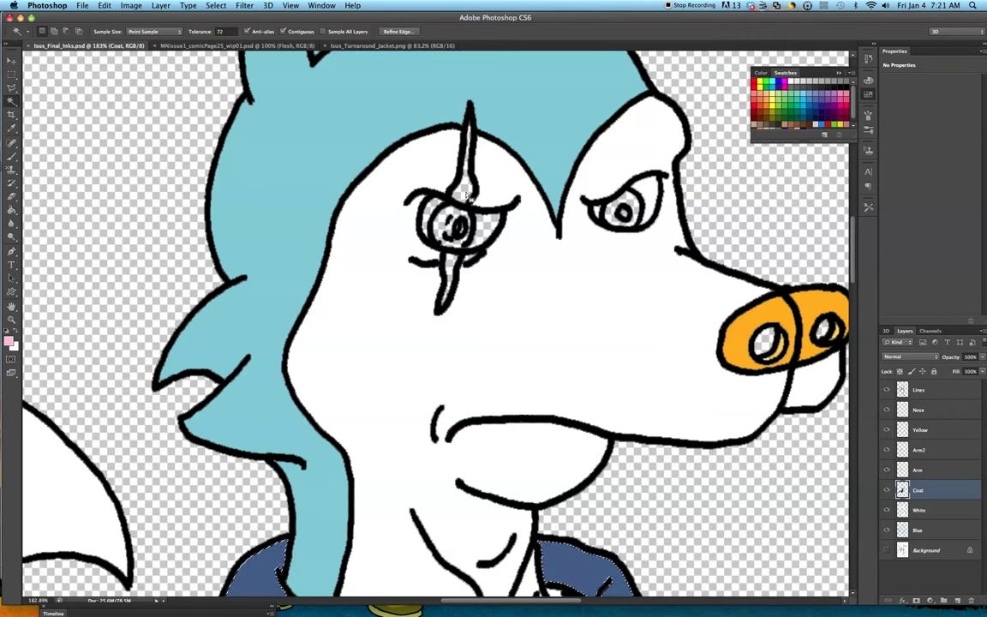
{"action": "left_click", "coordinate": [918, 390]}
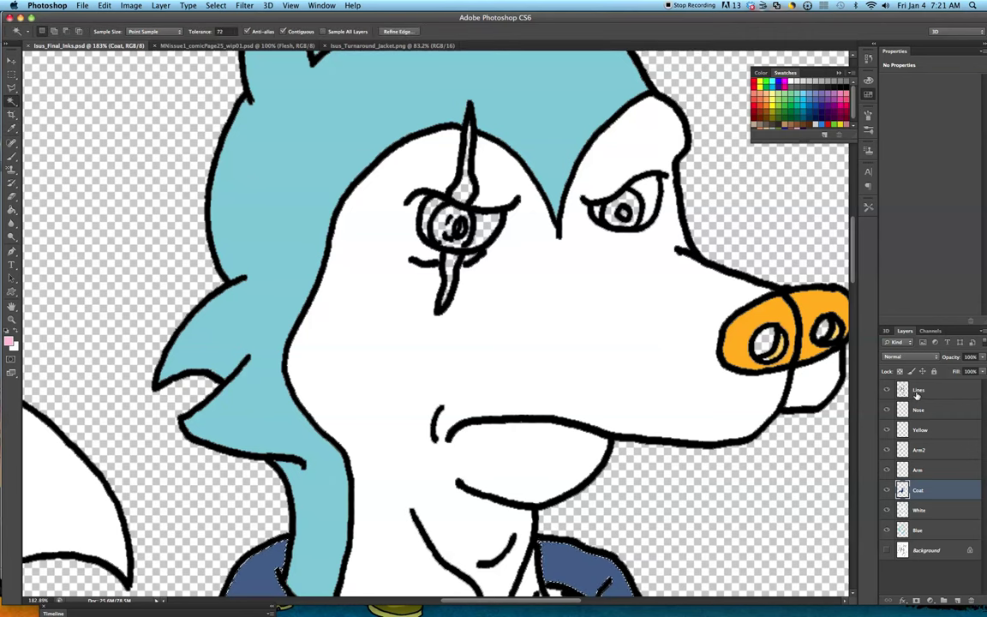
{"action": "left_click", "coordinate": [467, 191]}
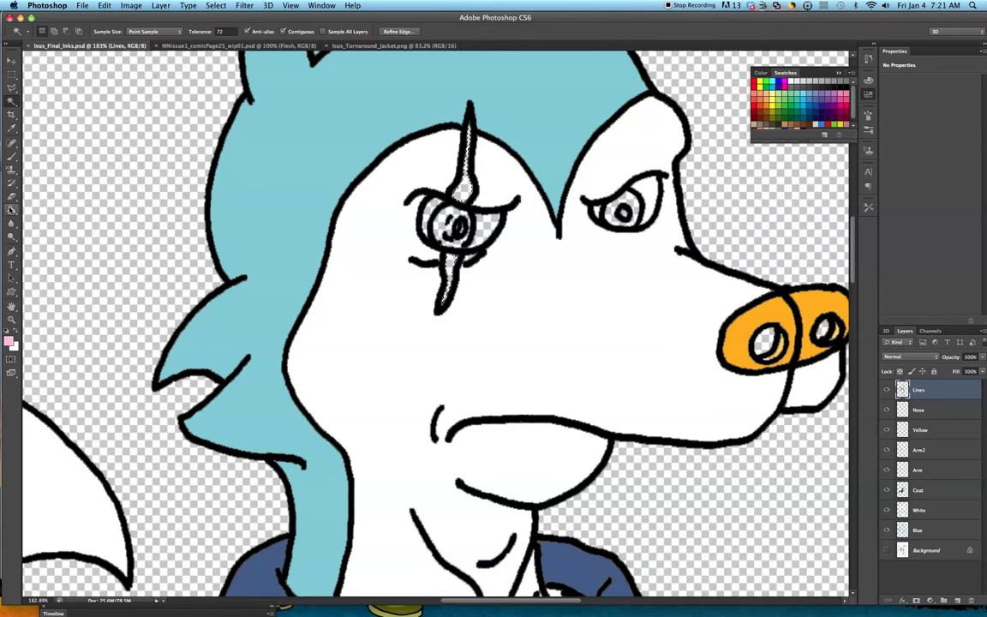
Step: Create a layer named Scar directly above the Nose layer and fill the selected scar areas with the sampled pink
{"action": "key", "text": "g"}
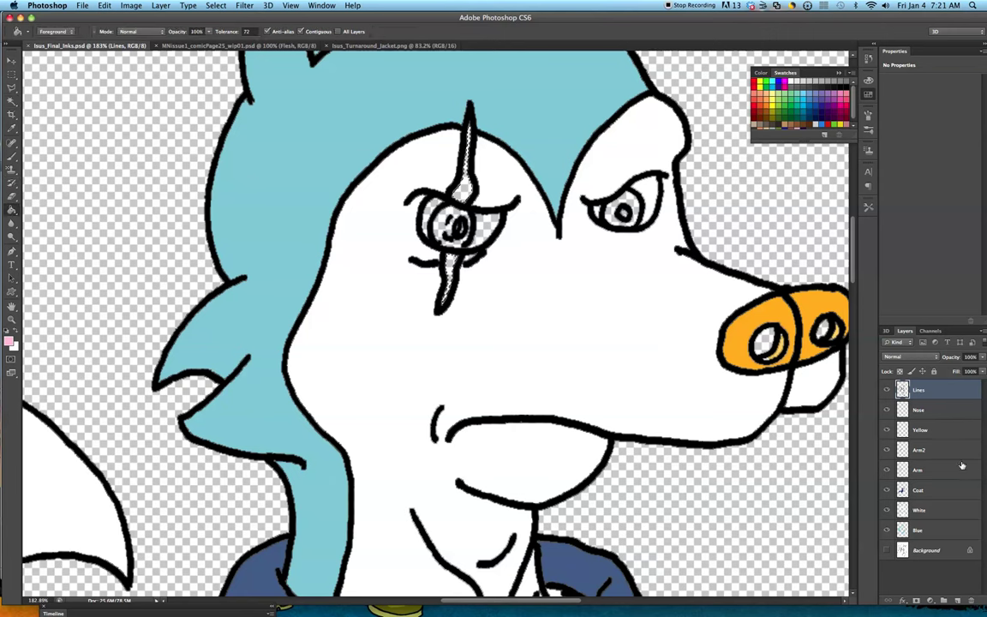
{"action": "left_click", "coordinate": [931, 407]}
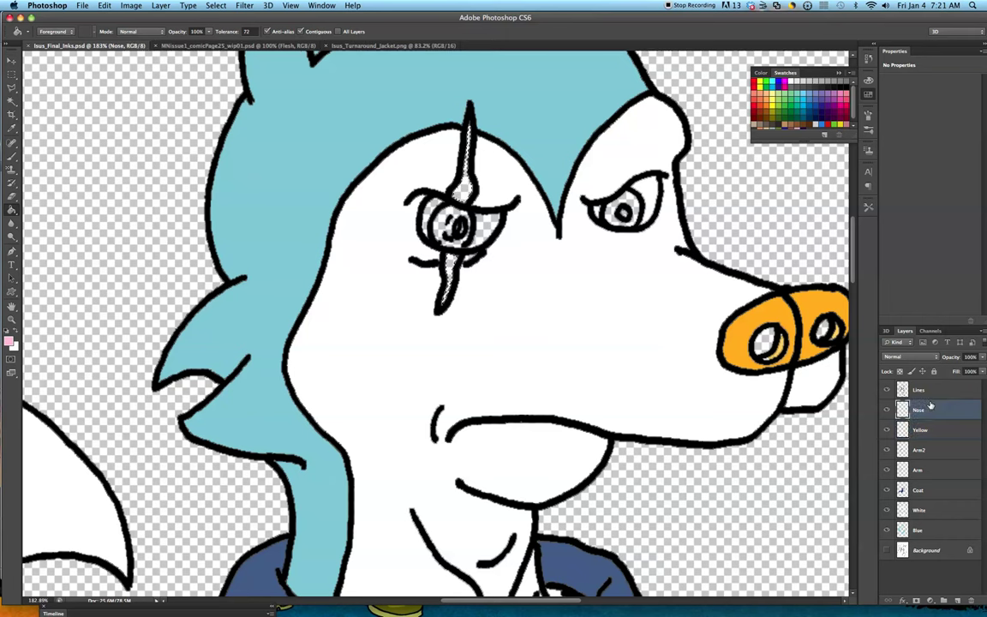
{"action": "key", "text": "super+shift+n"}
{"action": "key", "text": "BackSpace"}
{"action": "type", "text": "Scar"}
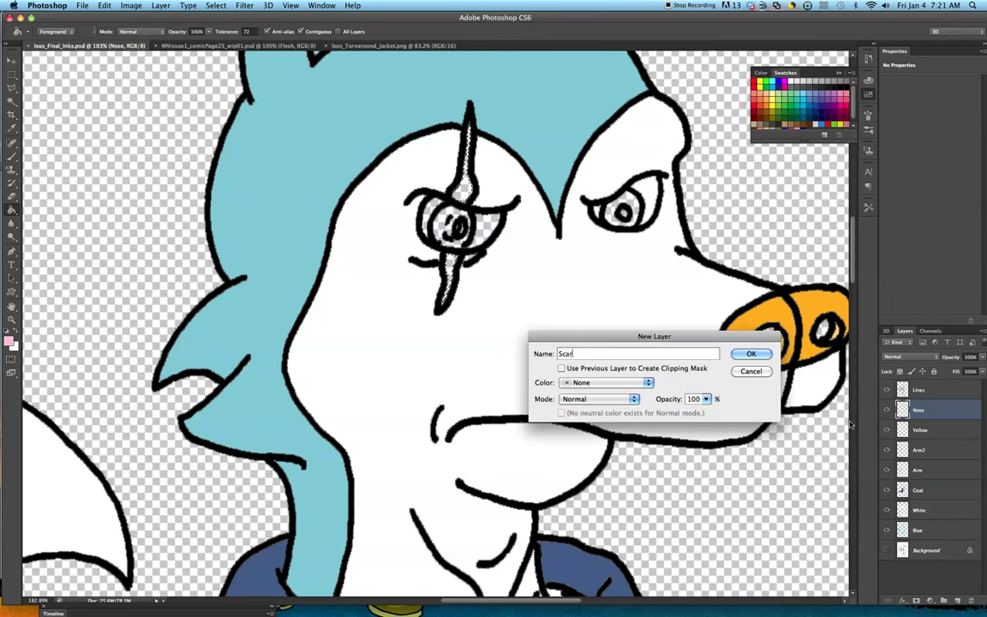
{"action": "left_click", "coordinate": [751, 353]}
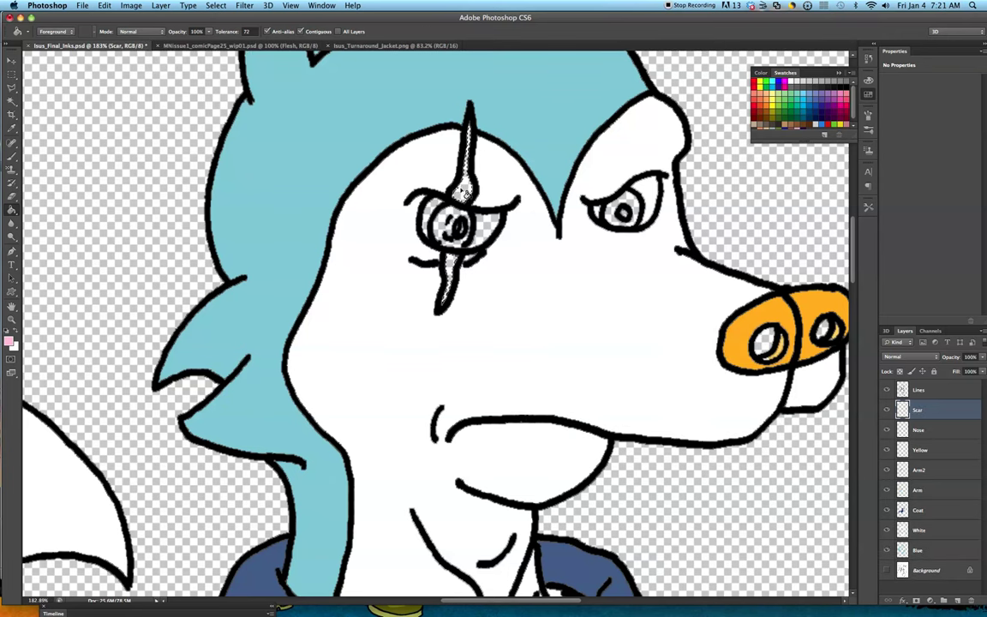
{"action": "left_click_drag", "start_coordinate": [465, 195], "coordinate": [467, 190]}
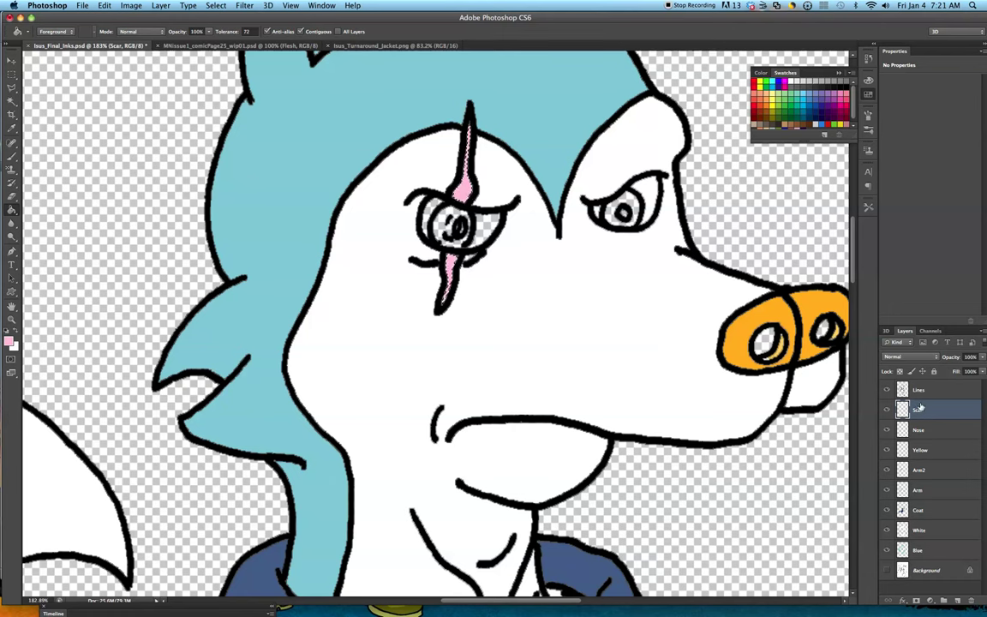
Step: Create a new layer named Dog Tags above the Scar layer
{"action": "scroll", "coordinate": [737, 446], "scroll_direction": "up", "scroll_amount": 10}
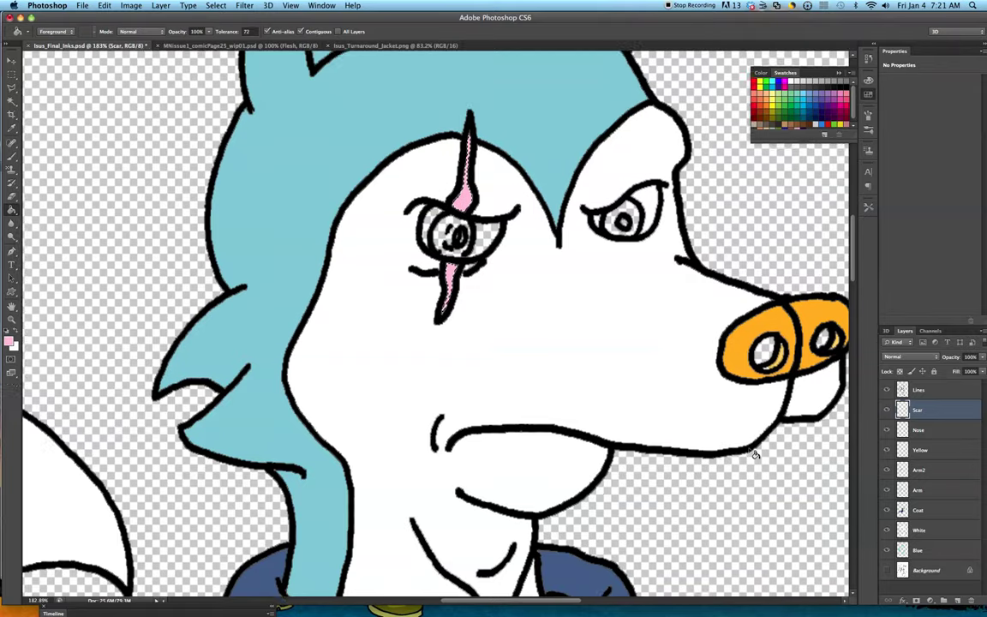
{"action": "scroll", "coordinate": [755, 455], "scroll_direction": "down", "scroll_amount": 10}
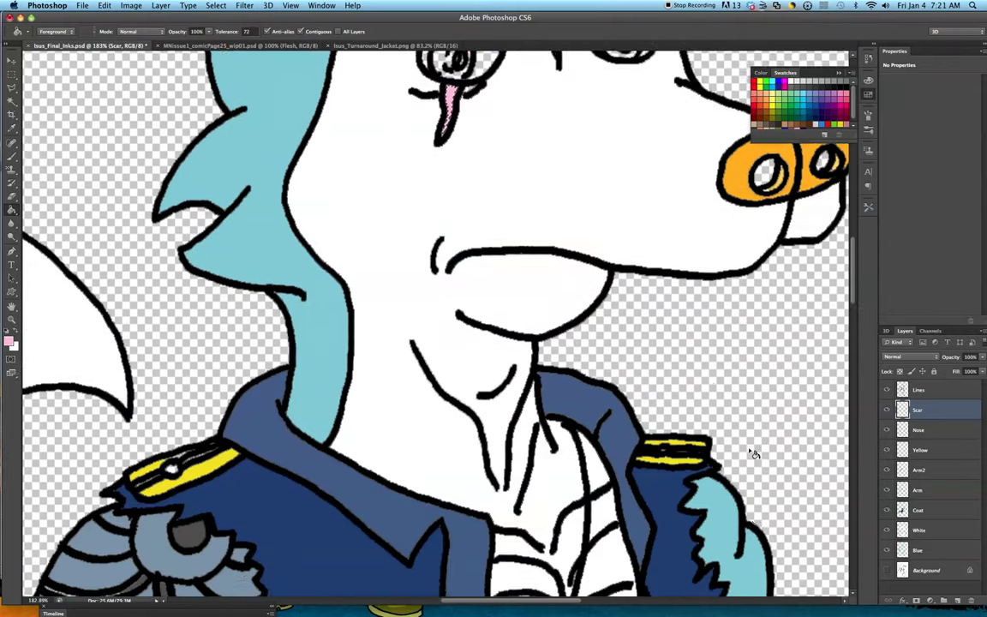
{"action": "scroll", "coordinate": [755, 454], "scroll_direction": "down", "scroll_amount": 10}
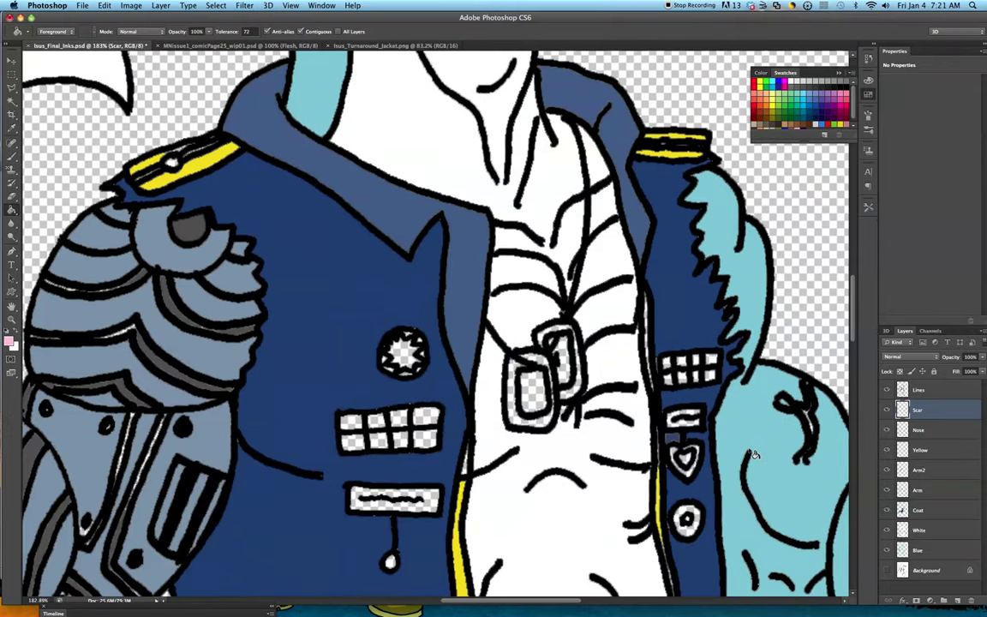
{"action": "scroll", "coordinate": [754, 454], "scroll_direction": "up", "scroll_amount": 10}
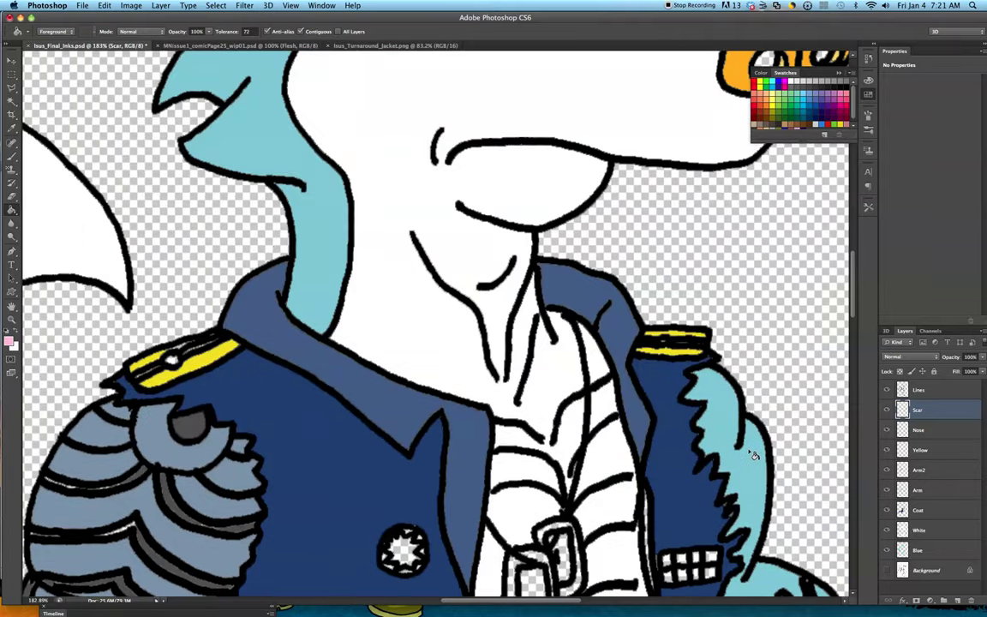
{"action": "scroll", "coordinate": [815, 450], "scroll_direction": "down", "scroll_amount": 3}
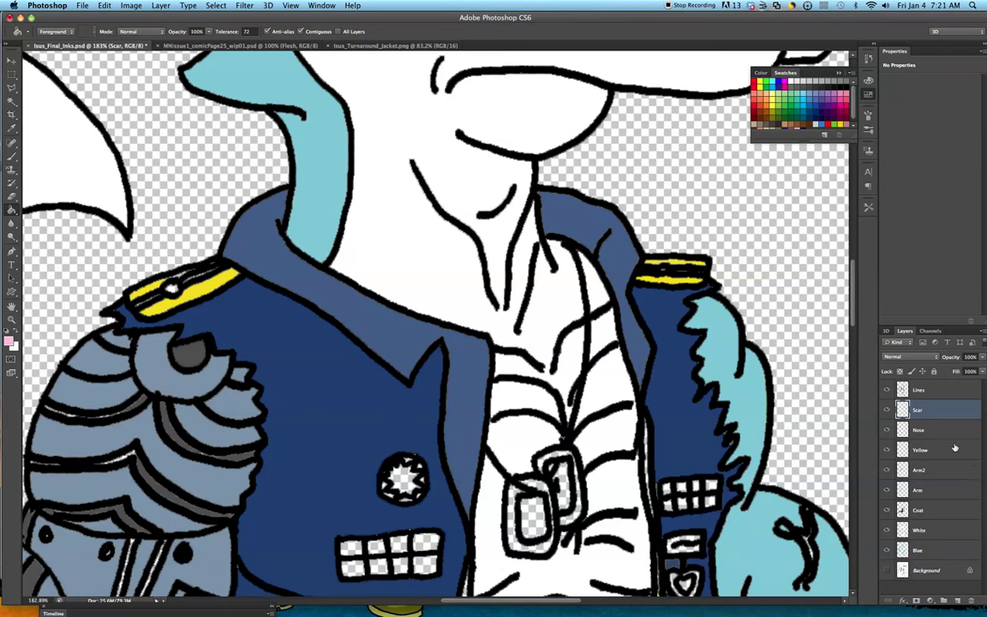
{"action": "key", "text": "super+shift+n"}
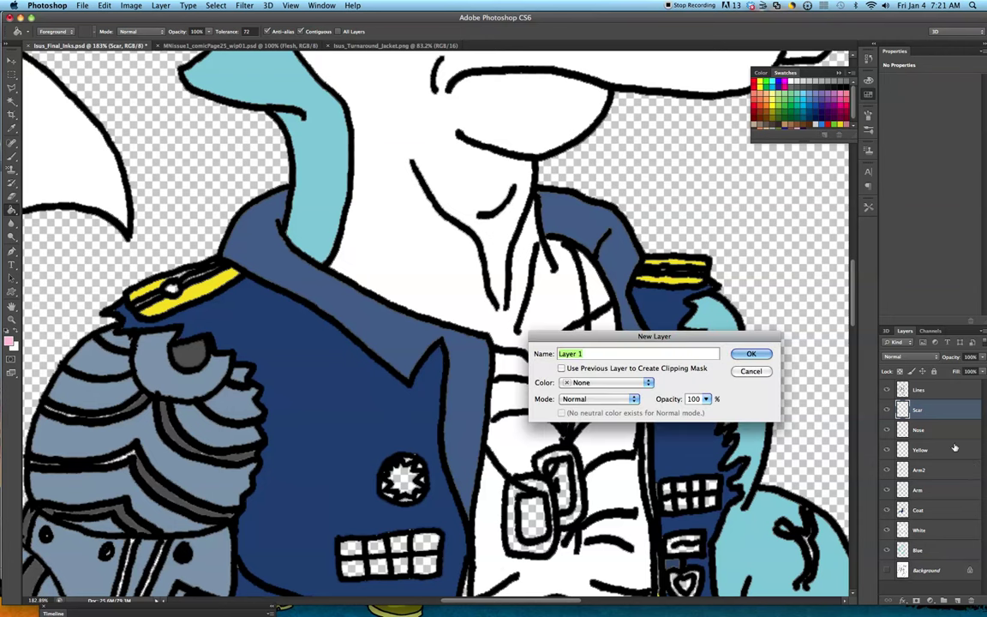
{"action": "type", "text": "Dog Tags"}
{"action": "left_click", "coordinate": [747, 354]}
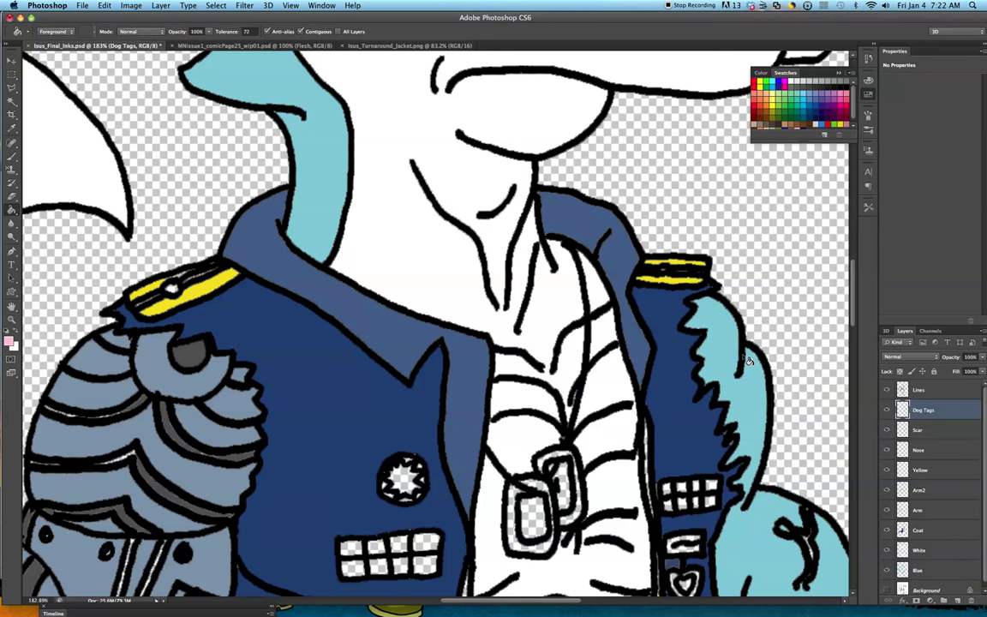
Step: Show the Background layer, select the engraved markings inside both dog tags with the Magic Wand, and hide the Background again
{"action": "left_click", "coordinate": [11, 101]}
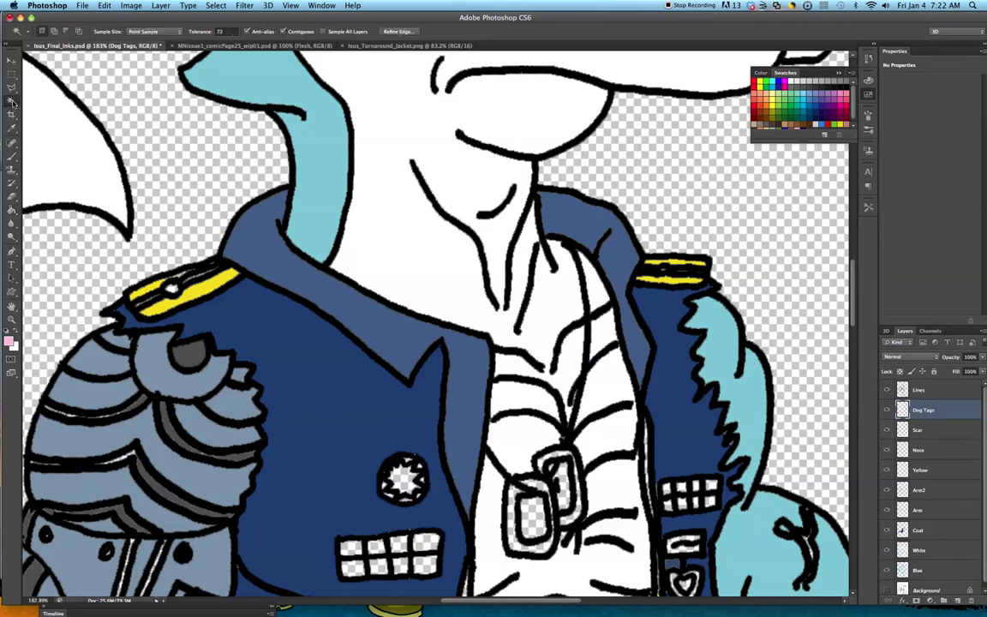
{"action": "scroll", "coordinate": [917, 505], "scroll_direction": "down", "scroll_amount": 1}
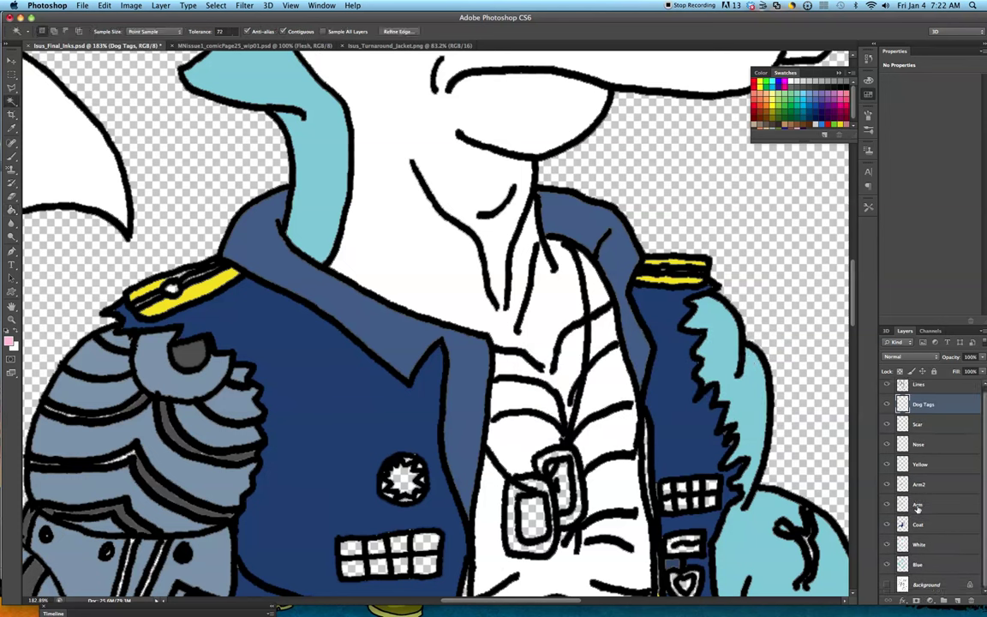
{"action": "left_click", "coordinate": [886, 585]}
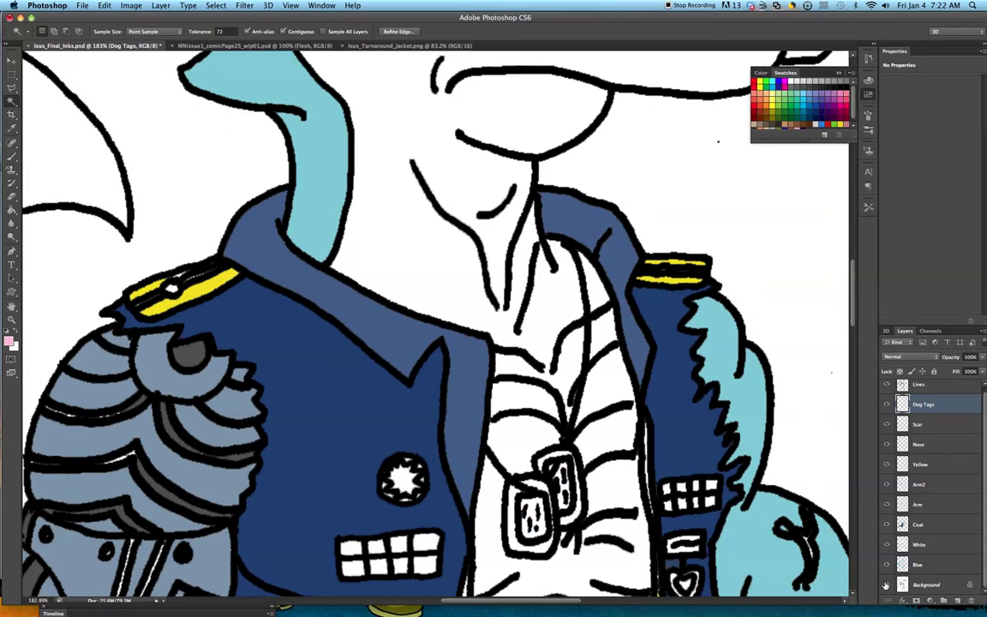
{"action": "left_click", "coordinate": [943, 586]}
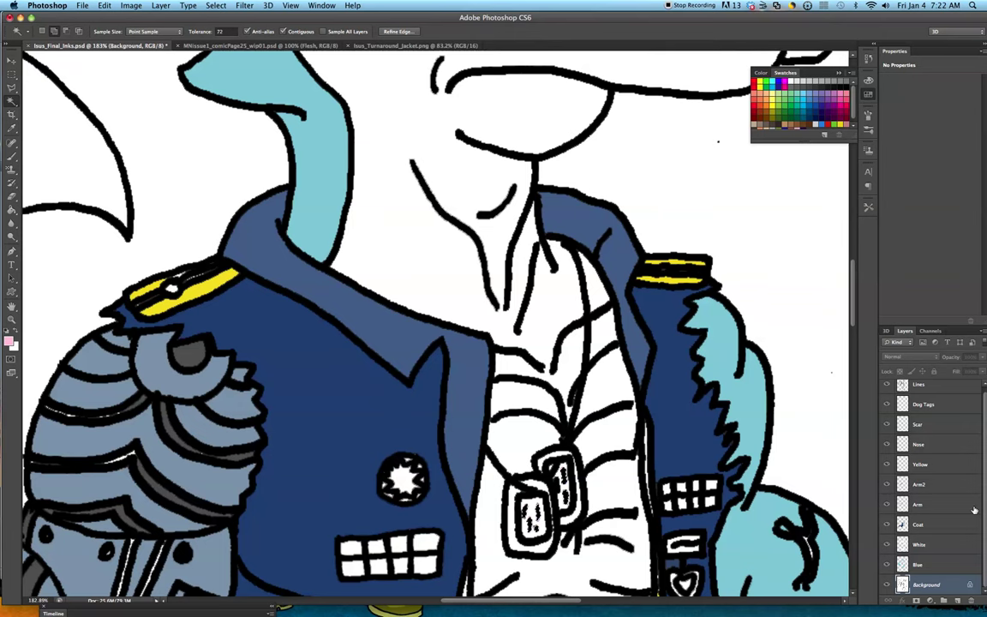
{"action": "left_click", "coordinate": [887, 585]}
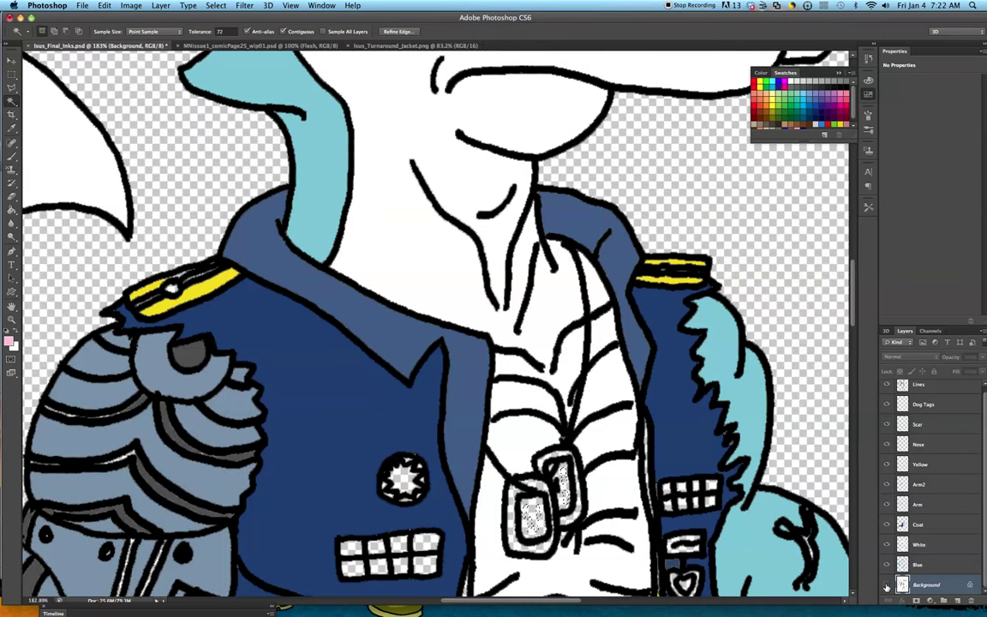
{"action": "scroll", "coordinate": [925, 425], "scroll_direction": "up", "scroll_amount": 1}
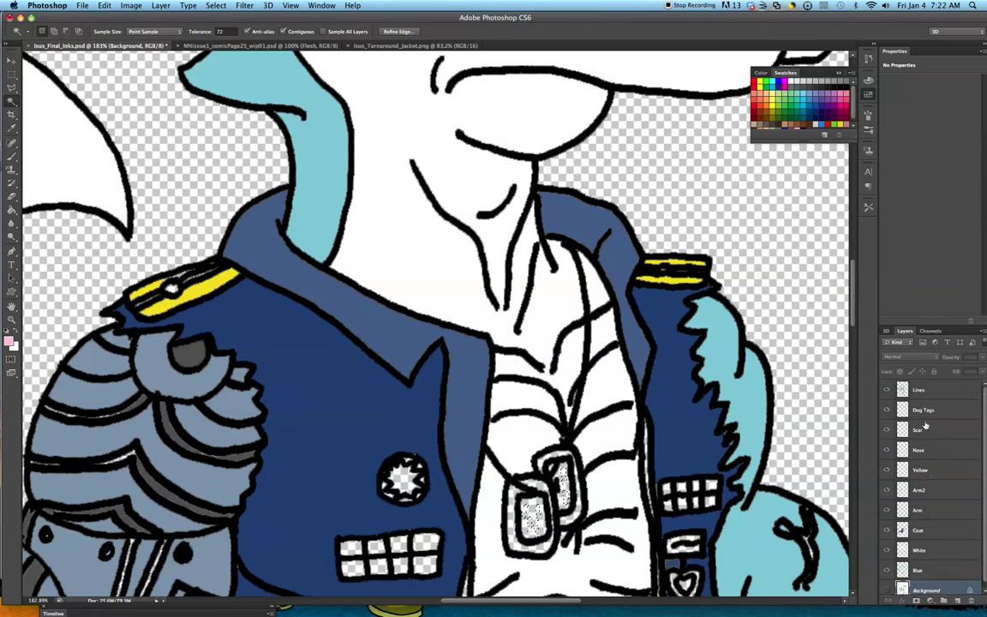
Step: Fill the selected dog tag markings with black on the Lines layer
{"action": "left_click", "coordinate": [922, 392]}
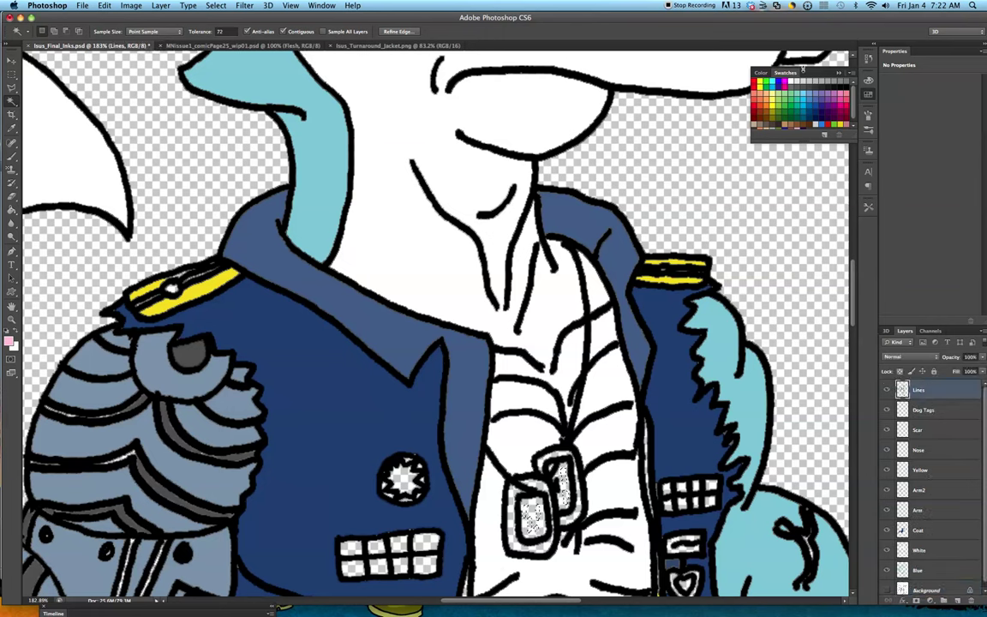
{"action": "key", "text": "d"}
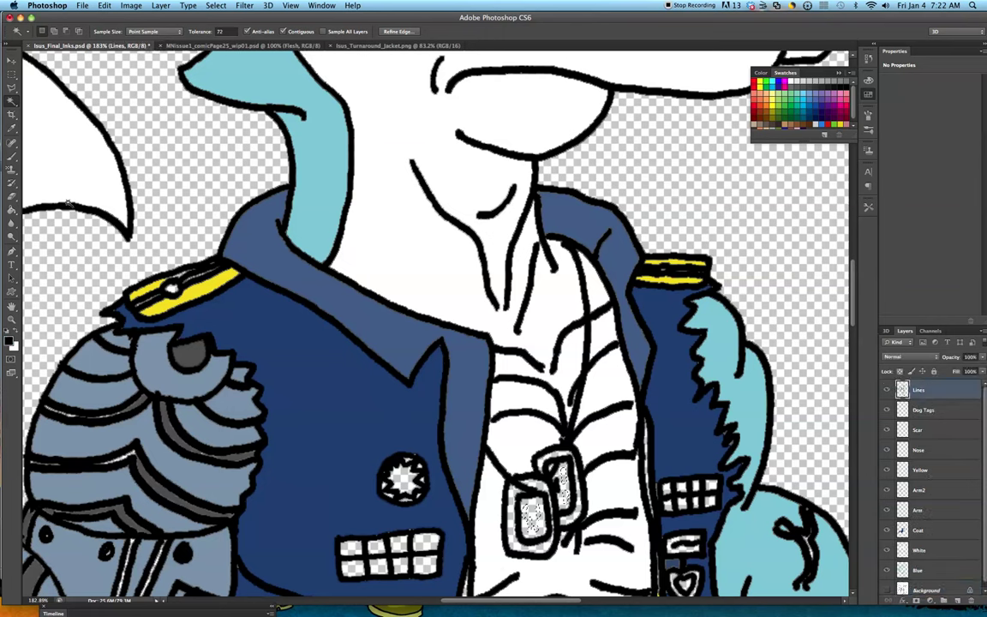
{"action": "left_click", "coordinate": [12, 209]}
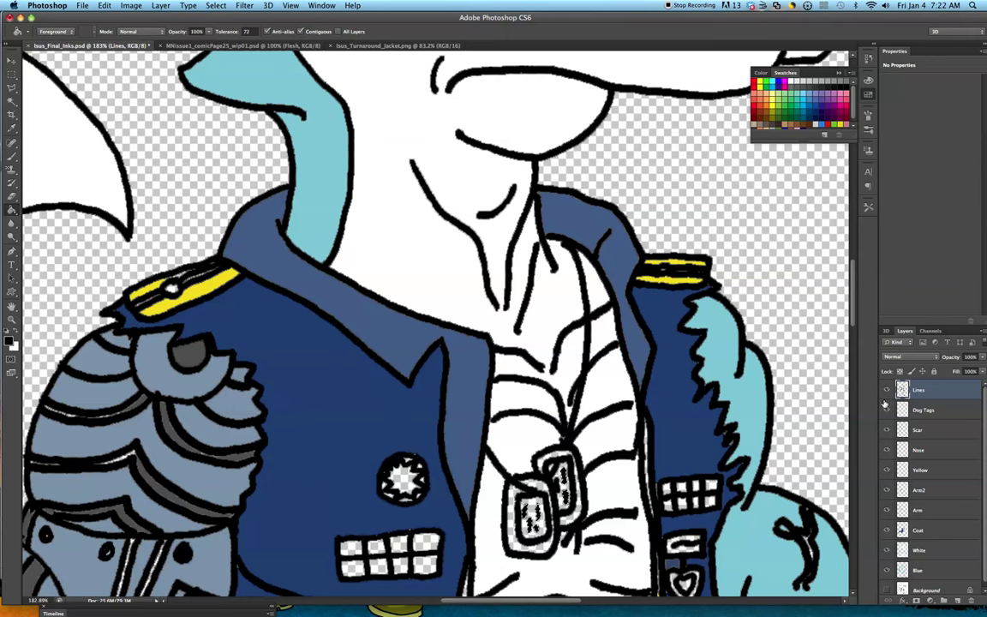
Step: Select the outer rims of both dog tags from the Lines layer with the Magic Wand
{"action": "scroll", "coordinate": [938, 514], "scroll_direction": "down", "scroll_amount": 1}
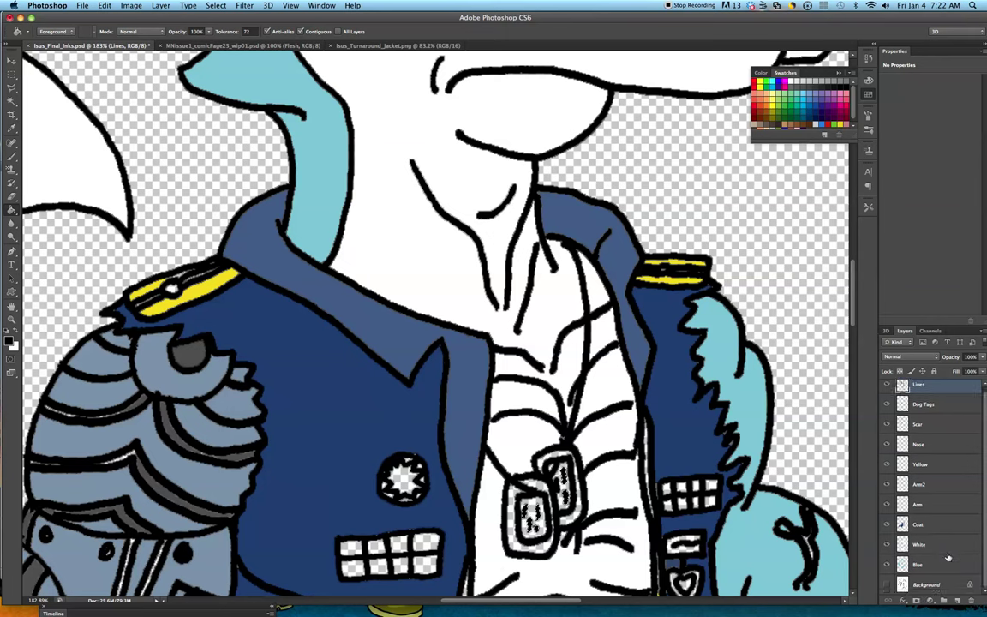
{"action": "left_click", "coordinate": [921, 406]}
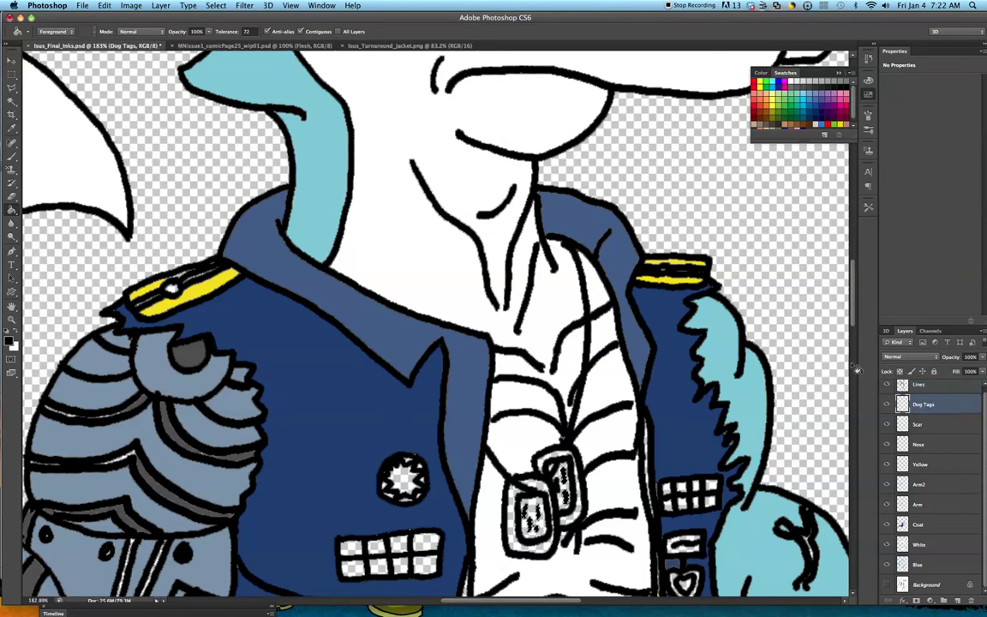
{"action": "left_click", "coordinate": [11, 103]}
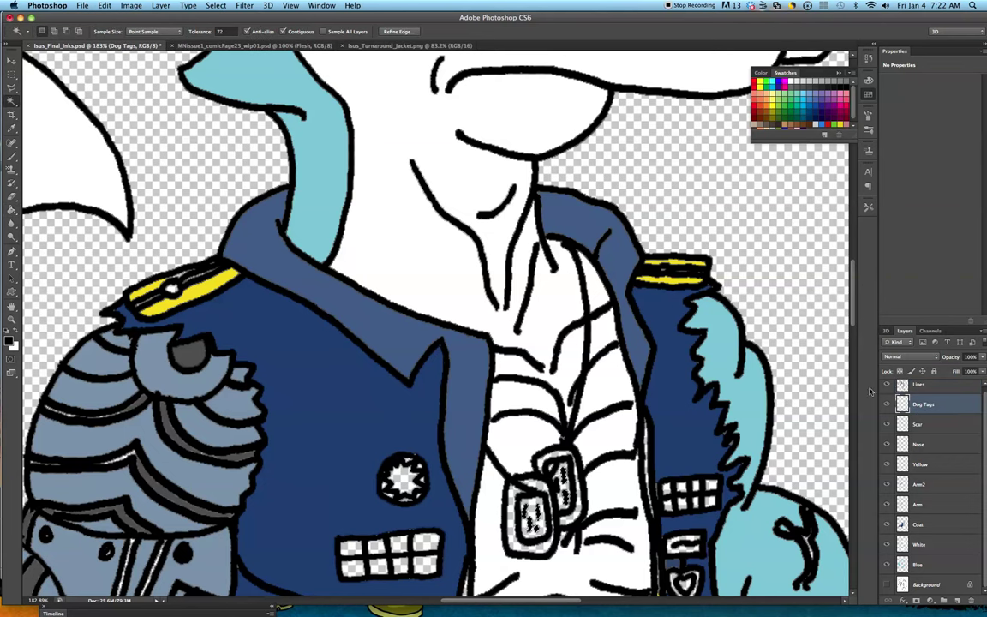
{"action": "left_click", "coordinate": [949, 392]}
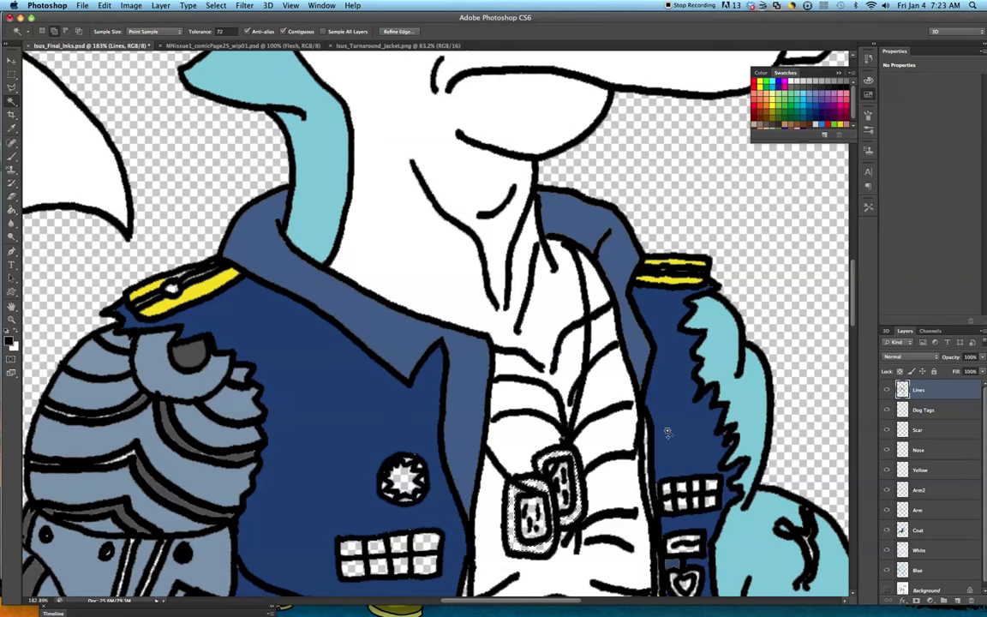
Step: Fill the selected dog tag rims with dark gray on the Dog Tags layer
{"action": "left_click", "coordinate": [955, 414]}
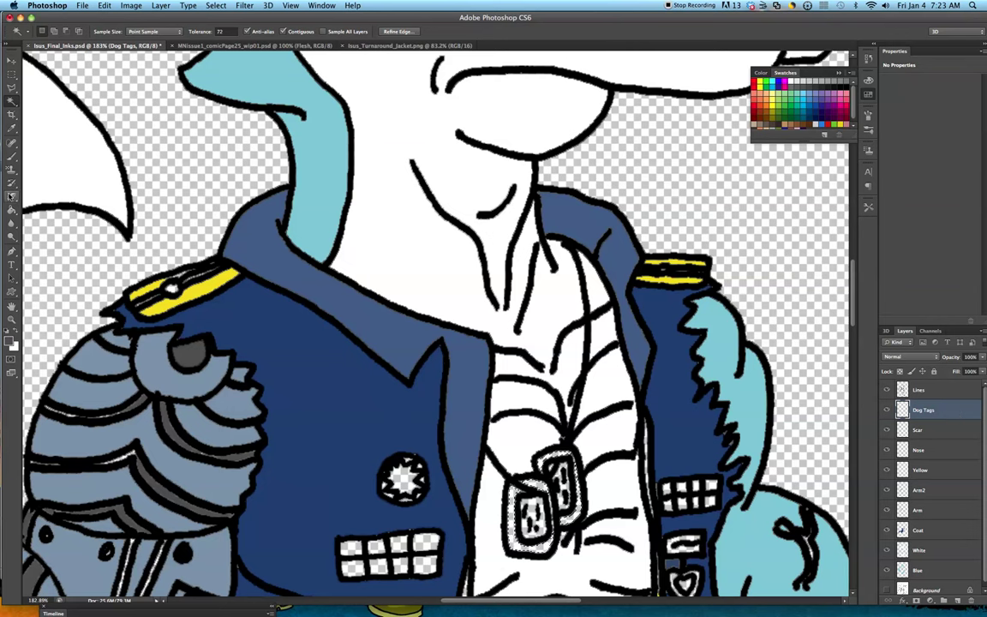
{"action": "left_click", "coordinate": [10, 208]}
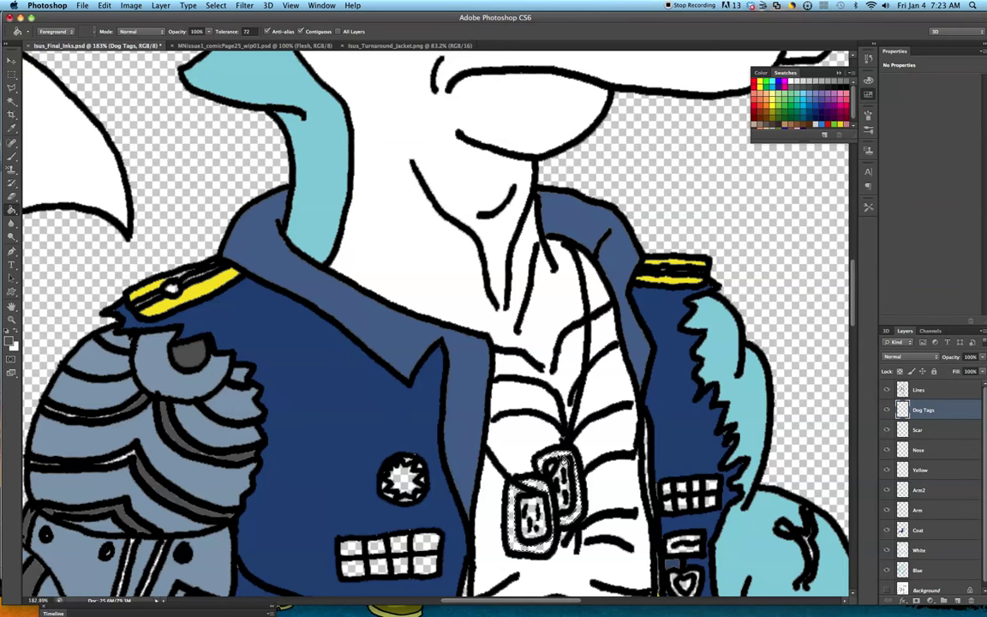
{"action": "left_click", "coordinate": [559, 464]}
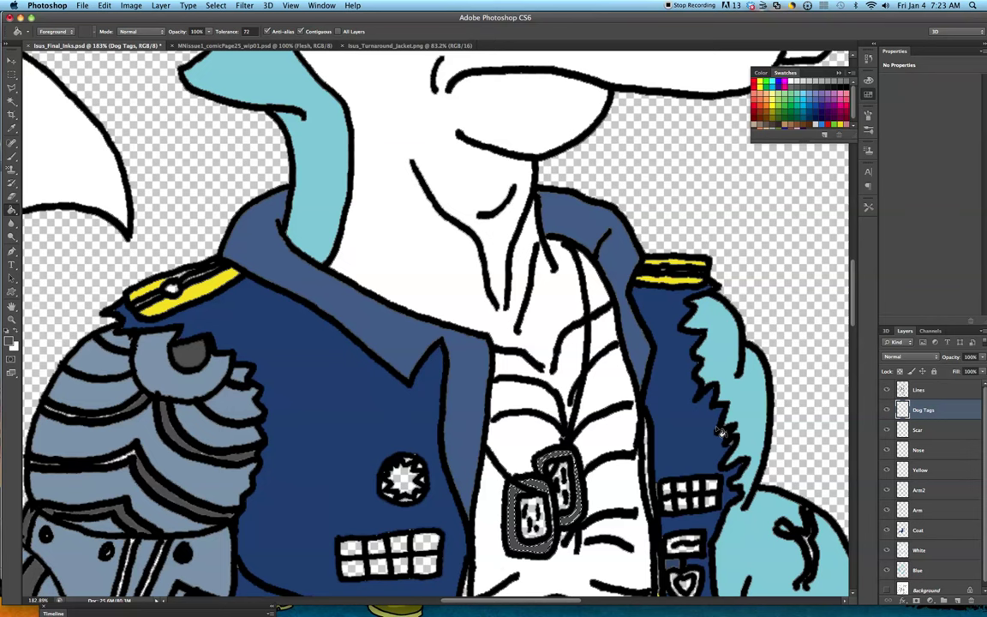
Step: Replace the rim selection with the inner faces of both dog tags, using the Magic Wand on the Lines layer
{"action": "left_click", "coordinate": [12, 101]}
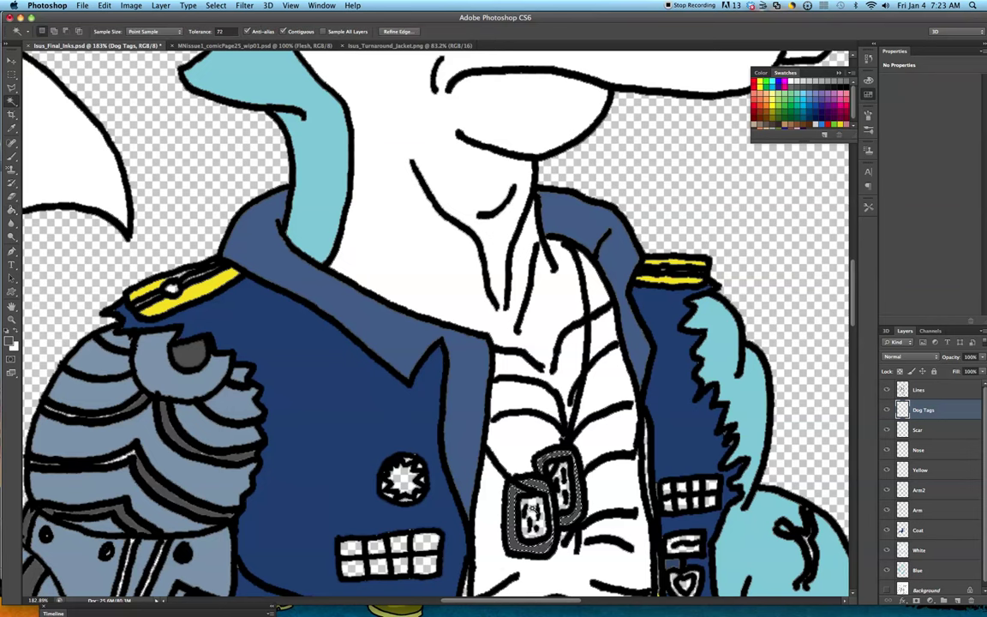
{"action": "left_click", "coordinate": [913, 391]}
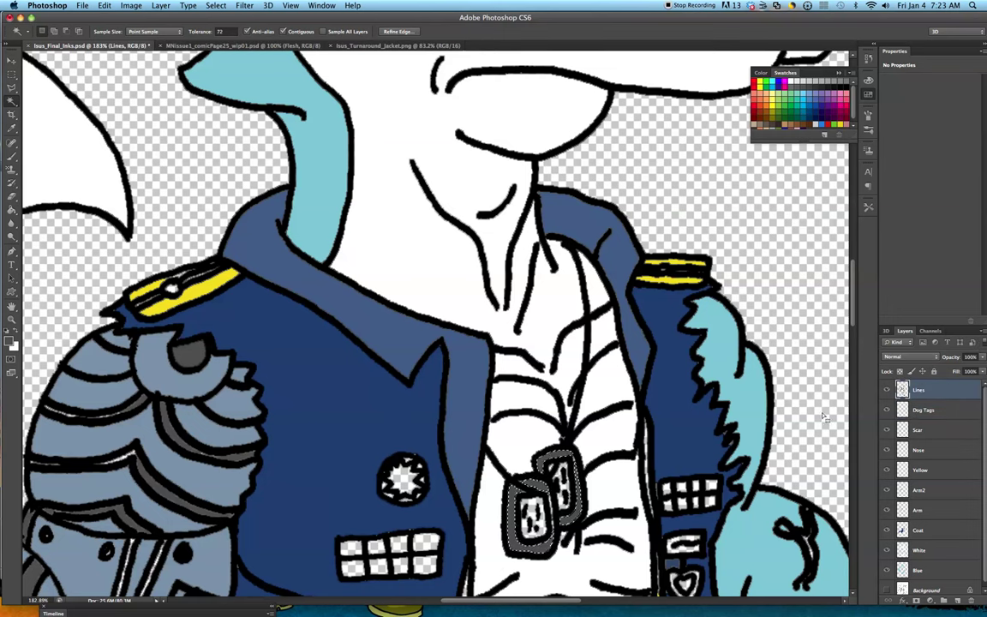
{"action": "key", "text": "super+d"}
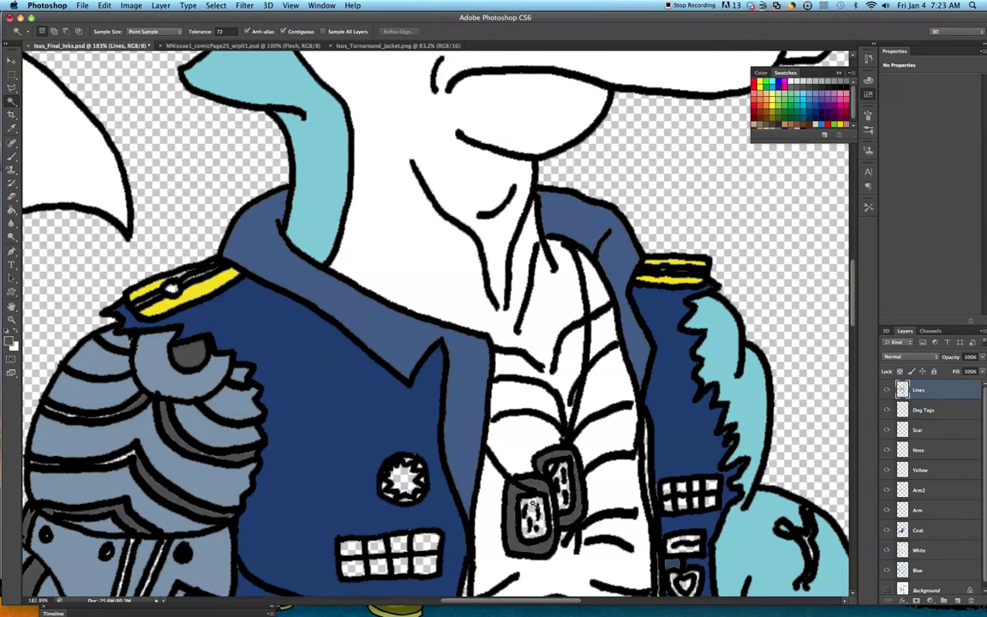
{"action": "left_click", "coordinate": [549, 553]}
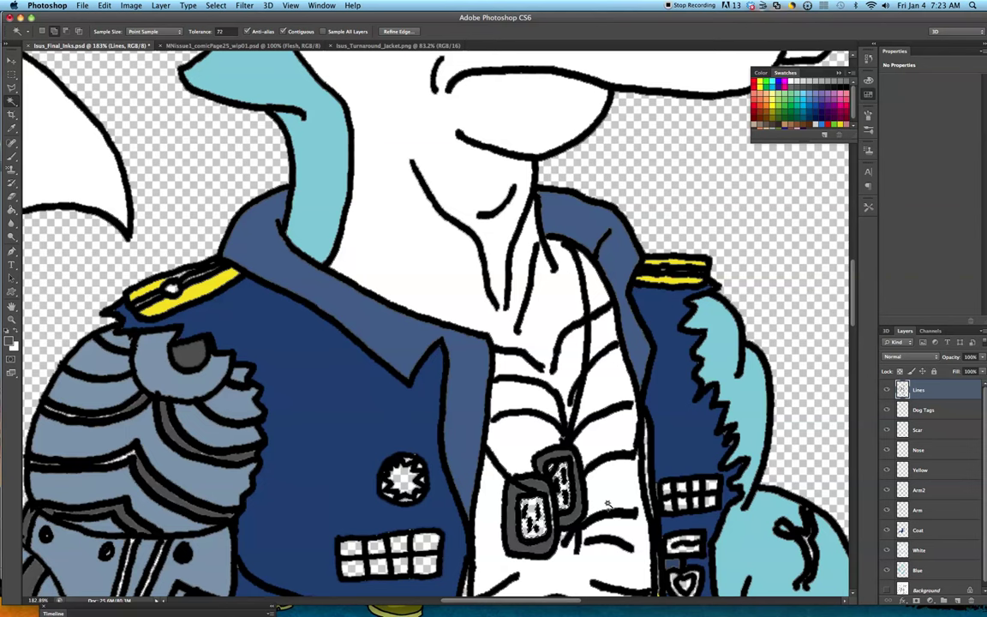
Step: Fill the selected inner faces of the dog tags with light gray on the Dog Tags layer
{"action": "left_click", "coordinate": [954, 414]}
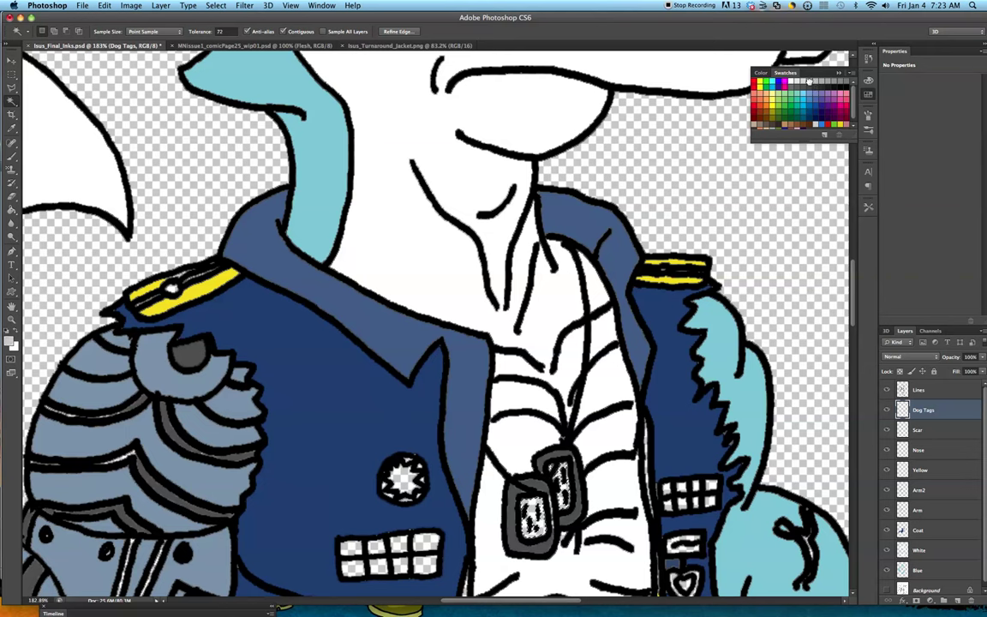
{"action": "left_click", "coordinate": [12, 208]}
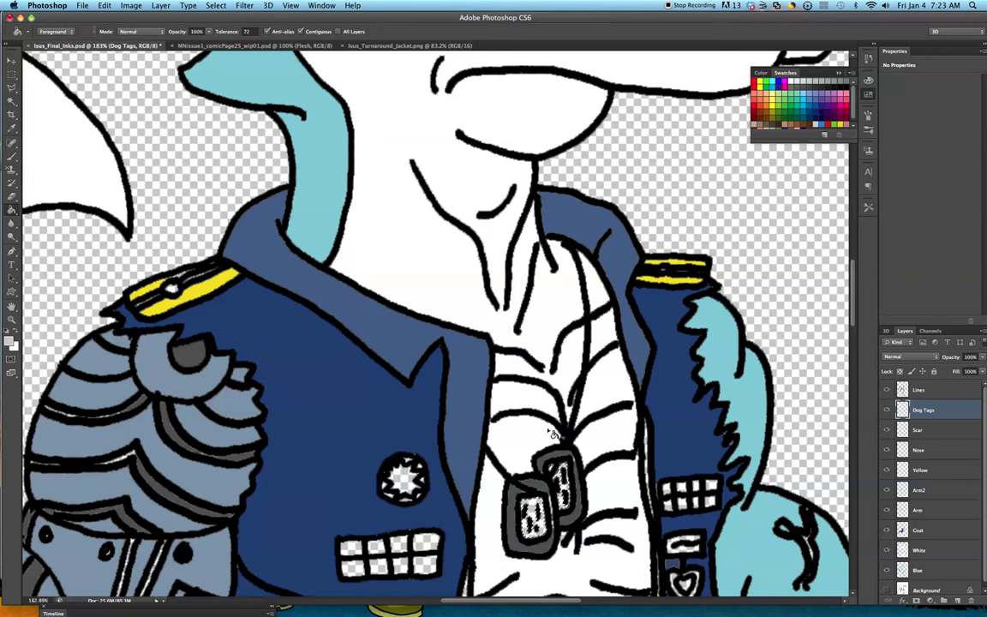
{"action": "left_click", "coordinate": [532, 521]}
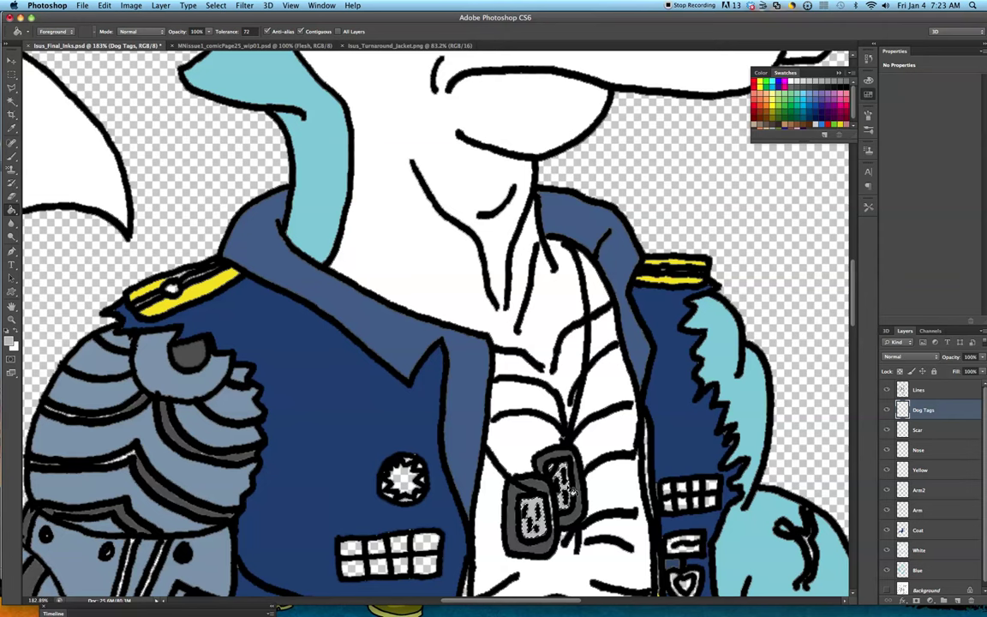
Step: Examine the wolf's head, torso, legs, mechanical arm and tail for areas that still need flat color
{"action": "scroll", "coordinate": [654, 538], "scroll_direction": "down", "scroll_amount": 10}
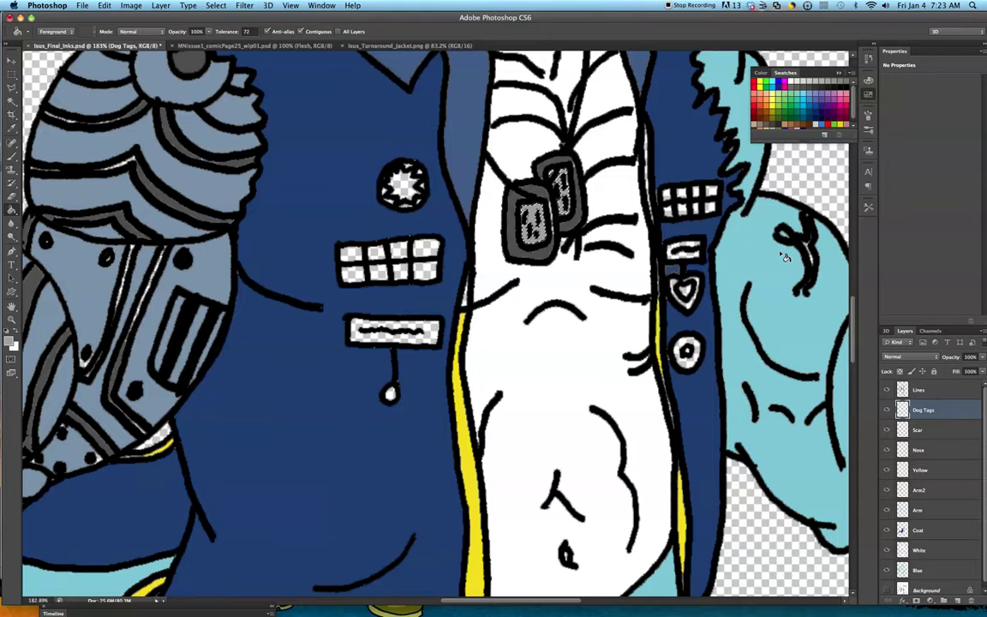
{"action": "scroll", "coordinate": [782, 250], "scroll_direction": "up", "scroll_amount": 3}
{"action": "scroll", "coordinate": [783, 255], "scroll_direction": "up", "scroll_amount": 6}
{"action": "scroll", "coordinate": [782, 257], "scroll_direction": "up", "scroll_amount": 12}
{"action": "scroll", "coordinate": [783, 257], "scroll_direction": "down", "scroll_amount": 5}
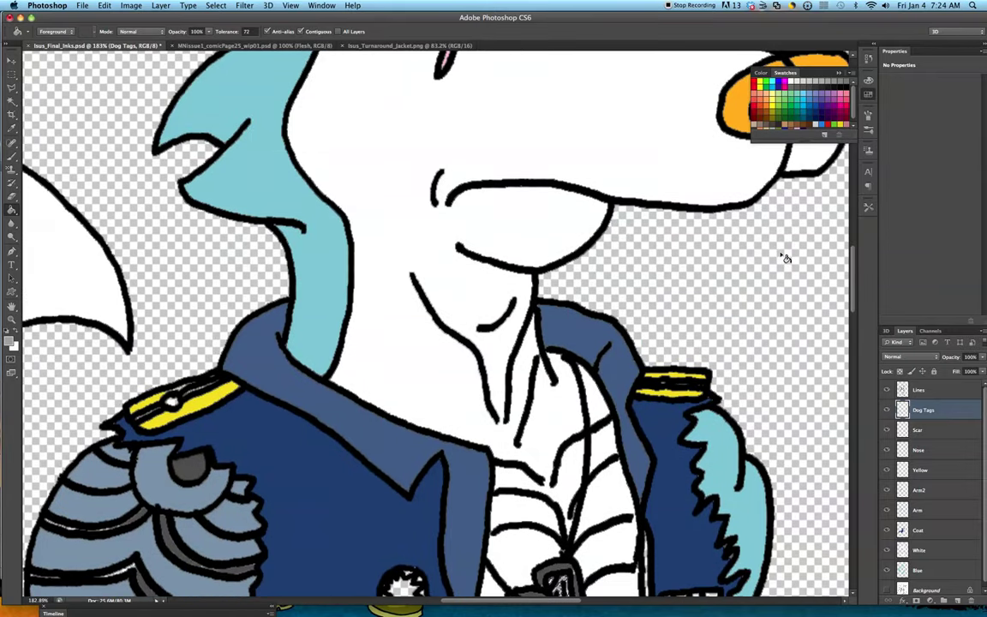
{"action": "scroll", "coordinate": [618, 292], "scroll_direction": "up", "scroll_amount": 14}
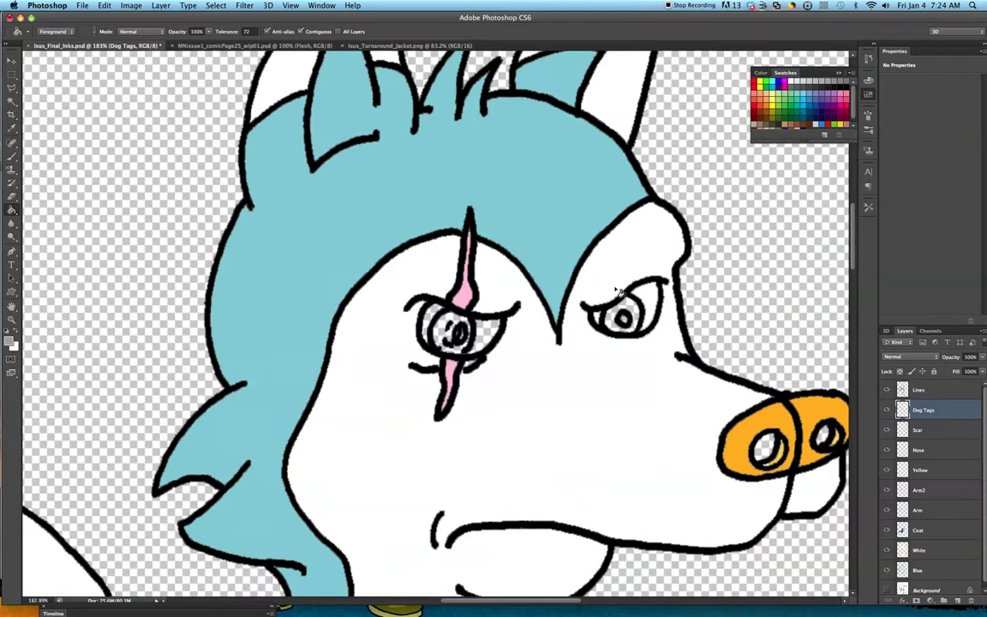
{"action": "scroll", "coordinate": [619, 291], "scroll_direction": "up", "scroll_amount": 6}
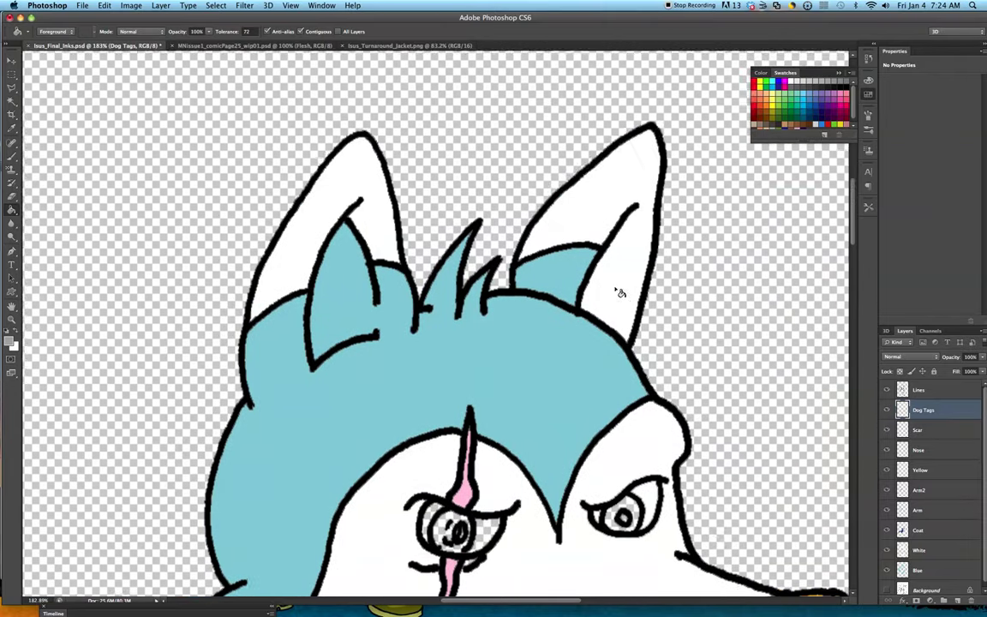
{"action": "scroll", "coordinate": [618, 296], "scroll_direction": "down", "scroll_amount": 20}
{"action": "scroll", "coordinate": [619, 300], "scroll_direction": "down", "scroll_amount": 20}
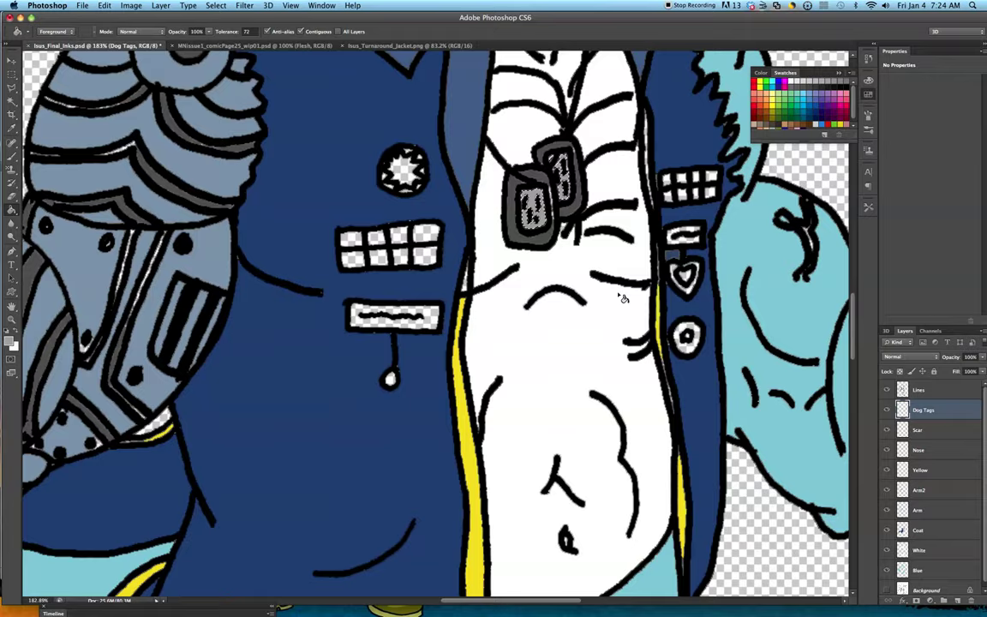
{"action": "scroll", "coordinate": [775, 350], "scroll_direction": "down", "scroll_amount": 20}
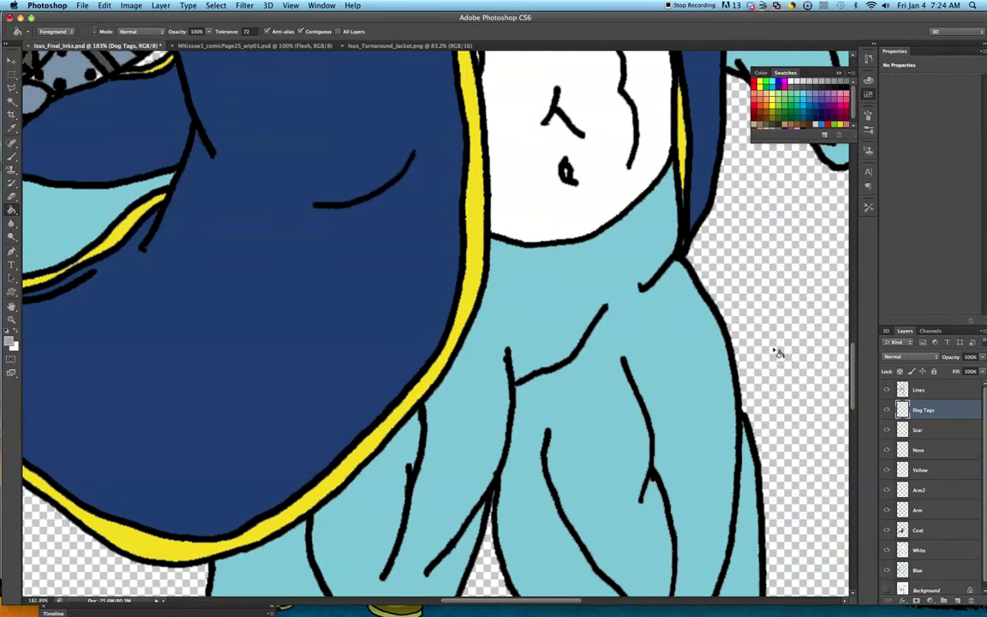
{"action": "scroll", "coordinate": [783, 364], "scroll_direction": "up", "scroll_amount": 20}
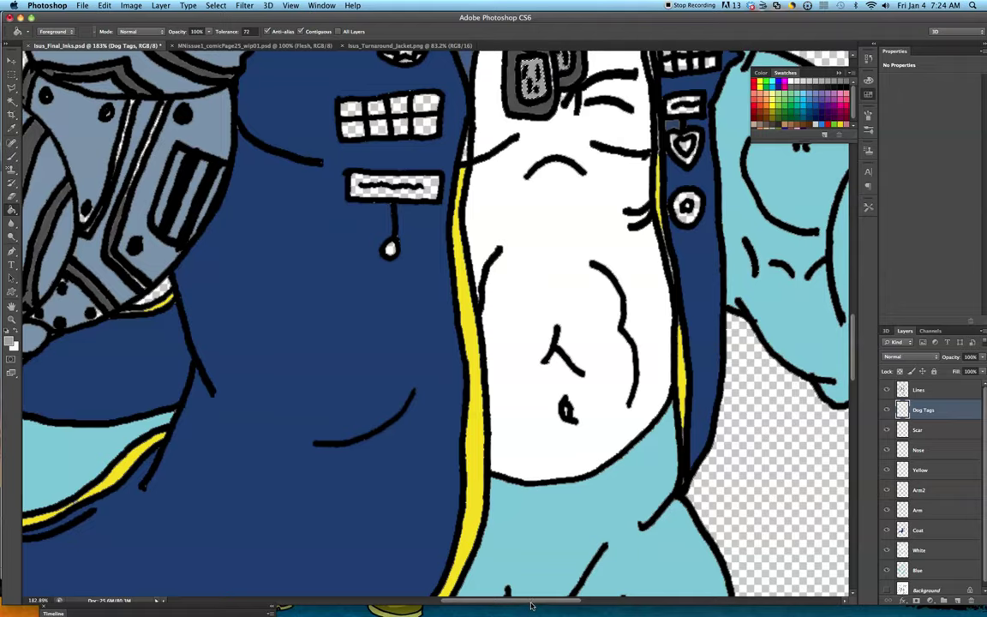
{"action": "scroll", "coordinate": [480, 545], "scroll_direction": "left", "scroll_amount": 10}
{"action": "scroll", "coordinate": [449, 534], "scroll_direction": "up", "scroll_amount": 6}
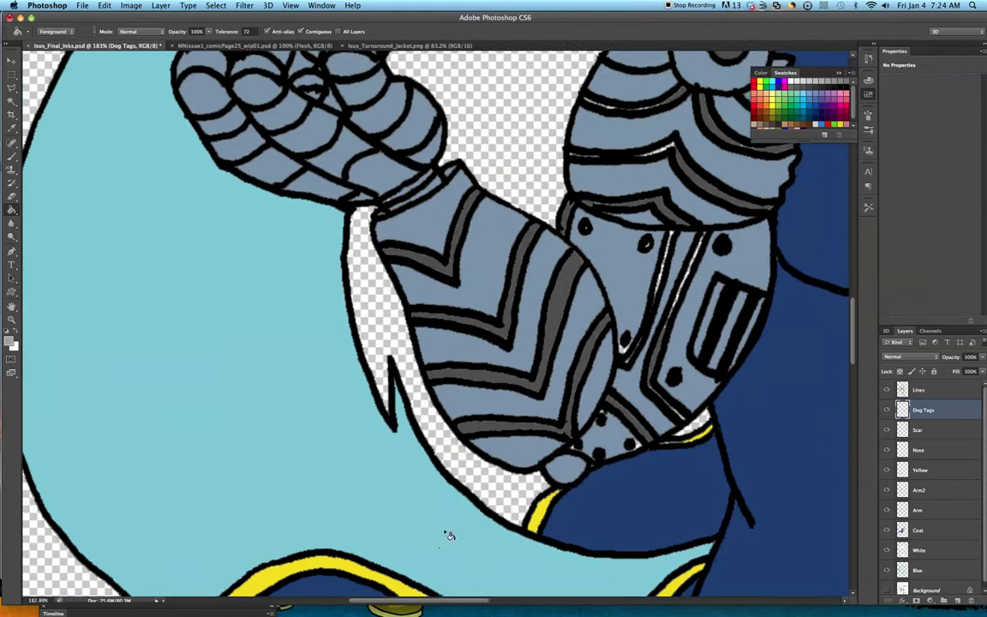
{"action": "scroll", "coordinate": [518, 554], "scroll_direction": "up", "scroll_amount": 10}
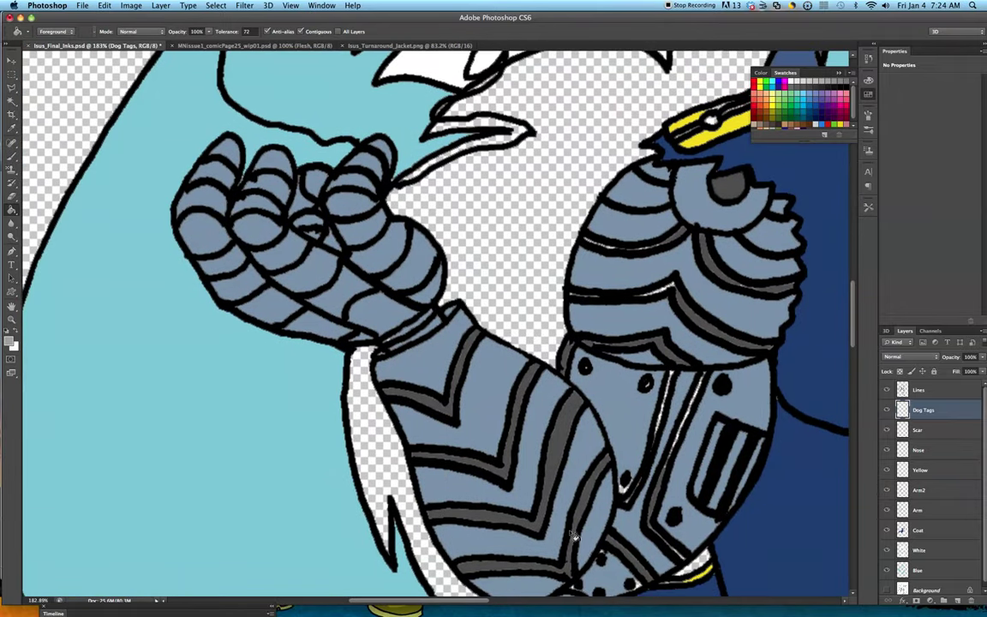
{"action": "scroll", "coordinate": [574, 520], "scroll_direction": "up", "scroll_amount": 3}
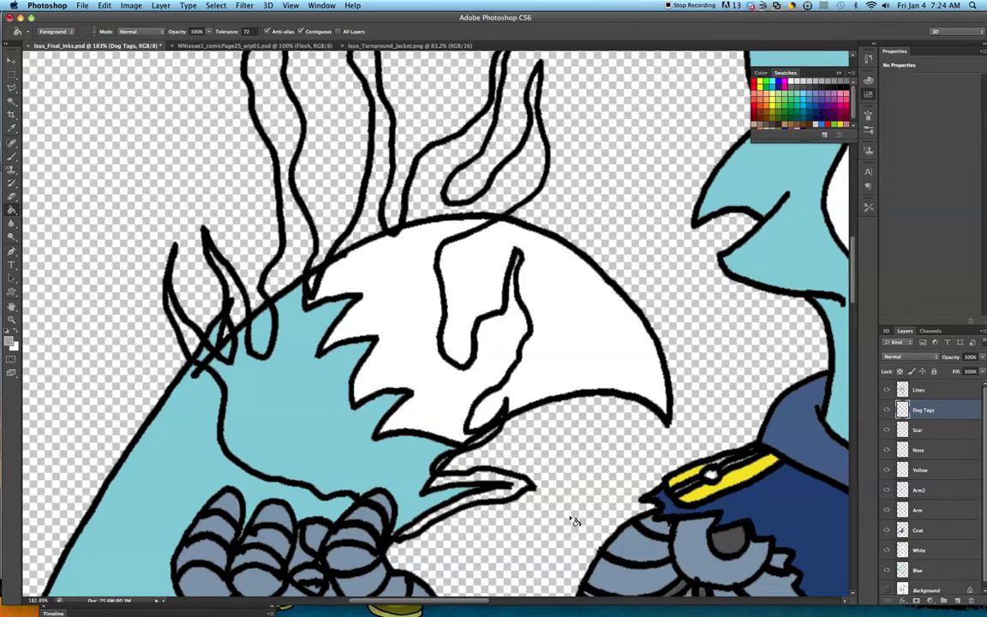
{"action": "scroll", "coordinate": [470, 605], "scroll_direction": "right", "scroll_amount": 20}
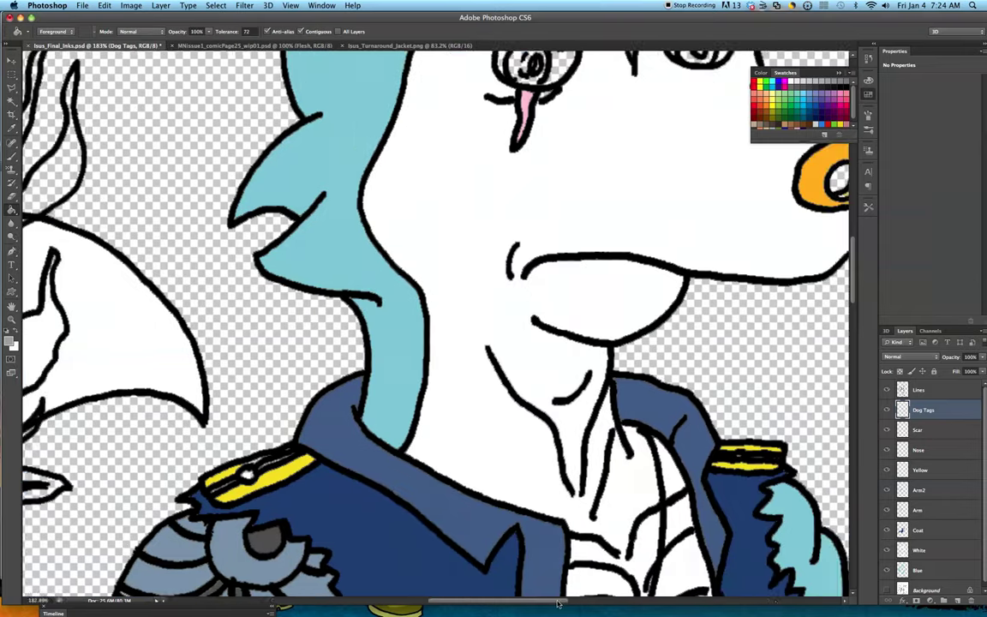
{"action": "scroll", "coordinate": [600, 514], "scroll_direction": "left", "scroll_amount": 8}
{"action": "scroll", "coordinate": [688, 480], "scroll_direction": "up", "scroll_amount": 10}
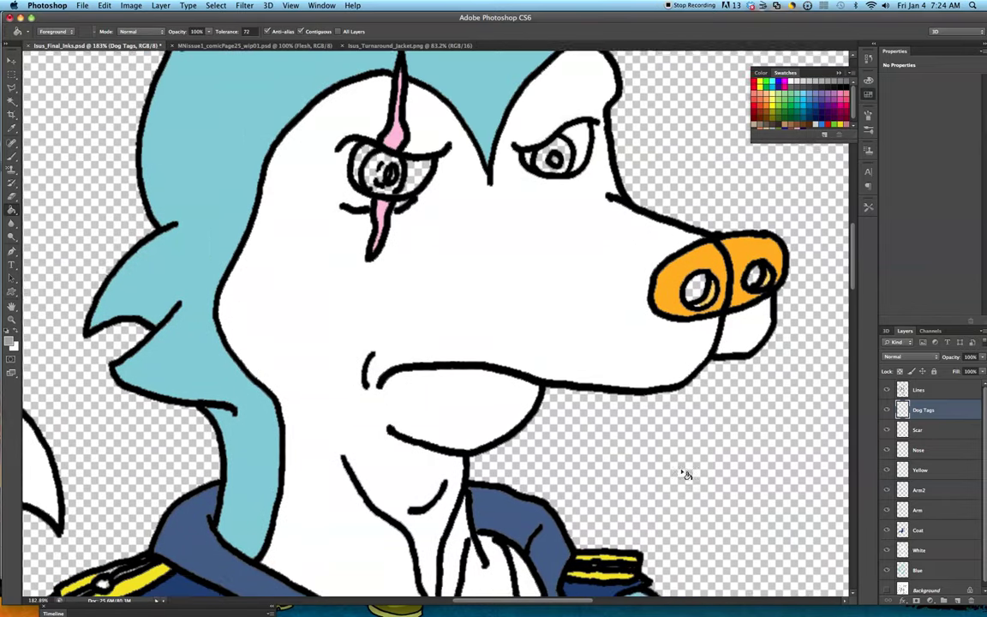
Step: Create a new layer named Nostrils directly above the Nose layer
{"action": "left_click", "coordinate": [928, 449]}
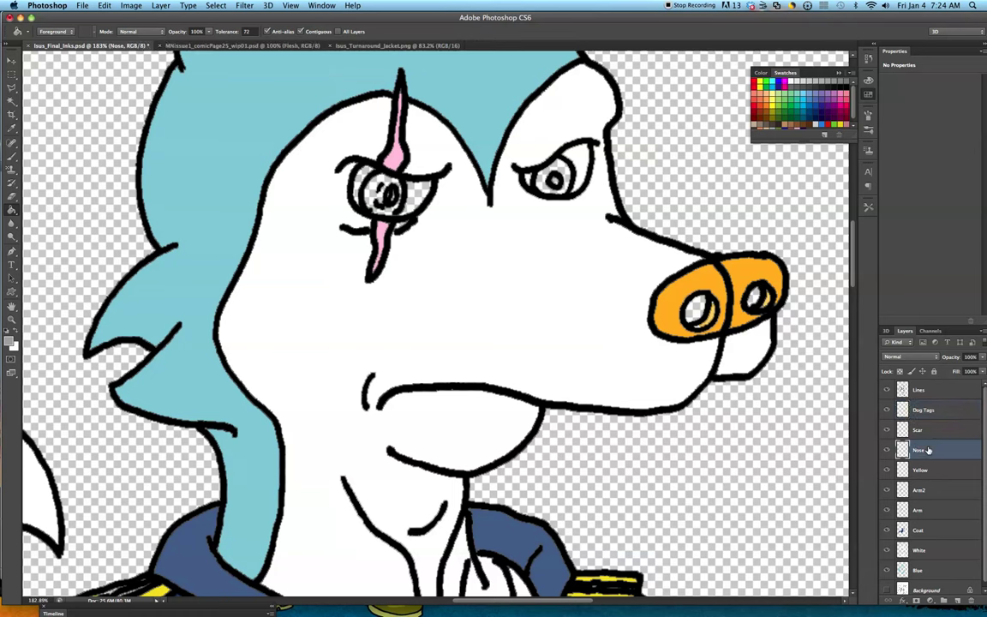
{"action": "key", "text": "super+shift+n"}
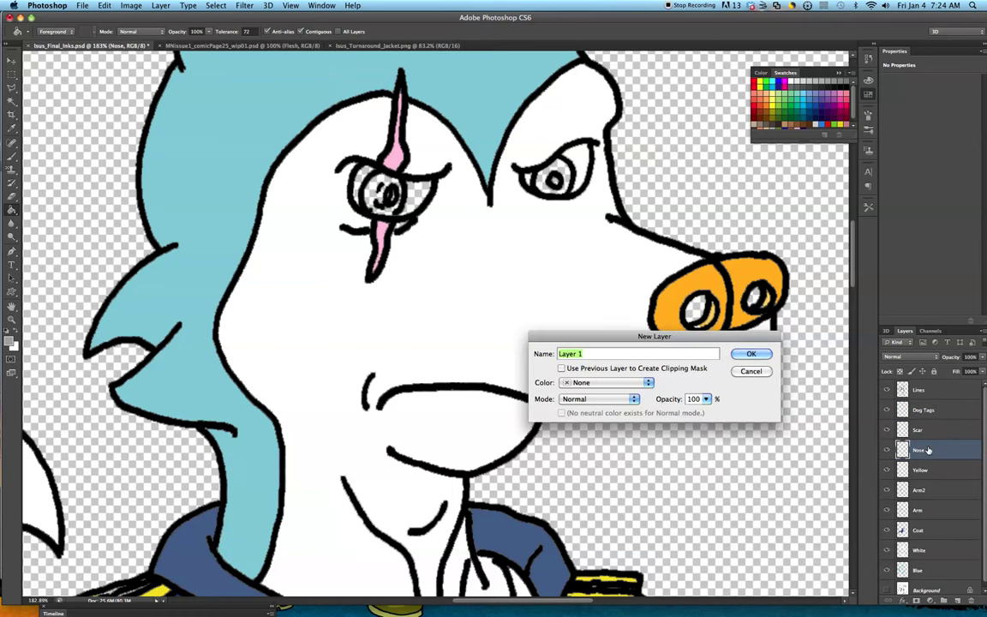
{"action": "type", "text": "Inside N"}
{"action": "key", "text": "BackSpace"}
{"action": "key", "text": "BackSpace"}
{"action": "key", "text": "BackSpace"}
{"action": "key", "text": "BackSpace"}
{"action": "key", "text": "BackSpace"}
{"action": "key", "text": "BackSpace"}
{"action": "key", "text": "BackSpace"}
{"action": "key", "text": "BackSpace"}
{"action": "type", "text": "Nostrils"}
{"action": "key", "text": "Return"}
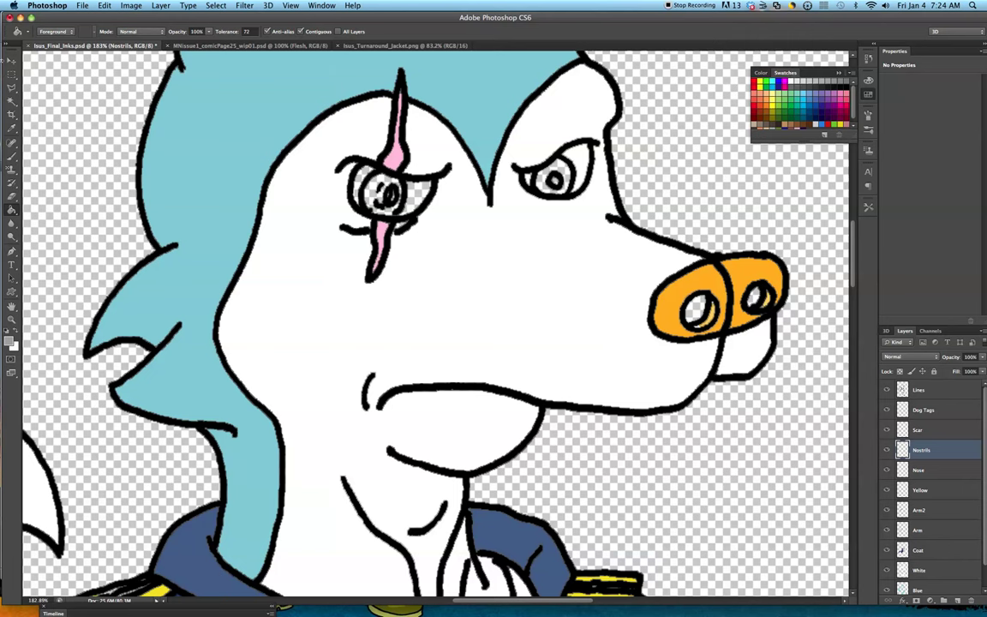
Step: Select the openings of both nostrils from the Lines layer with the Magic Wand
{"action": "left_click", "coordinate": [11, 101]}
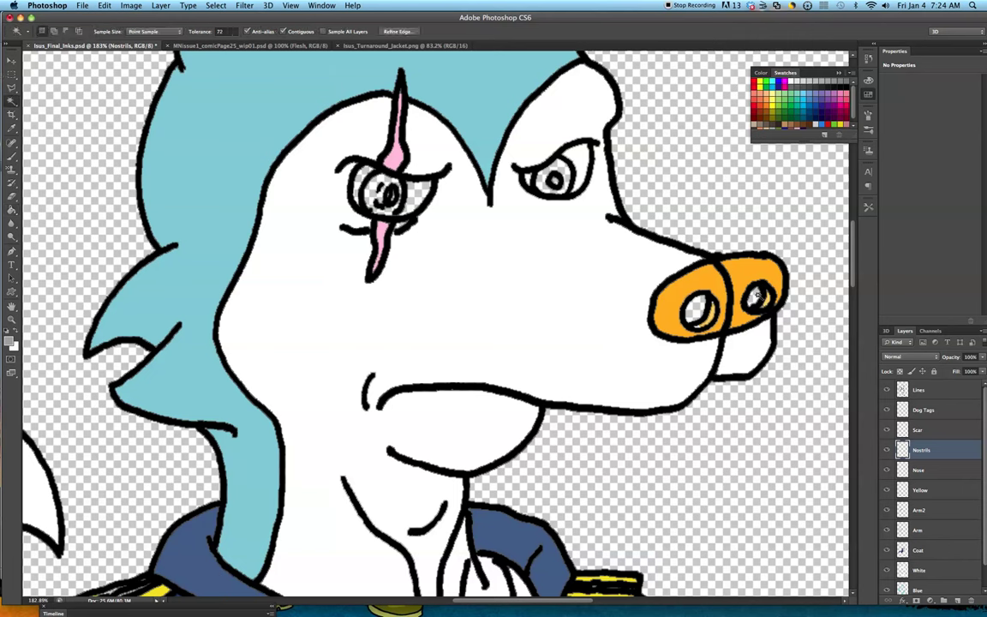
{"action": "left_click", "coordinate": [929, 395]}
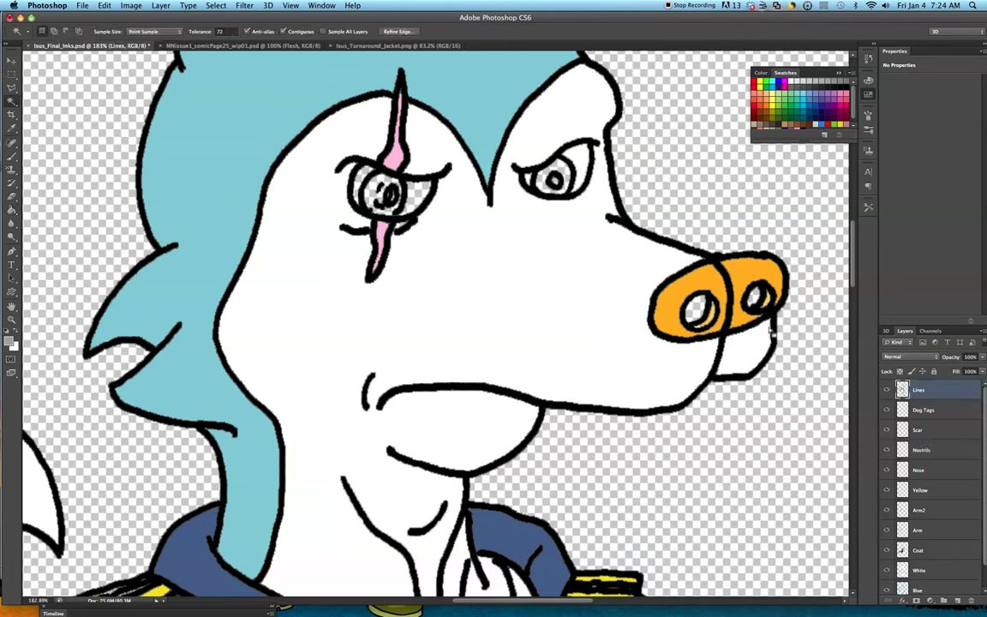
{"action": "key", "text": "super+d"}
{"action": "left_click", "coordinate": [719, 298], "text": "shift"}
Step: Fill the selected nostril openings with black on the Nostrils layer
{"action": "left_click", "coordinate": [754, 83]}
{"action": "key", "text": "b"}
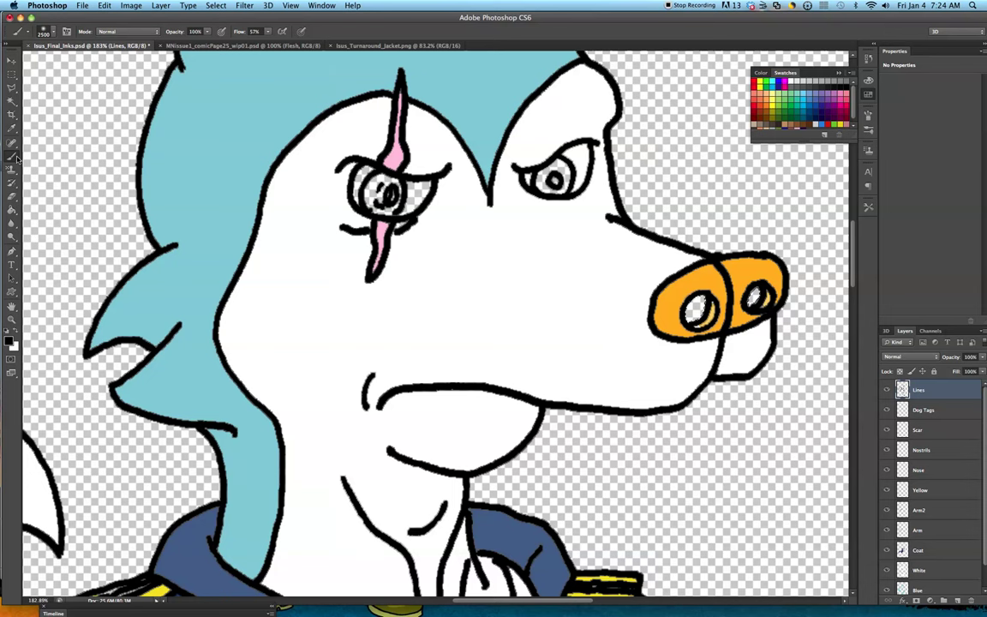
{"action": "left_click", "coordinate": [924, 450]}
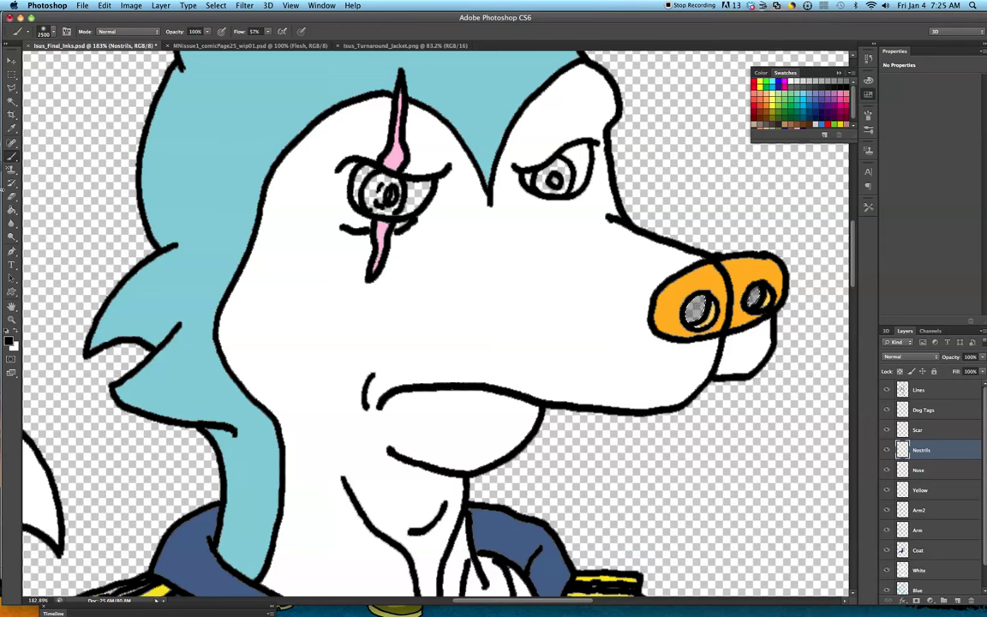
{"action": "key", "text": "g"}
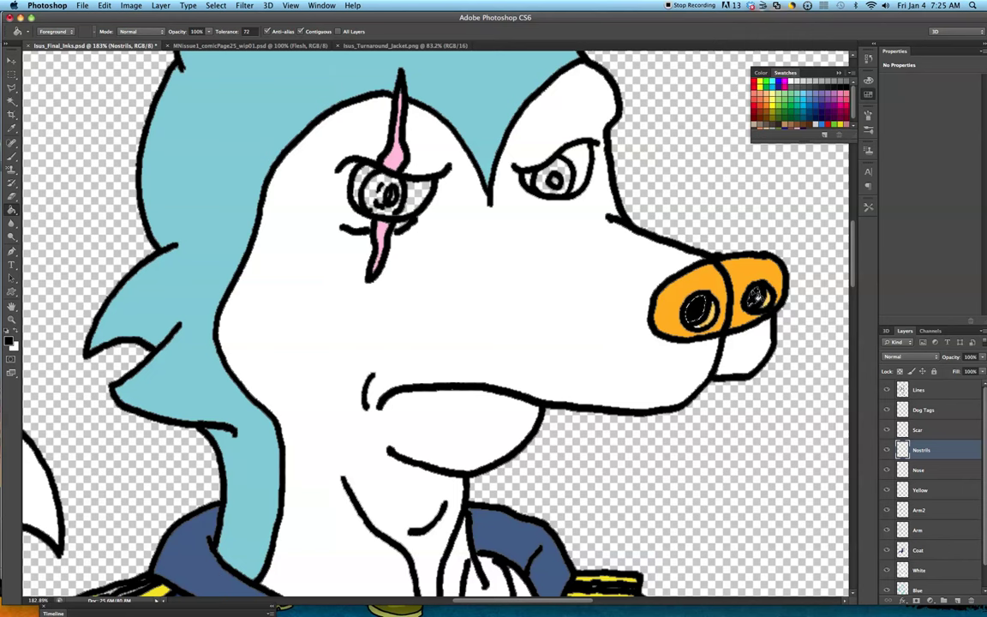
Step: Clear the nostril selection and select the iris of the unscarred eye from the Lines layer with the Magic Wand
{"action": "left_click", "coordinate": [11, 101]}
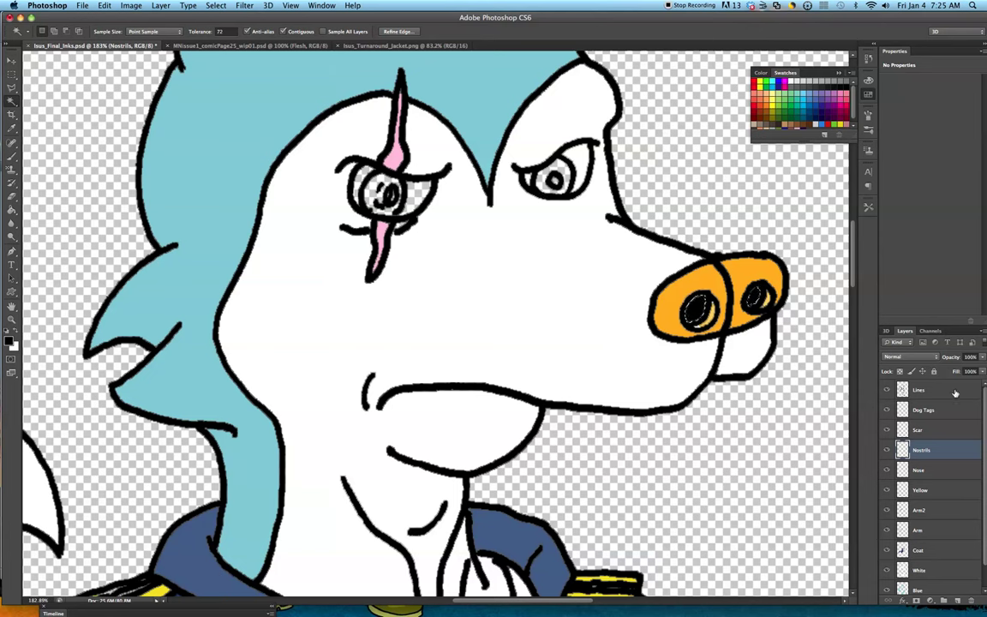
{"action": "left_click", "coordinate": [924, 391]}
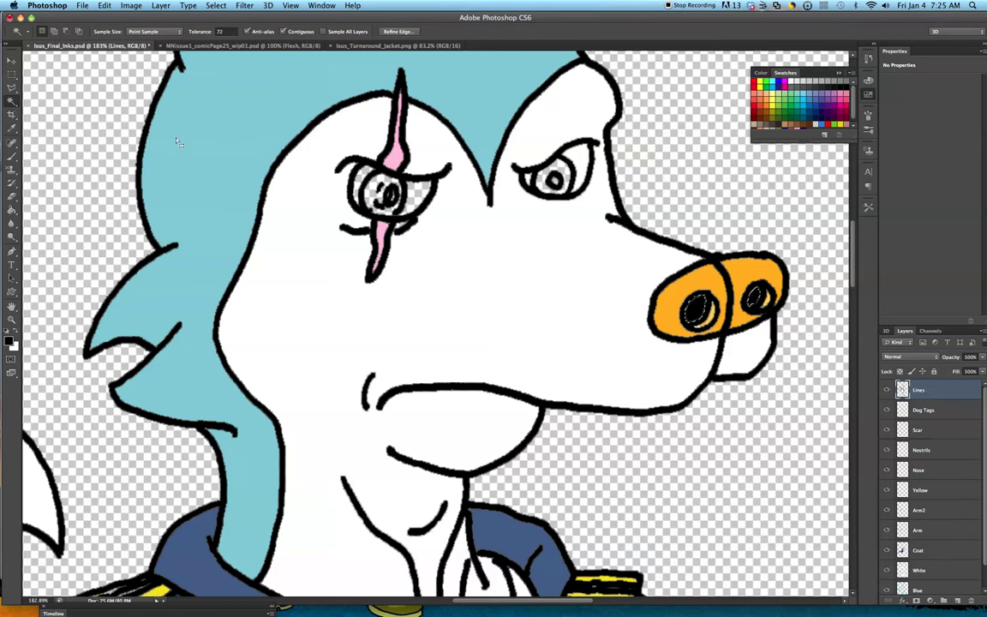
{"action": "key", "text": "super+d"}
{"action": "left_click", "coordinate": [565, 173]}
Step: Create a new layer named Eye_Color directly above the Dog Tags layer
{"action": "scroll", "coordinate": [610, 395], "scroll_direction": "down", "scroll_amount": 2}
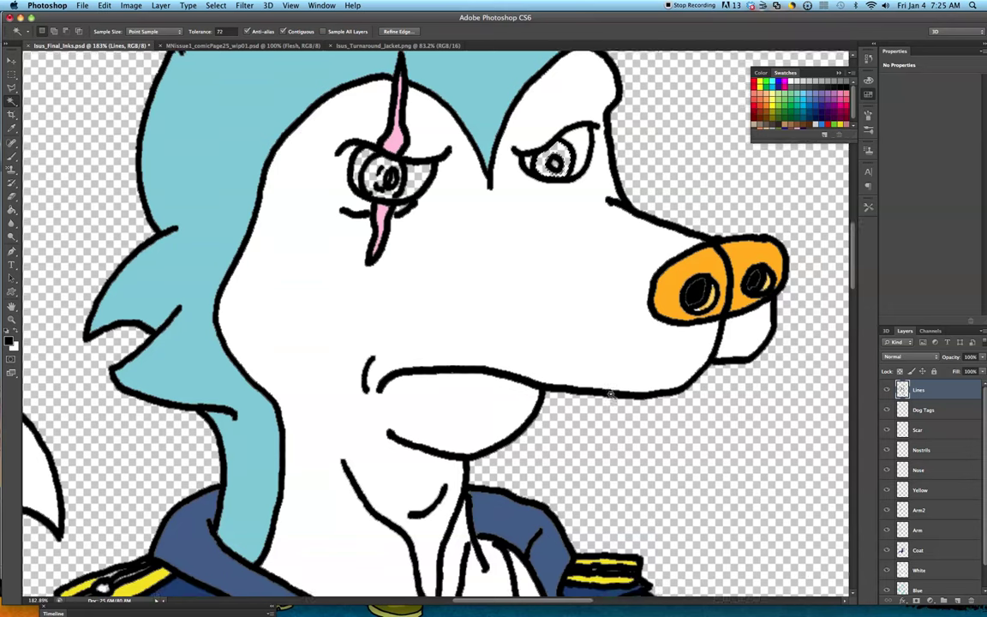
{"action": "scroll", "coordinate": [610, 394], "scroll_direction": "down", "scroll_amount": 10}
{"action": "scroll", "coordinate": [651, 394], "scroll_direction": "up", "scroll_amount": 3}
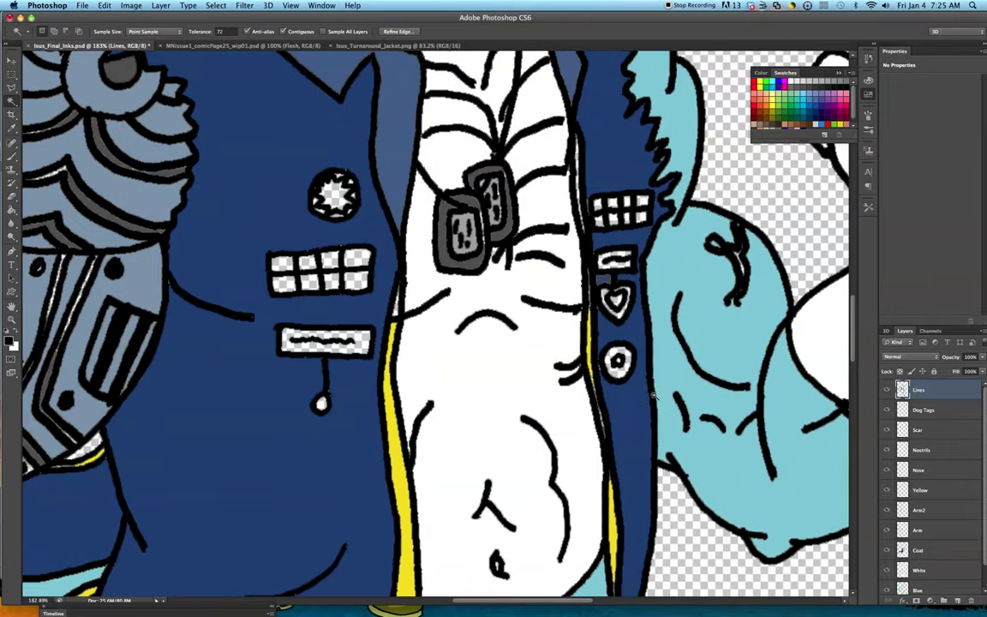
{"action": "scroll", "coordinate": [708, 400], "scroll_direction": "up", "scroll_amount": 8}
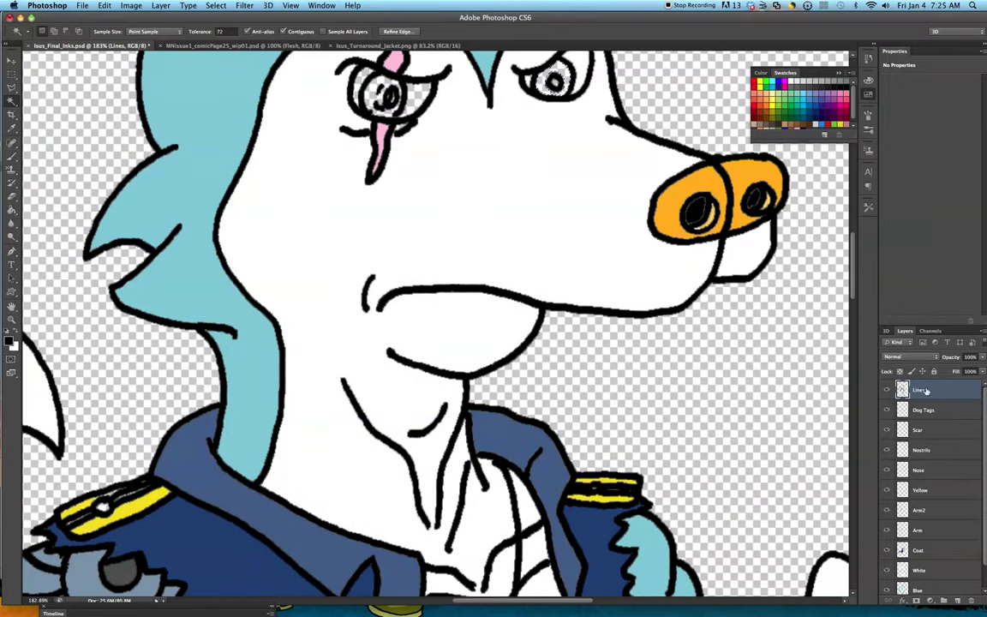
{"action": "left_click", "coordinate": [926, 412]}
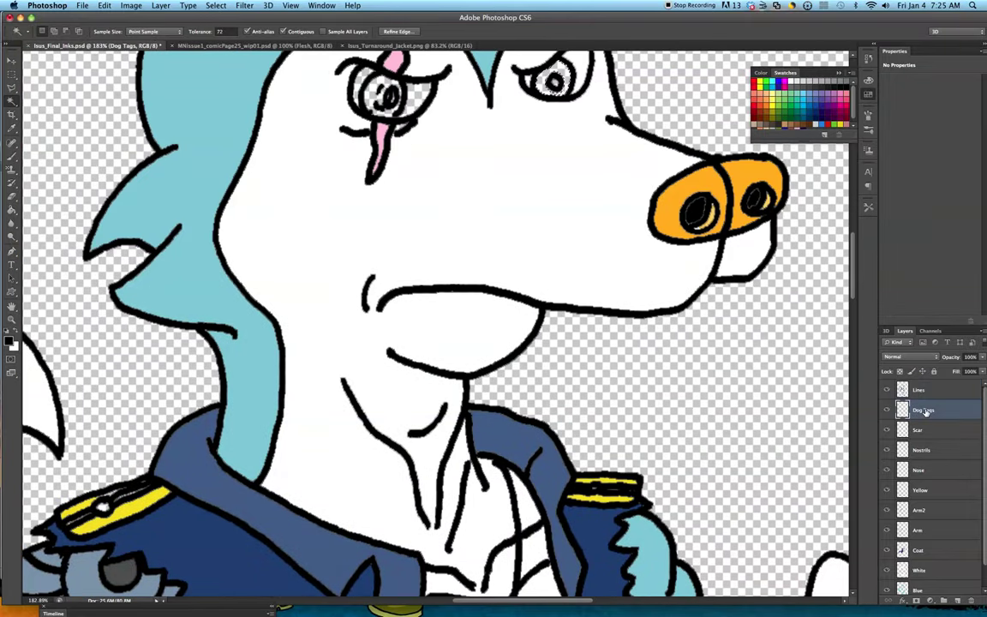
{"action": "key", "text": "super+shift+n"}
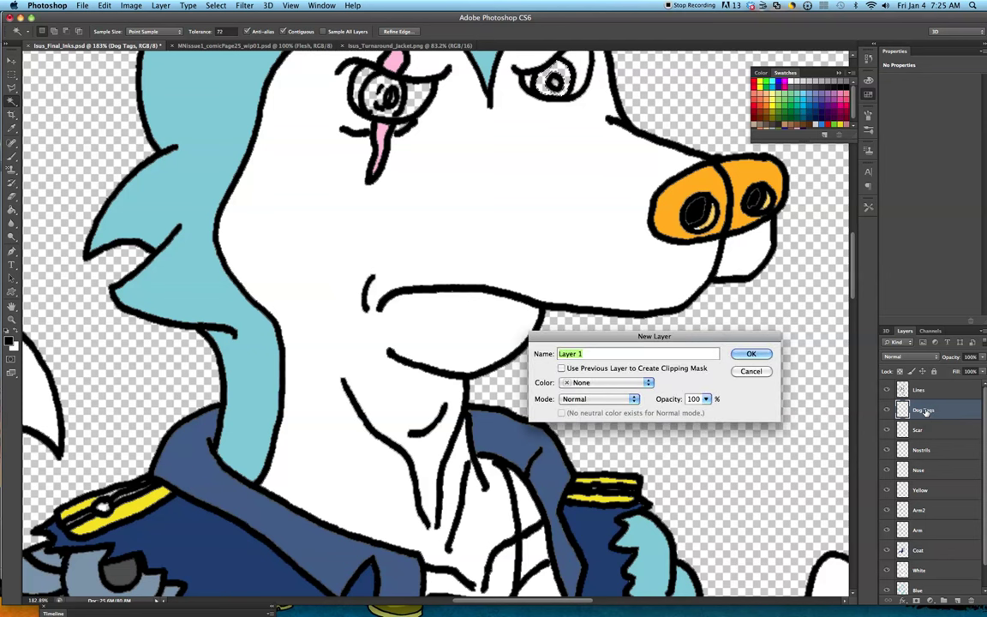
{"action": "type", "text": "E"}
{"action": "left_click", "coordinate": [746, 355]}
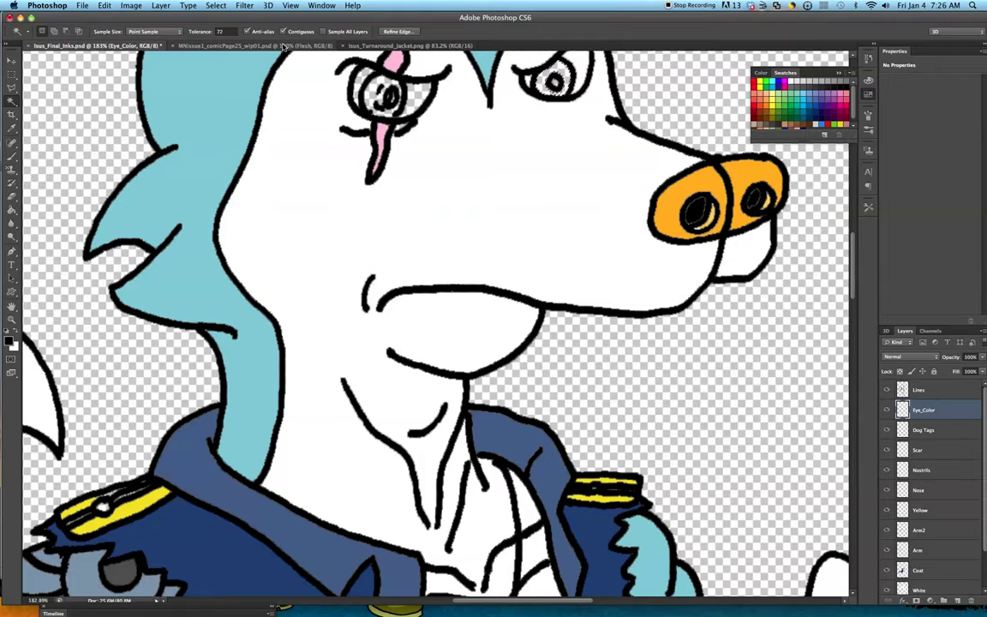
Step: Switch to Isus_Turnaround_Jacket.png and sample the pale blue iris color from the front-view head with the Eyedropper
{"action": "left_click", "coordinate": [256, 46]}
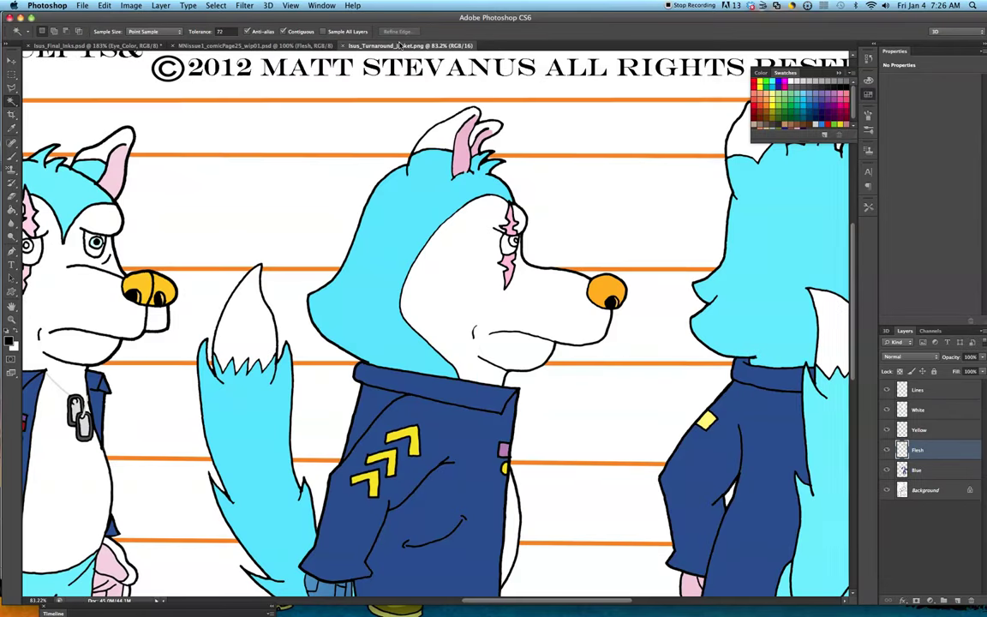
{"action": "left_click", "coordinate": [400, 45]}
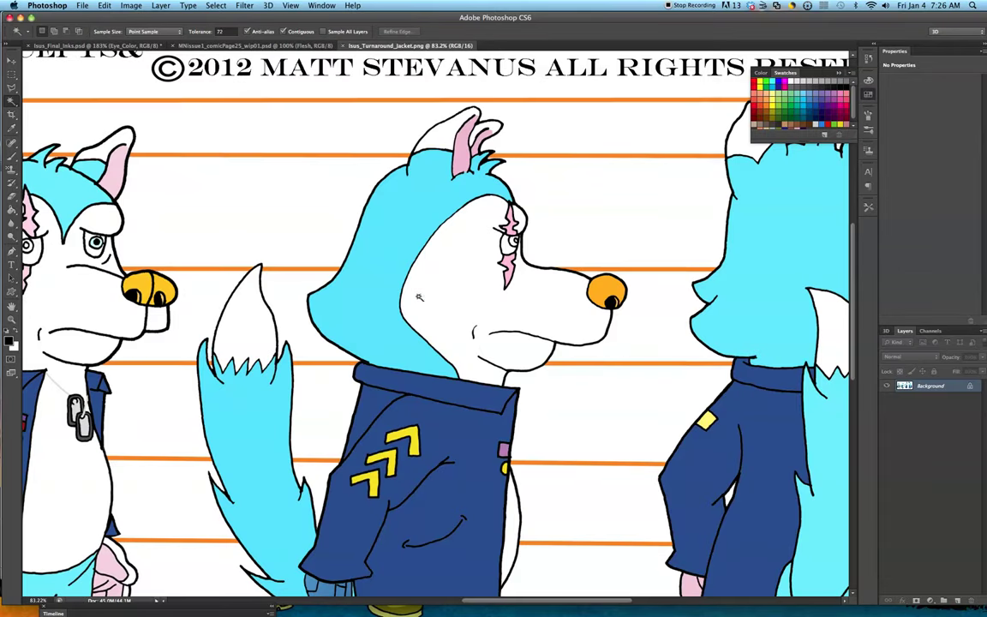
{"action": "scroll", "coordinate": [387, 574], "scroll_direction": "left", "scroll_amount": 10}
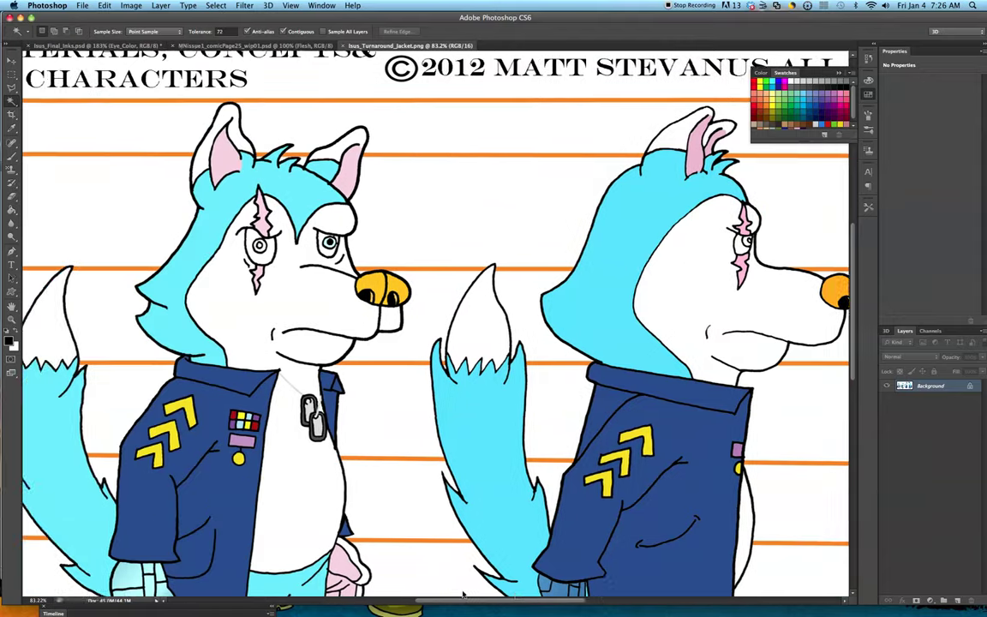
{"action": "scroll", "coordinate": [387, 590], "scroll_direction": "left", "scroll_amount": 1}
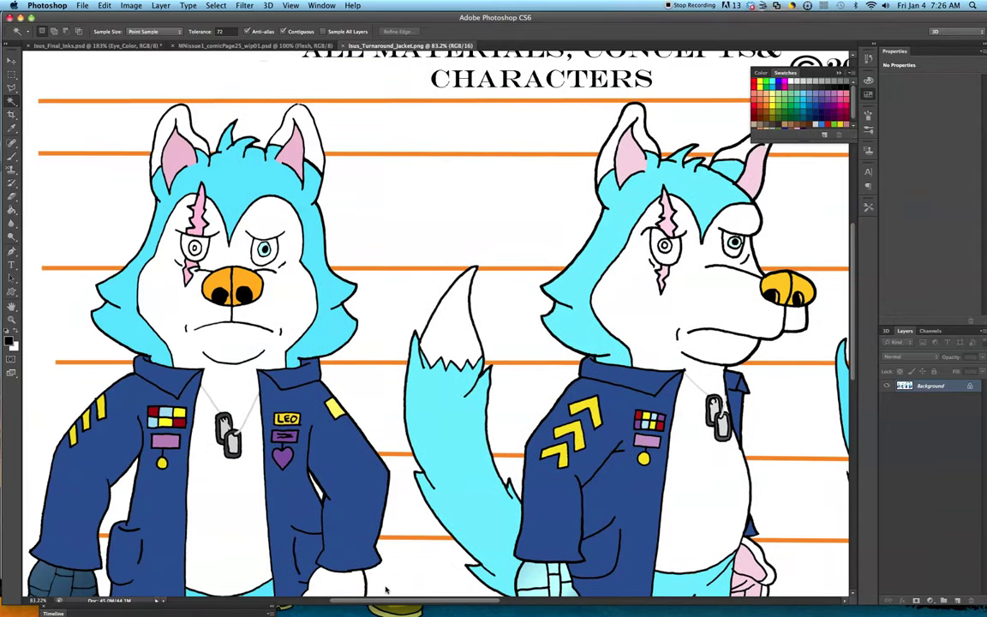
{"action": "left_click", "coordinate": [11, 320]}
{"action": "left_click_drag", "start_coordinate": [217, 248], "coordinate": [243, 233]}
{"action": "left_click", "coordinate": [11, 127]}
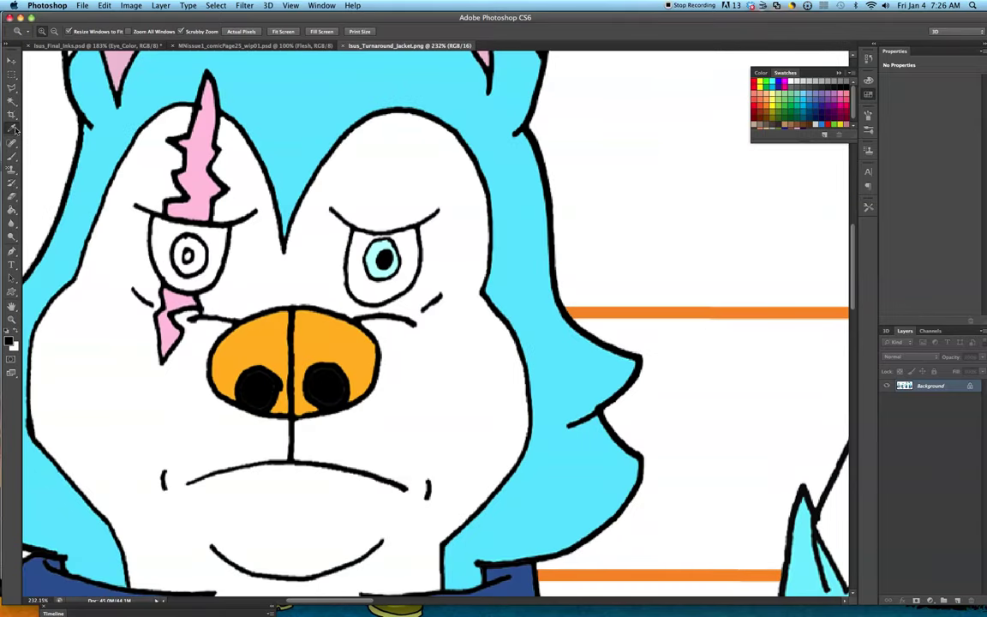
{"action": "left_click", "coordinate": [374, 247]}
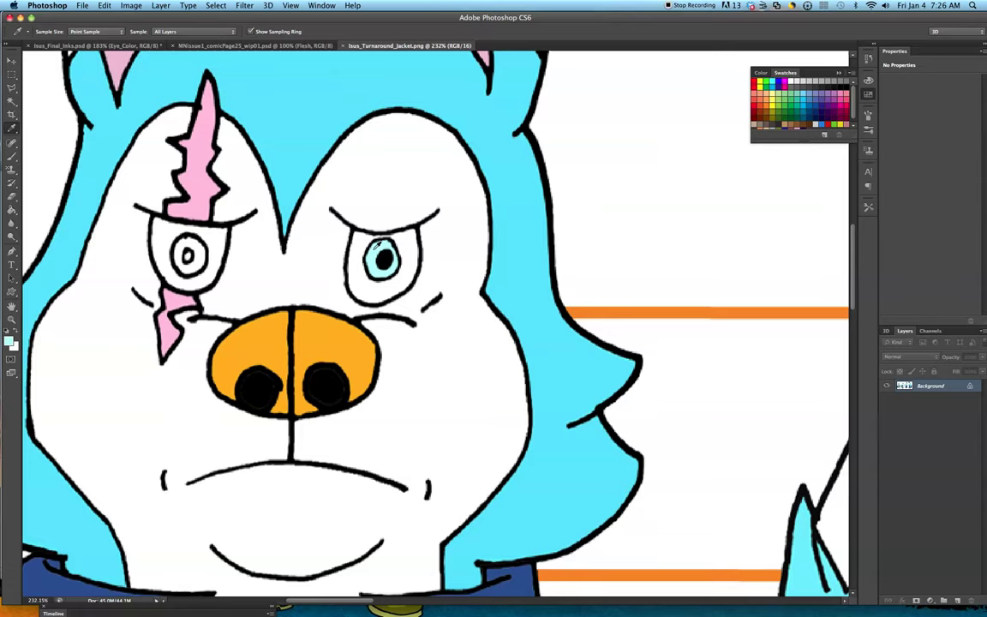
Step: Fill the selected iris of the unscarred eye with the sampled pale blue on the Eye_Color layer of Isus_Final_Inks.psd
{"action": "left_click", "coordinate": [51, 45]}
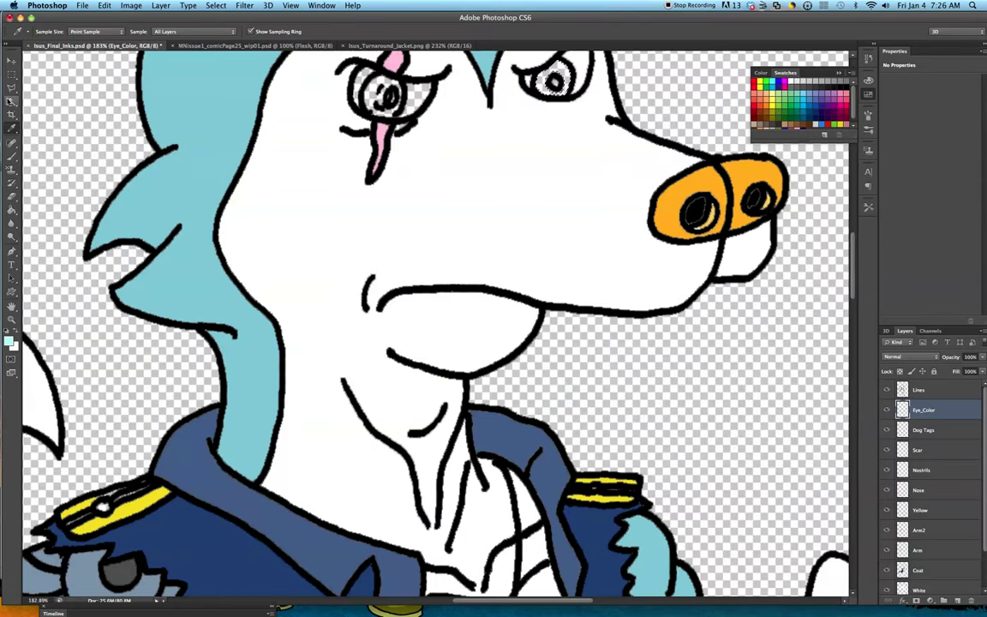
{"action": "left_click", "coordinate": [10, 101]}
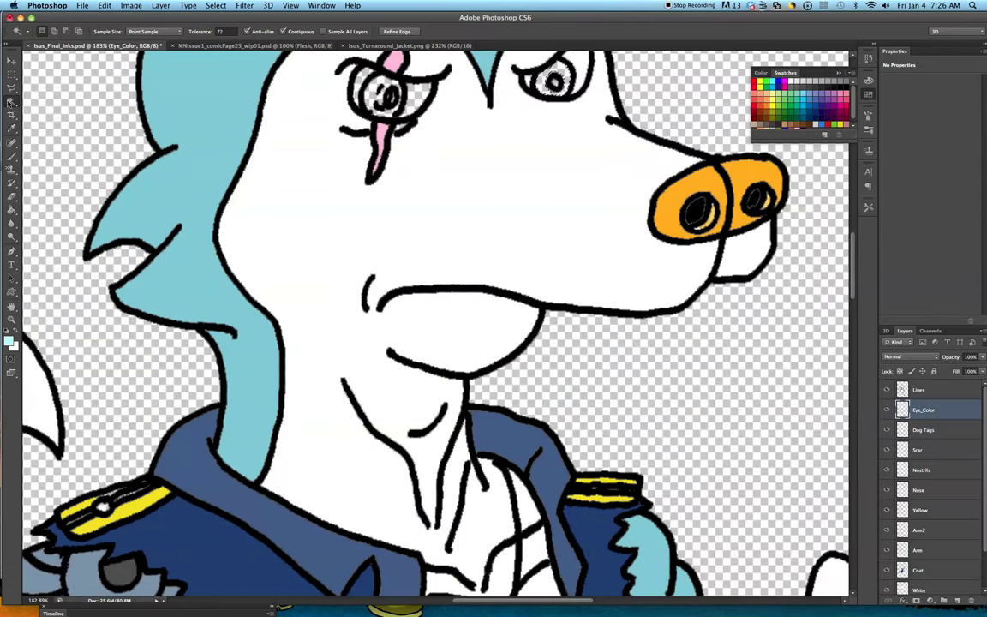
{"action": "left_click", "coordinate": [11, 210]}
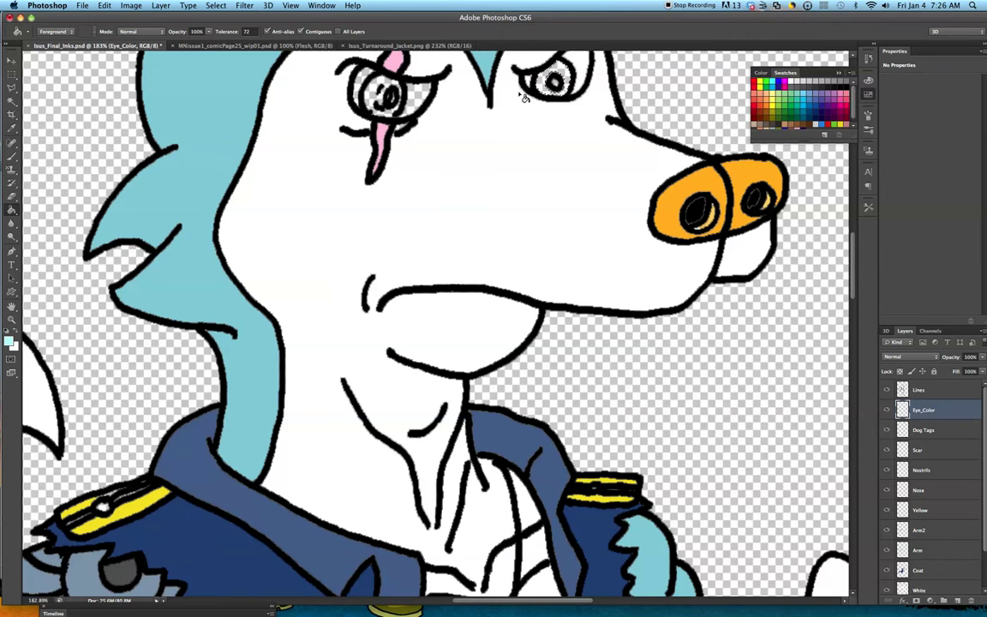
{"action": "left_click", "coordinate": [566, 77]}
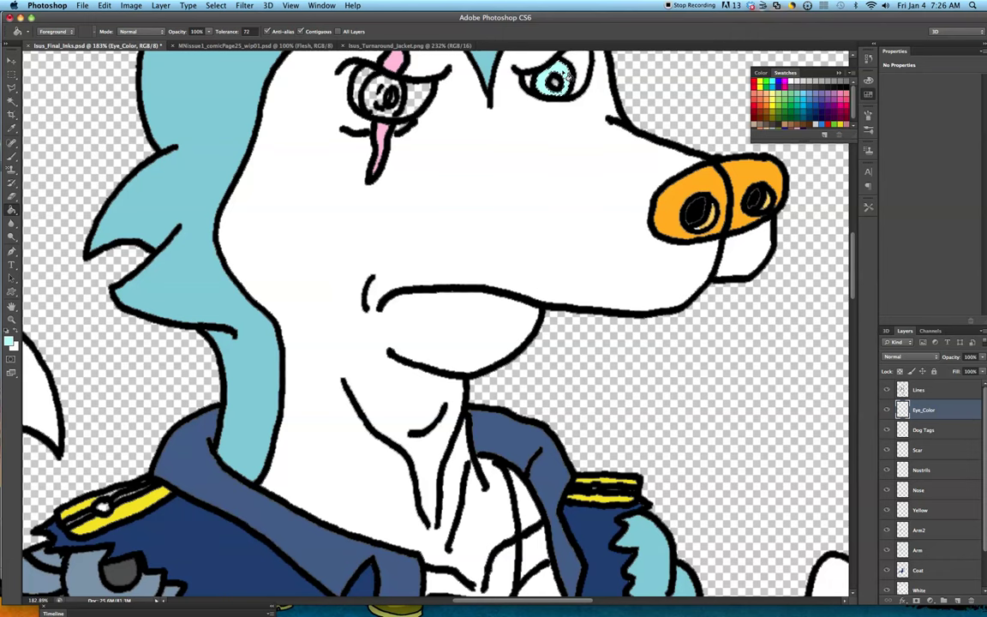
Step: Create a new layer named Medals directly above the Dog Tags layer
{"action": "scroll", "coordinate": [635, 411], "scroll_direction": "up", "scroll_amount": 5}
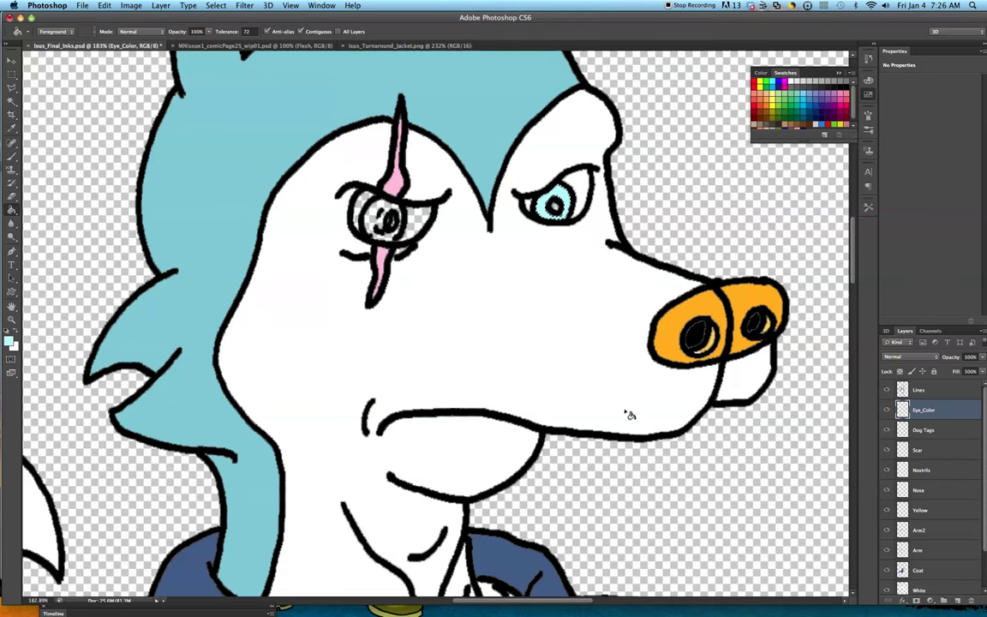
{"action": "scroll", "coordinate": [639, 416], "scroll_direction": "down", "scroll_amount": 10}
{"action": "scroll", "coordinate": [698, 415], "scroll_direction": "down", "scroll_amount": 5}
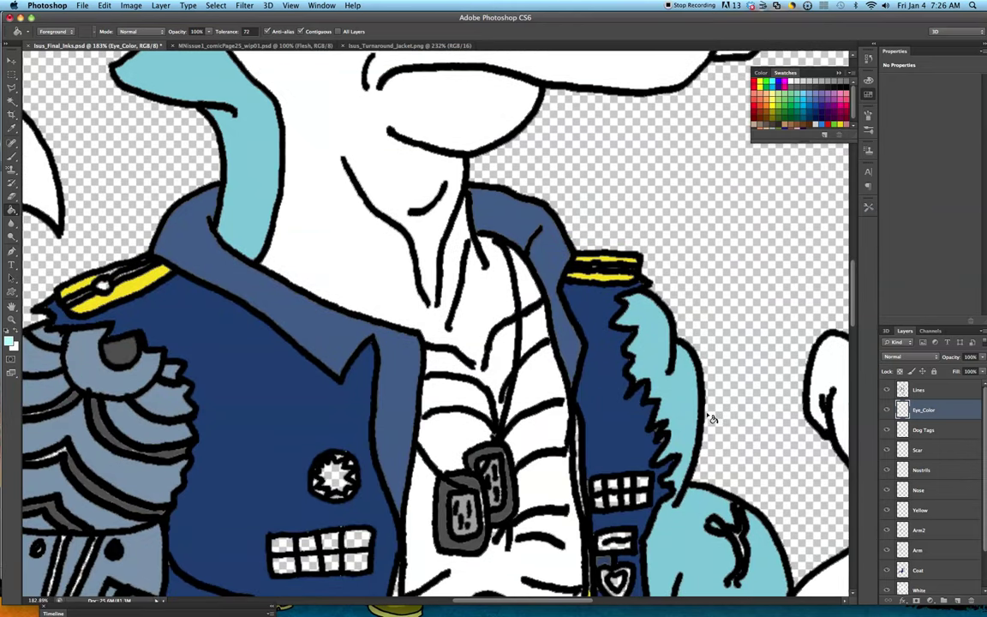
{"action": "scroll", "coordinate": [711, 419], "scroll_direction": "down", "scroll_amount": 8}
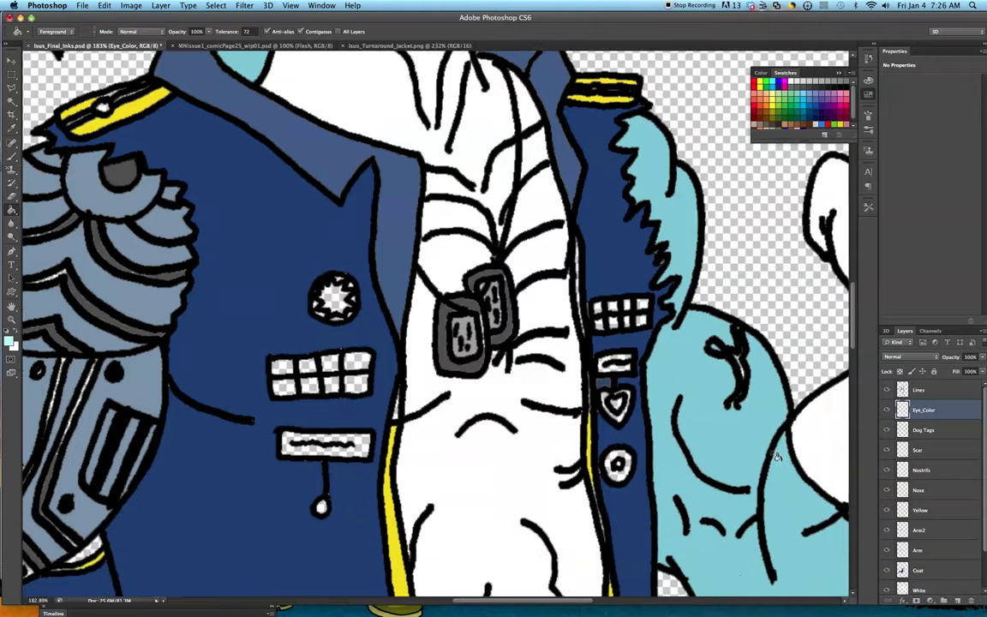
{"action": "scroll", "coordinate": [775, 457], "scroll_direction": "down", "scroll_amount": 20}
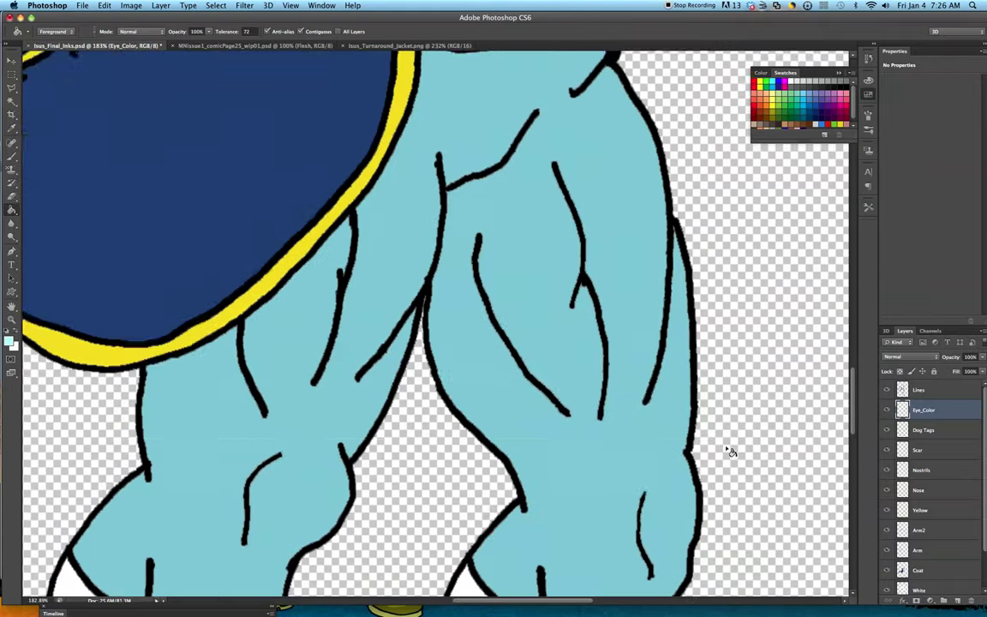
{"action": "scroll", "coordinate": [731, 451], "scroll_direction": "up", "scroll_amount": 20}
{"action": "scroll", "coordinate": [731, 452], "scroll_direction": "down", "scroll_amount": 20}
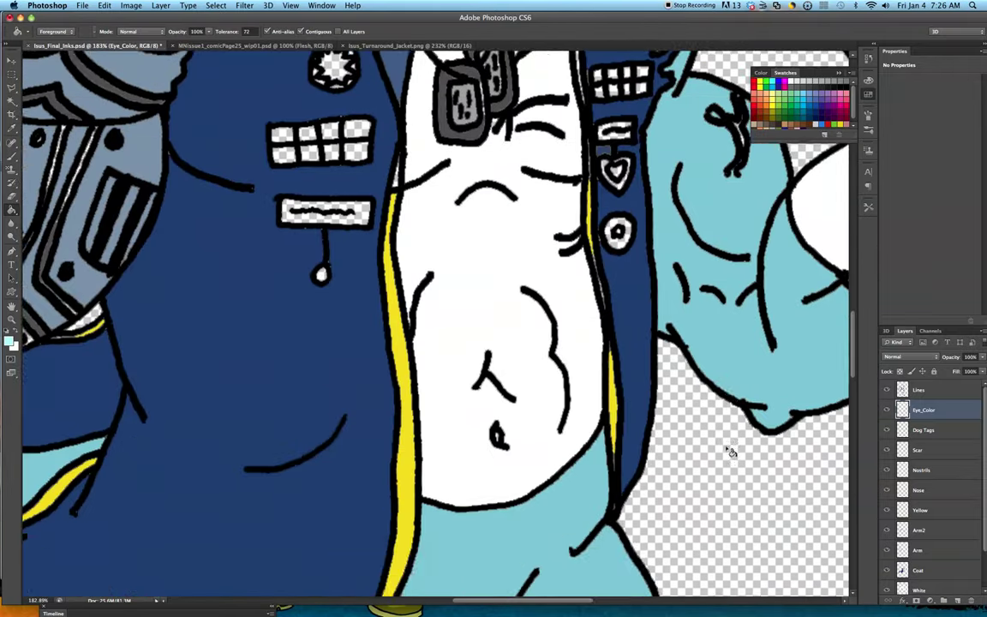
{"action": "scroll", "coordinate": [731, 452], "scroll_direction": "up", "scroll_amount": 7}
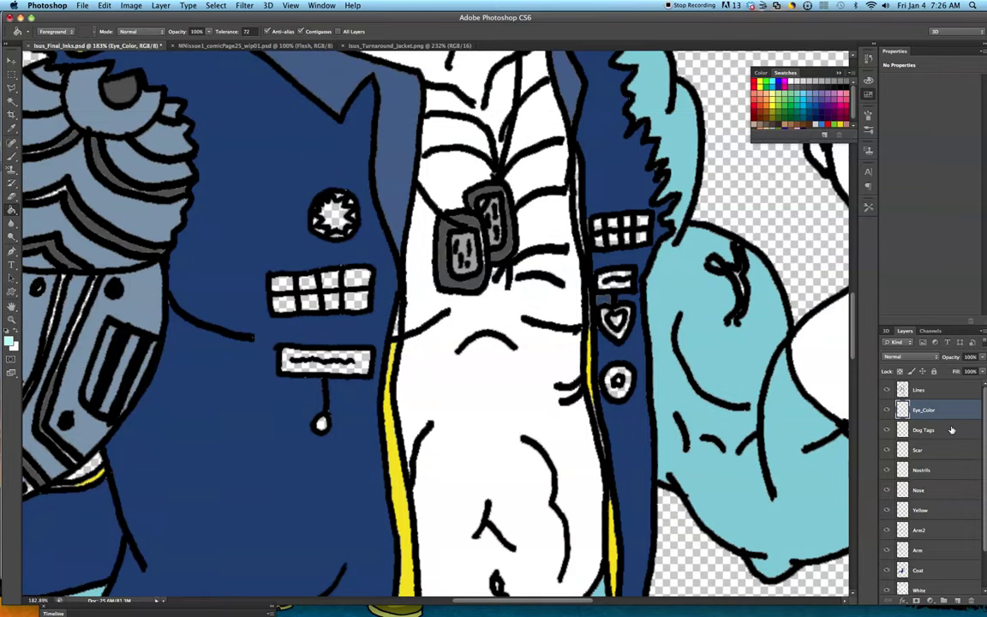
{"action": "left_click", "coordinate": [944, 437]}
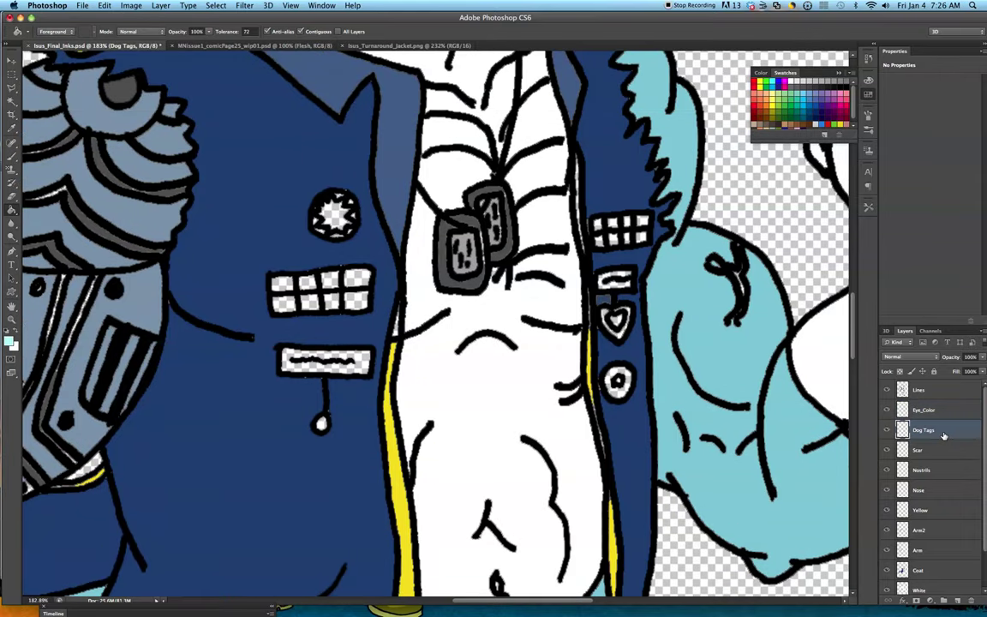
{"action": "key", "text": "super+shift+n"}
{"action": "type", "text": "Medals"}
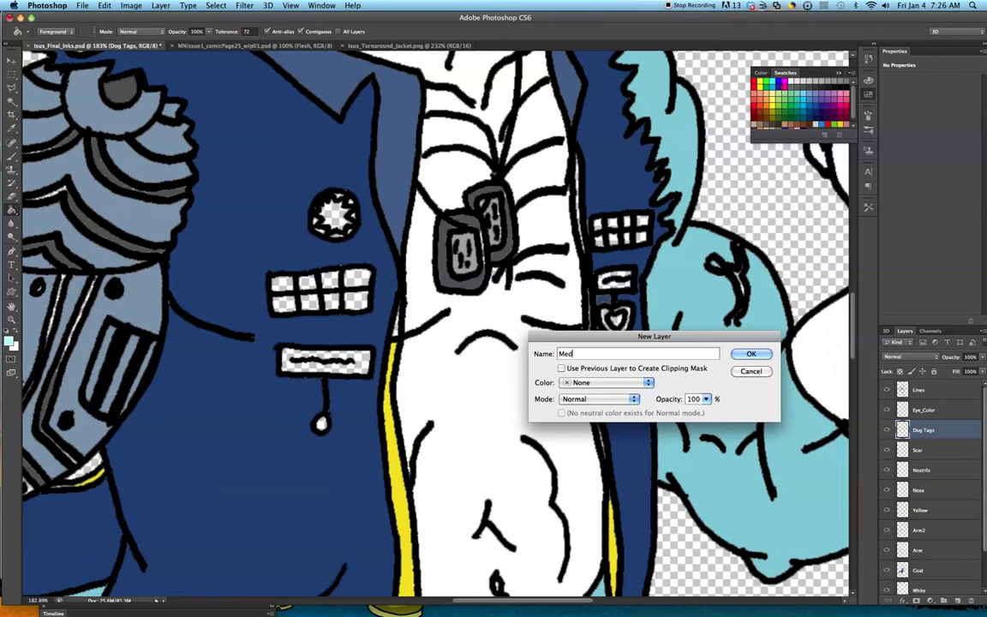
{"action": "left_click", "coordinate": [770, 356]}
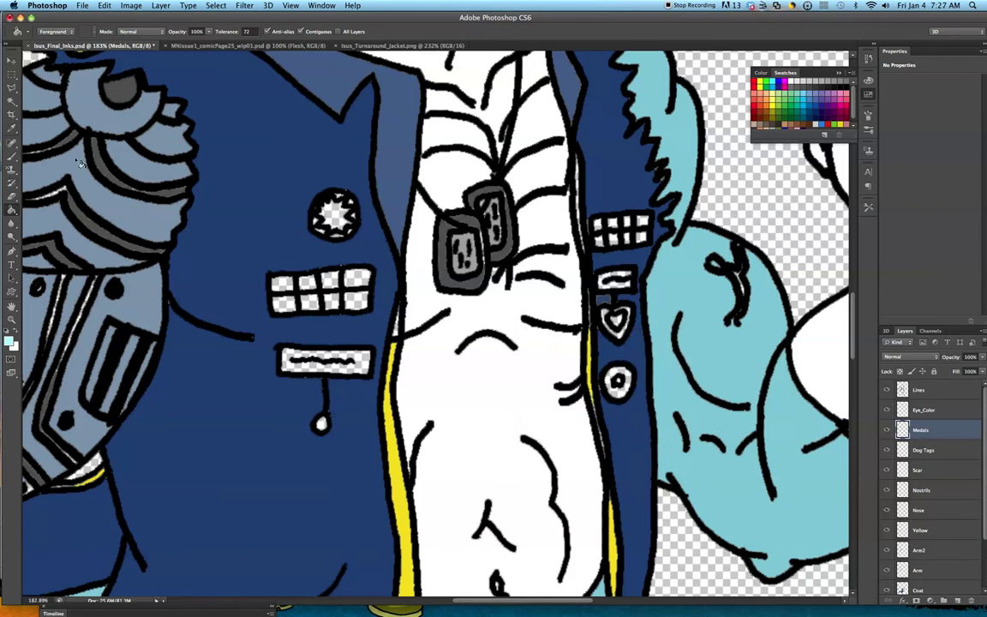
Step: Select the large ribbon bar's upper-left cell from the Lines layer with the Magic Wand and sample the ribbon's dark red from Isus_Turnaround_Jacket.png
{"action": "left_click", "coordinate": [10, 101]}
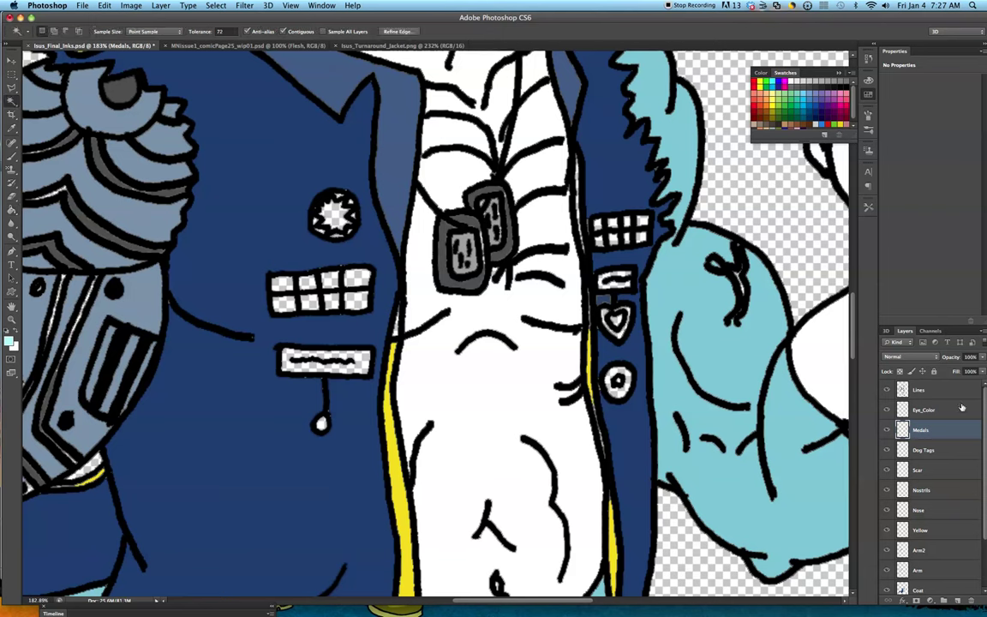
{"action": "left_click", "coordinate": [942, 392]}
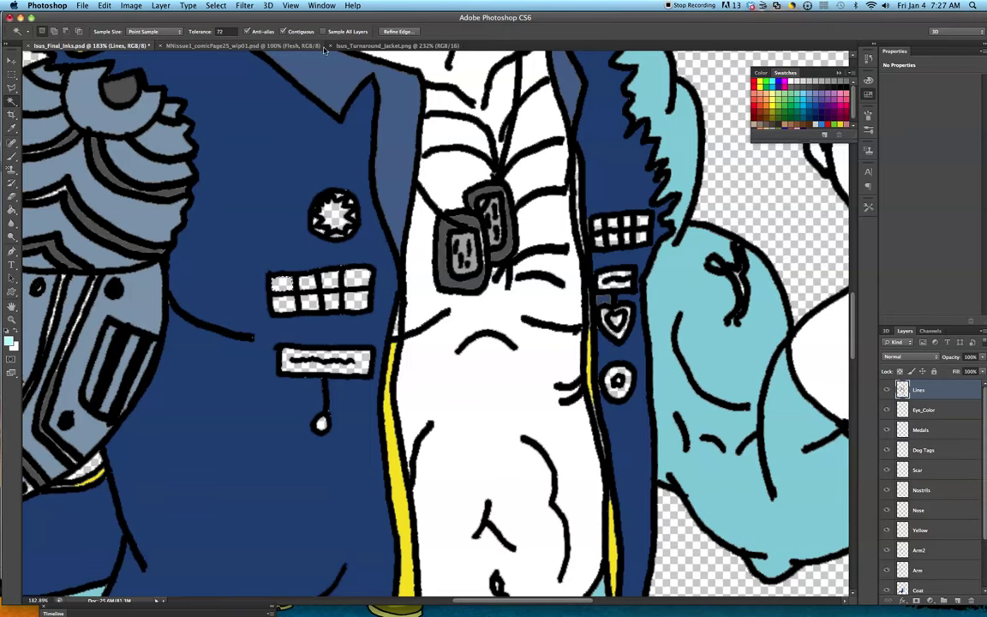
{"action": "left_click", "coordinate": [369, 45]}
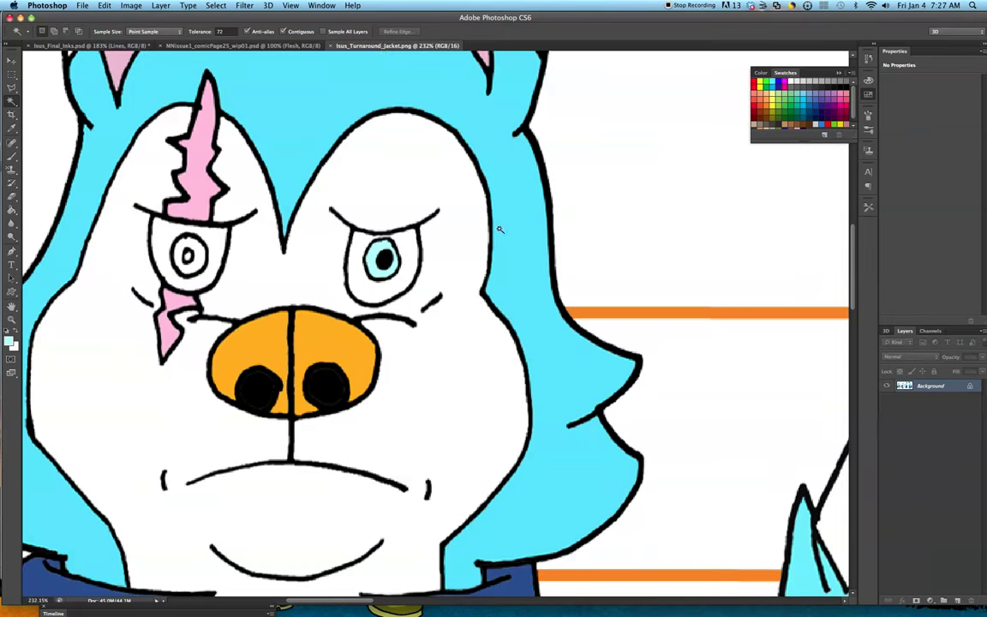
{"action": "scroll", "coordinate": [500, 229], "scroll_direction": "down", "scroll_amount": 10}
{"action": "scroll", "coordinate": [612, 355], "scroll_direction": "up", "scroll_amount": 1}
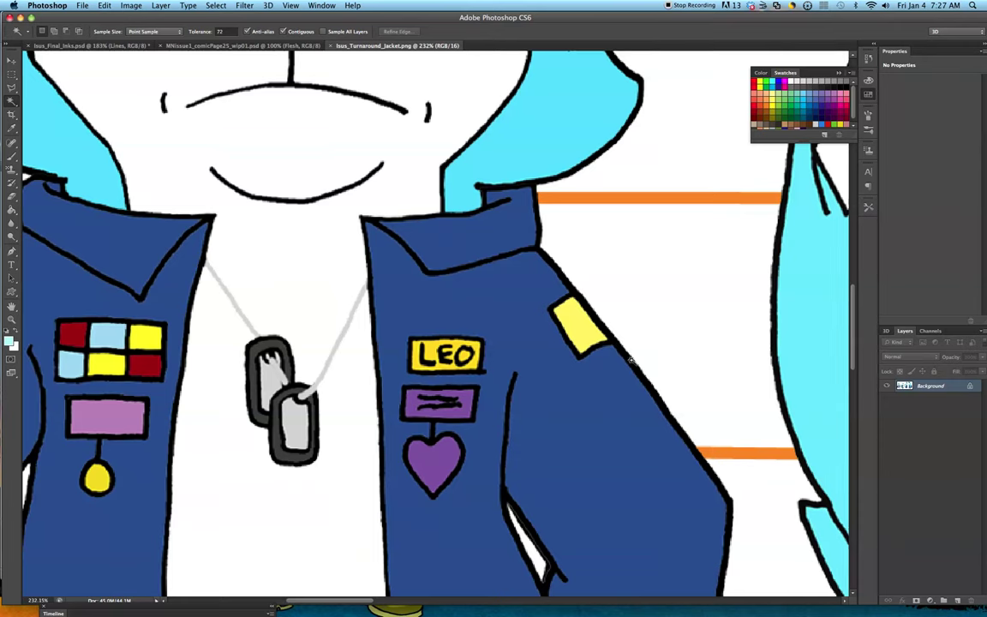
{"action": "left_click_drag", "start_coordinate": [351, 597], "coordinate": [431, 604]}
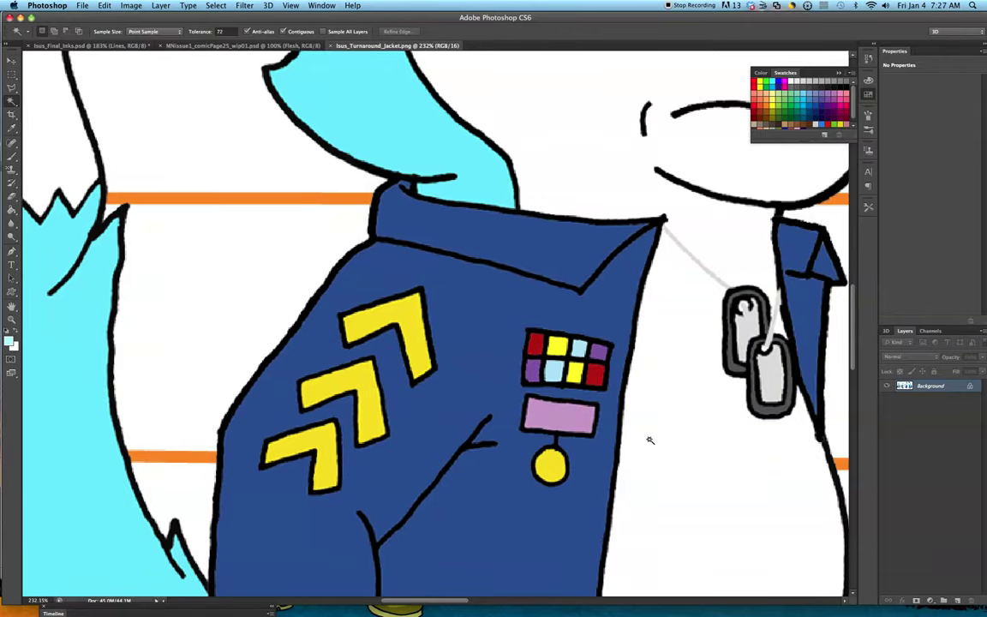
{"action": "left_click_drag", "start_coordinate": [422, 602], "coordinate": [295, 600]}
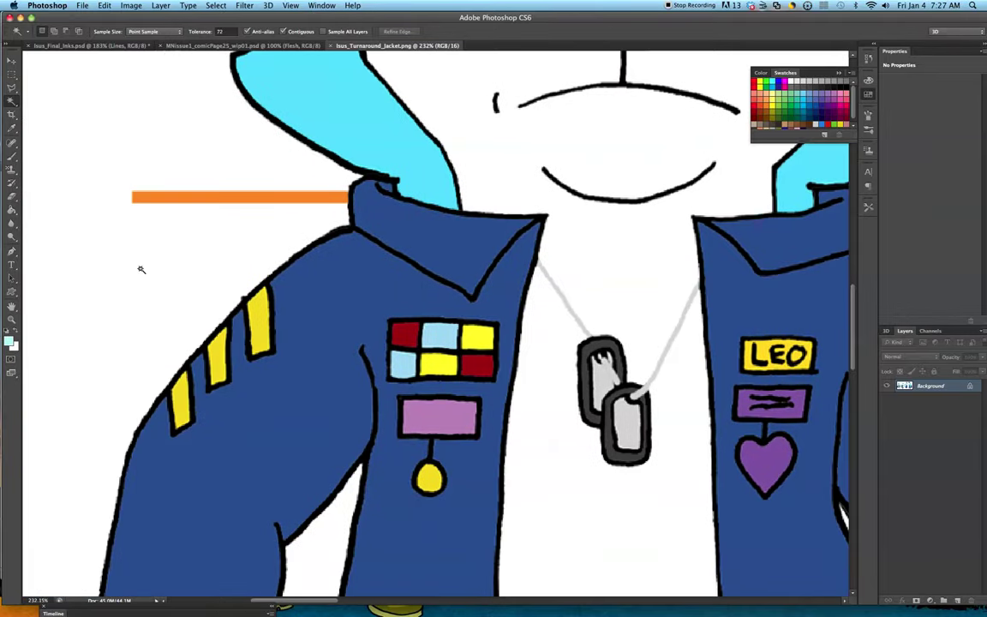
{"action": "left_click", "coordinate": [11, 126]}
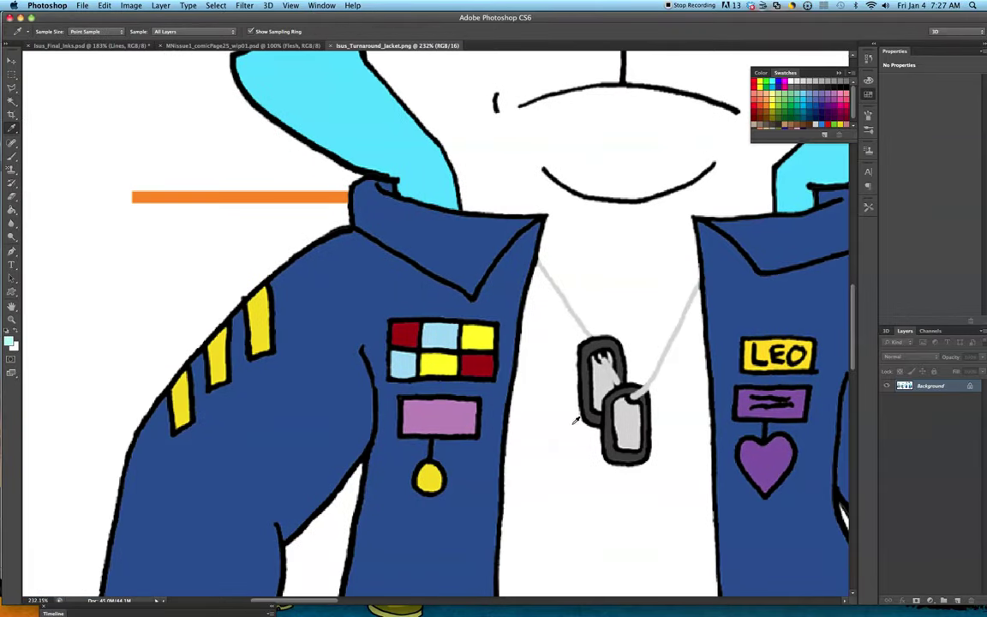
{"action": "left_click", "coordinate": [408, 326]}
Step: Check the order of the ribbon colors on the three-quarter view of the jacket in Isus_Turnaround_Jacket.png
{"action": "left_click", "coordinate": [81, 46]}
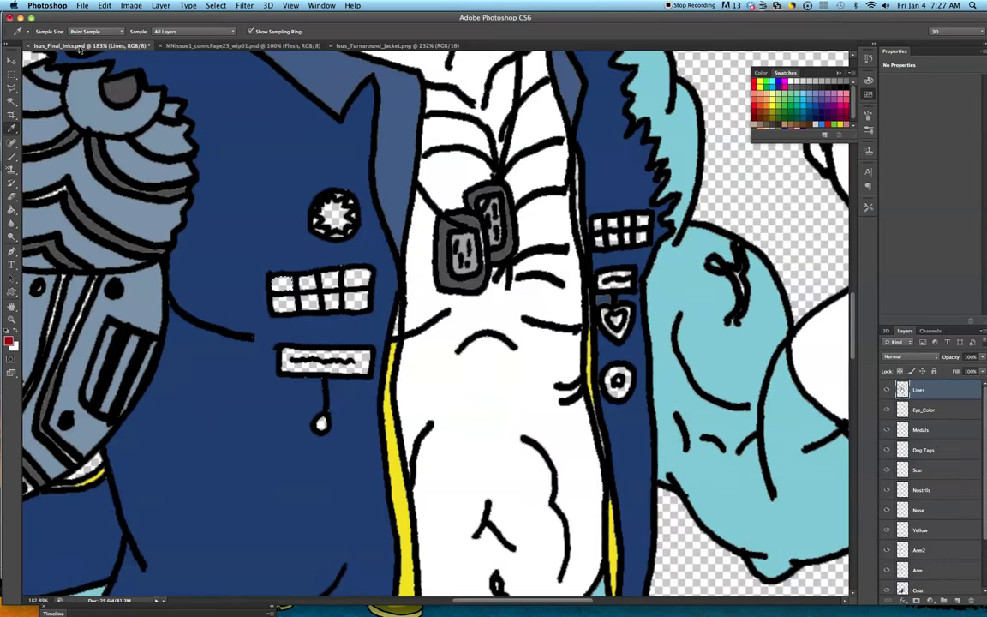
{"action": "left_click", "coordinate": [11, 102]}
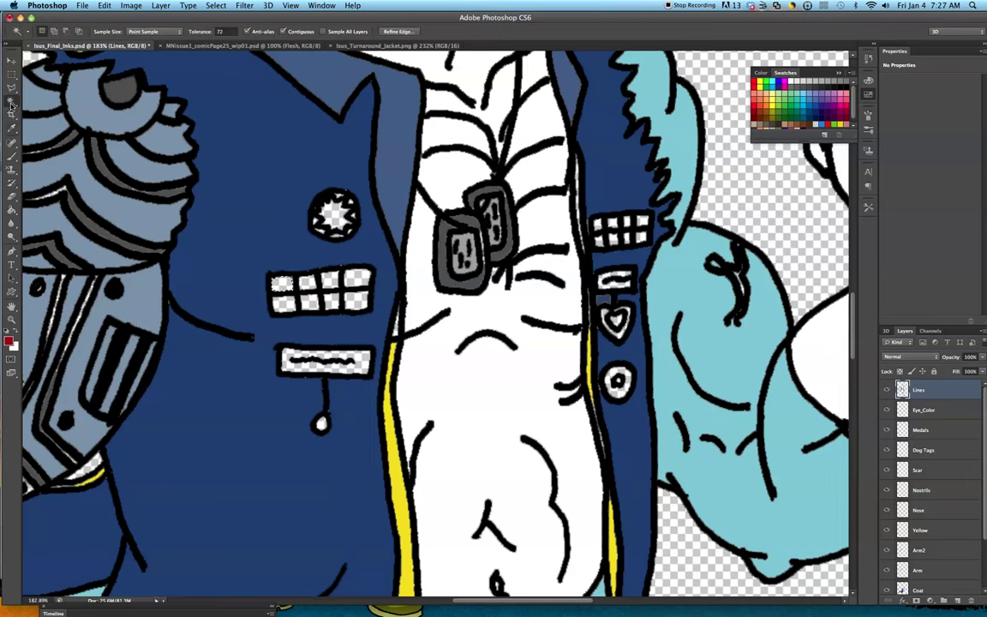
{"action": "left_click", "coordinate": [366, 46]}
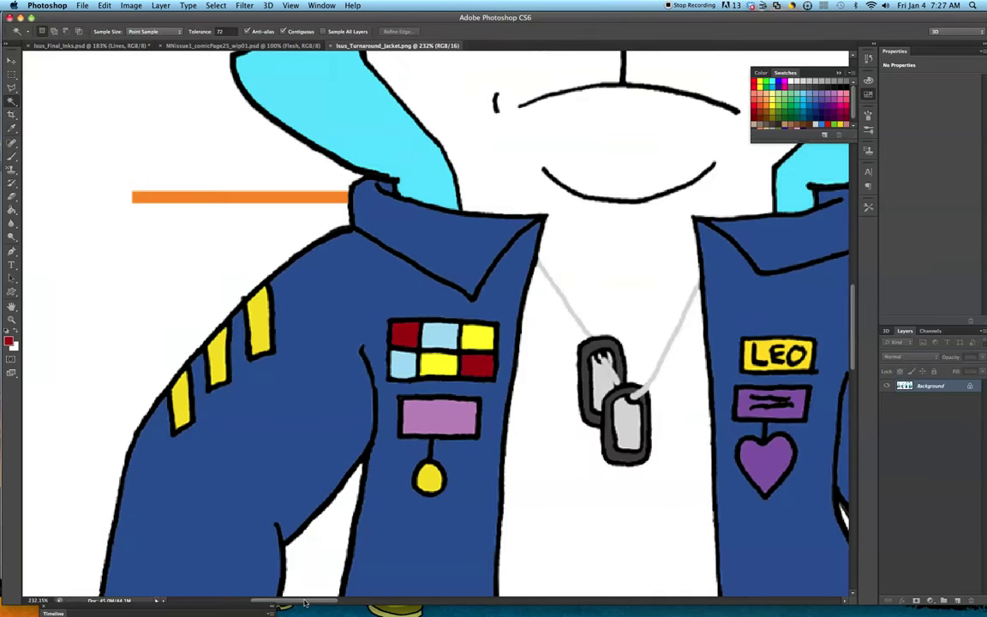
{"action": "left_click_drag", "start_coordinate": [305, 602], "coordinate": [459, 608]}
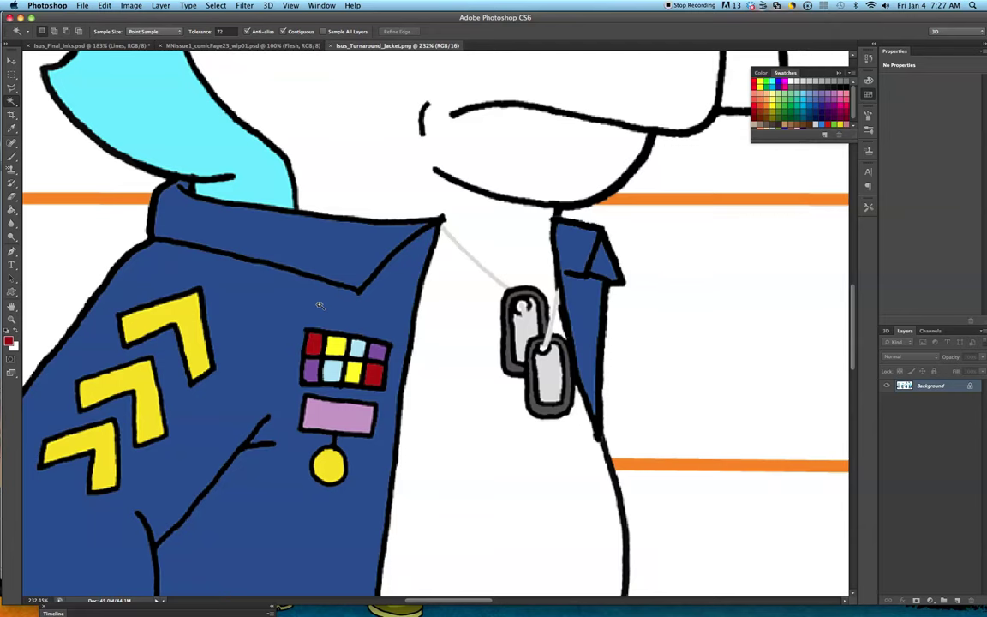
Step: Add the large ribbon bar's lower-right cell to the selection in Isus_Final_Inks.psd and fill both selected cells with dark red on the Medals layer
{"action": "left_click", "coordinate": [99, 45]}
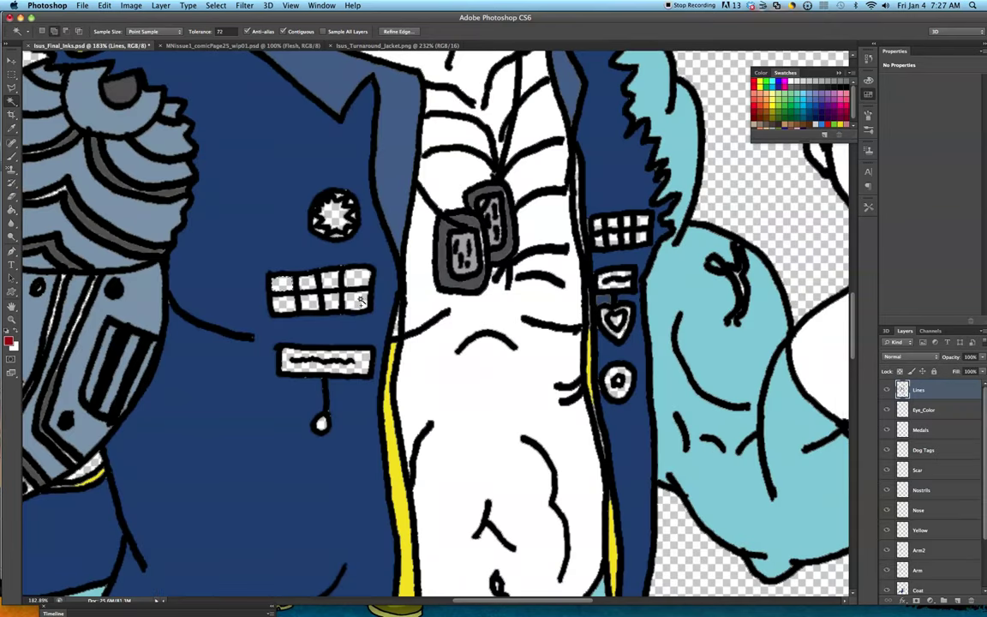
{"action": "left_click", "coordinate": [11, 196]}
{"action": "left_click", "coordinate": [917, 430]}
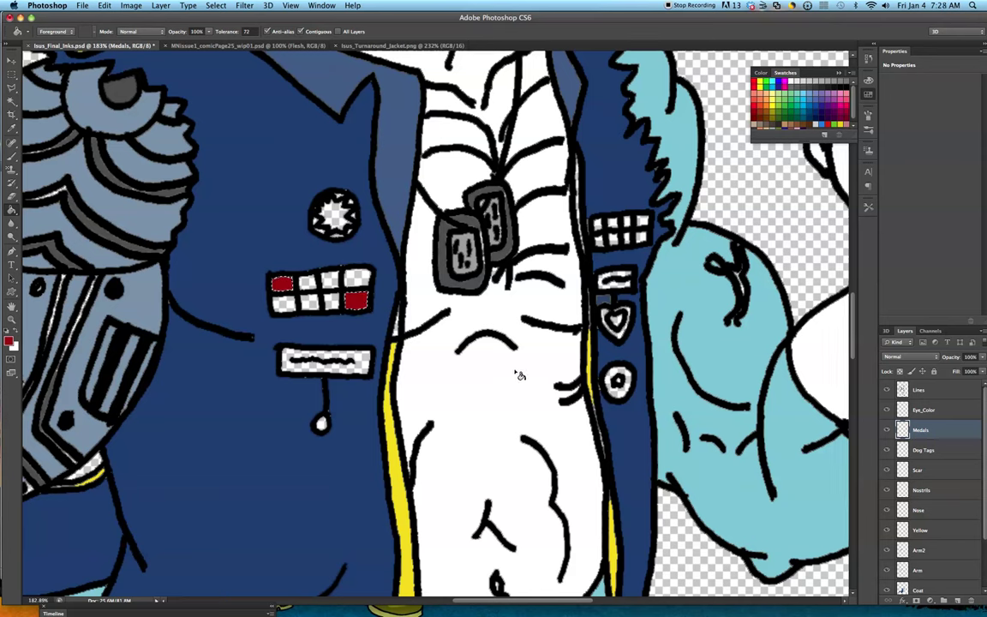
Step: Select the large ribbon bar's upper third and lower second cells from Lines and fill them with the reference jacket's light blue on Medals
{"action": "left_click", "coordinate": [14, 104]}
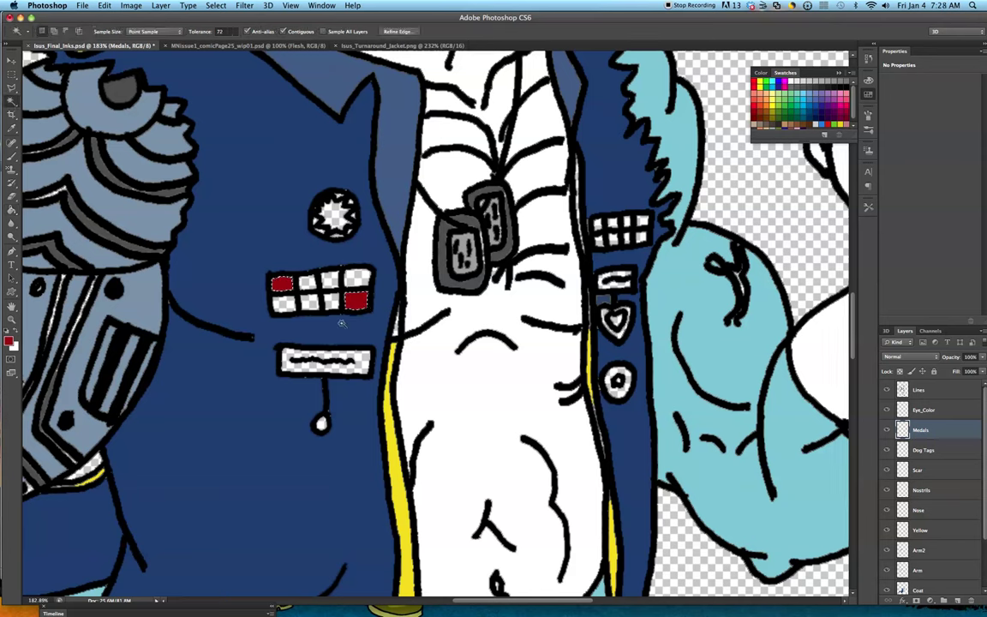
{"action": "left_click", "coordinate": [925, 392]}
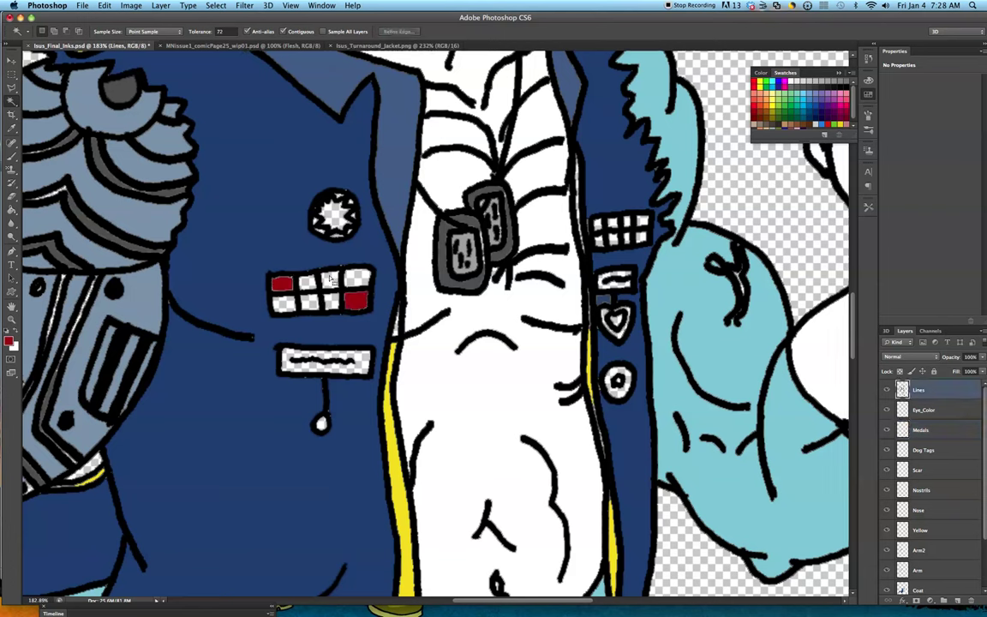
{"action": "left_click", "coordinate": [356, 46]}
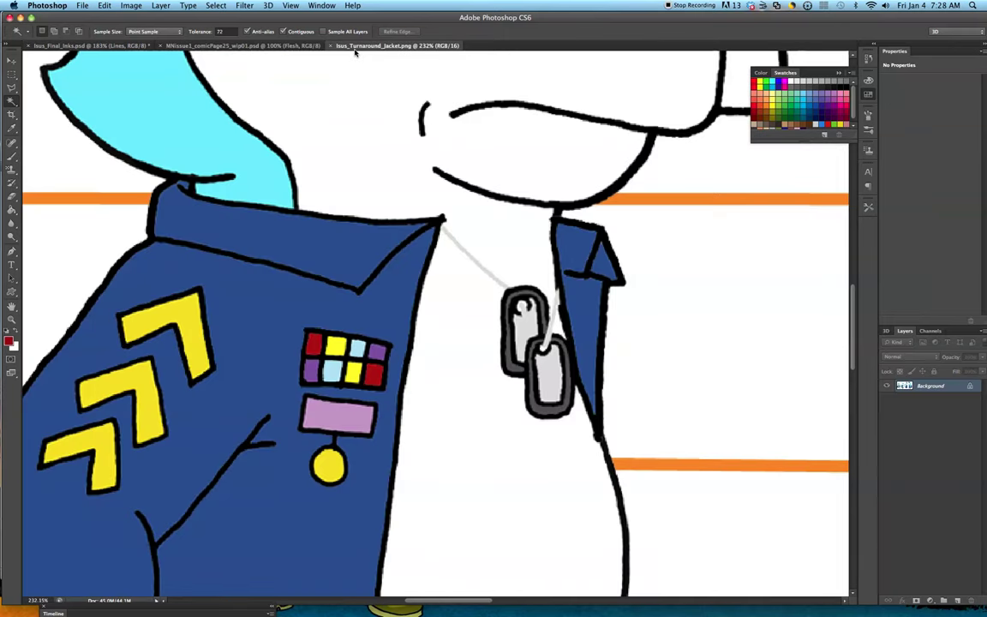
{"action": "left_click", "coordinate": [11, 126]}
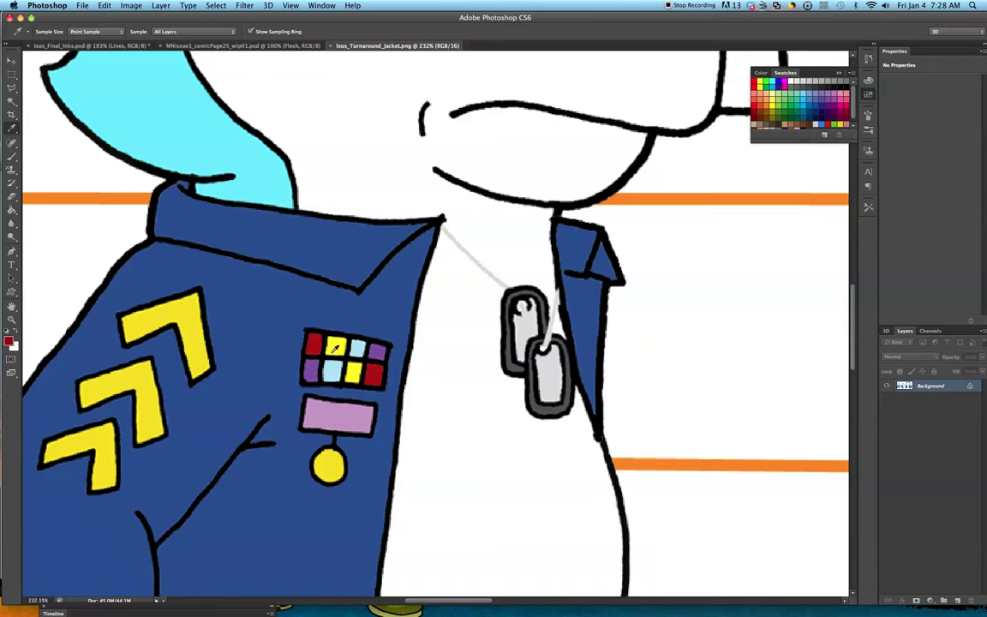
{"action": "left_click", "coordinate": [116, 45]}
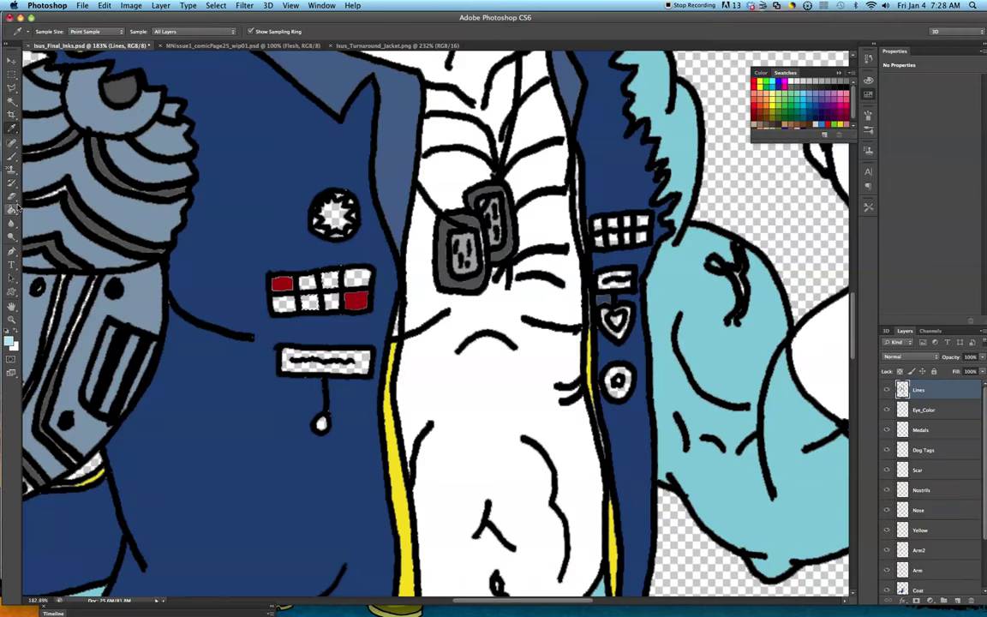
{"action": "left_click", "coordinate": [12, 209]}
{"action": "left_click", "coordinate": [950, 430]}
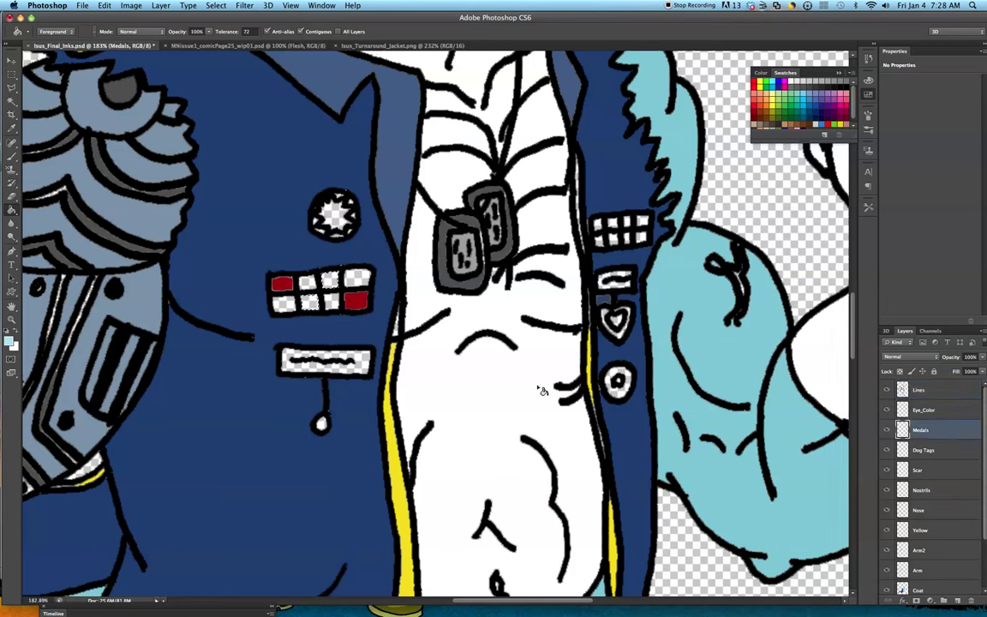
{"action": "left_click", "coordinate": [309, 301]}
{"action": "left_click", "coordinate": [335, 280]}
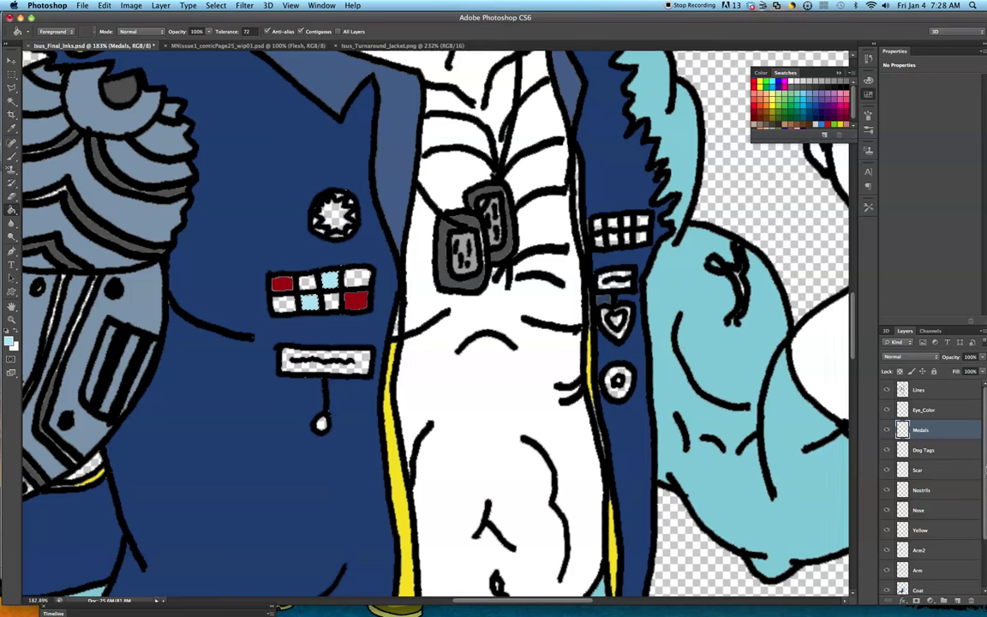
Step: Select the large ribbon bar's upper second and lower third cells from Lines and fill them with the reference ribbon's yellow on Medals
{"action": "left_click", "coordinate": [12, 103]}
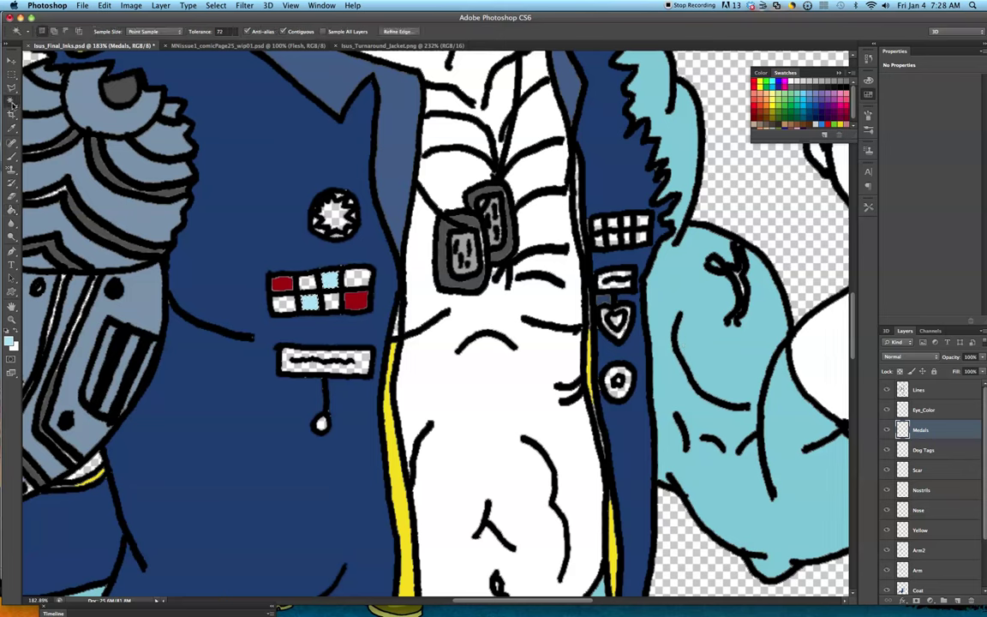
{"action": "left_click", "coordinate": [930, 390]}
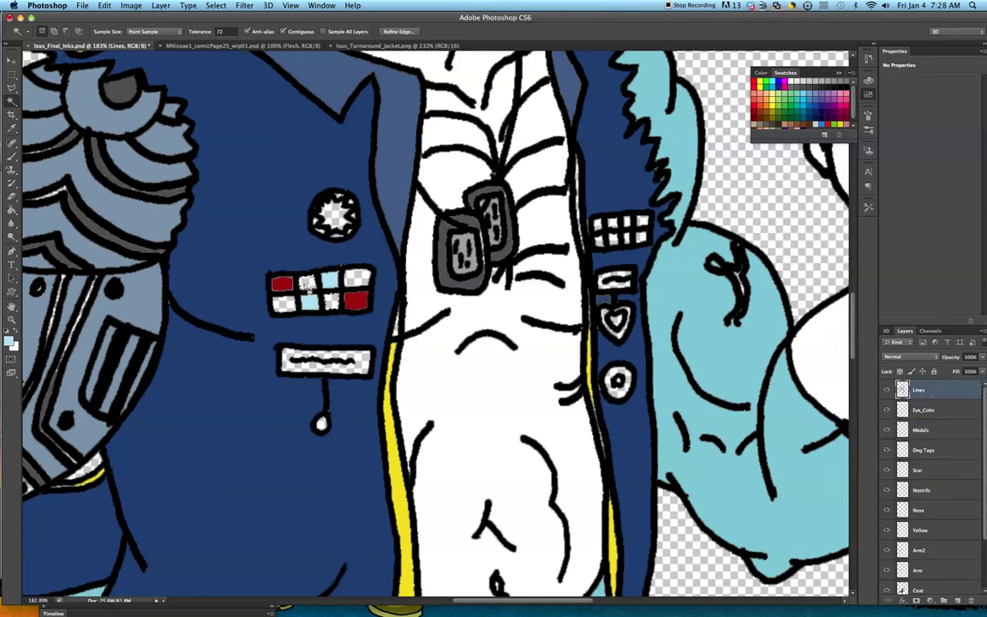
{"action": "left_click", "coordinate": [392, 46]}
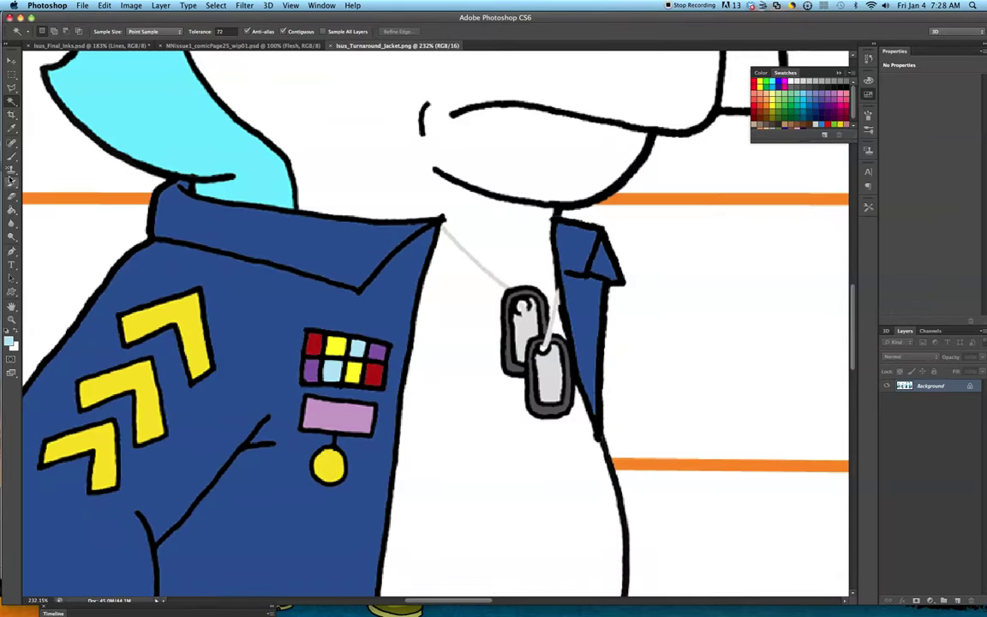
{"action": "left_click", "coordinate": [11, 126]}
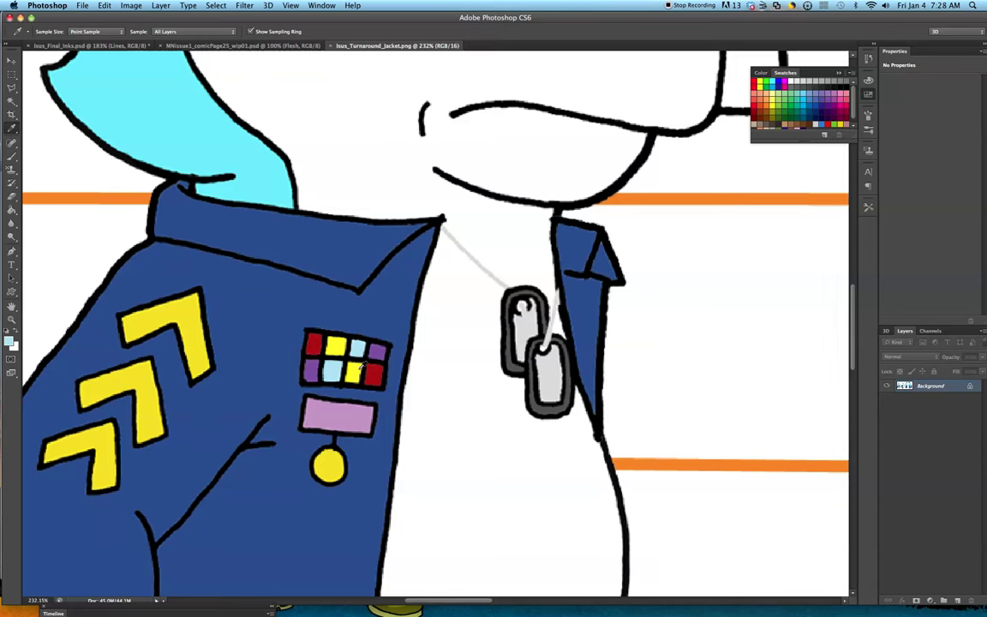
{"action": "left_click", "coordinate": [356, 368]}
{"action": "left_click", "coordinate": [99, 45]}
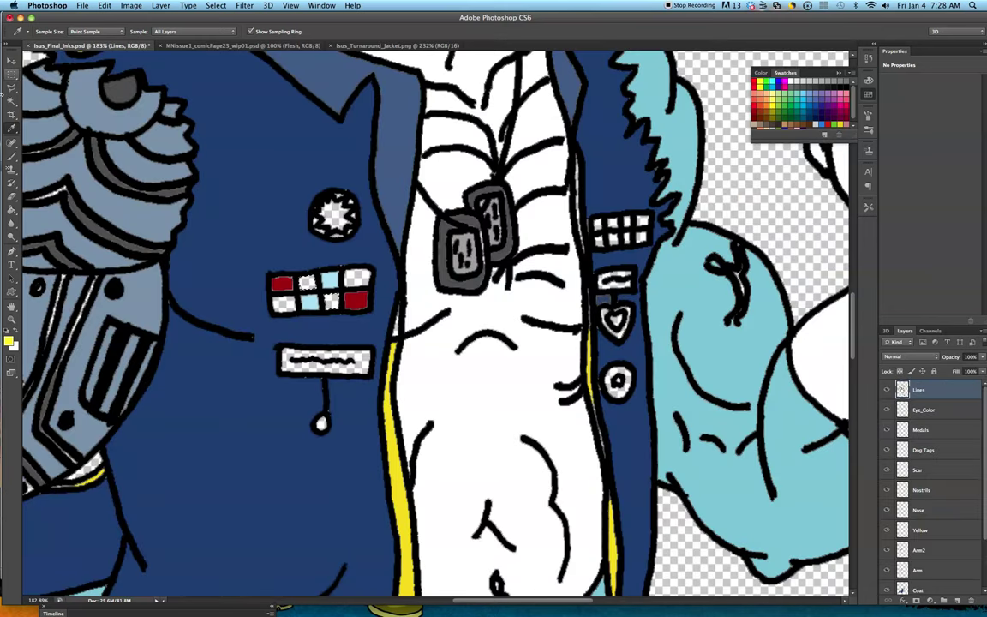
{"action": "left_click", "coordinate": [11, 213]}
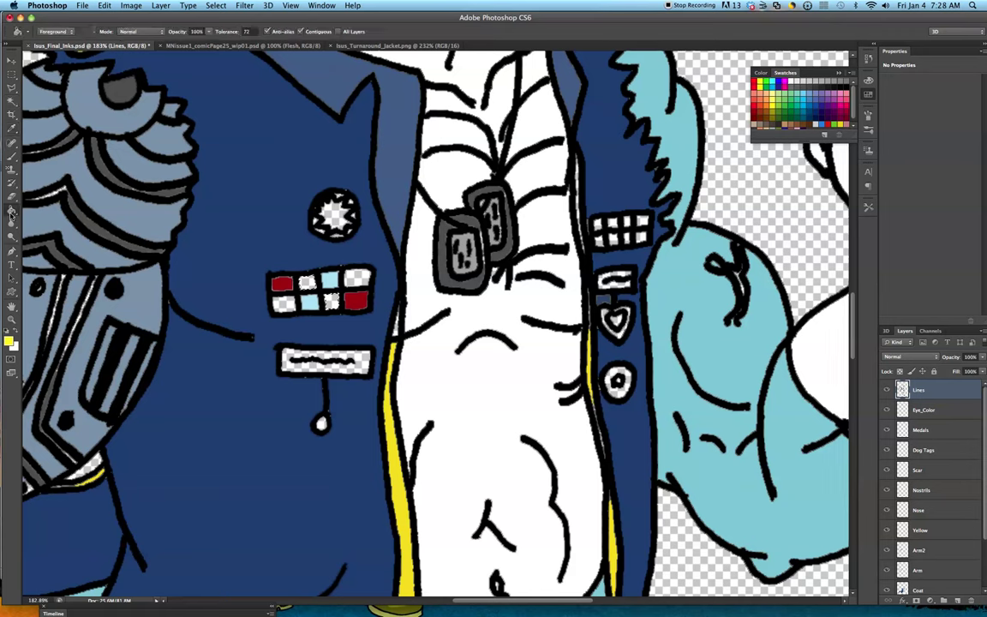
{"action": "left_click", "coordinate": [928, 434]}
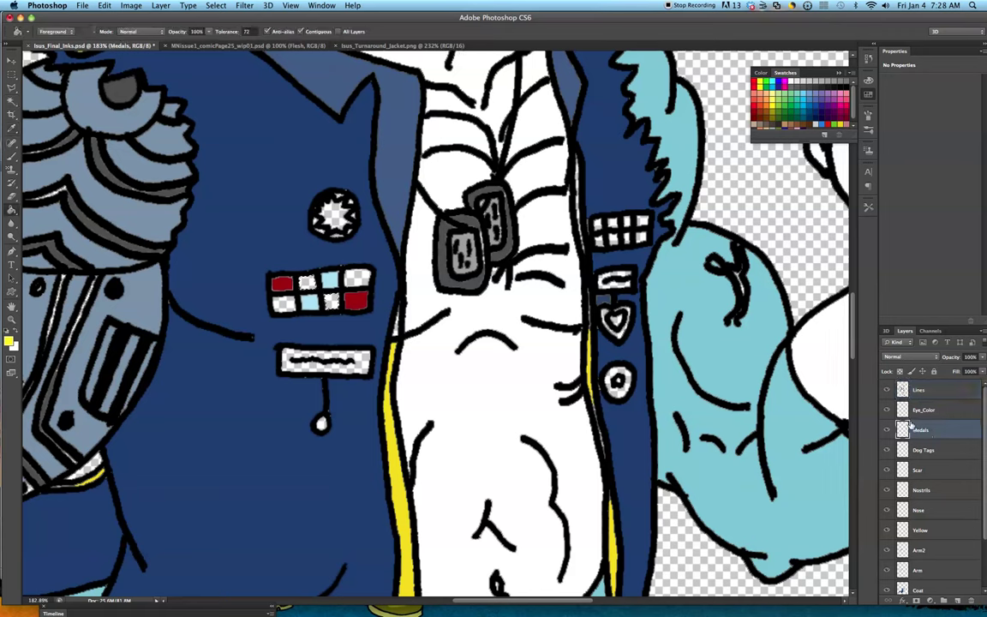
{"action": "left_click", "coordinate": [307, 283]}
{"action": "left_click", "coordinate": [332, 301]}
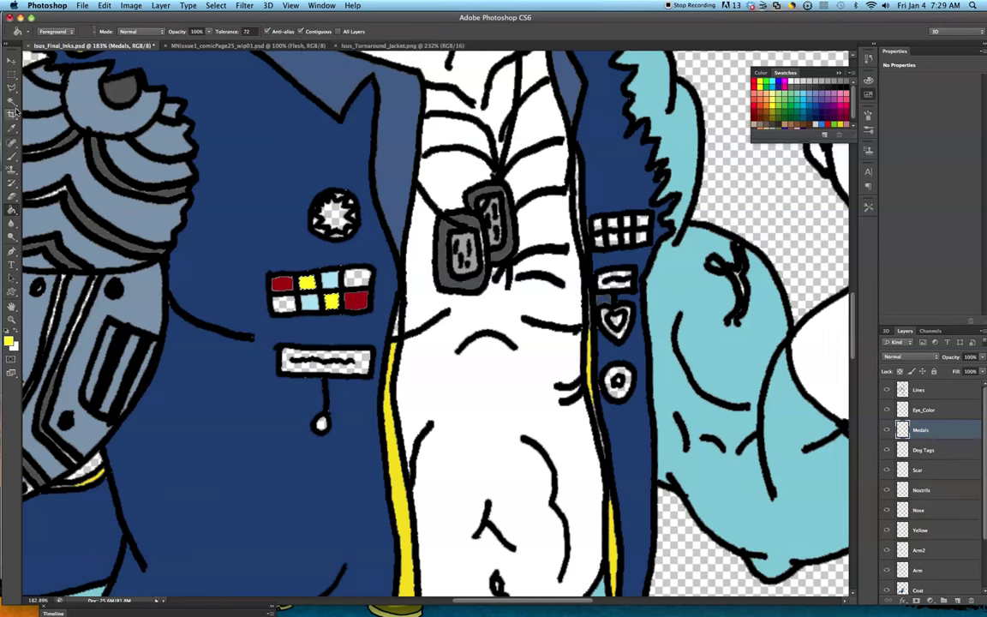
Step: Select the large ribbon bar's upper-right and lower-left cells from Lines and fill them with the reference ribbon's purple on Medals
{"action": "key", "text": "w"}
{"action": "left_click", "coordinate": [921, 391]}
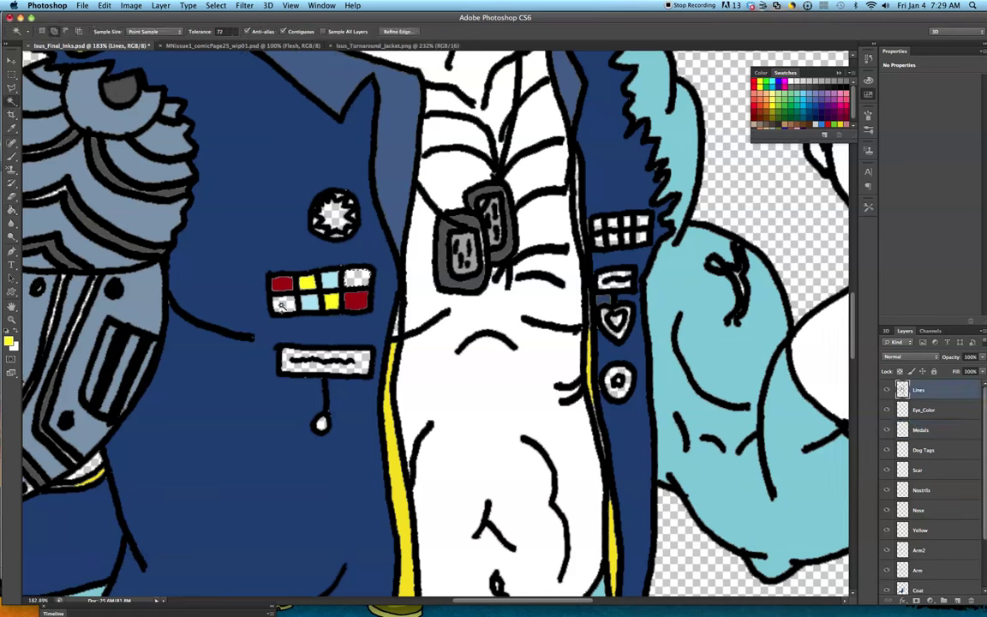
{"action": "left_click", "coordinate": [943, 430]}
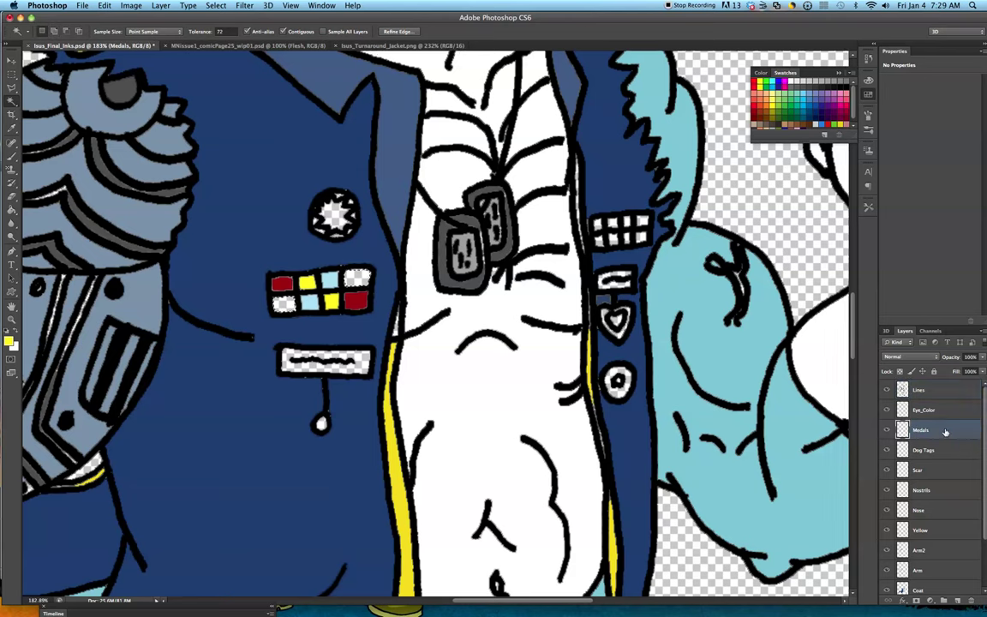
{"action": "left_click", "coordinate": [401, 45]}
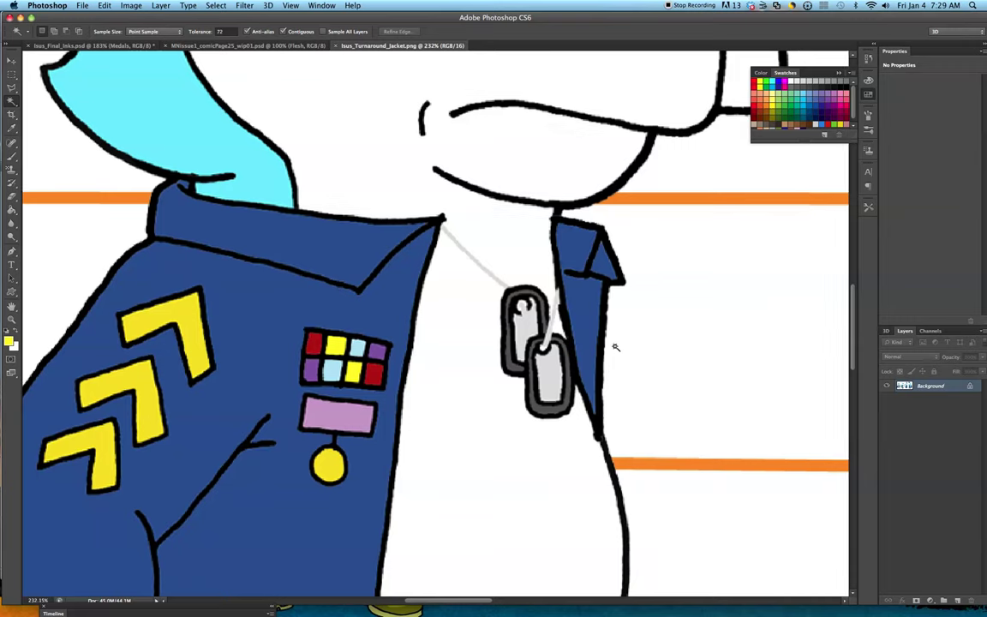
{"action": "scroll", "coordinate": [613, 346], "scroll_direction": "down", "scroll_amount": 3}
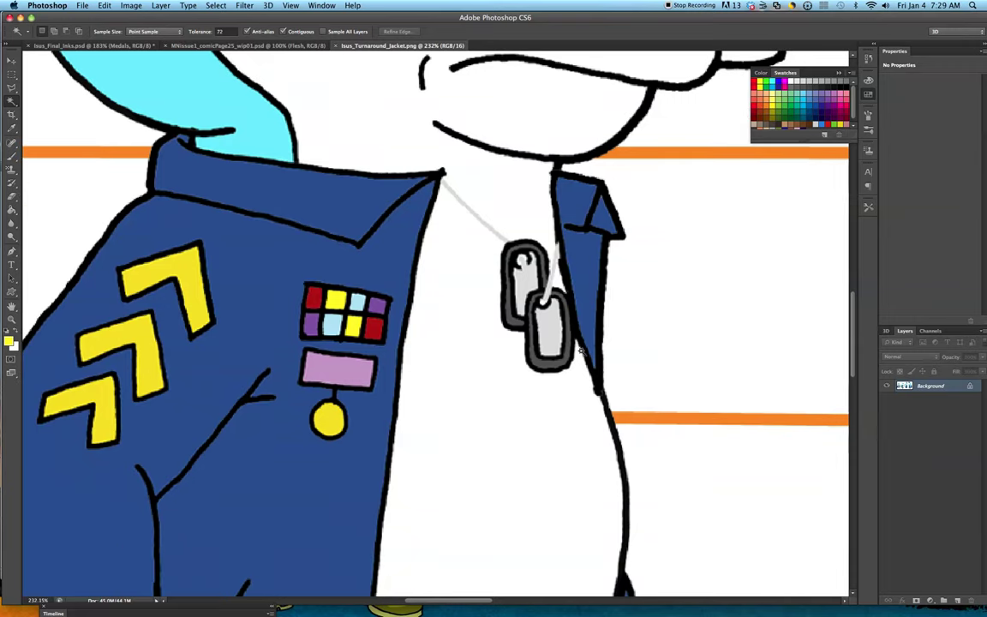
{"action": "left_click", "coordinate": [15, 127]}
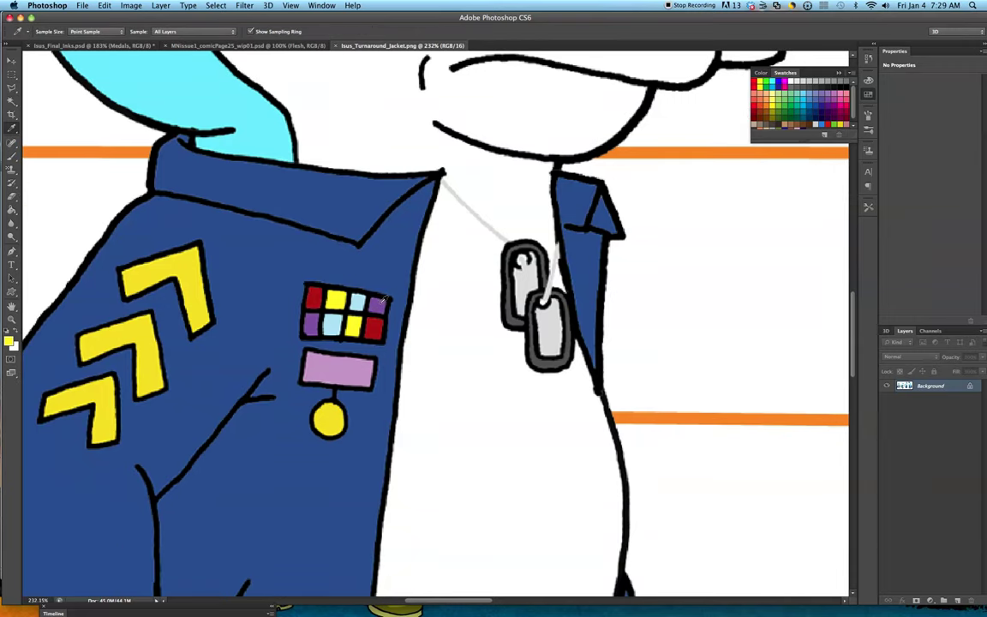
{"action": "left_click", "coordinate": [66, 45]}
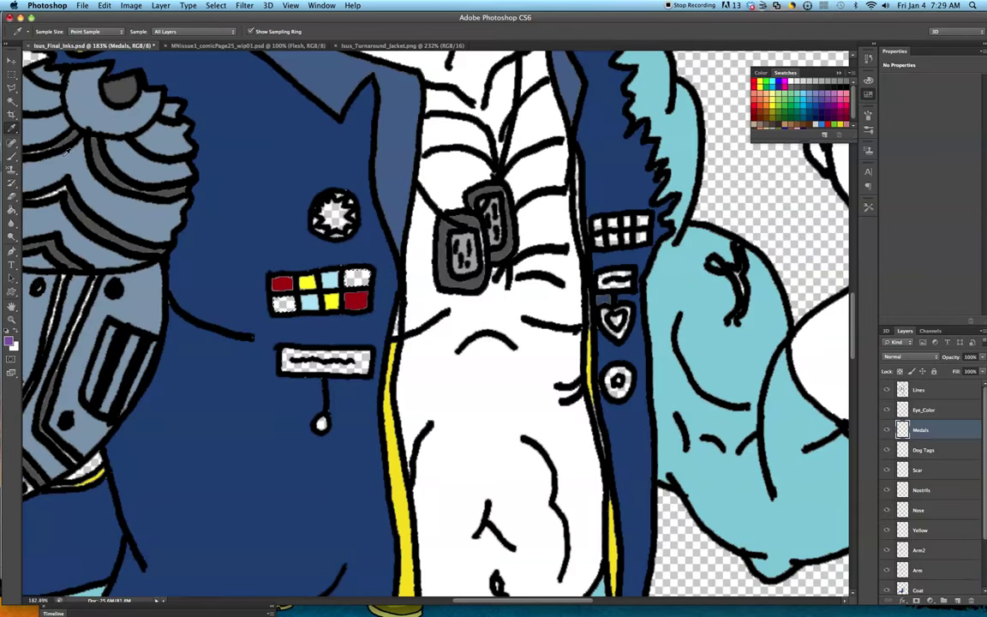
{"action": "left_click", "coordinate": [13, 211]}
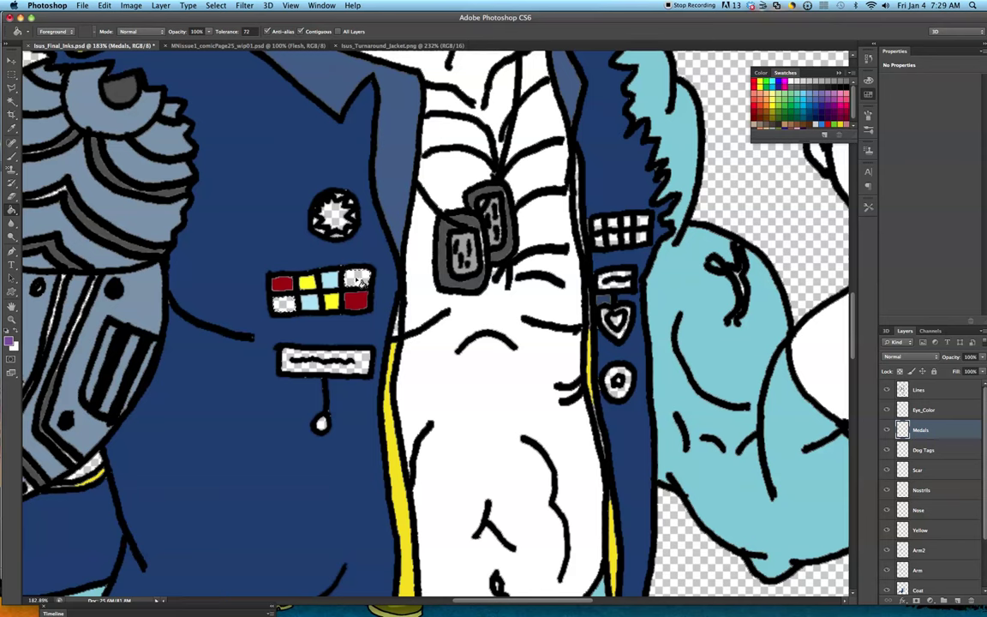
{"action": "left_click", "coordinate": [360, 282]}
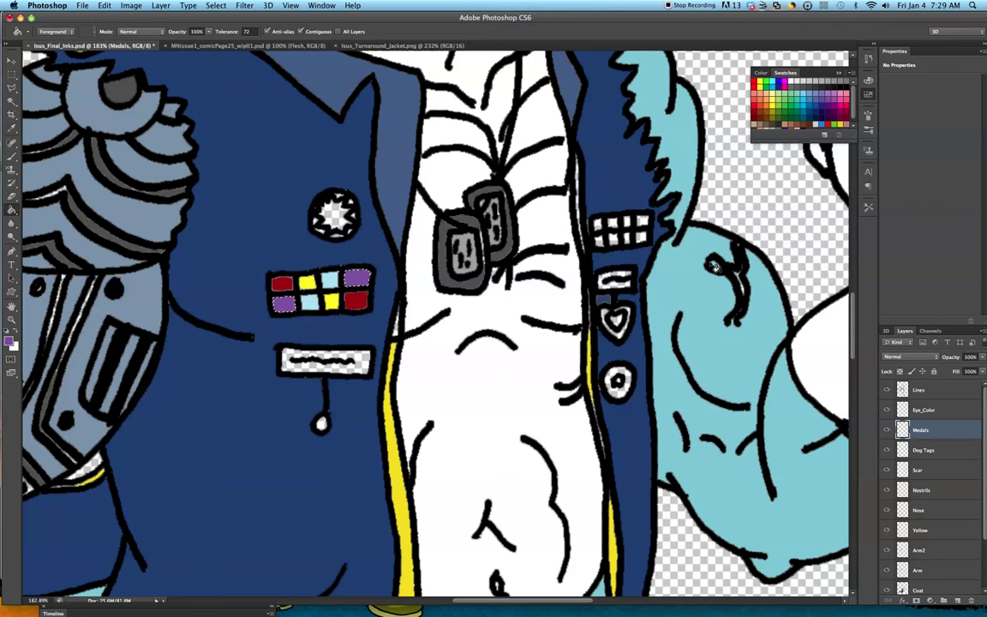
Step: Deselect the ribbon cells, select the rectangular bar below the large ribbon from Lines, and sample yellow from the coat's trim
{"action": "left_click", "coordinate": [11, 99]}
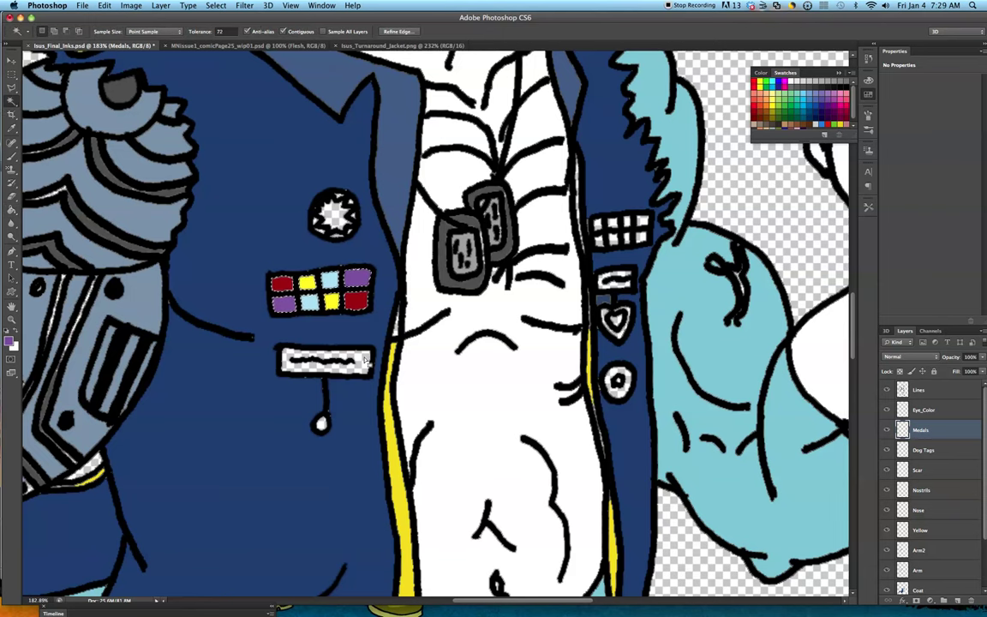
{"action": "key", "text": "super+d"}
{"action": "left_click", "coordinate": [919, 390]}
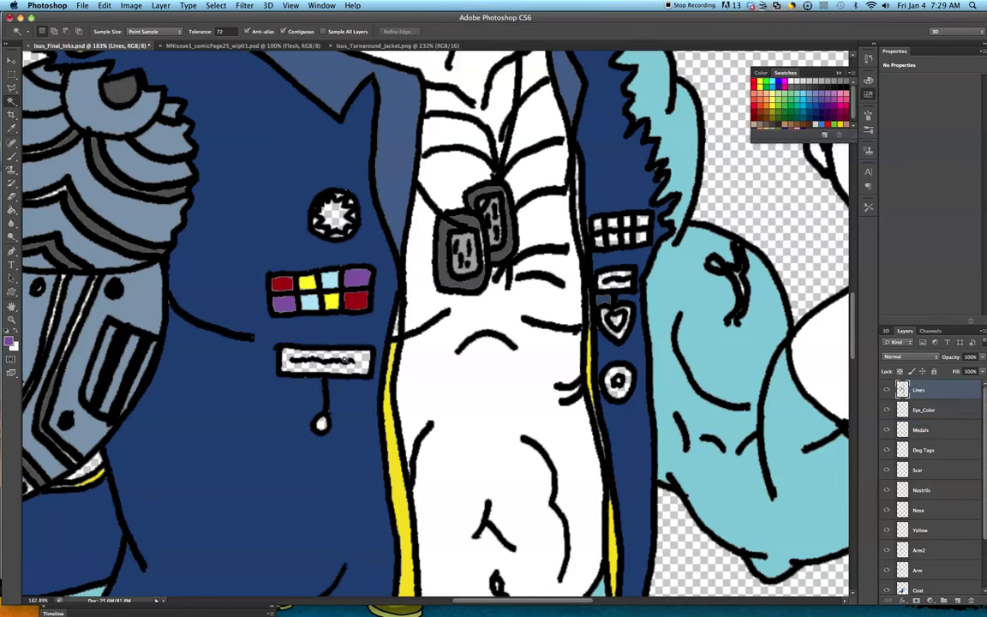
{"action": "left_click", "coordinate": [360, 358]}
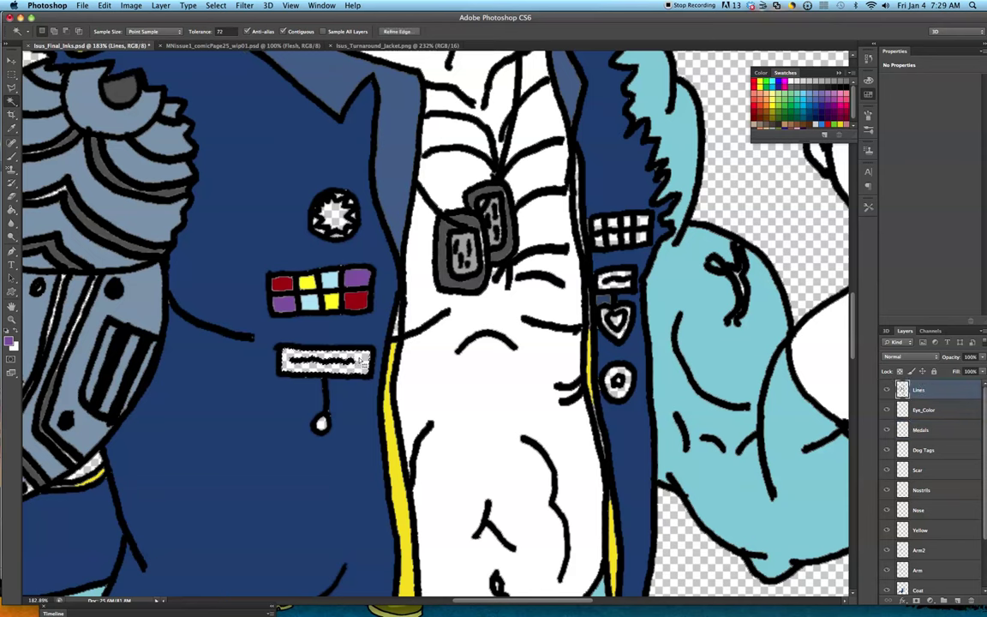
{"action": "left_click", "coordinate": [12, 129]}
{"action": "left_click", "coordinate": [394, 418]}
Step: Try to fill the selected bar below the large ribbon with the trim yellow on the Lines layer
{"action": "key", "text": "g"}
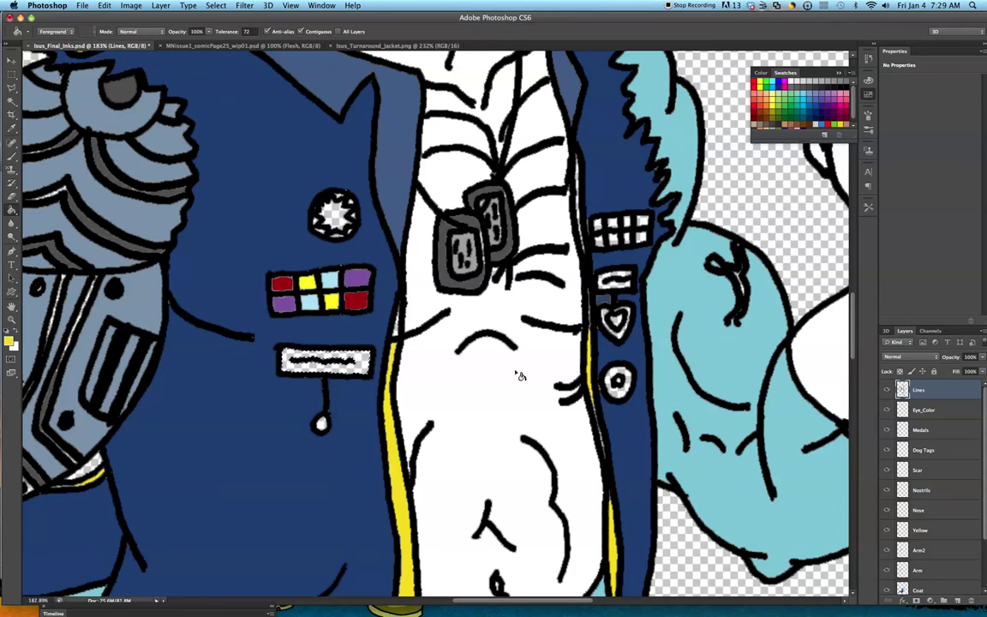
{"action": "left_click", "coordinate": [353, 362]}
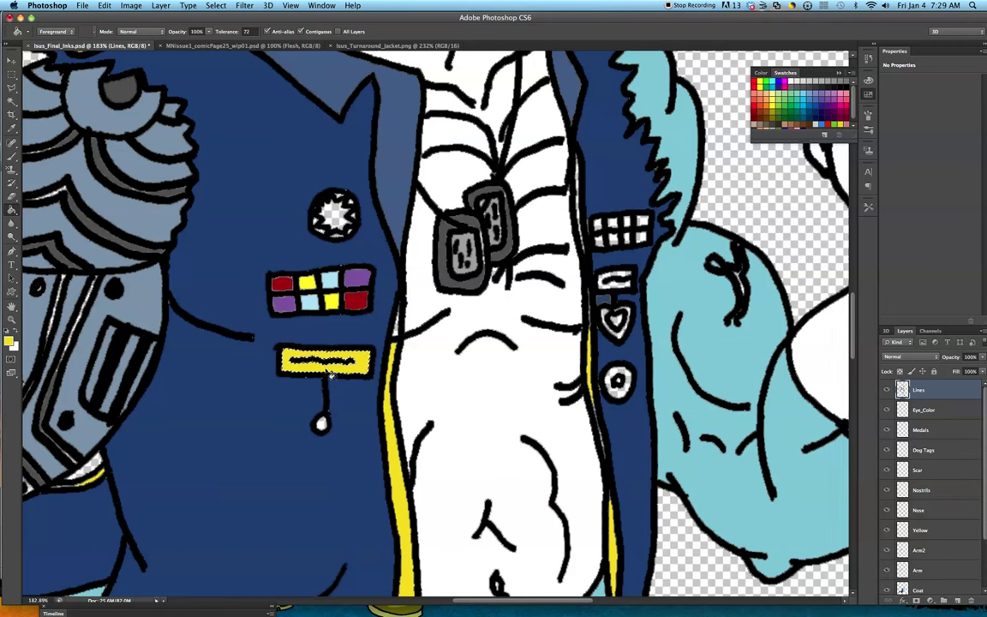
{"action": "left_click", "coordinate": [11, 101]}
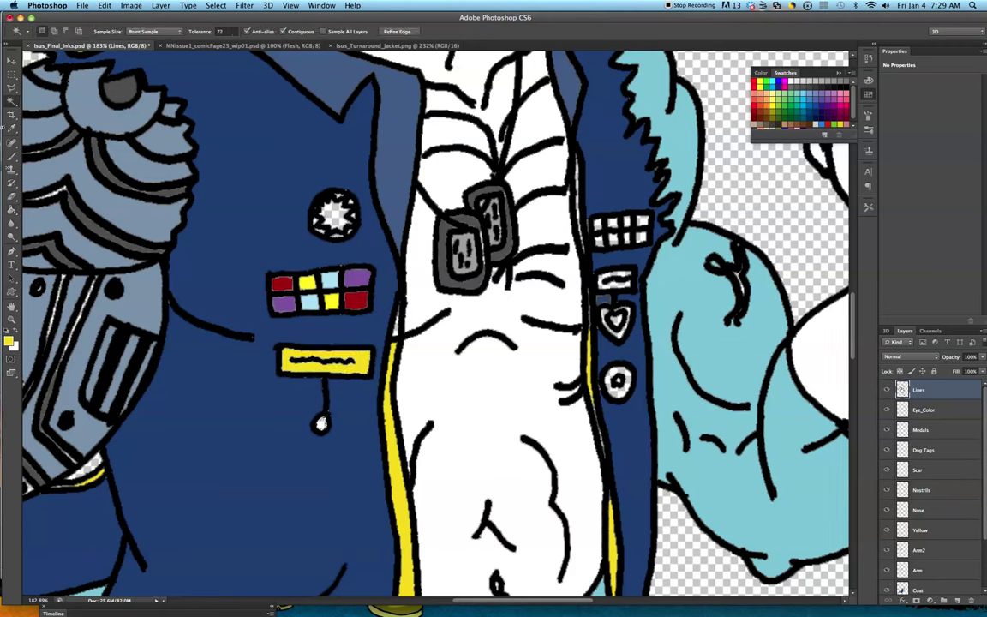
Step: Fill the selected rectangular bar below the large ribbon with the trim yellow on the Medals layer
{"action": "left_click", "coordinate": [11, 208]}
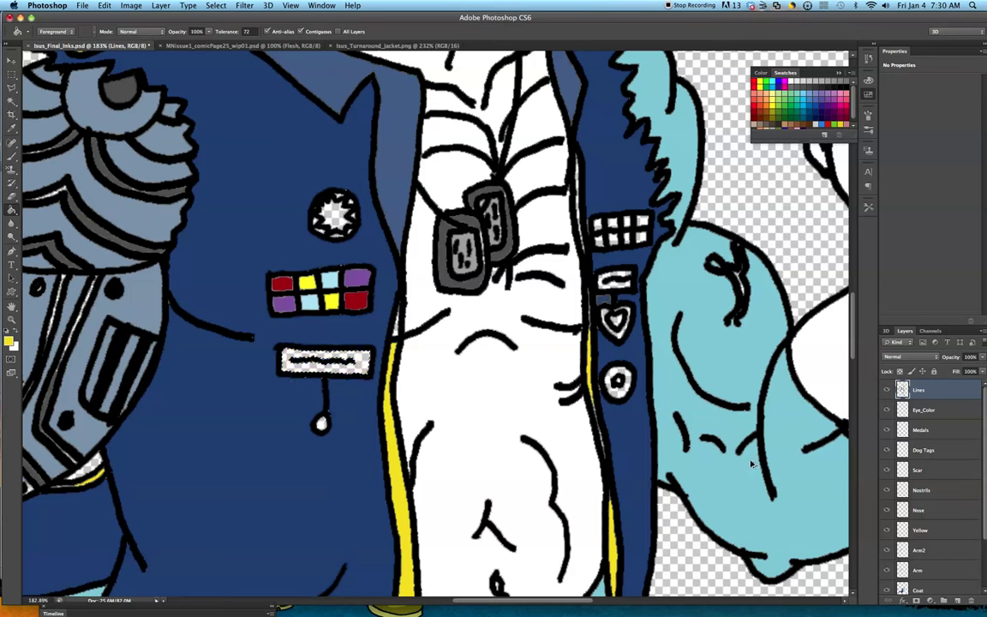
{"action": "left_click", "coordinate": [926, 430]}
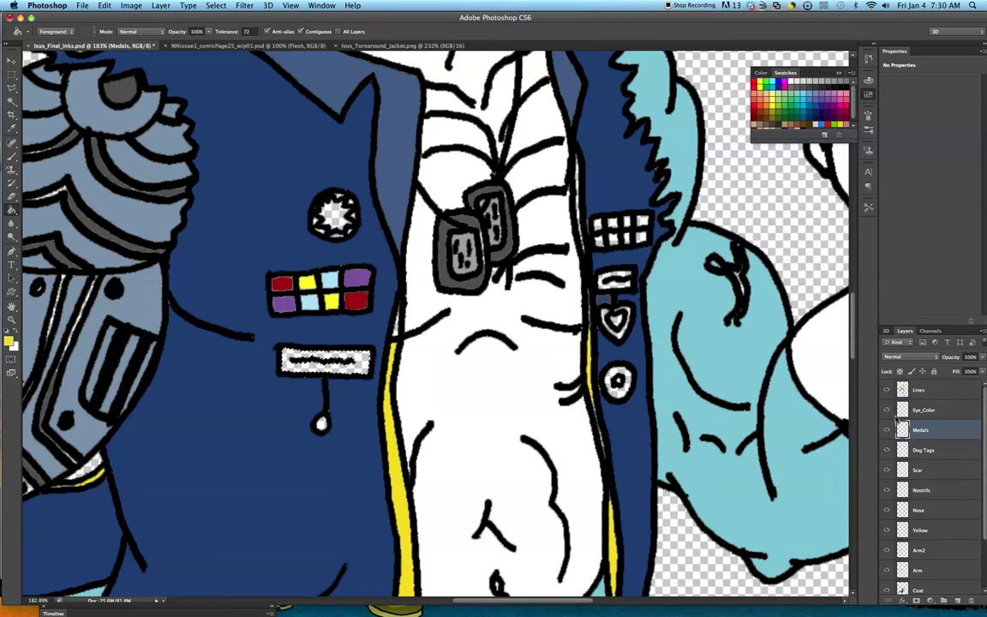
{"action": "left_click", "coordinate": [366, 361]}
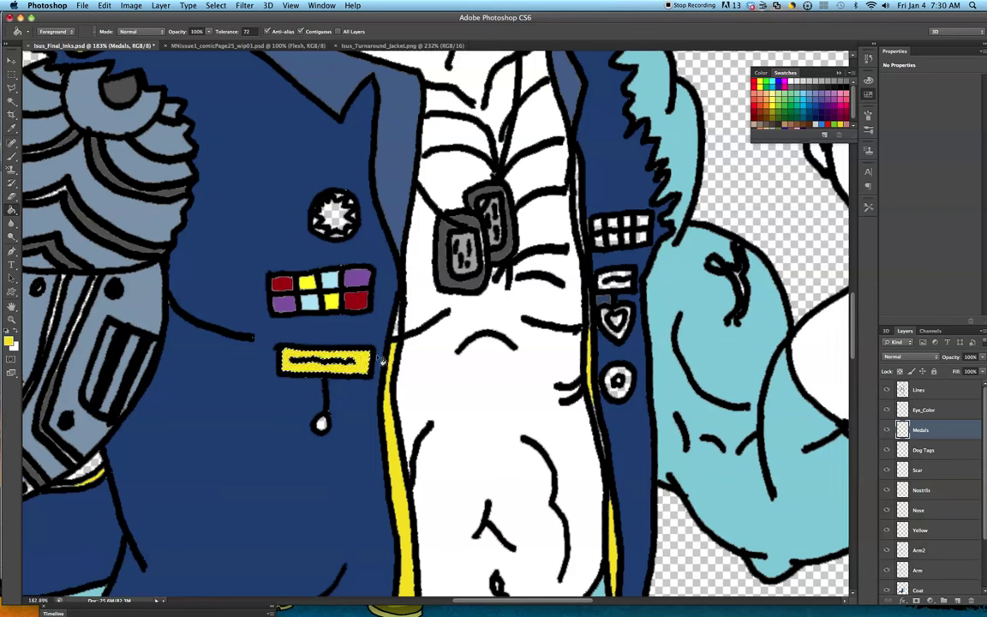
Step: Select the small round pendant hanging below the yellow bar from Lines and fill it with the trim yellow on Medals
{"action": "left_click", "coordinate": [15, 100]}
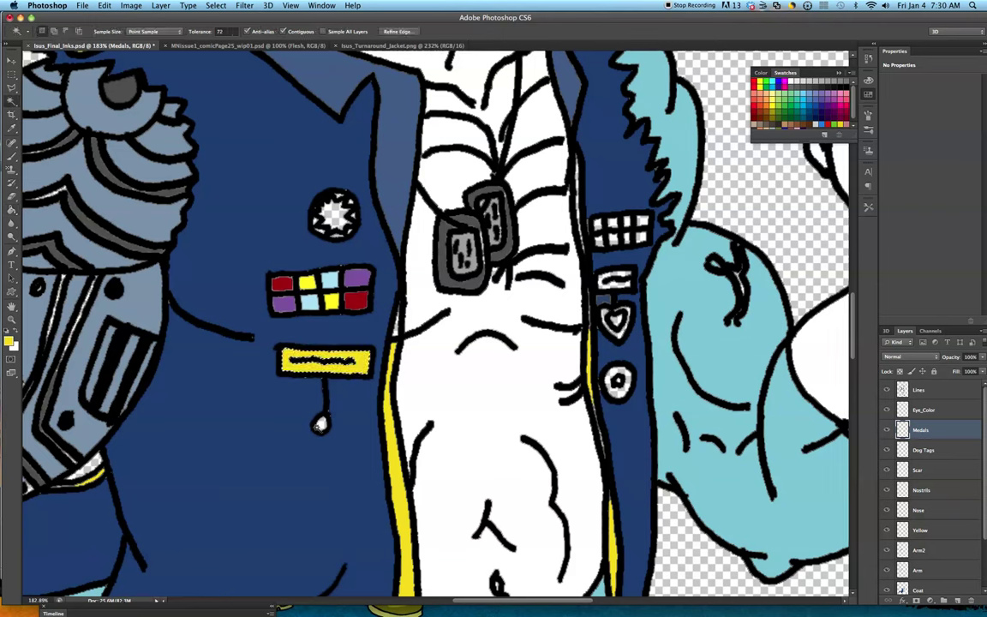
{"action": "left_click", "coordinate": [929, 394]}
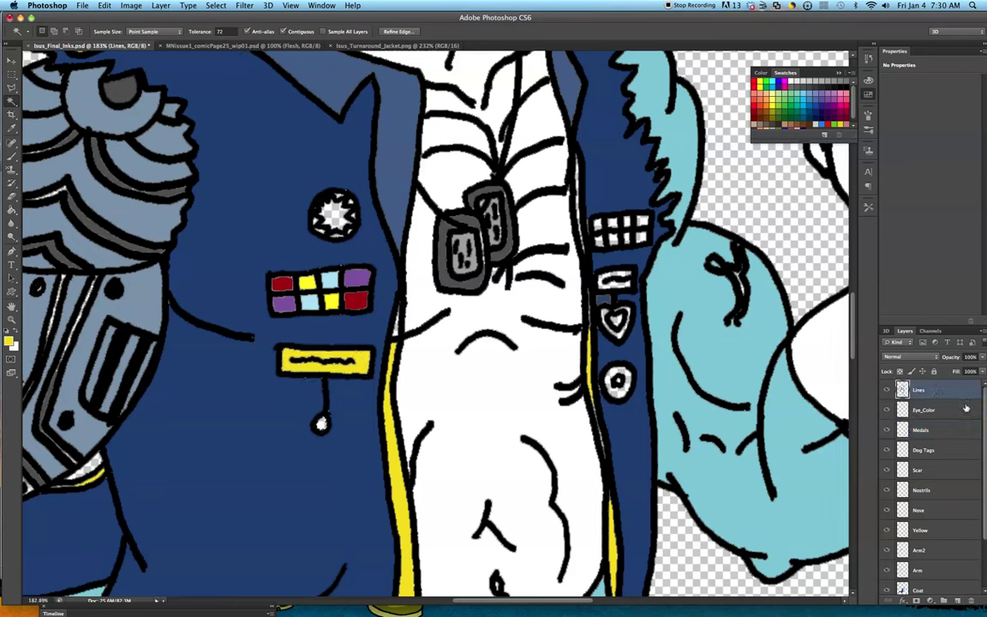
{"action": "left_click", "coordinate": [625, 334], "text": "ctrl"}
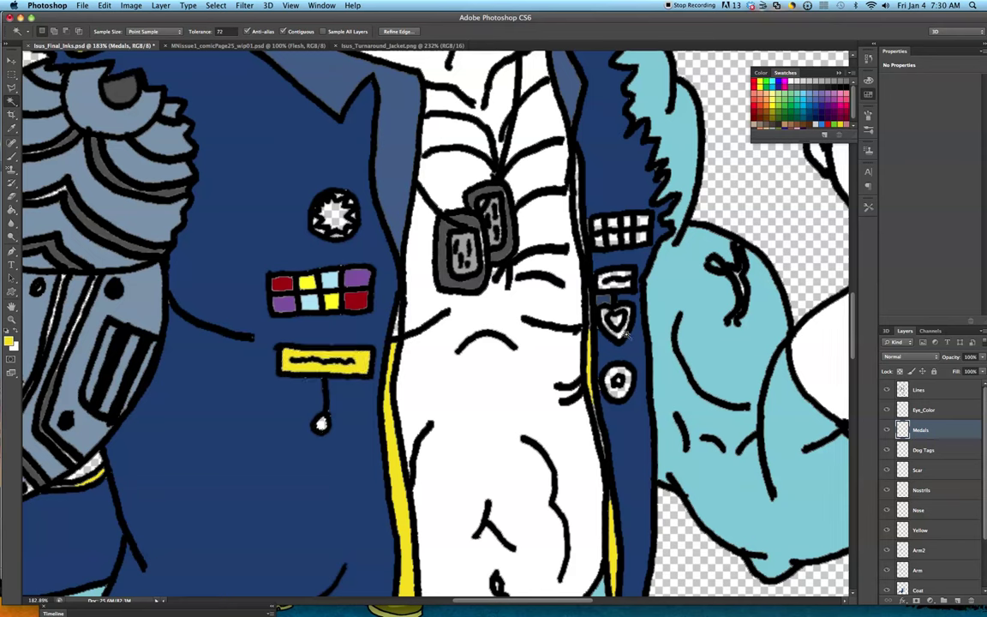
{"action": "left_click", "coordinate": [10, 197]}
{"action": "left_click", "coordinate": [321, 425]}
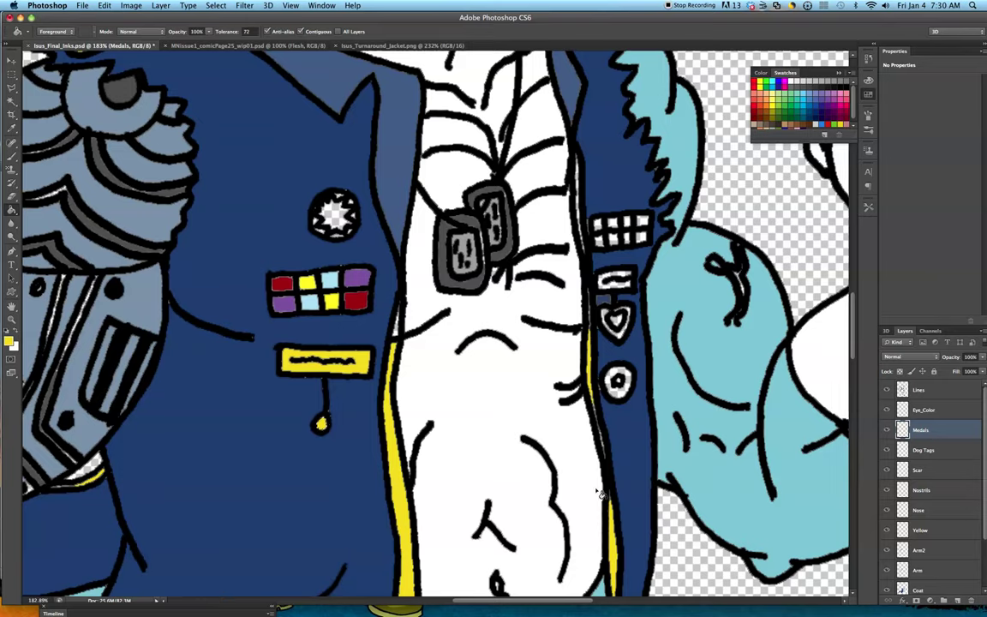
Step: Look over the character from the head down to the waist for areas still without flat color
{"action": "scroll", "coordinate": [766, 437], "scroll_direction": "up", "scroll_amount": 5}
{"action": "scroll", "coordinate": [782, 444], "scroll_direction": "down", "scroll_amount": 8}
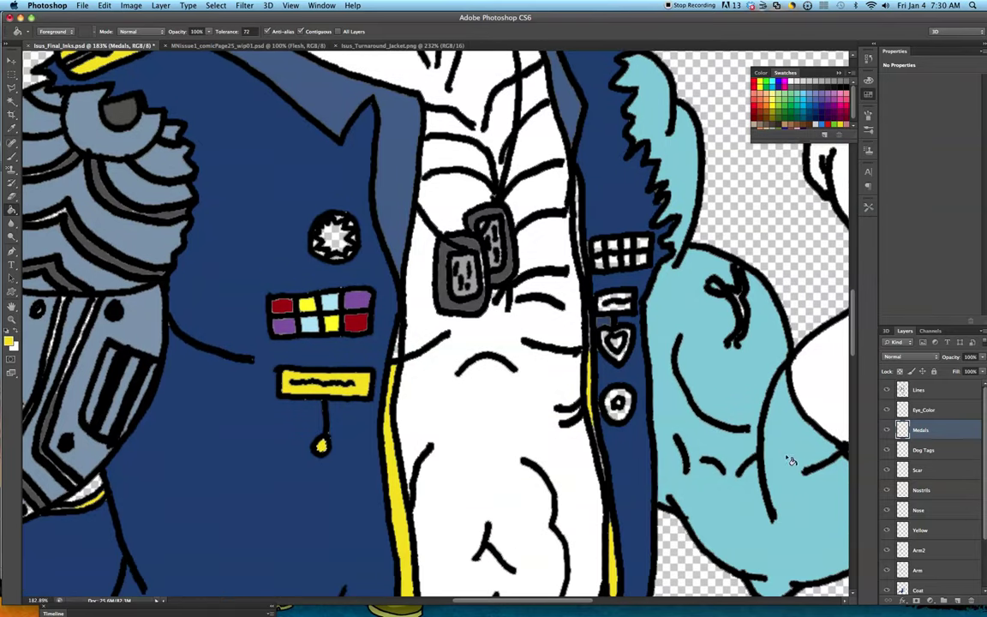
{"action": "scroll", "coordinate": [801, 483], "scroll_direction": "down", "scroll_amount": 10}
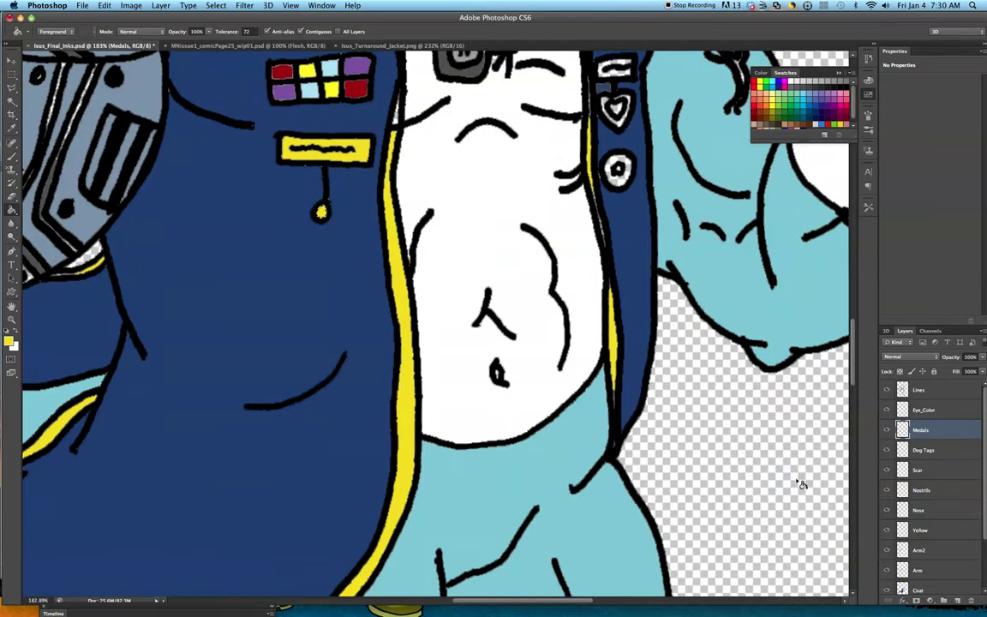
{"action": "scroll", "coordinate": [800, 482], "scroll_direction": "up", "scroll_amount": 20}
{"action": "scroll", "coordinate": [800, 485], "scroll_direction": "up", "scroll_amount": 16}
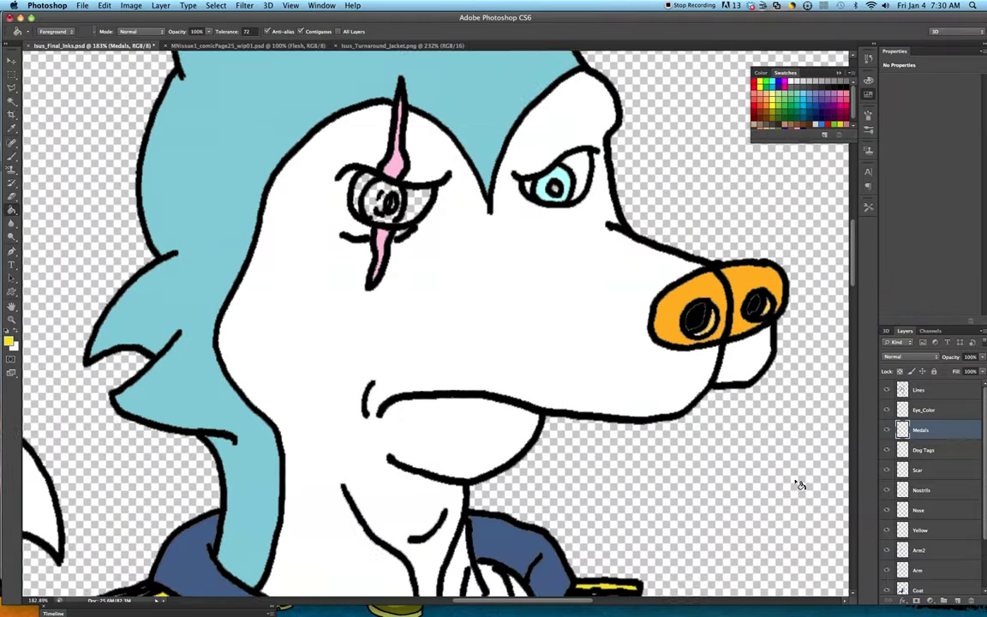
{"action": "scroll", "coordinate": [800, 485], "scroll_direction": "down", "scroll_amount": 20}
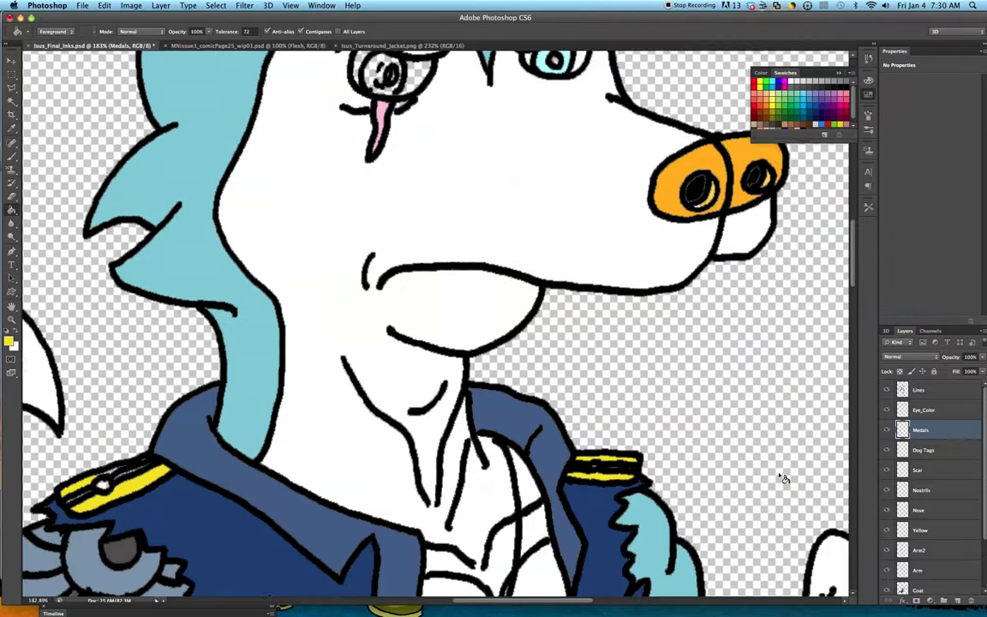
{"action": "scroll", "coordinate": [781, 478], "scroll_direction": "down", "scroll_amount": 6}
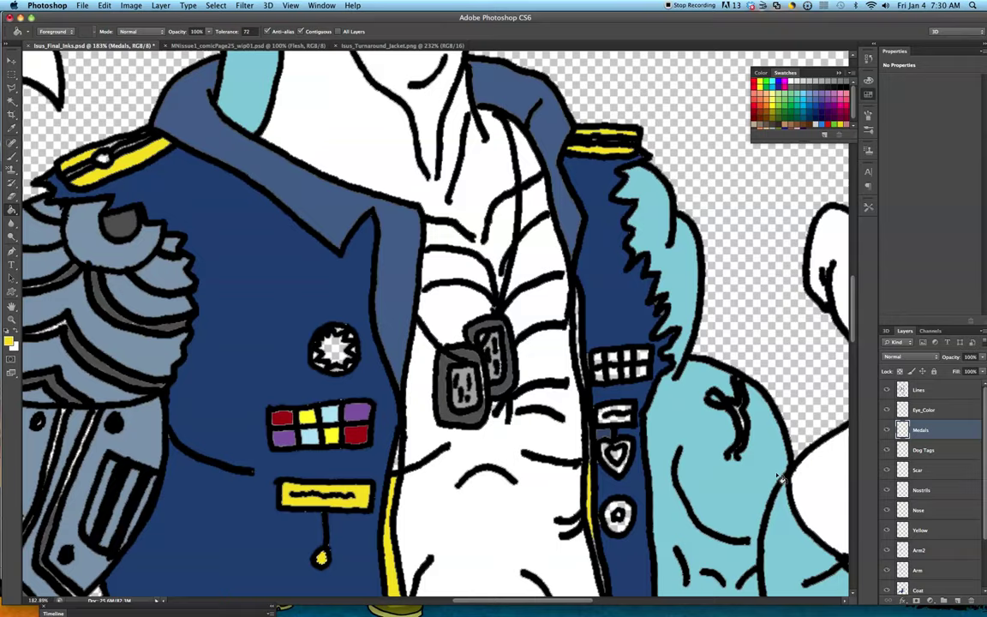
{"action": "scroll", "coordinate": [782, 478], "scroll_direction": "down", "scroll_amount": 20}
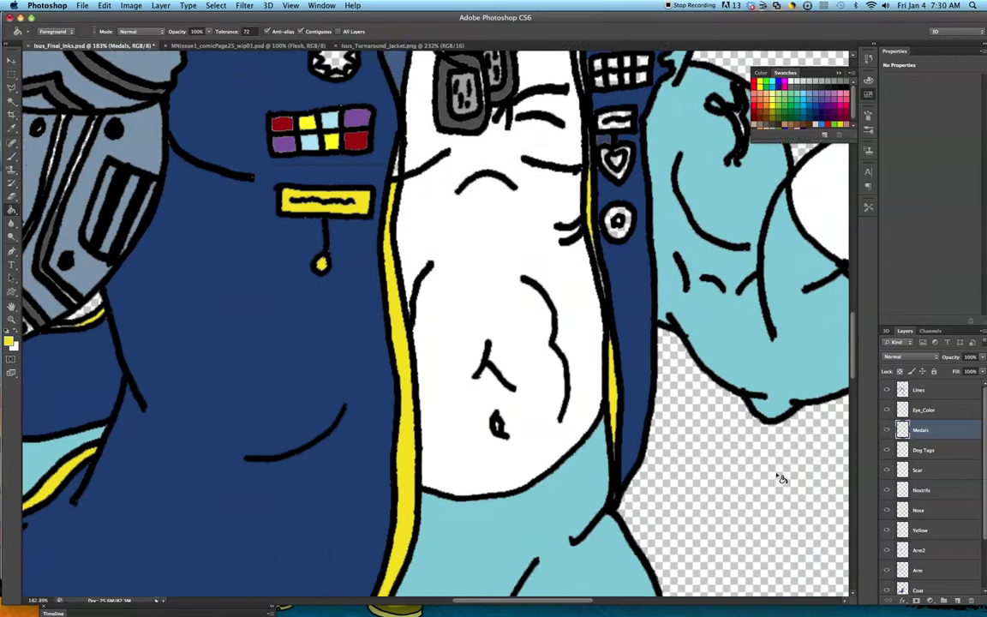
{"action": "scroll", "coordinate": [782, 478], "scroll_direction": "up", "scroll_amount": 20}
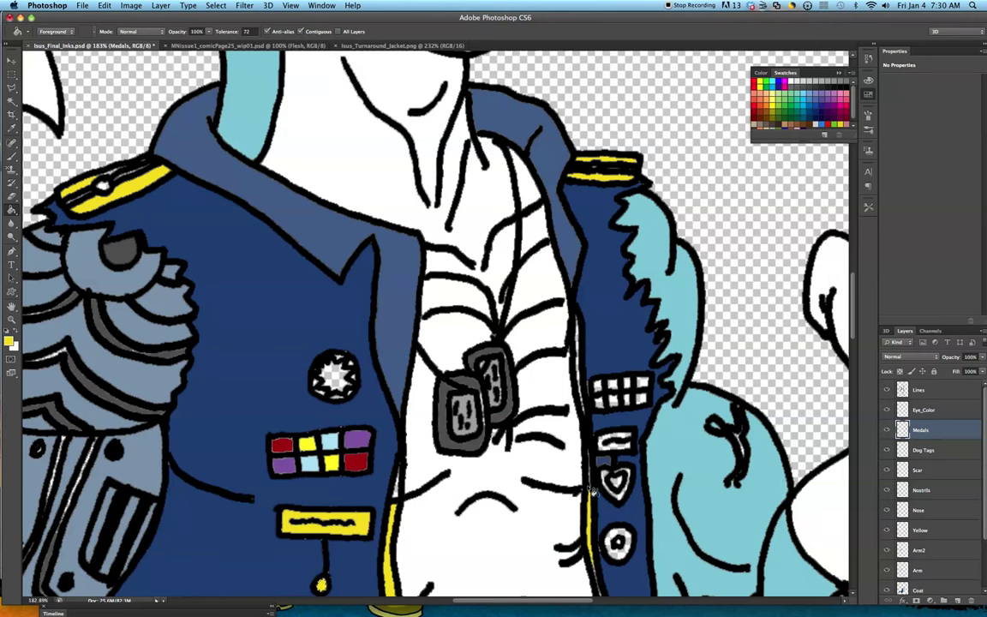
Step: Select the star inside the round medal from Lines and fill it with the large ribbon's yellow on the Medals layer
{"action": "left_click", "coordinate": [10, 100]}
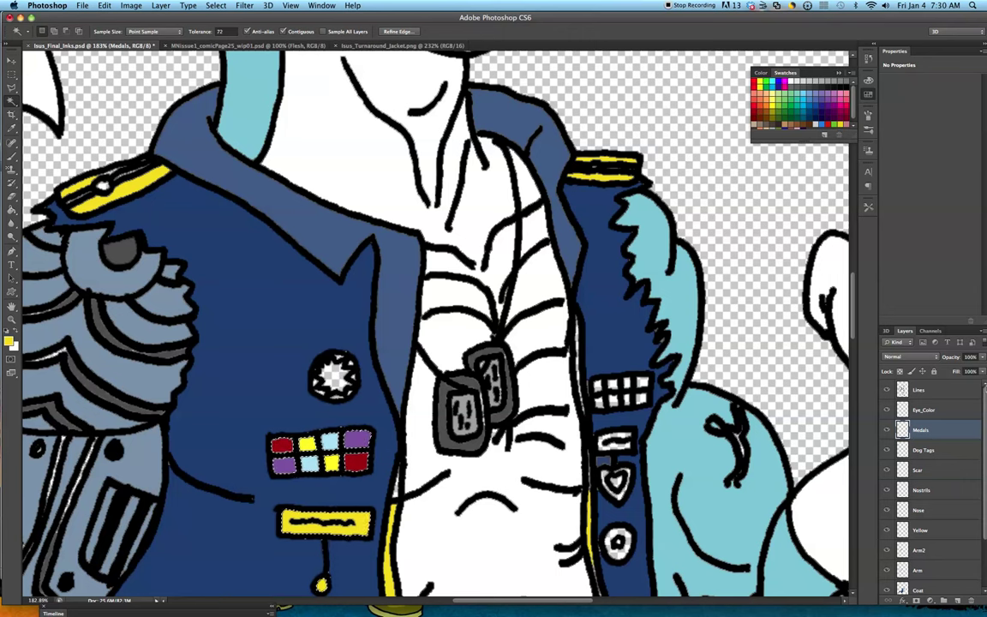
{"action": "left_click", "coordinate": [931, 391]}
{"action": "key", "text": "super+d"}
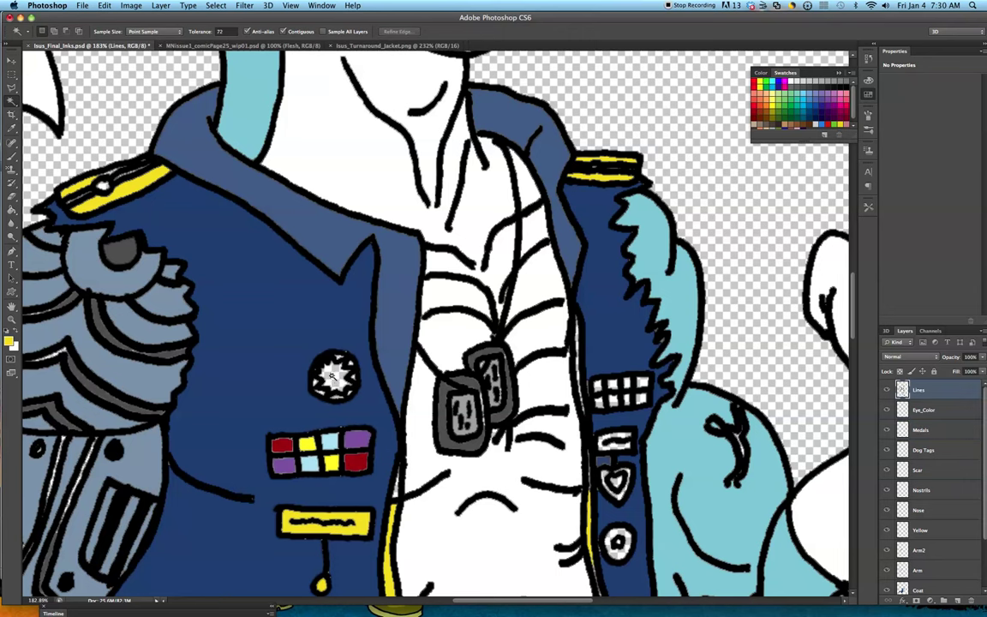
{"action": "left_click", "coordinate": [336, 379]}
{"action": "left_click", "coordinate": [12, 127]}
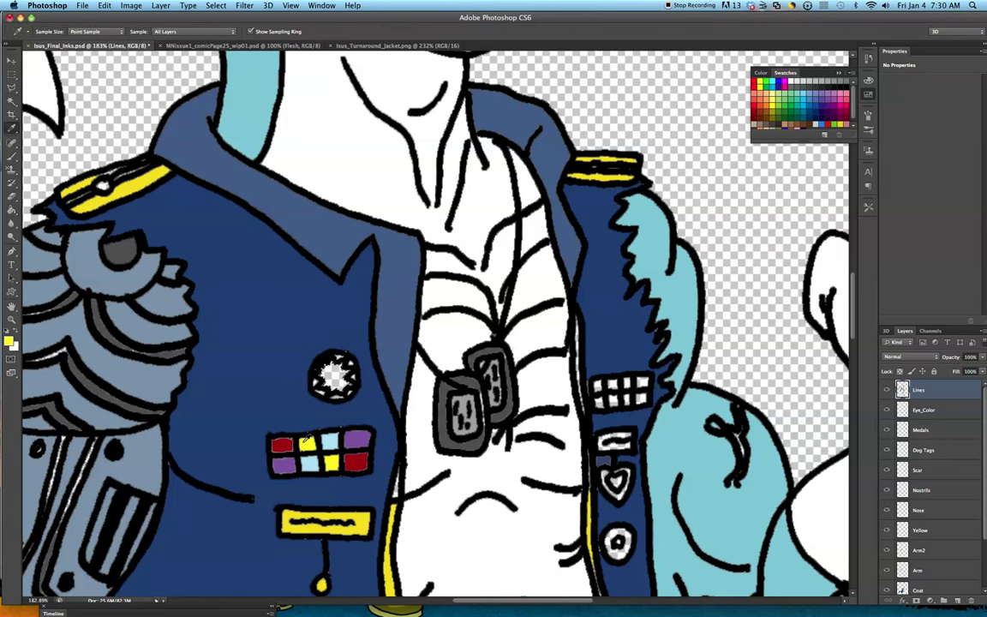
{"action": "left_click", "coordinate": [12, 210]}
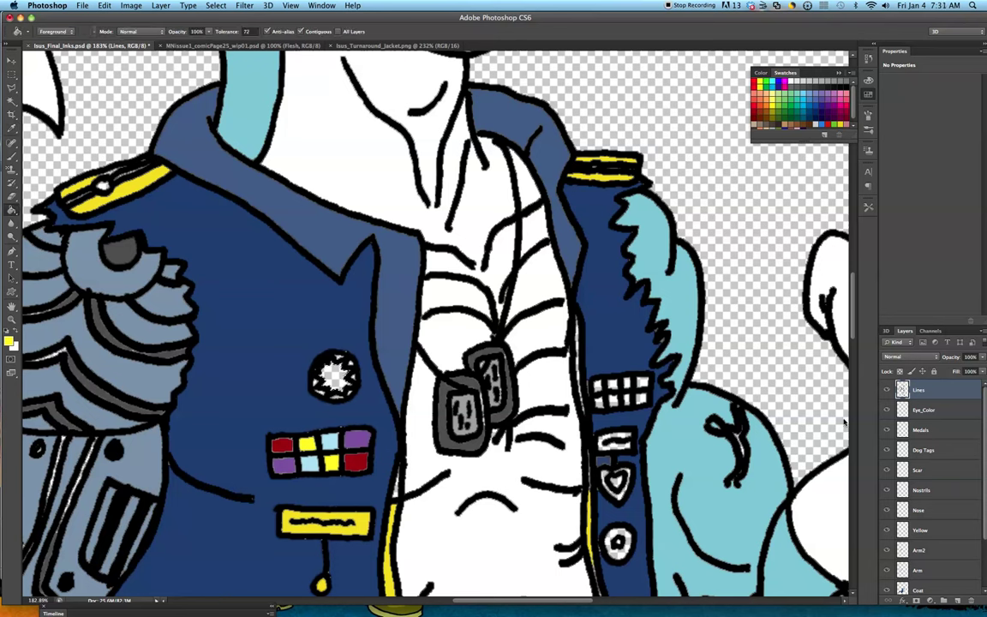
{"action": "left_click", "coordinate": [938, 429]}
{"action": "left_click", "coordinate": [343, 377]}
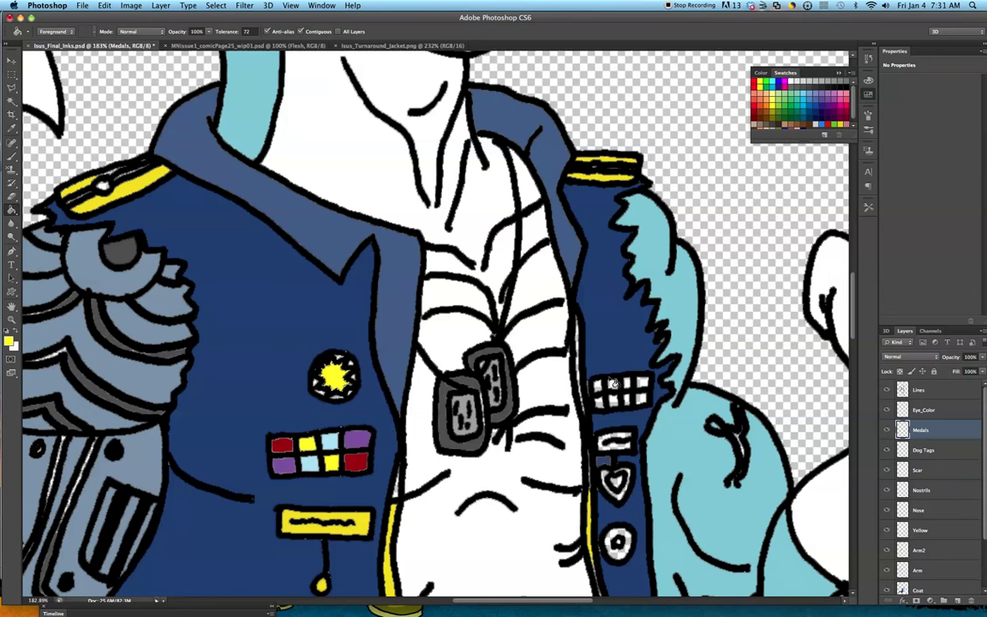
Step: Select the gaps around the round medal's star from Lines and fill them with the large ribbon's dark red on Medals
{"action": "left_click", "coordinate": [11, 102]}
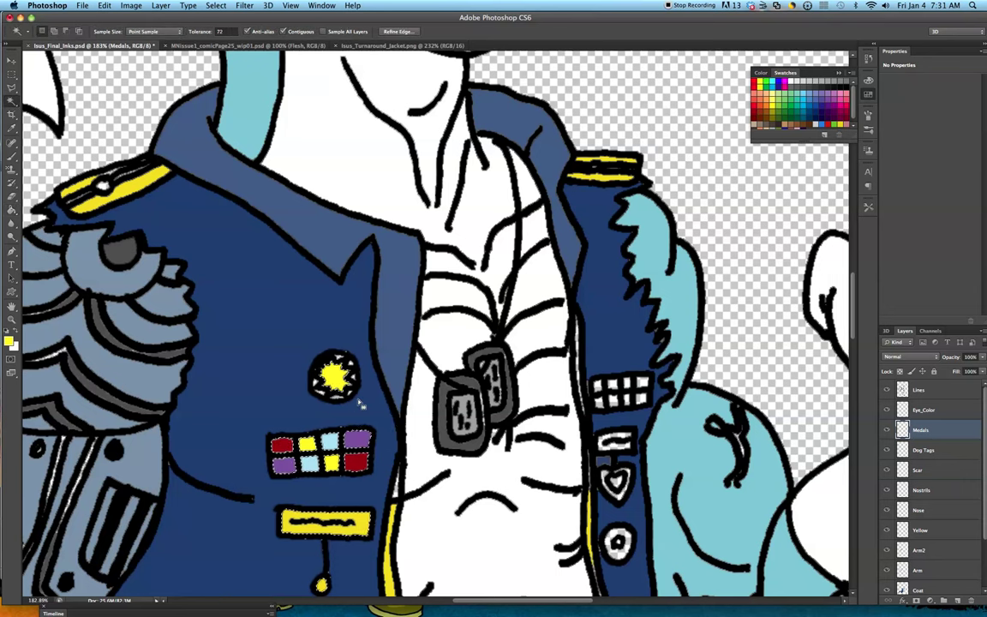
{"action": "left_click", "coordinate": [902, 390]}
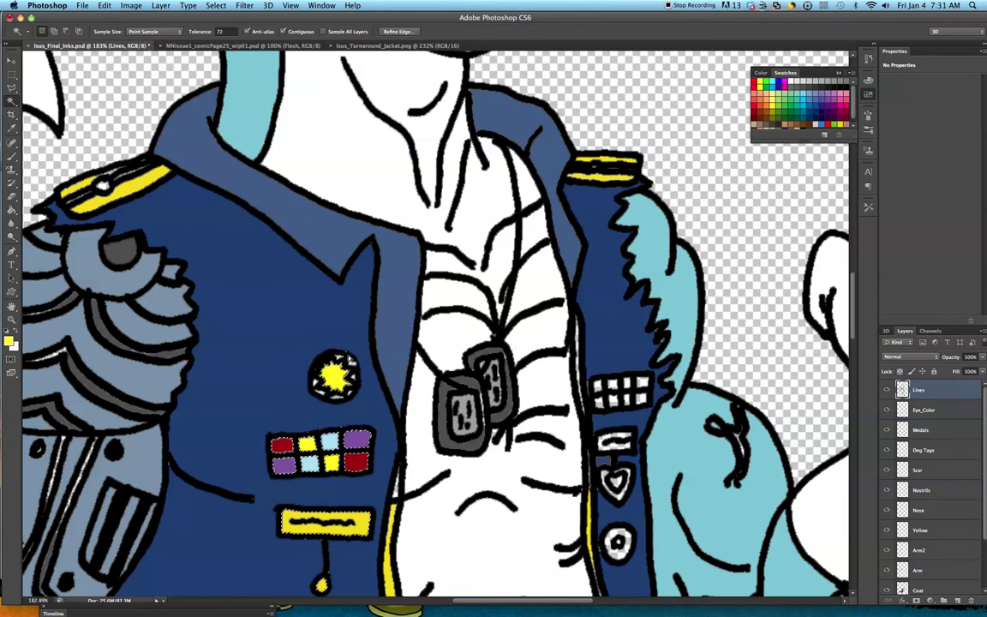
{"action": "key", "text": "super+d"}
{"action": "left_click", "coordinate": [347, 362]}
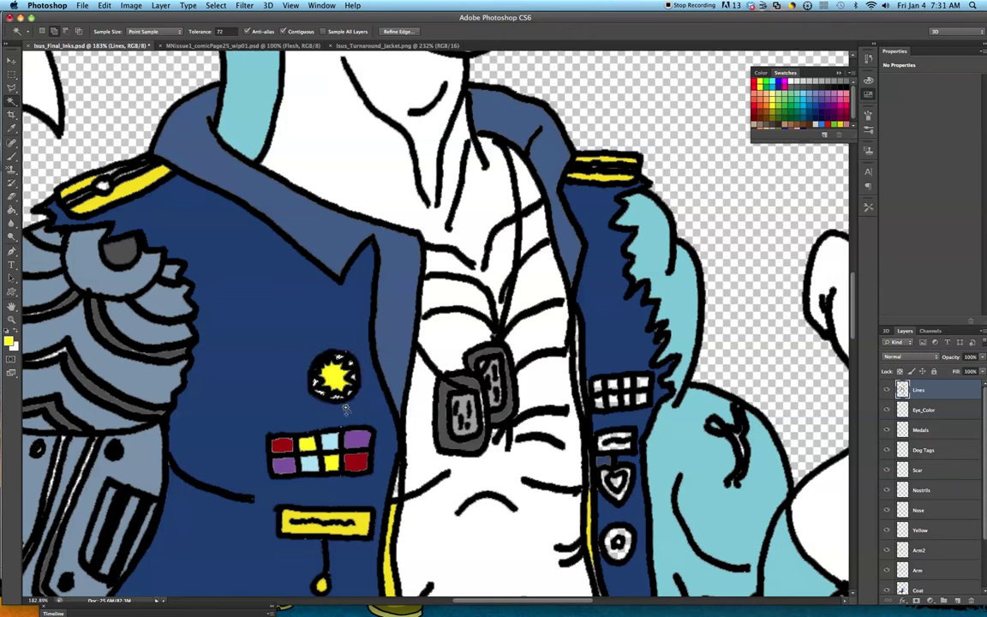
{"action": "left_click", "coordinate": [11, 127]}
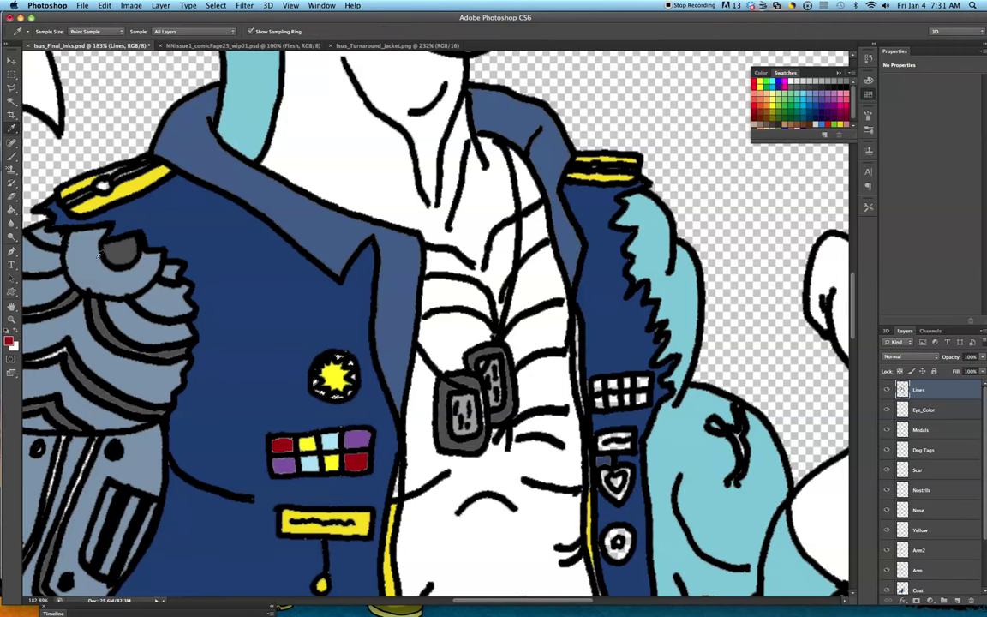
{"action": "left_click", "coordinate": [12, 210]}
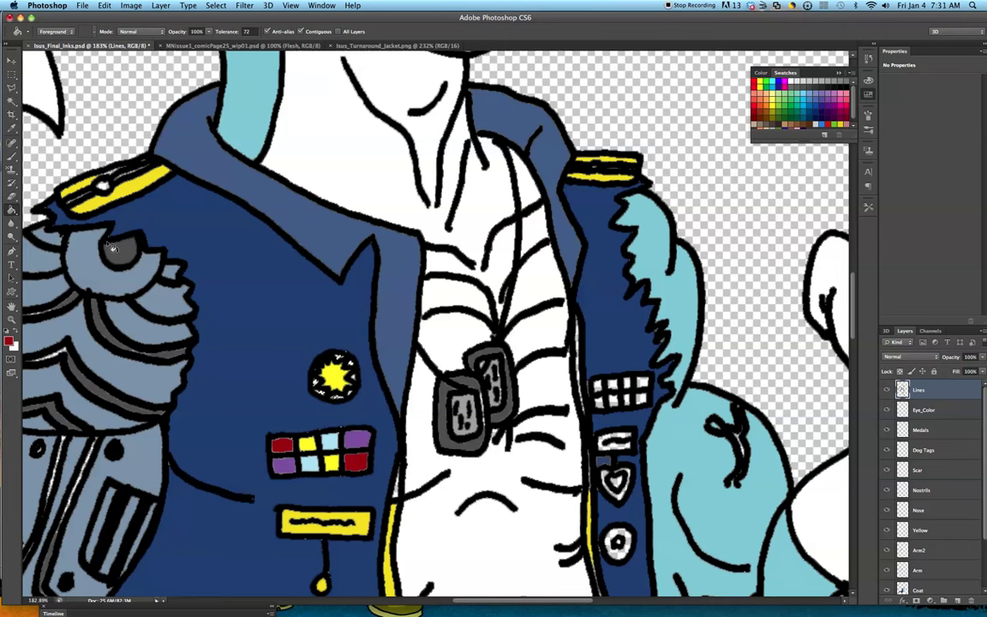
{"action": "left_click", "coordinate": [921, 429]}
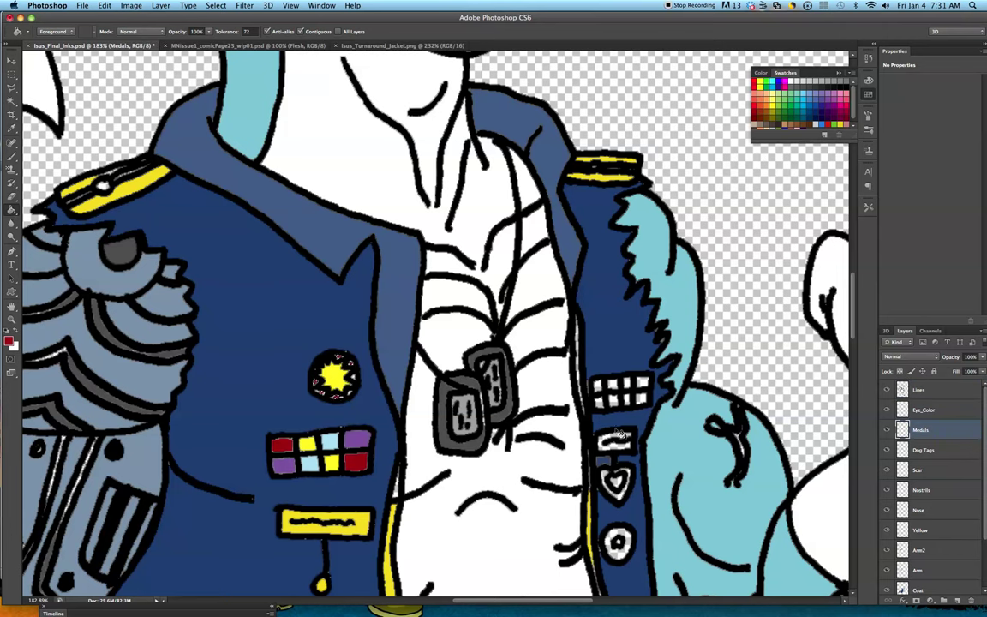
Step: Select the button on the epaulette above the mechanical arm from Lines and fill it with the collar's lighter blue on the Coat layer
{"action": "scroll", "coordinate": [797, 491], "scroll_direction": "down", "scroll_amount": 5}
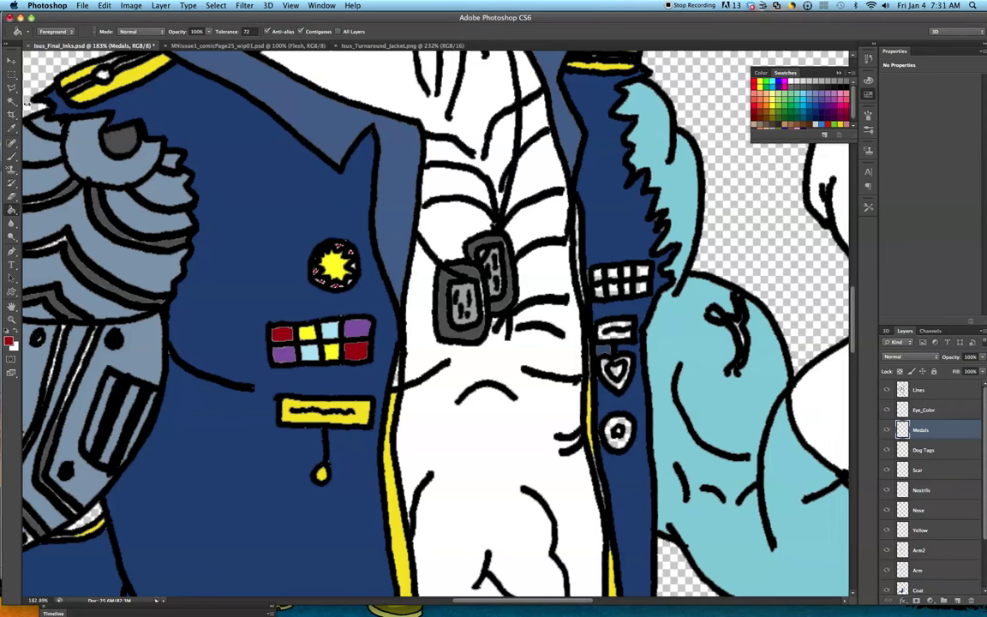
{"action": "left_click", "coordinate": [8, 98]}
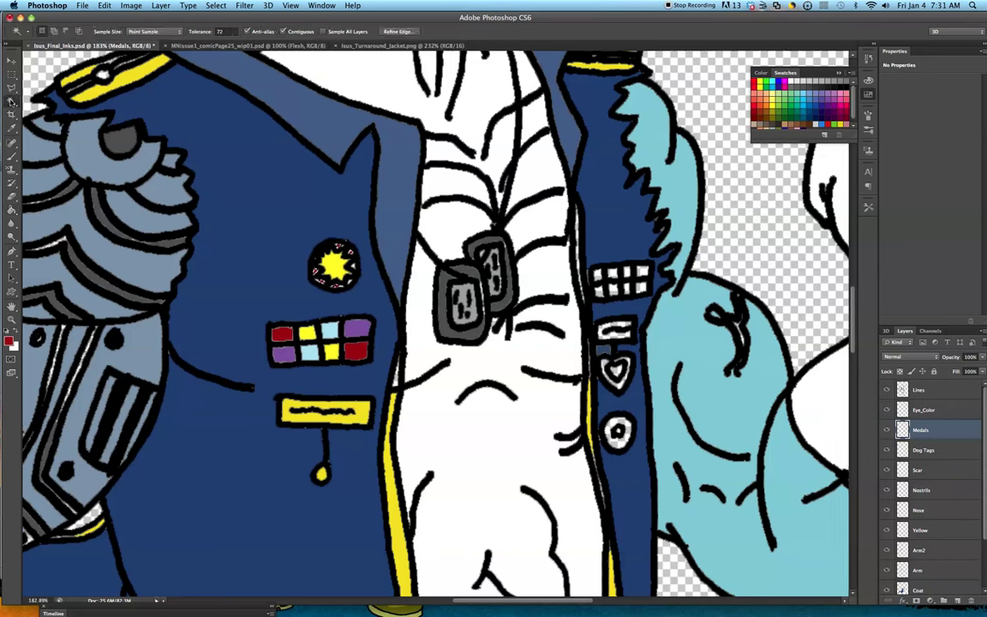
{"action": "left_click", "coordinate": [153, 101]}
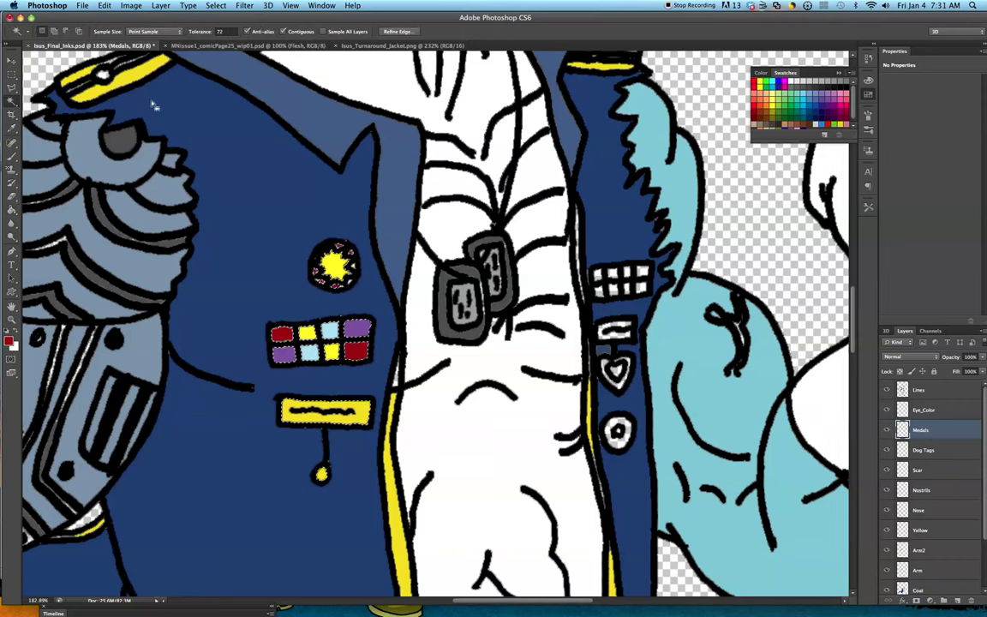
{"action": "left_click", "coordinate": [933, 390]}
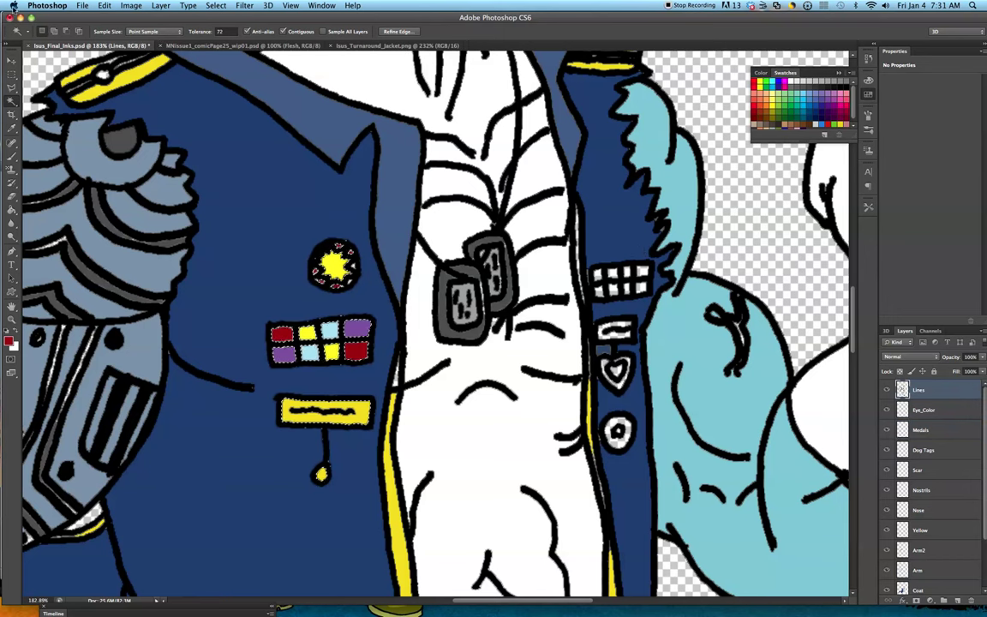
{"action": "key", "text": "super+d"}
{"action": "left_click", "coordinate": [101, 75]}
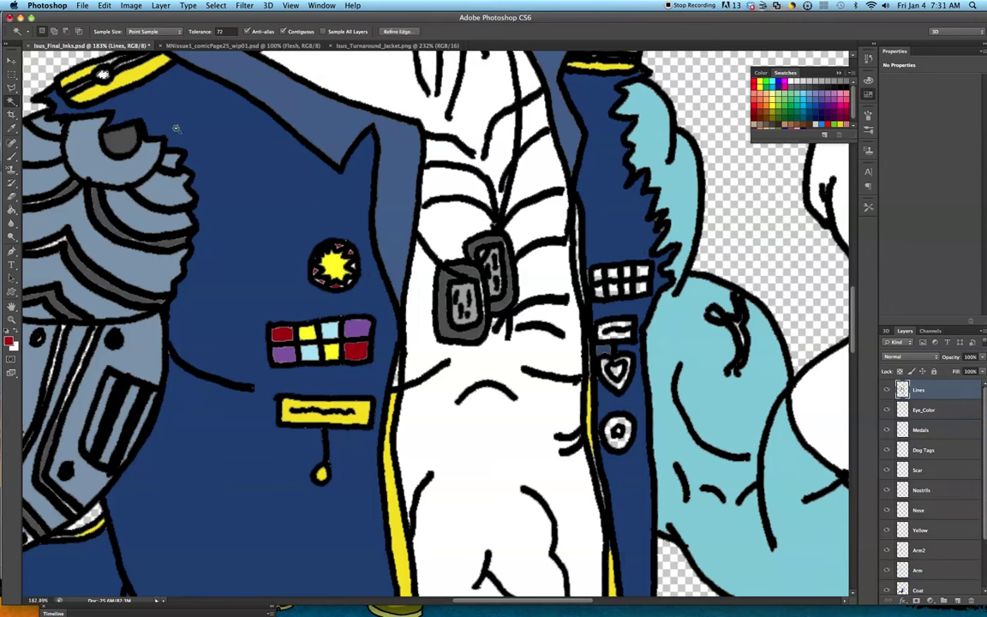
{"action": "left_click", "coordinate": [12, 127]}
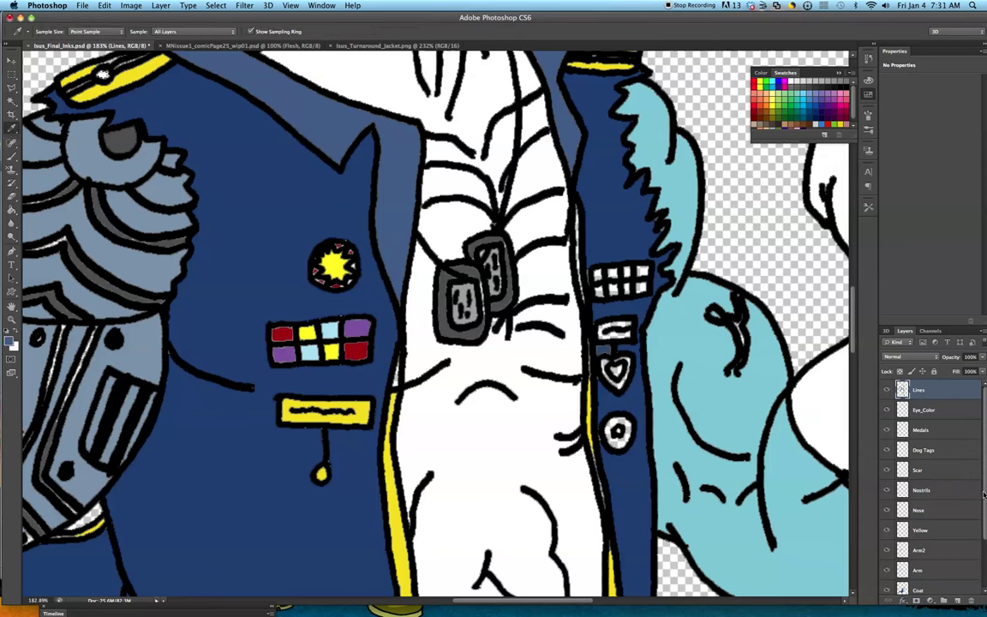
{"action": "scroll", "coordinate": [934, 529], "scroll_direction": "down", "scroll_amount": 3}
{"action": "left_click", "coordinate": [935, 526]}
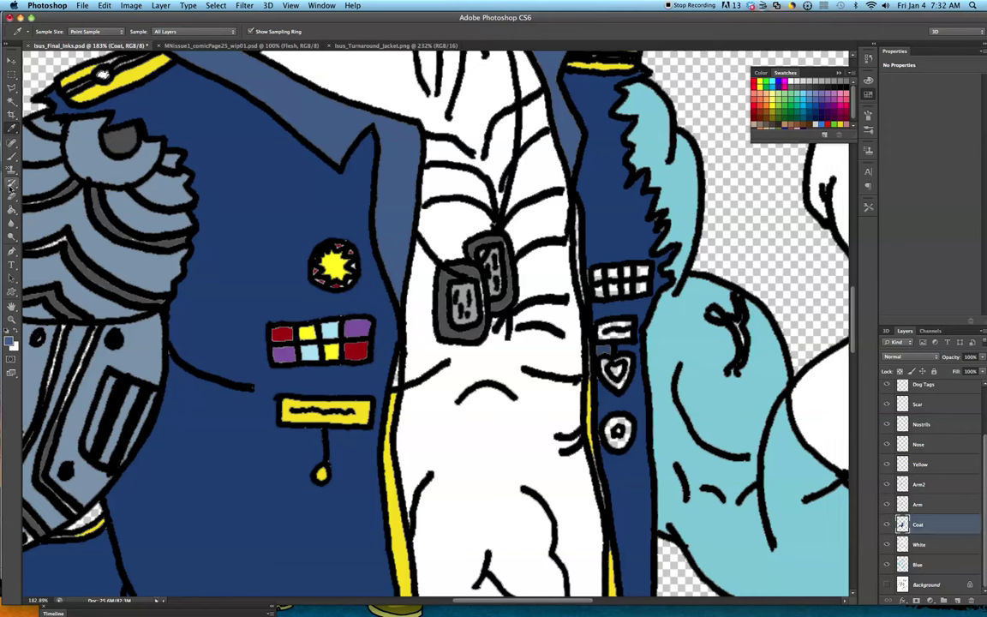
{"action": "left_click", "coordinate": [12, 209]}
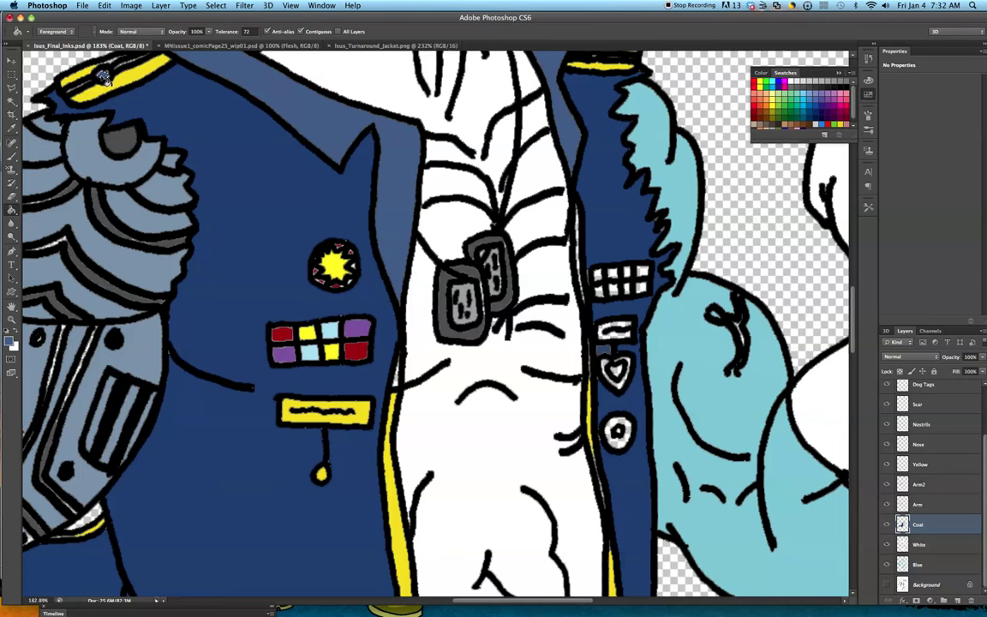
Step: Select the small ribbon bar's upper fourth and lower first squares from Lines and fill them with a teal swatch on the Medals layer
{"action": "scroll", "coordinate": [629, 326], "scroll_direction": "up", "scroll_amount": 5}
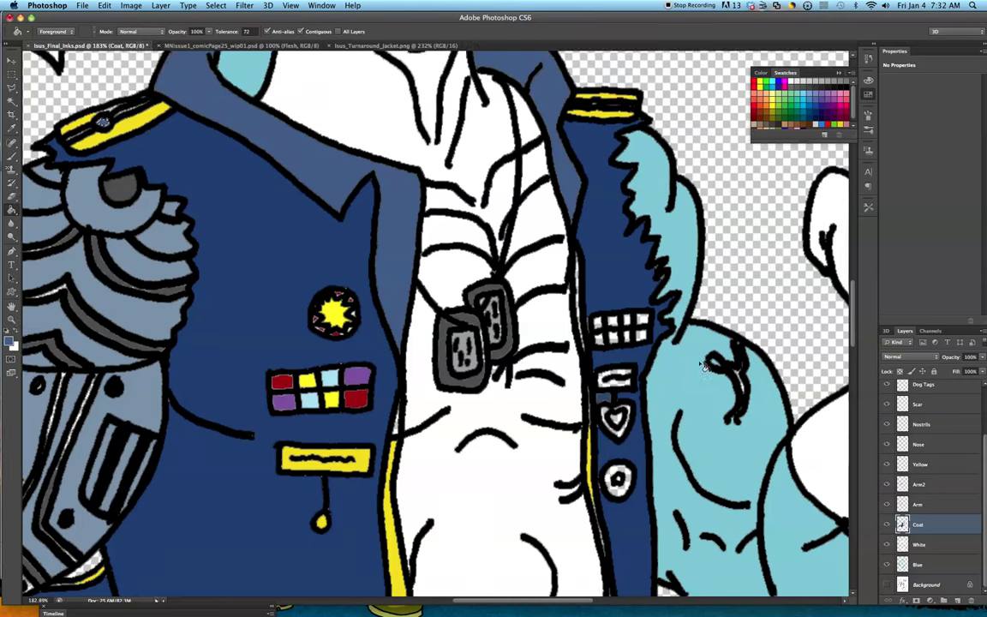
{"action": "scroll", "coordinate": [738, 401], "scroll_direction": "down", "scroll_amount": 2}
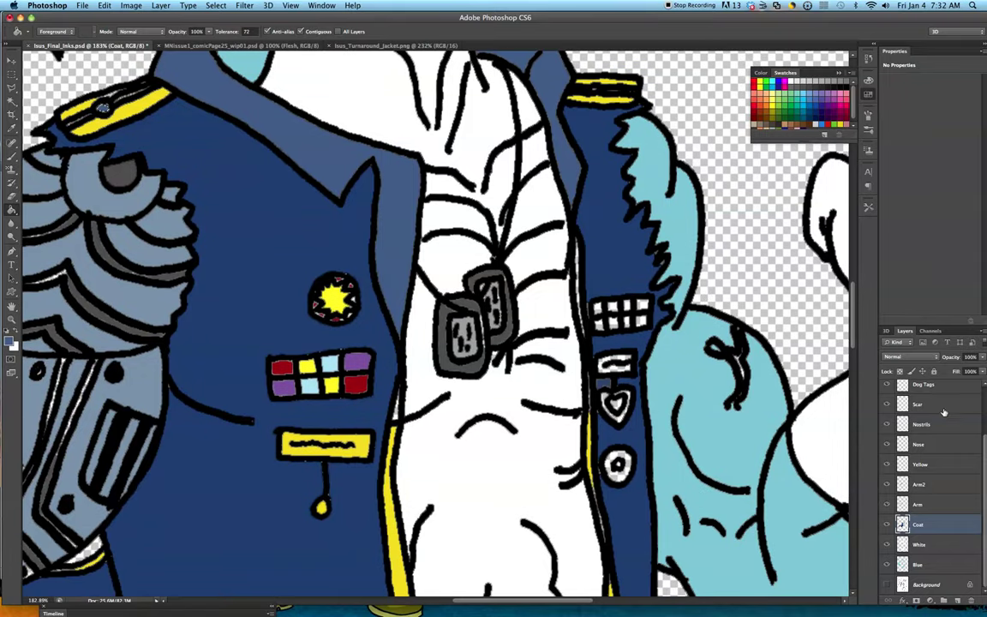
{"action": "scroll", "coordinate": [950, 465], "scroll_direction": "up", "scroll_amount": 3}
{"action": "left_click", "coordinate": [919, 390]}
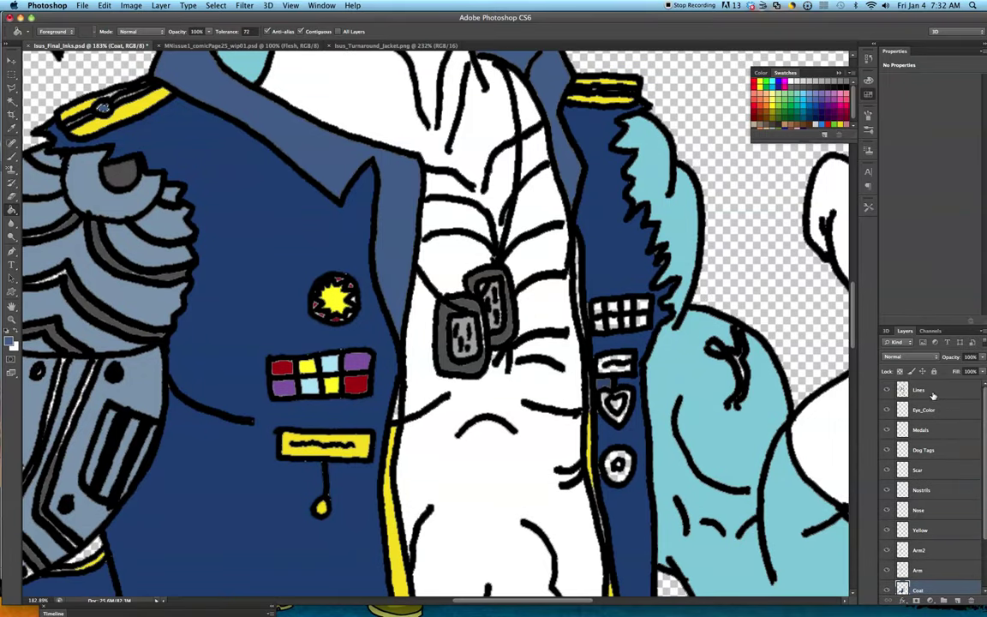
{"action": "left_click", "coordinate": [11, 101]}
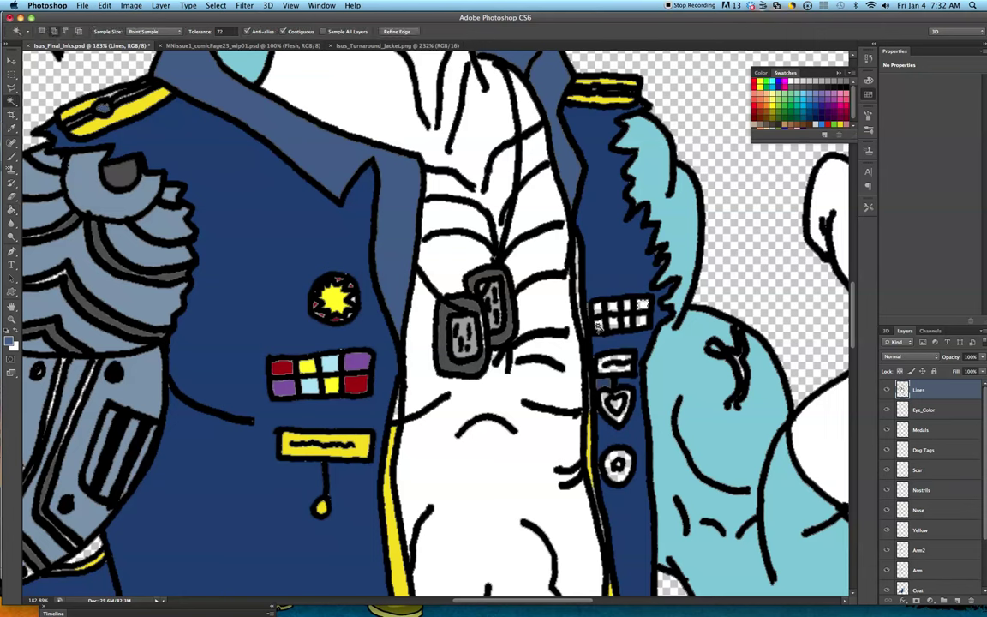
{"action": "left_click", "coordinate": [11, 127]}
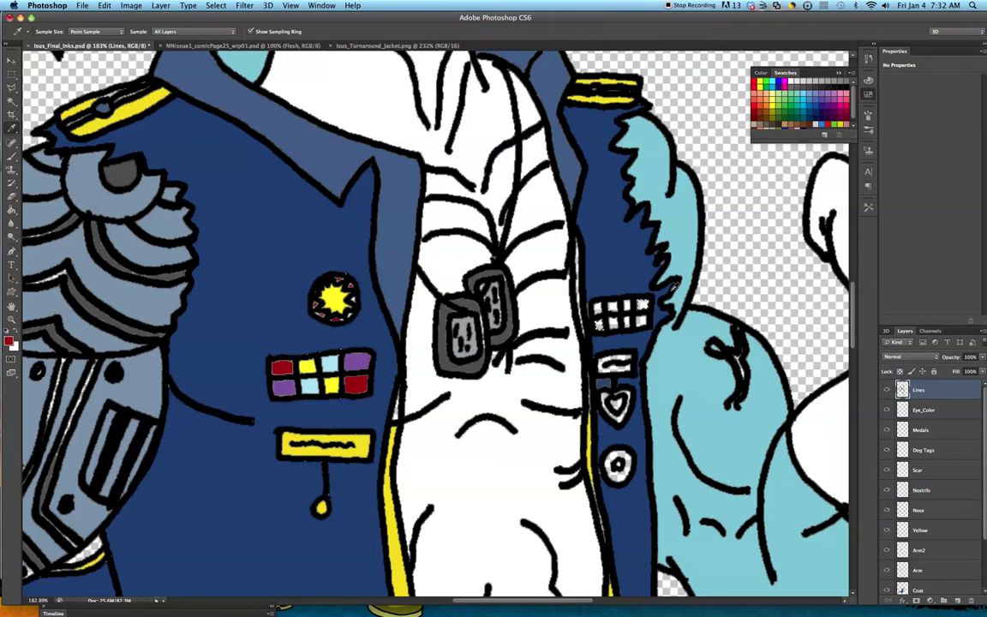
{"action": "left_click", "coordinate": [797, 101]}
{"action": "left_click", "coordinate": [11, 209]}
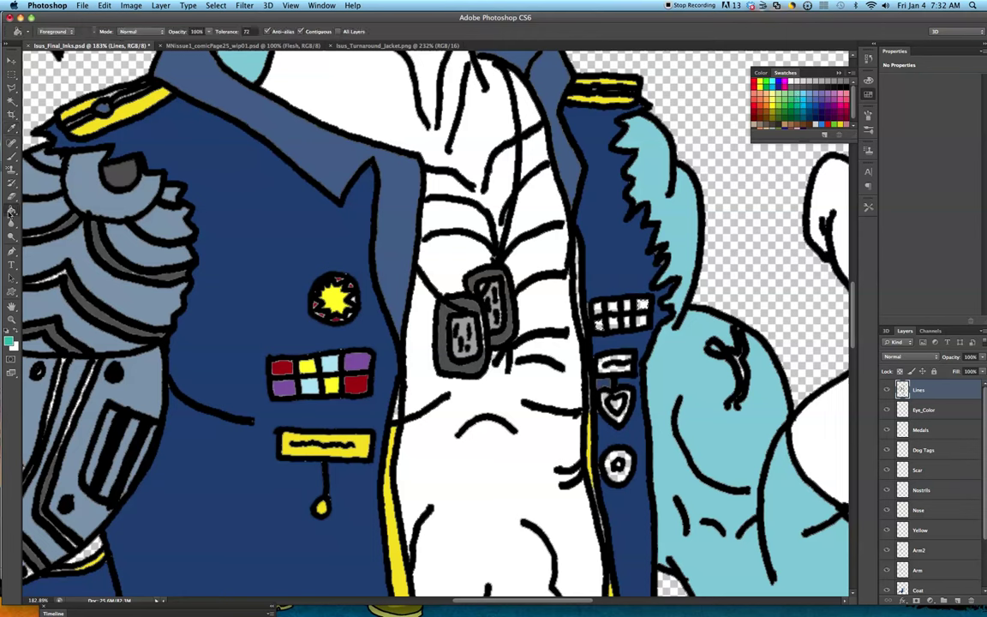
{"action": "left_click", "coordinate": [938, 429]}
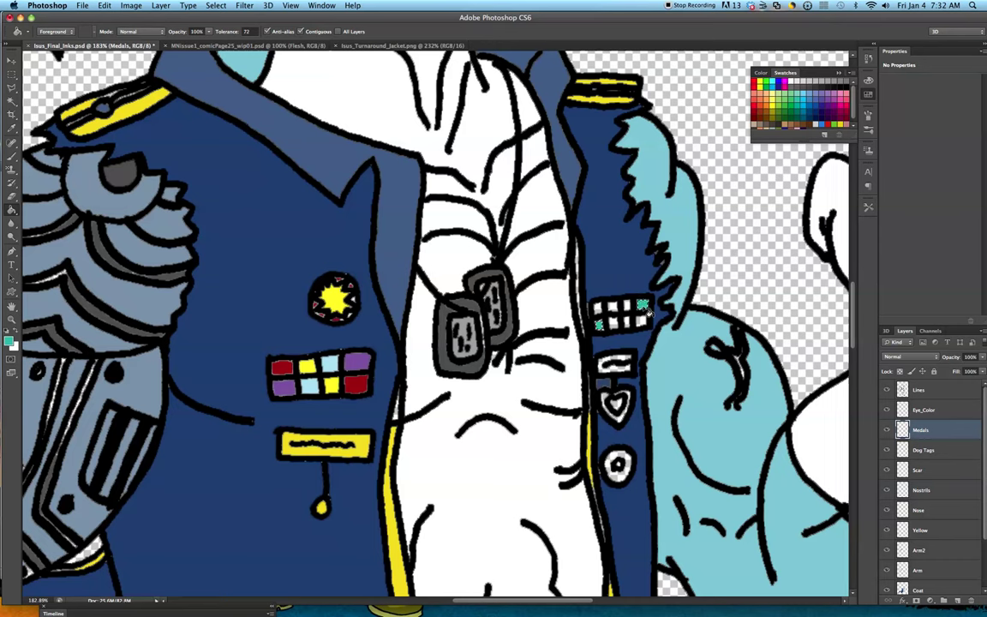
Step: Select the small ribbon bar's upper second and lower third squares from Lines and fill them with Dark Green on Medals
{"action": "left_click", "coordinate": [797, 107]}
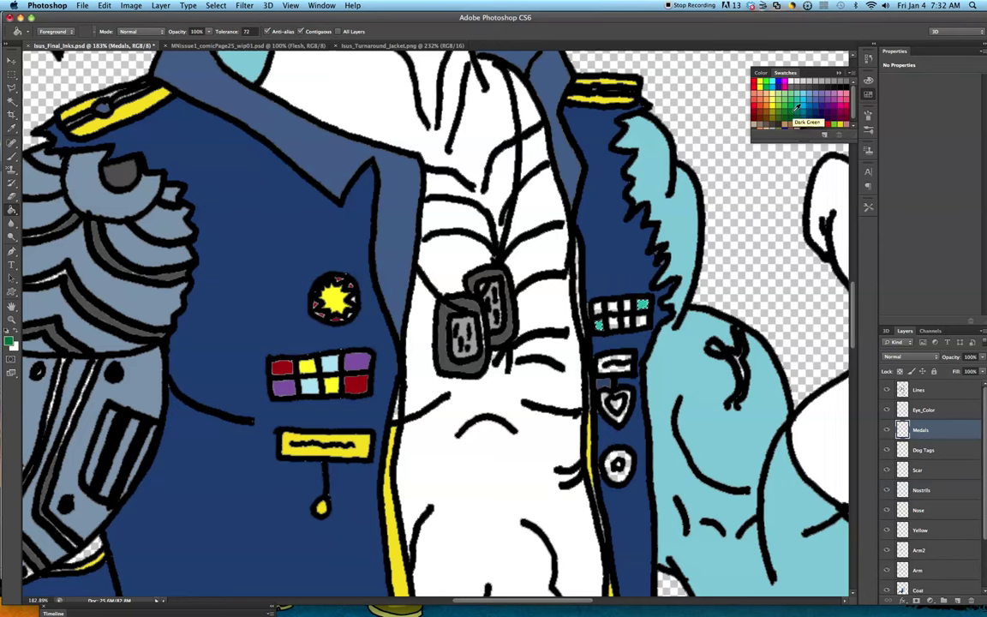
{"action": "left_click", "coordinate": [11, 101]}
{"action": "left_click", "coordinate": [816, 364]}
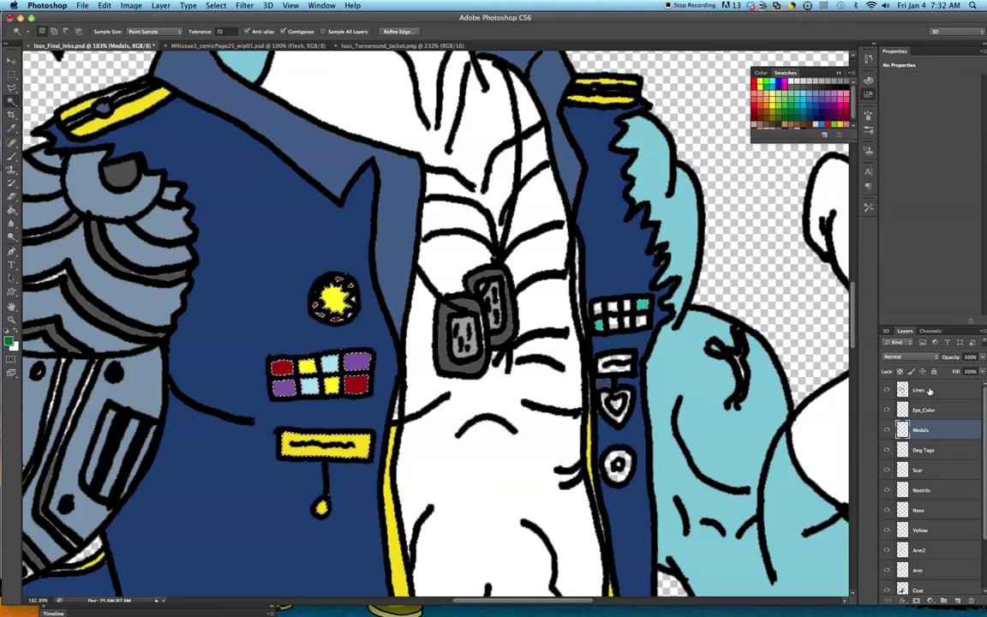
{"action": "key", "text": "alt+bracketright"}
{"action": "key", "text": "alt+bracketright"}
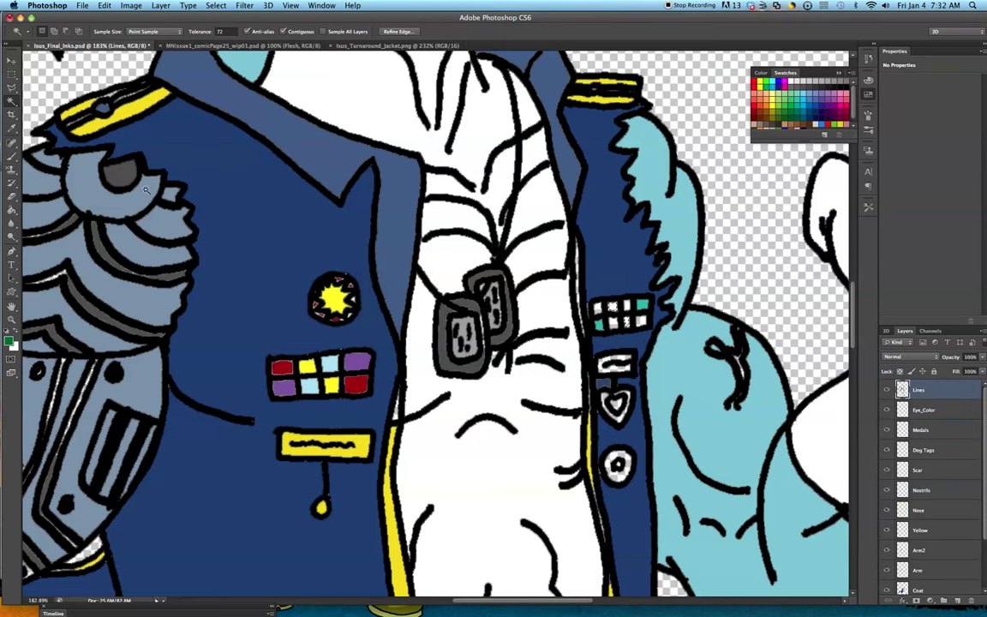
{"action": "left_click", "coordinate": [11, 209]}
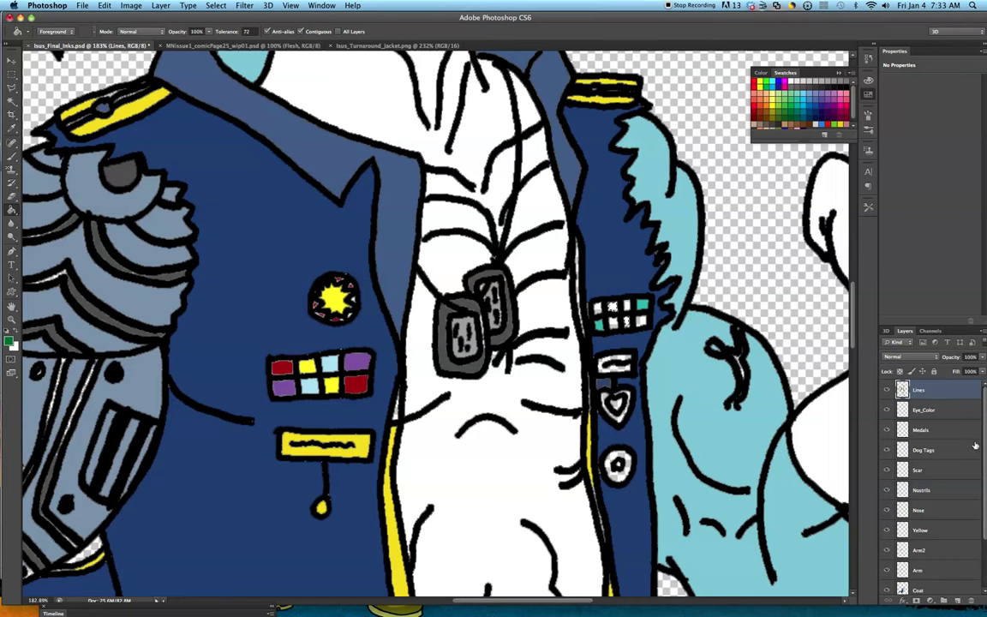
{"action": "left_click", "coordinate": [930, 433]}
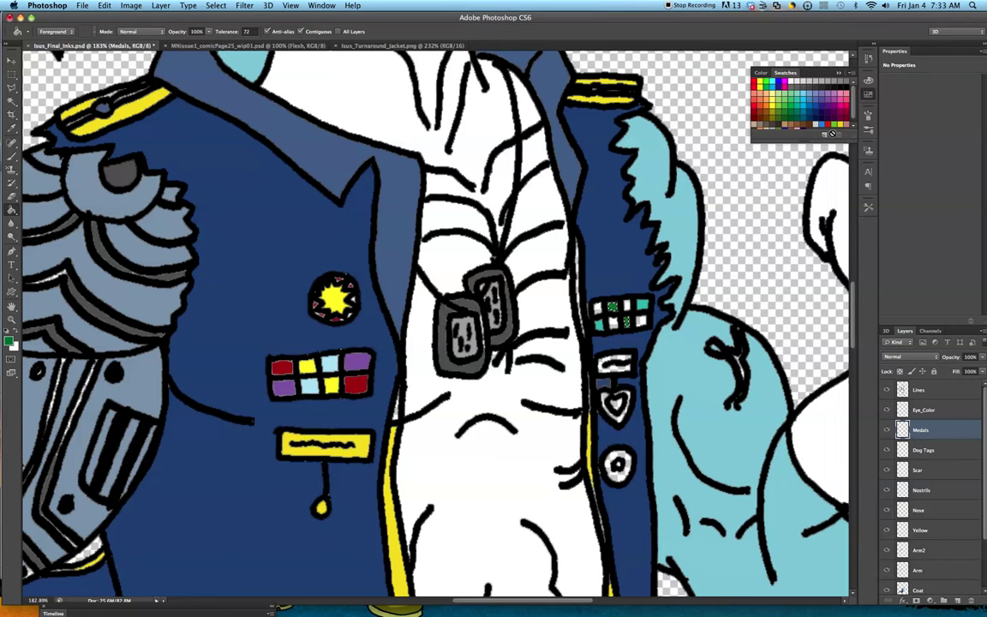
Step: Select the small ribbon bar's upper third and lower second squares from Lines and fill them with an orange swatch on Medals
{"action": "left_click", "coordinate": [770, 101]}
{"action": "left_click", "coordinate": [14, 102]}
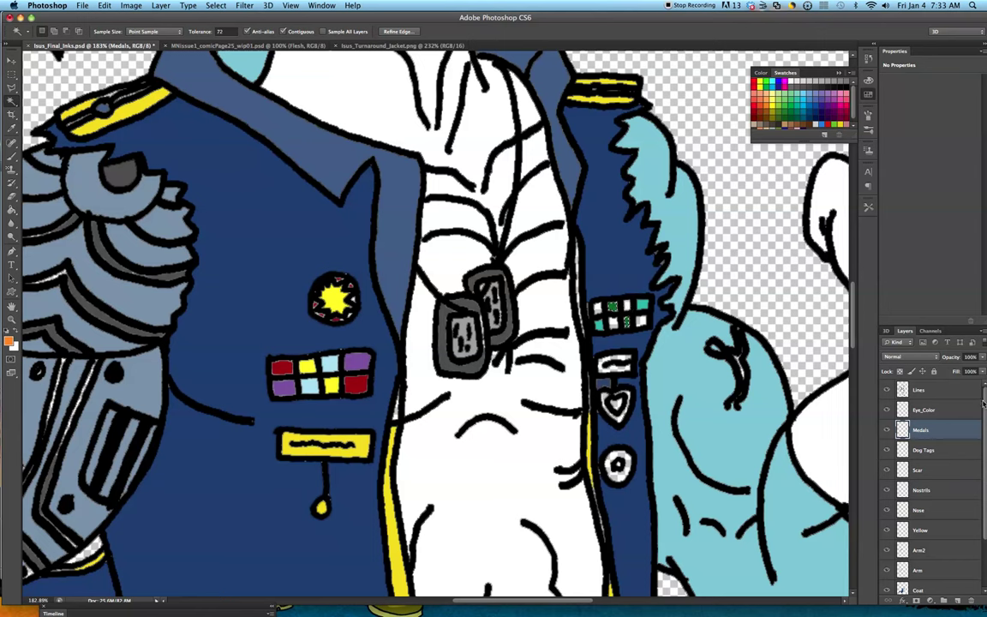
{"action": "left_click", "coordinate": [947, 390]}
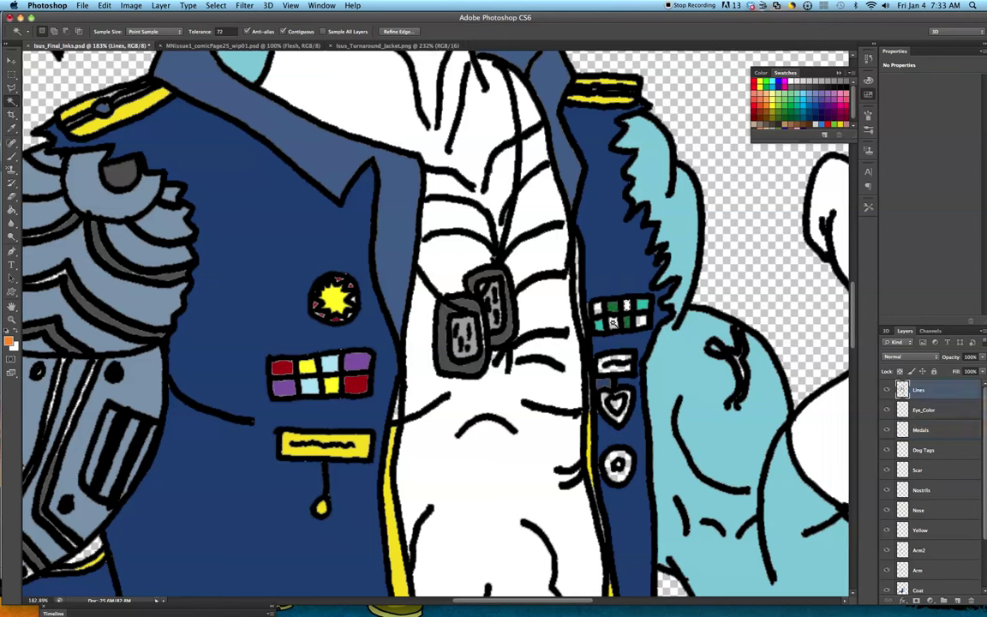
{"action": "left_click", "coordinate": [11, 210]}
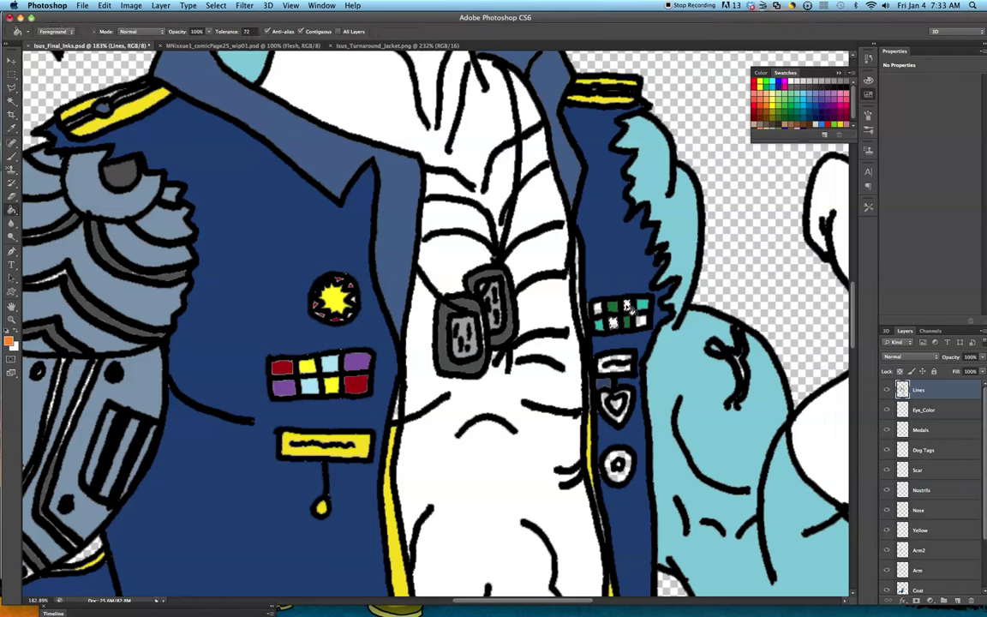
{"action": "key", "text": "super+z"}
{"action": "left_click", "coordinate": [921, 429]}
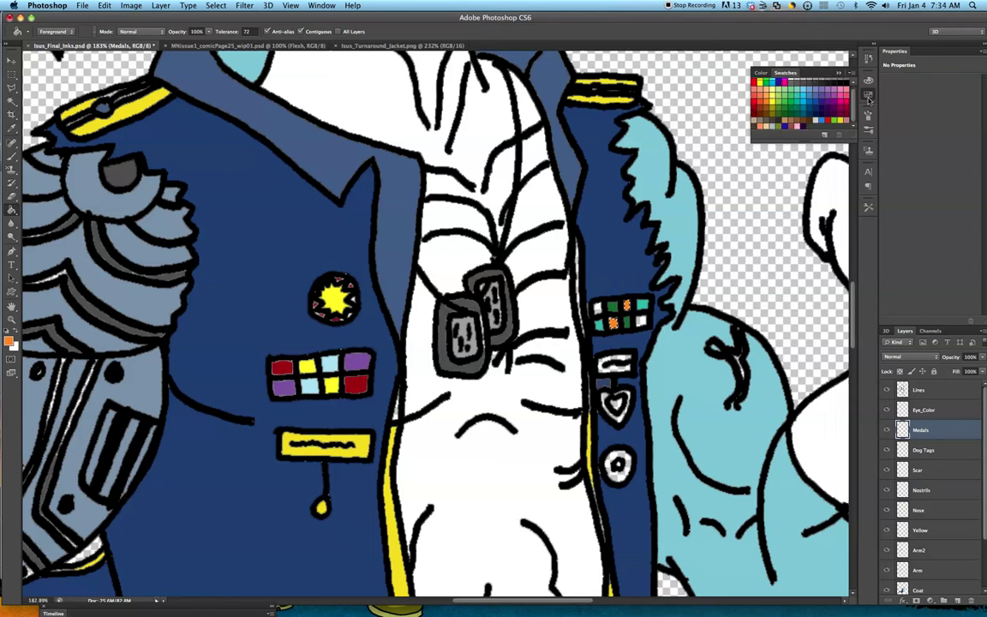
Step: Fill the small ribbon bar's remaining upper first and lower fourth squares with the large ribbon's dark red on Medals, selecting them from Lines
{"action": "left_click", "coordinate": [798, 126]}
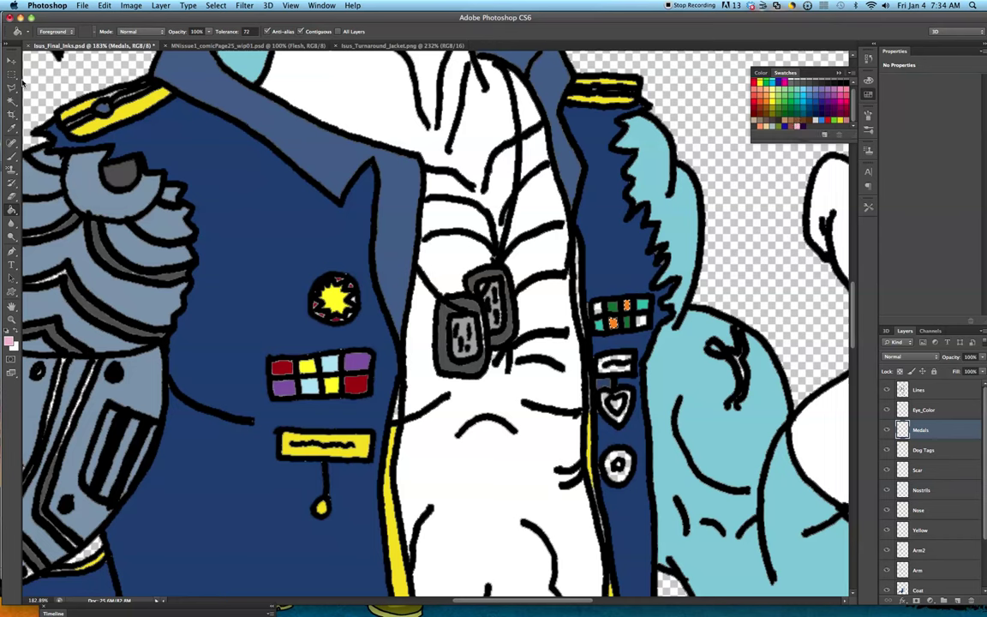
{"action": "left_click", "coordinate": [11, 129]}
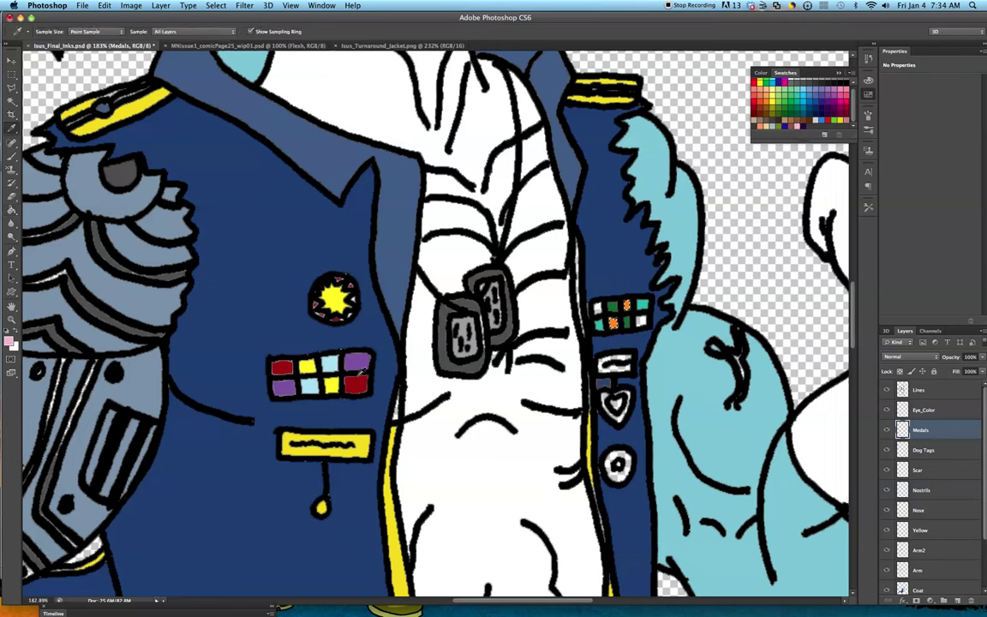
{"action": "left_click", "coordinate": [356, 383]}
{"action": "left_click", "coordinate": [11, 101]}
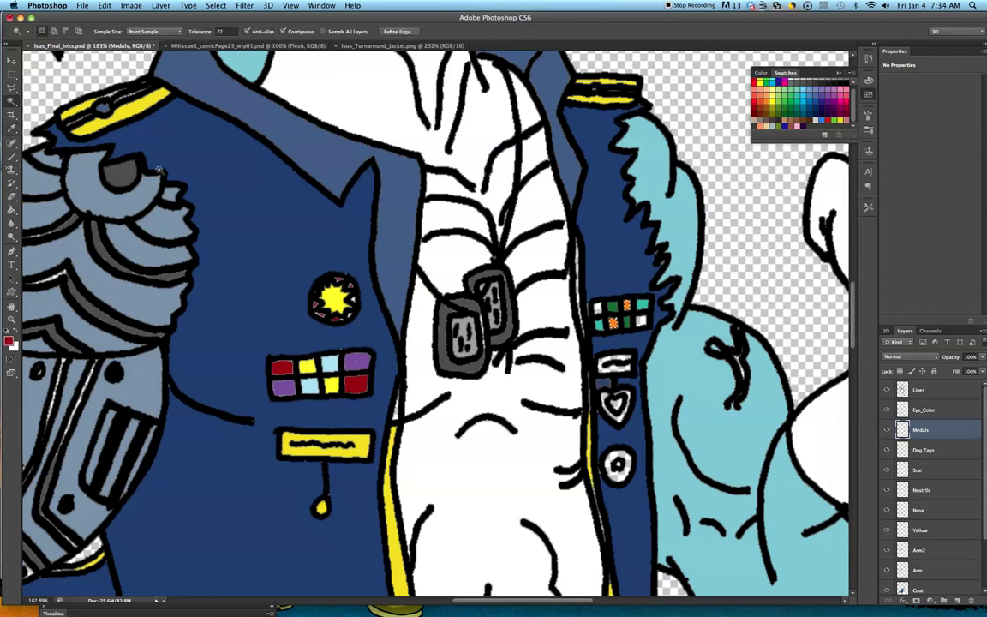
{"action": "left_click", "coordinate": [948, 391]}
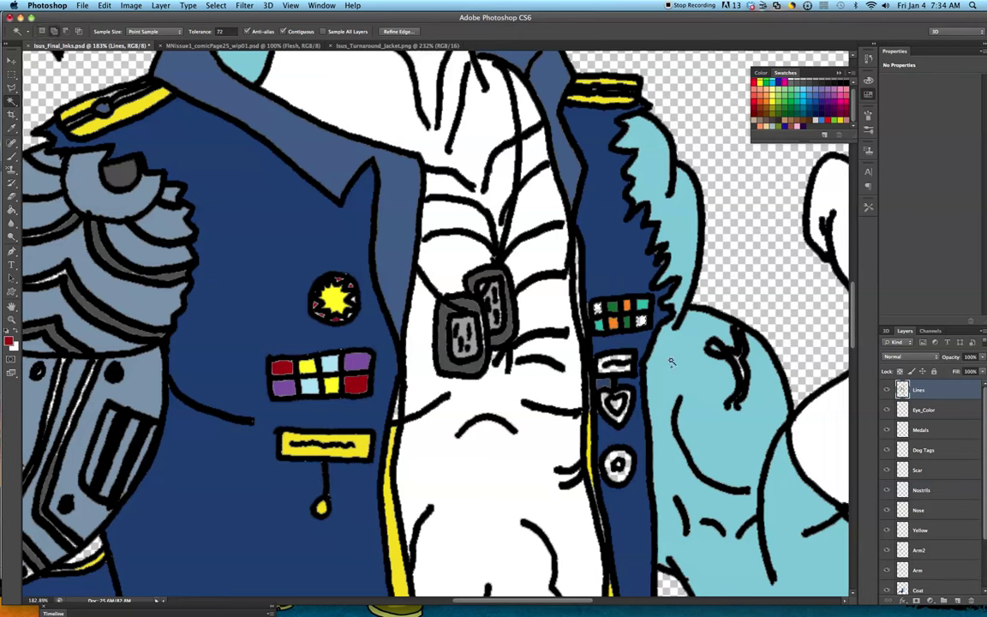
{"action": "left_click", "coordinate": [928, 429]}
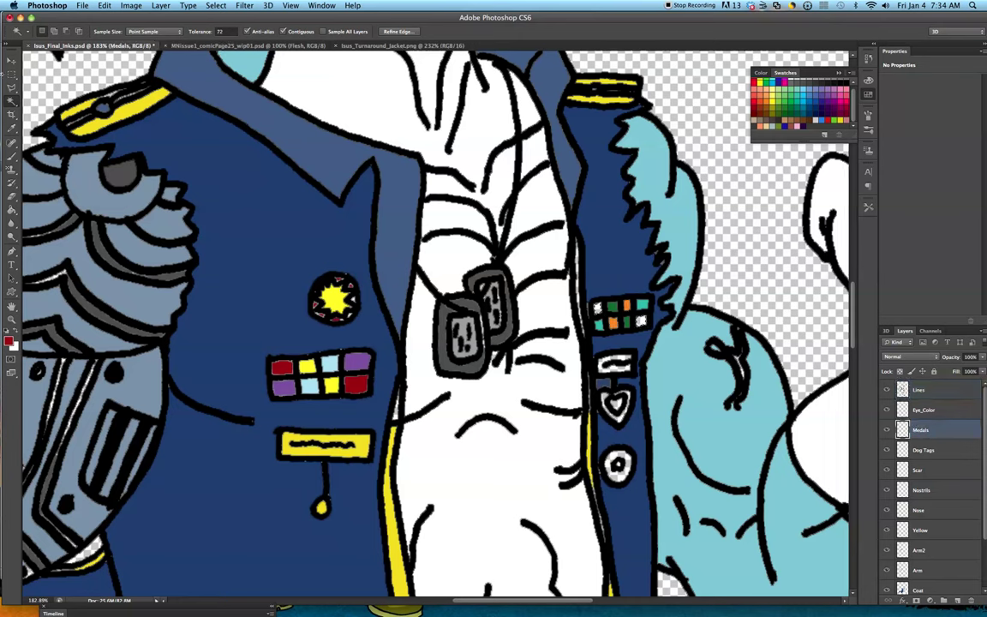
{"action": "left_click", "coordinate": [11, 210]}
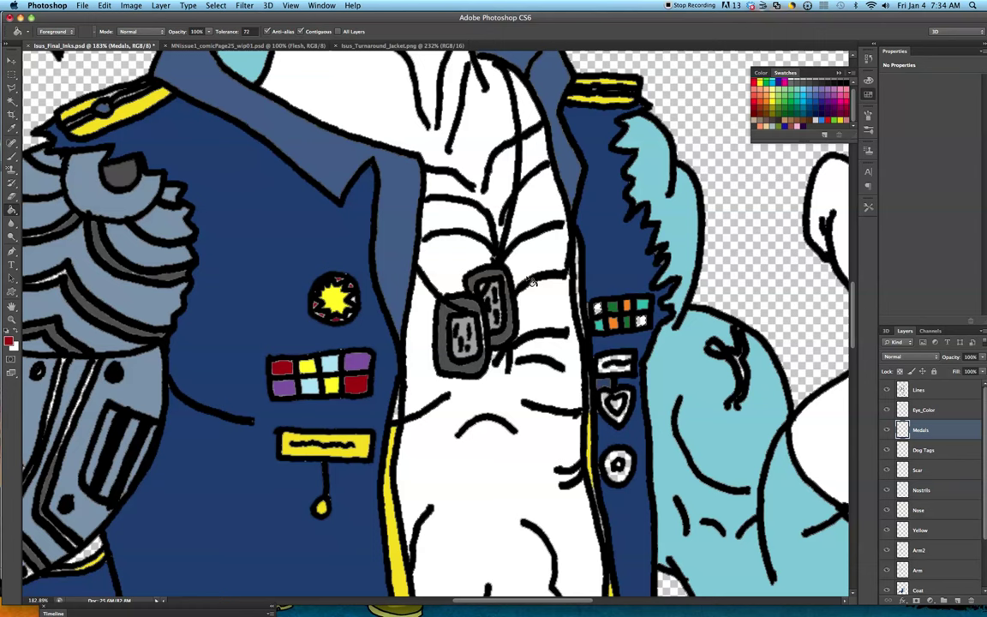
{"action": "left_click", "coordinate": [643, 323]}
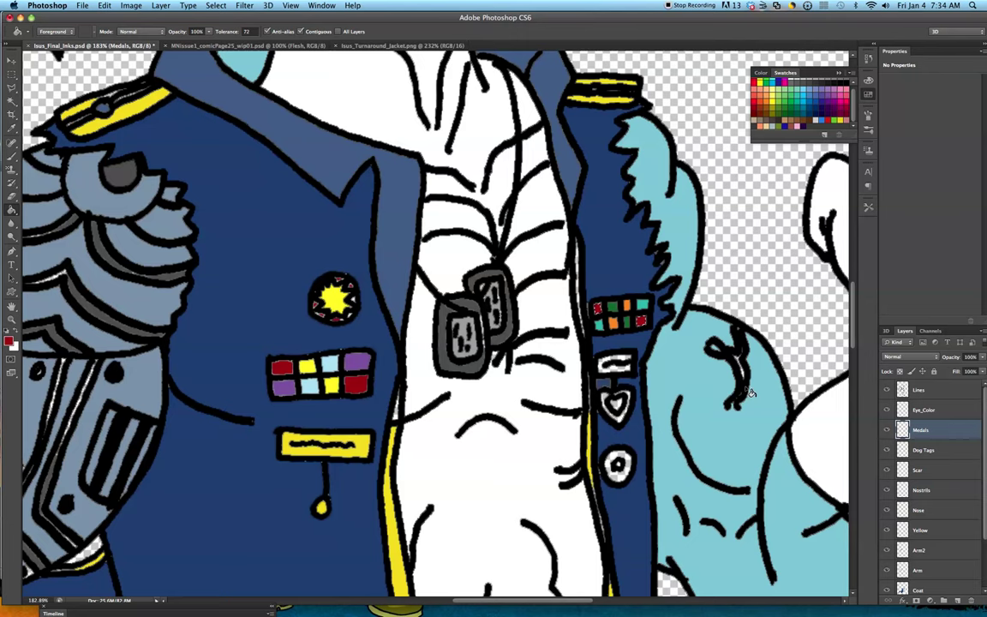
Step: Check the character from the head to the waist for uncolored areas and save the document
{"action": "scroll", "coordinate": [751, 393], "scroll_direction": "down", "scroll_amount": 5}
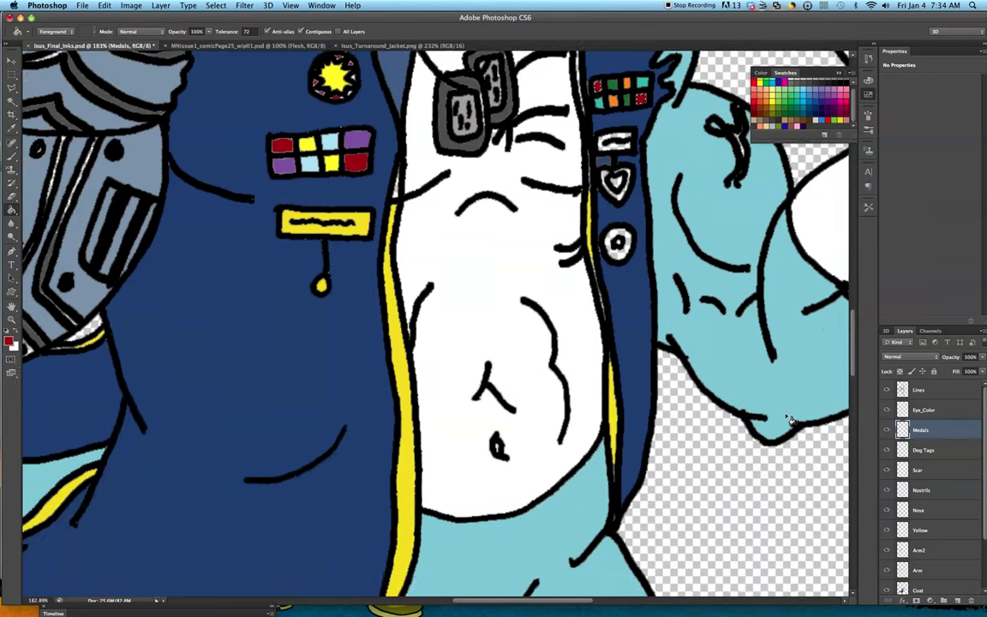
{"action": "scroll", "coordinate": [790, 420], "scroll_direction": "up", "scroll_amount": 12}
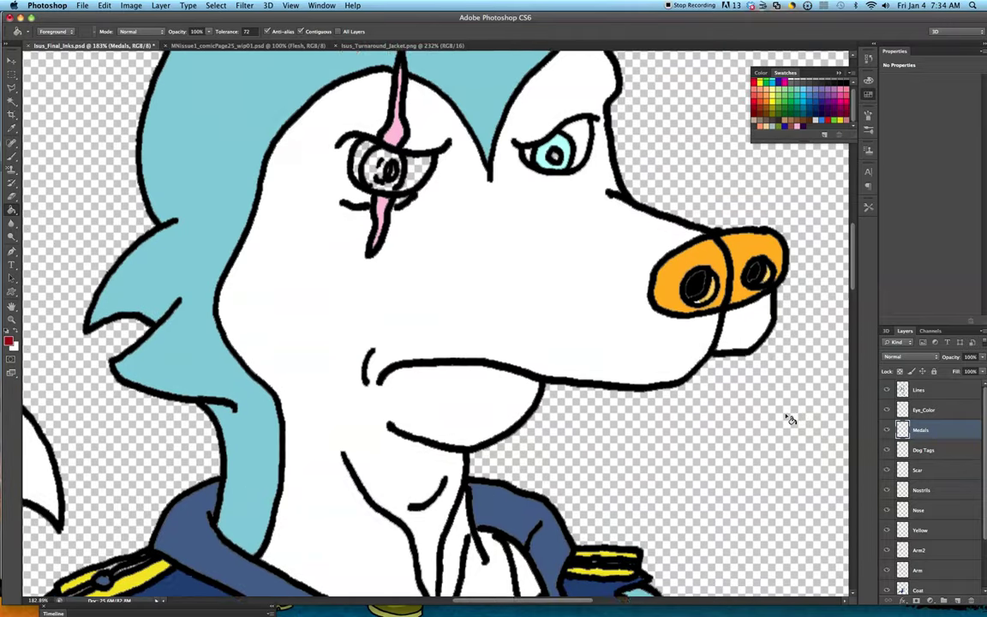
{"action": "scroll", "coordinate": [790, 420], "scroll_direction": "up", "scroll_amount": 3}
{"action": "scroll", "coordinate": [790, 420], "scroll_direction": "down", "scroll_amount": 12}
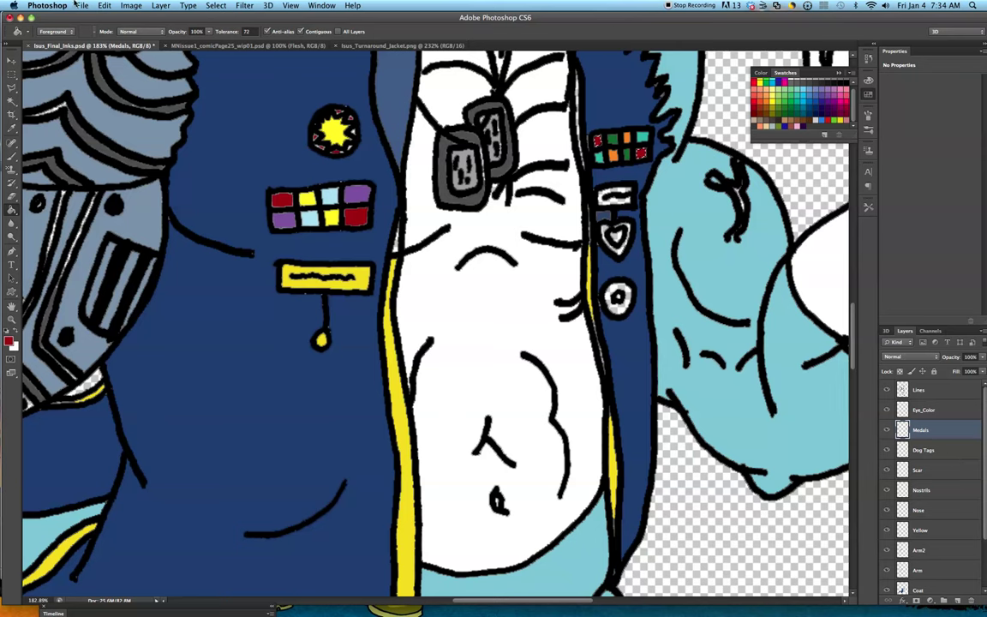
{"action": "left_click", "coordinate": [47, 5]}
{"action": "mouse_move", "coordinate": [79, 5]}
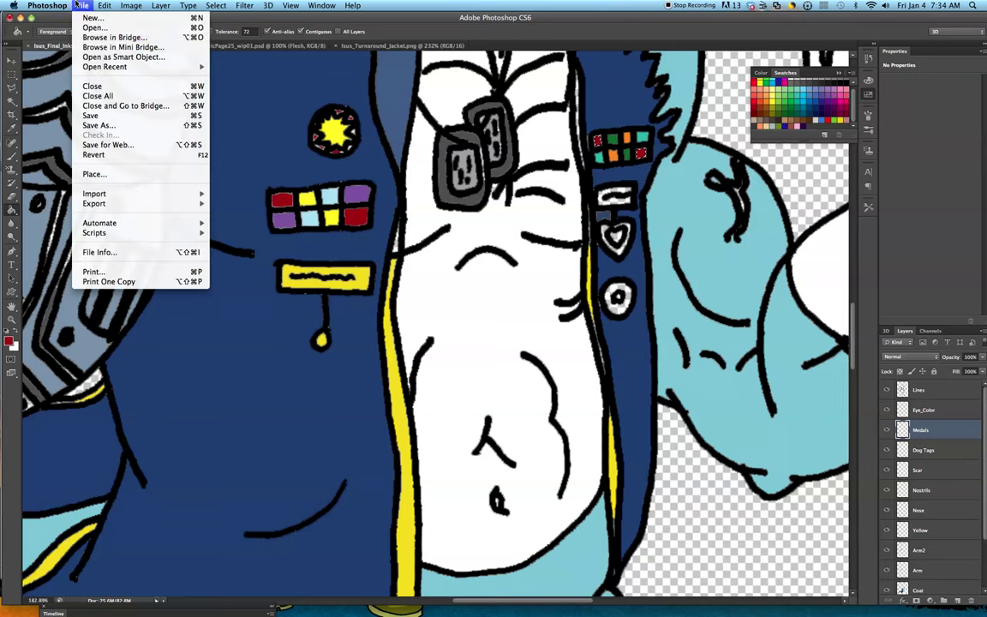
{"action": "left_click", "coordinate": [105, 116]}
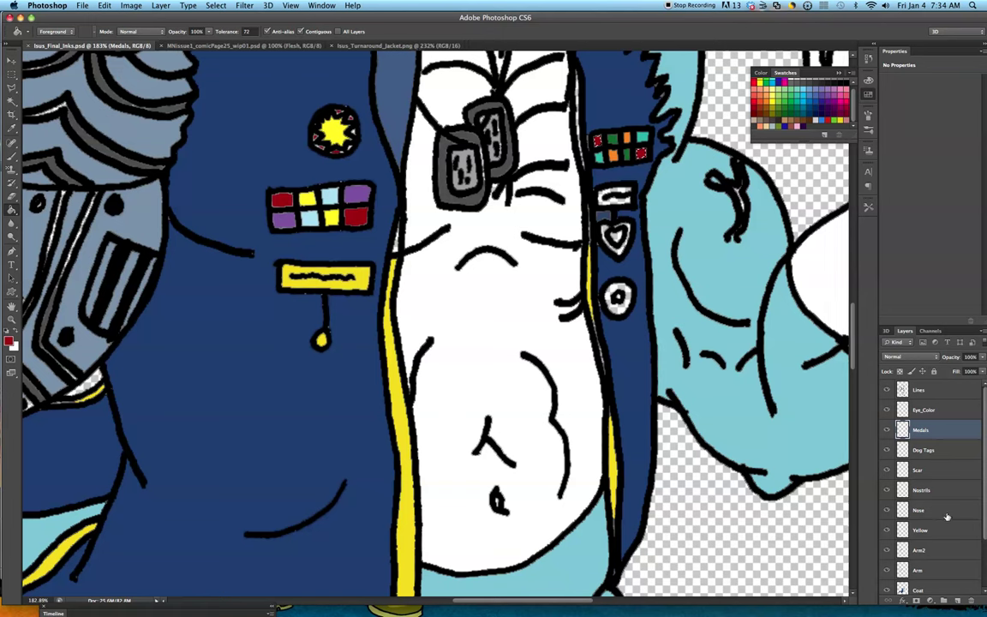
Step: Select the round medal's outer ring from Lines and fill it with the ribbon bar's dark red on Medals
{"action": "key", "text": "super+z"}
{"action": "scroll", "coordinate": [761, 447], "scroll_direction": "up", "scroll_amount": 2}
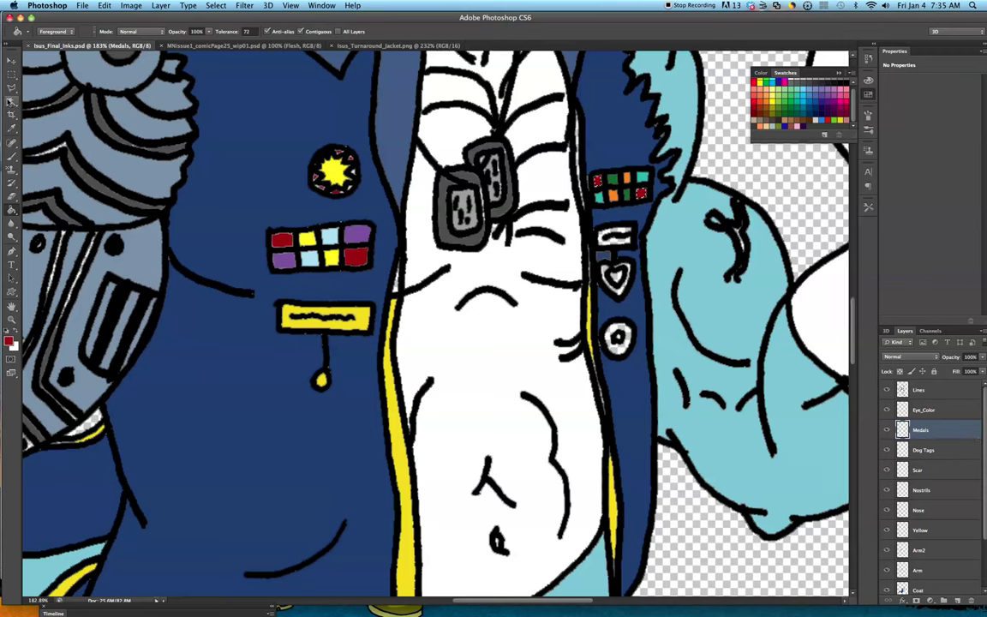
{"action": "key", "text": "w"}
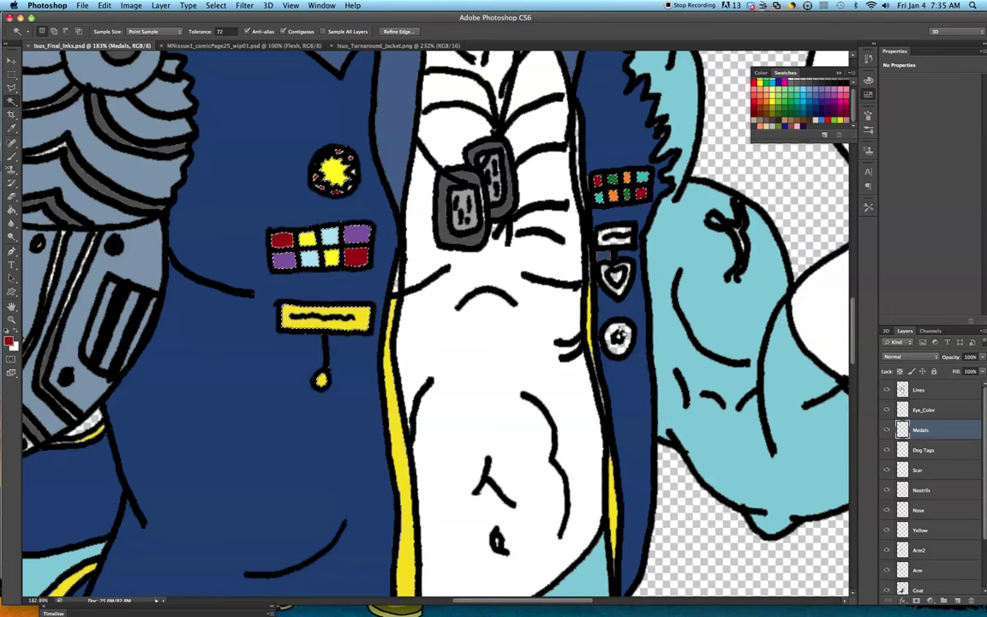
{"action": "left_click", "coordinate": [919, 390]}
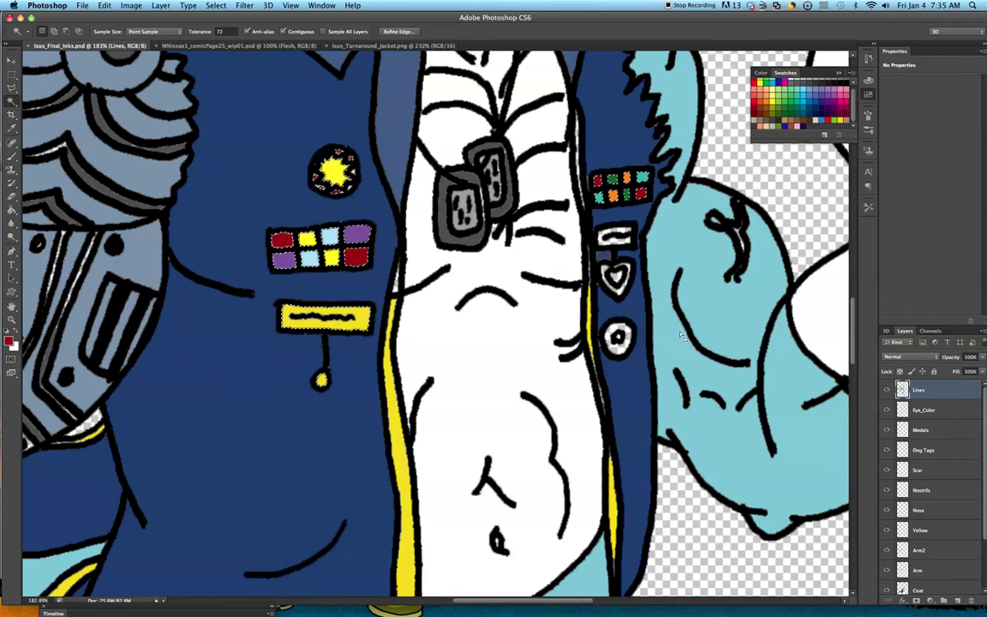
{"action": "left_click", "coordinate": [619, 331]}
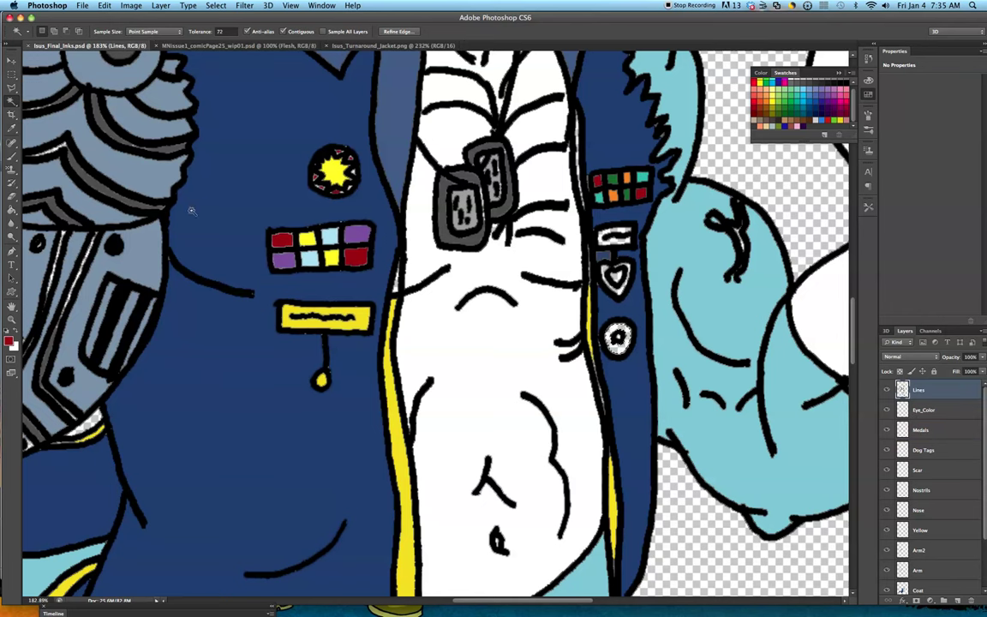
{"action": "left_click", "coordinate": [12, 127]}
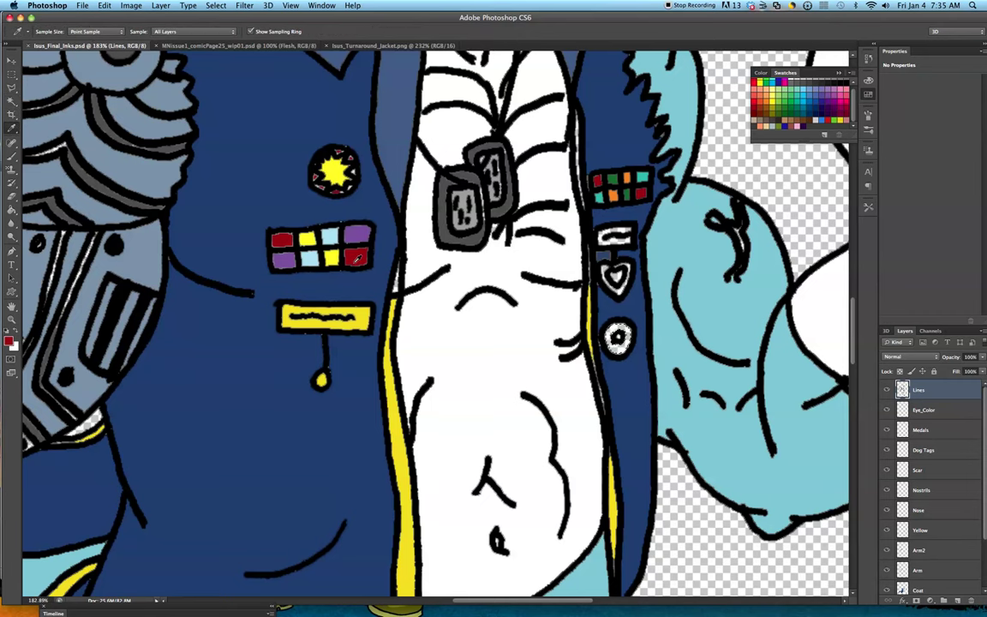
{"action": "left_click", "coordinate": [11, 205]}
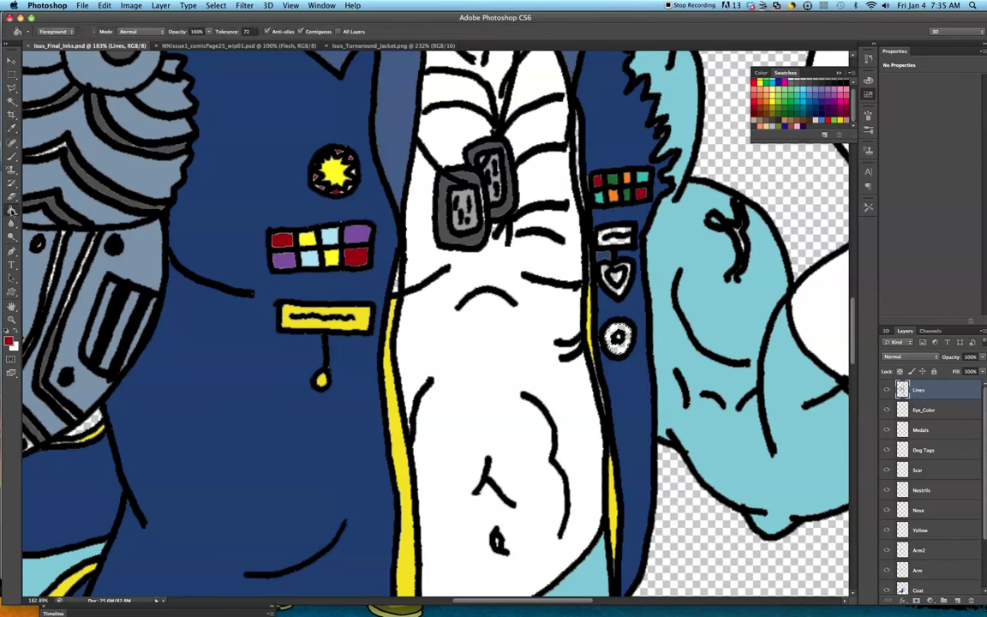
{"action": "left_click", "coordinate": [618, 342], "text": "super"}
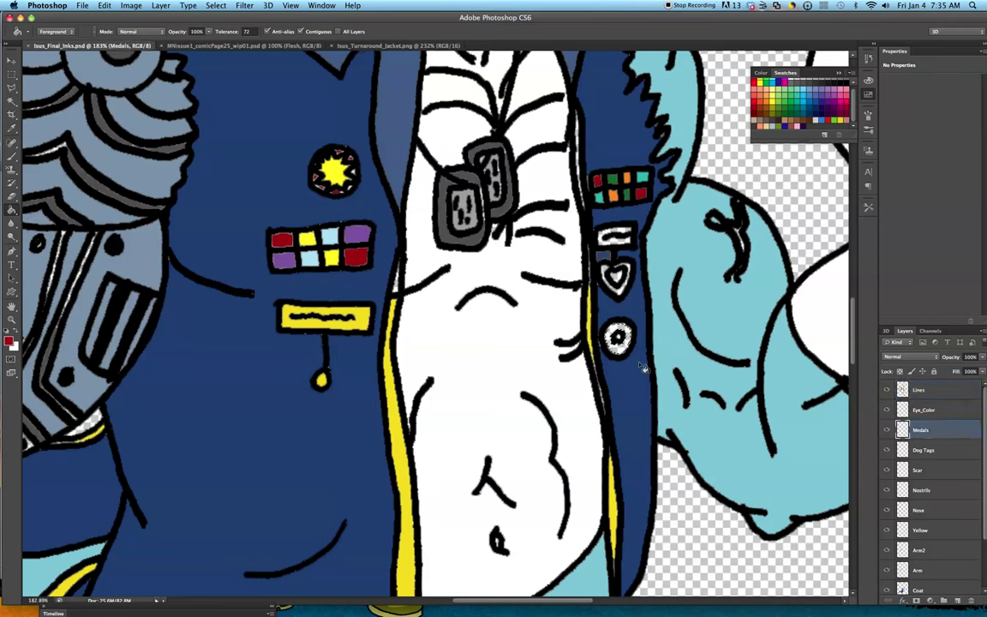
{"action": "left_click", "coordinate": [619, 342]}
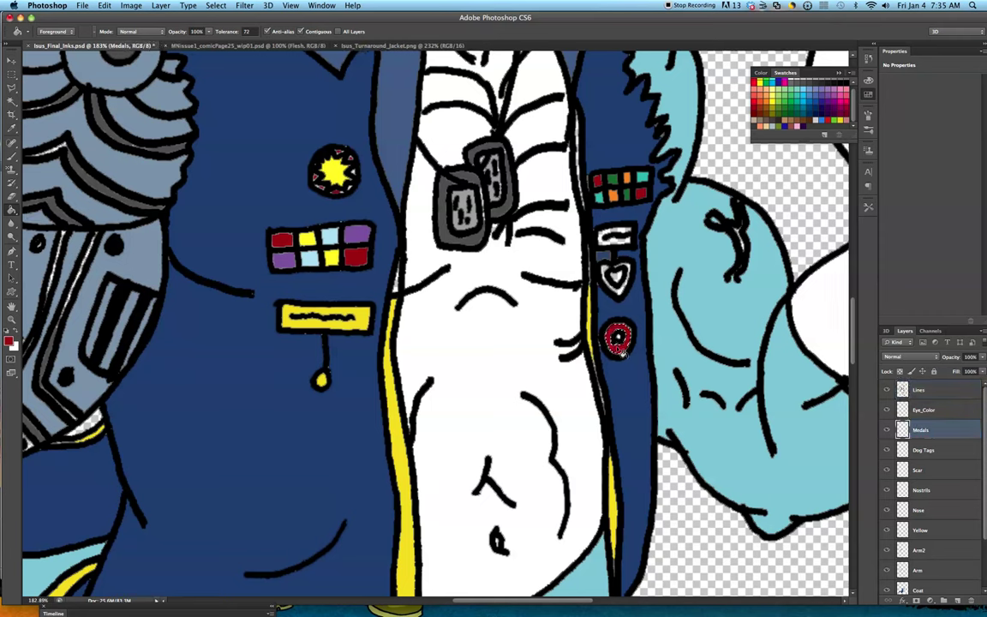
Step: Select the heart medal's outer band from Lines and fill it with the large ribbon's purple on Medals
{"action": "left_click", "coordinate": [946, 392]}
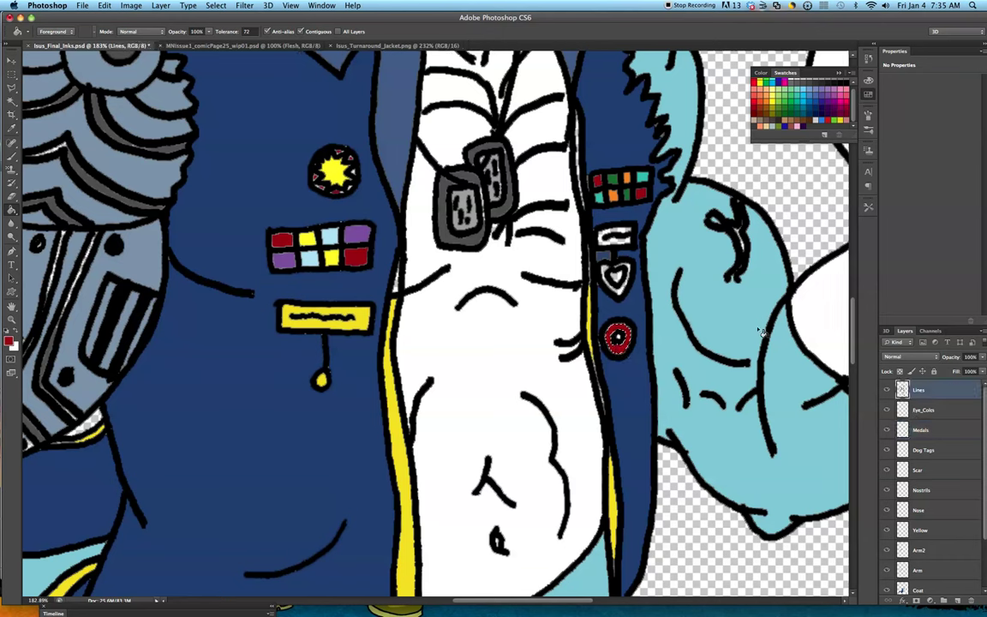
{"action": "left_click", "coordinate": [11, 102]}
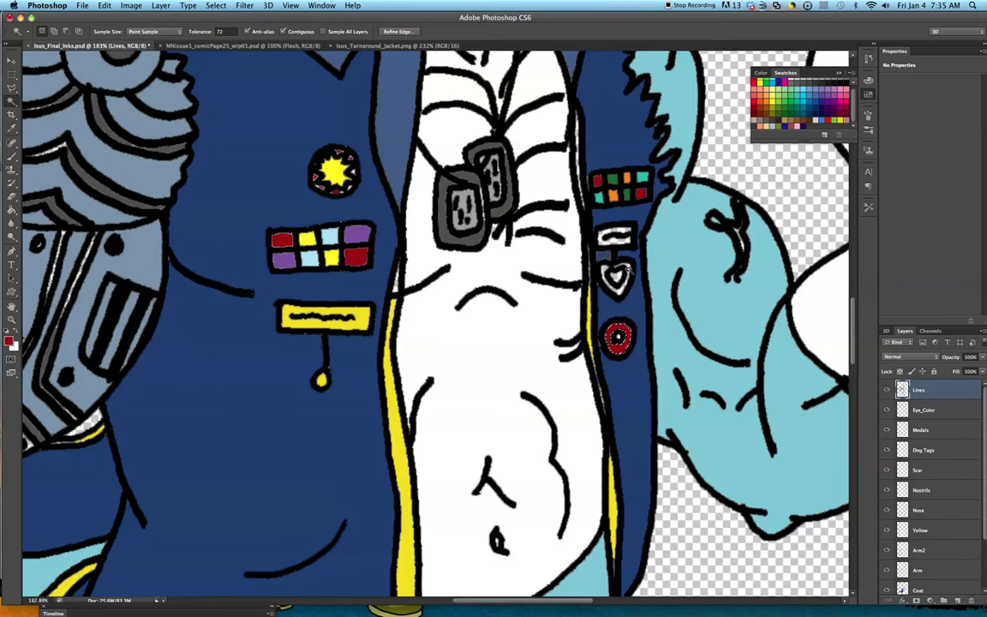
{"action": "key", "text": "super+d"}
{"action": "left_click", "coordinate": [620, 294]}
{"action": "left_click", "coordinate": [11, 127]}
{"action": "left_click", "coordinate": [358, 230]}
{"action": "key", "text": "g"}
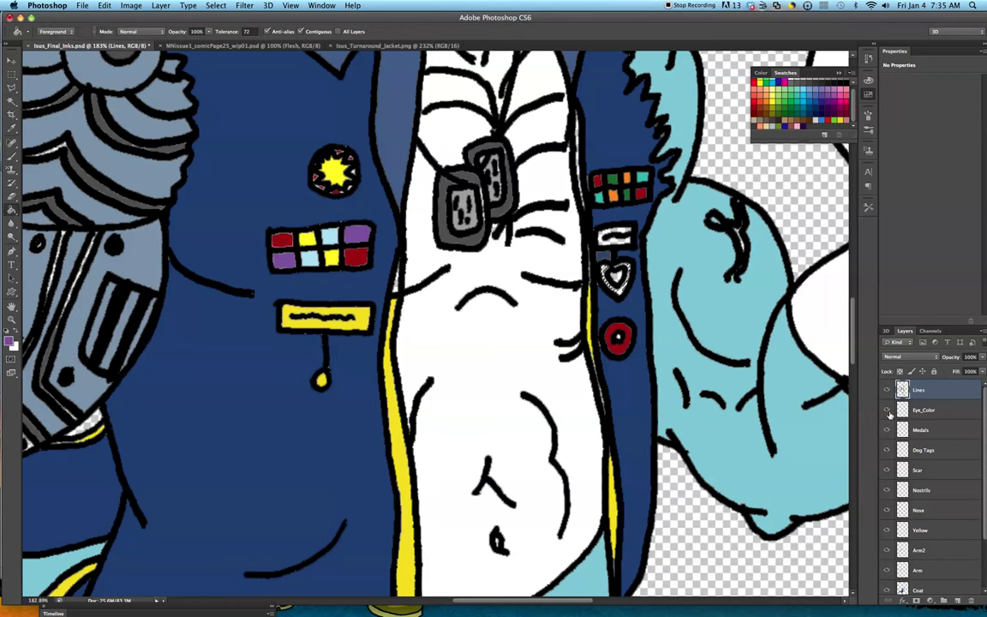
{"action": "left_click", "coordinate": [927, 430]}
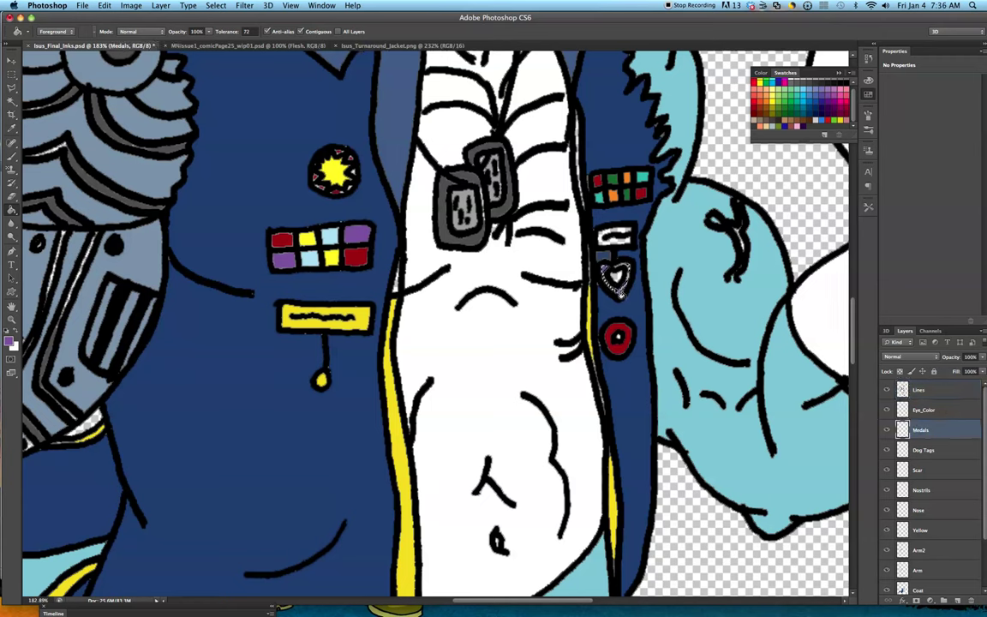
Step: Select the heart medal's inner area from Lines and fill it with white on Medals
{"action": "left_click", "coordinate": [12, 101]}
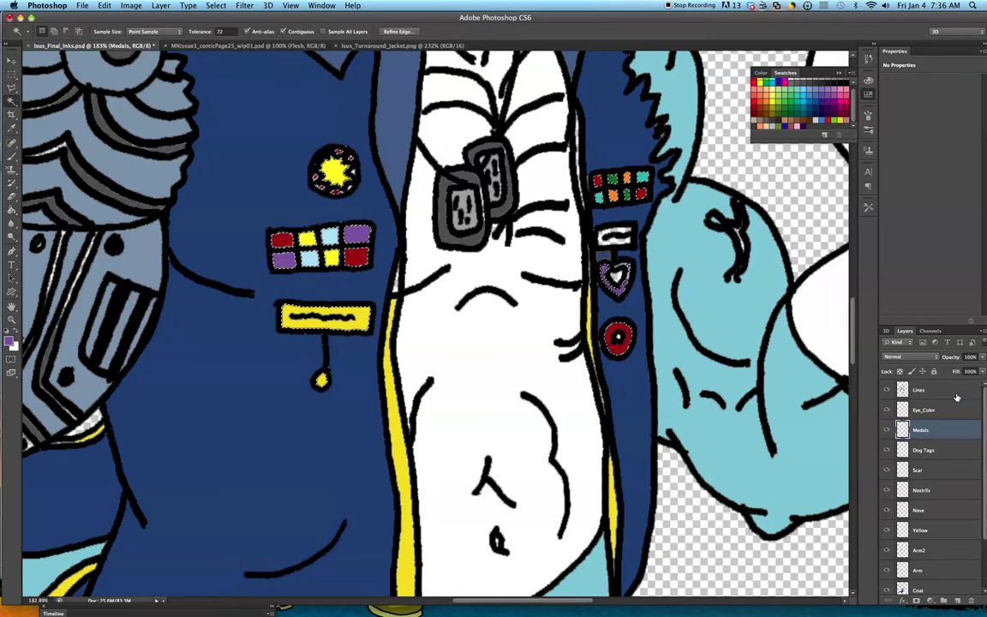
{"action": "left_click", "coordinate": [949, 392]}
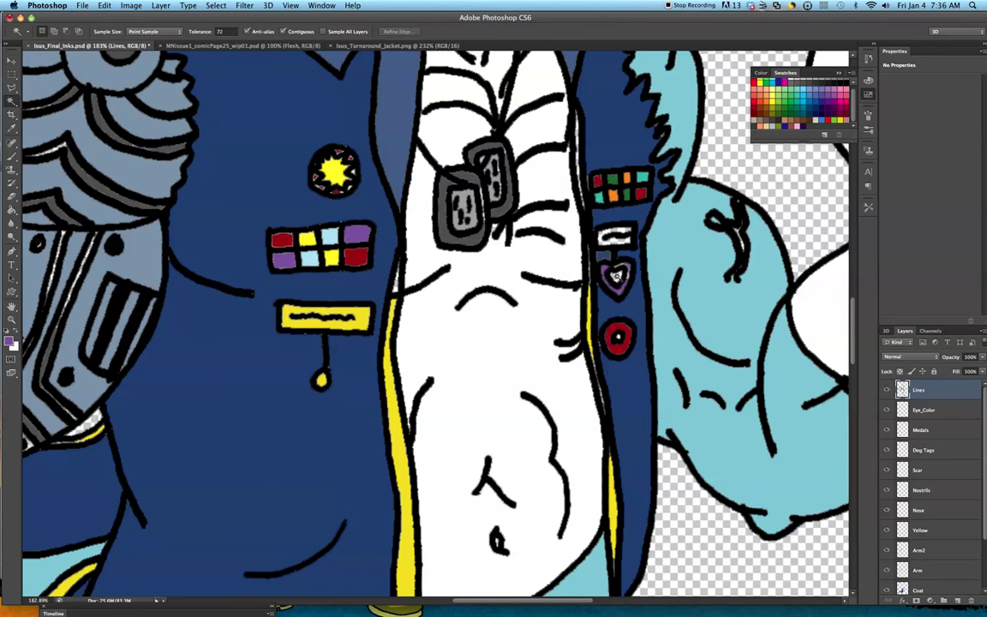
{"action": "scroll", "coordinate": [793, 96], "scroll_direction": "up", "scroll_amount": 2}
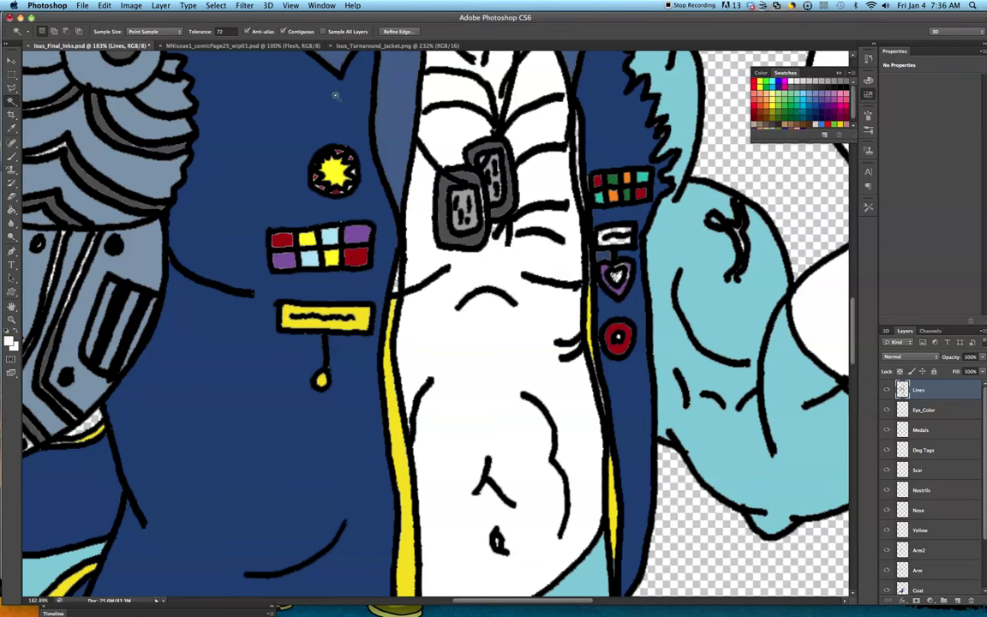
{"action": "left_click", "coordinate": [12, 208]}
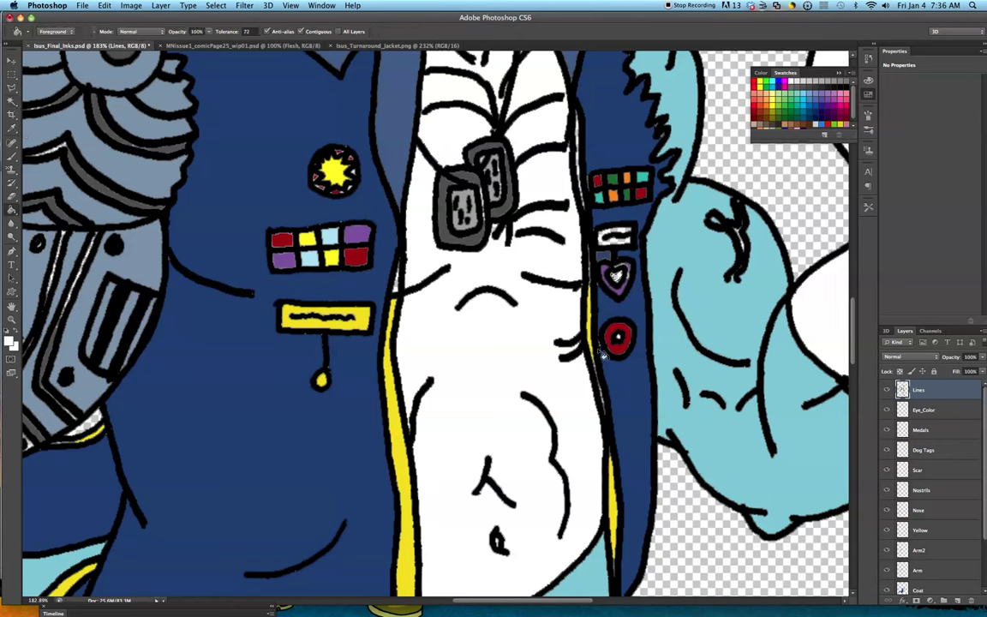
{"action": "left_click", "coordinate": [628, 297], "text": "super"}
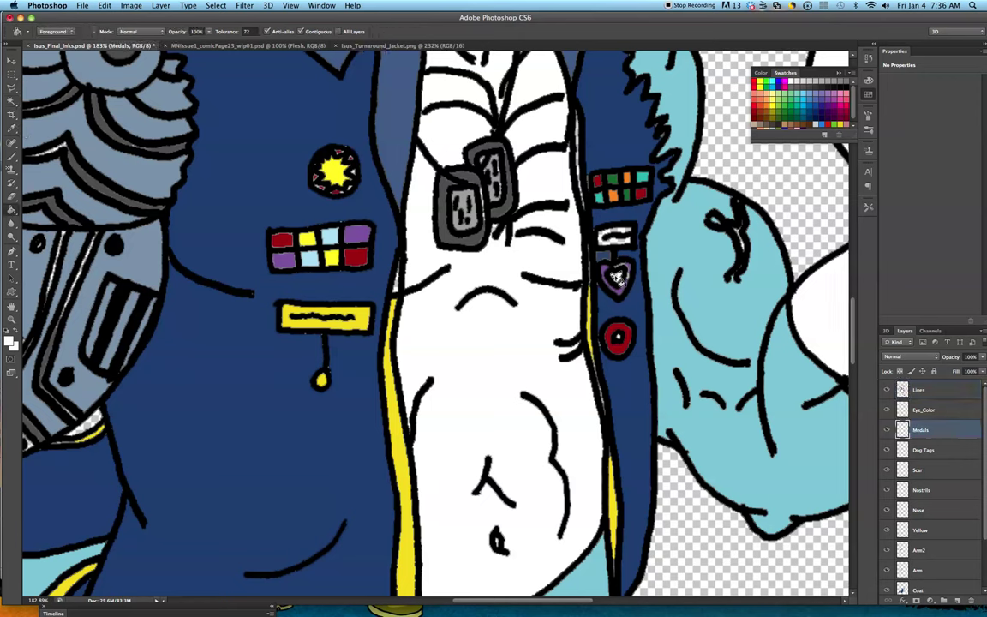
Step: Select the small bar above the heart medal from Lines and fill it with the large ribbon's purple on Medals
{"action": "key", "text": "w"}
{"action": "left_click", "coordinate": [903, 429], "text": "super"}
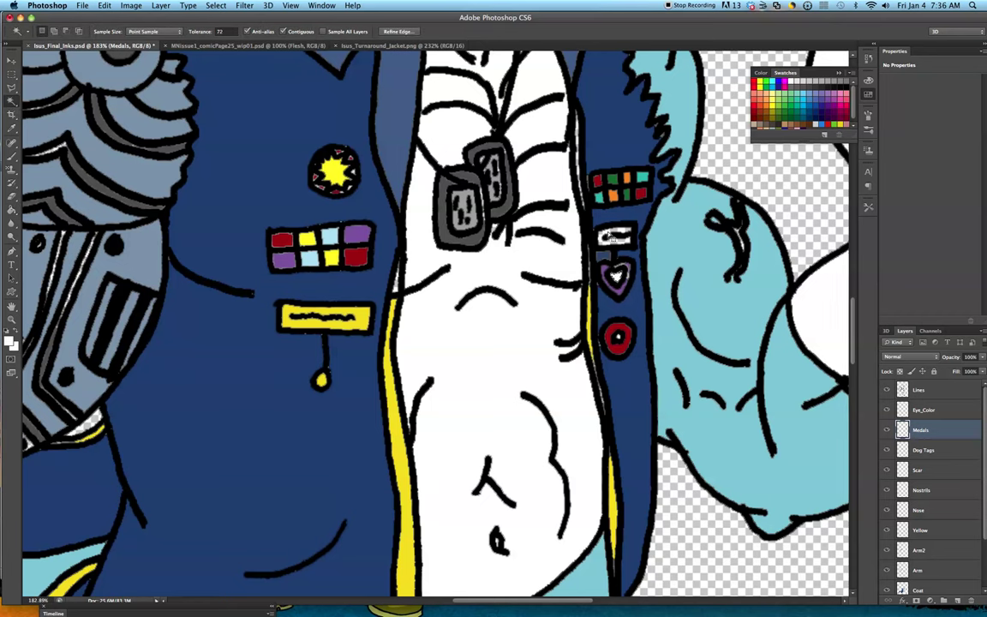
{"action": "left_click", "coordinate": [925, 391]}
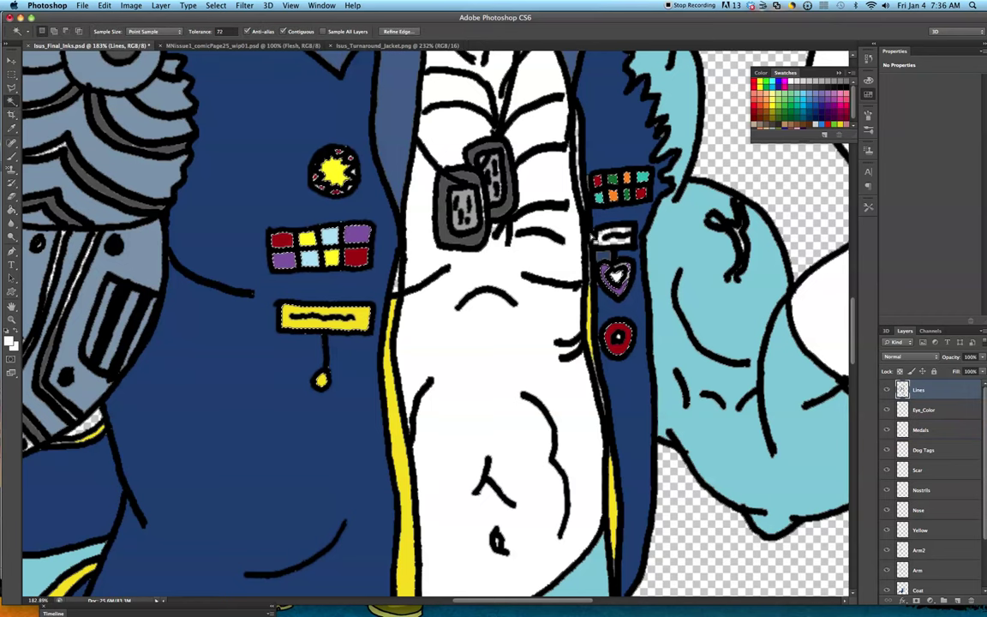
{"action": "key", "text": "super+d"}
{"action": "left_click", "coordinate": [611, 241]}
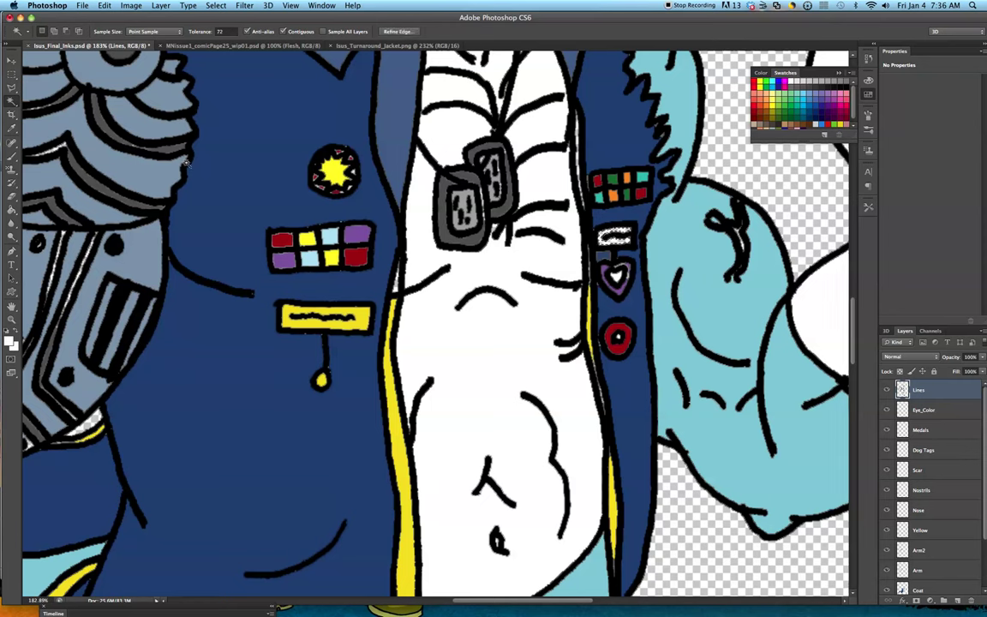
{"action": "left_click", "coordinate": [14, 127]}
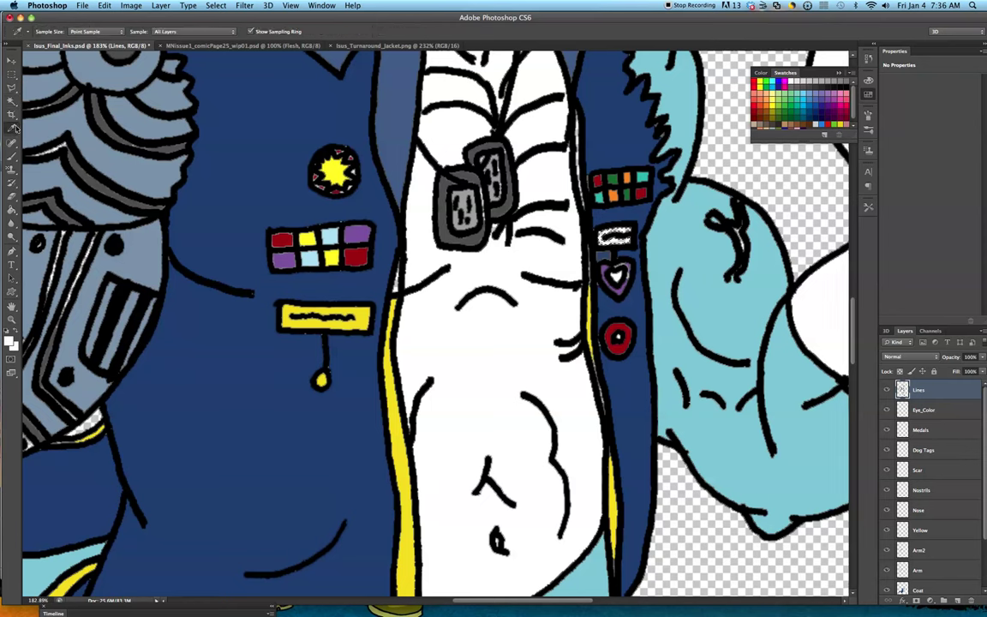
{"action": "left_click", "coordinate": [371, 235]}
{"action": "left_click", "coordinate": [13, 209]}
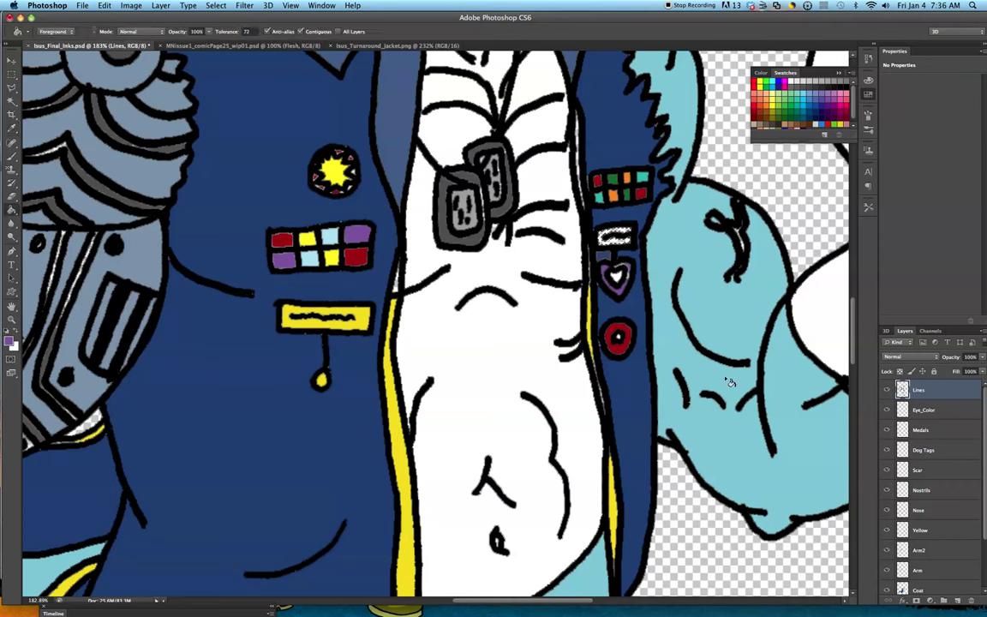
{"action": "left_click", "coordinate": [956, 429]}
{"action": "left_click", "coordinate": [613, 237]}
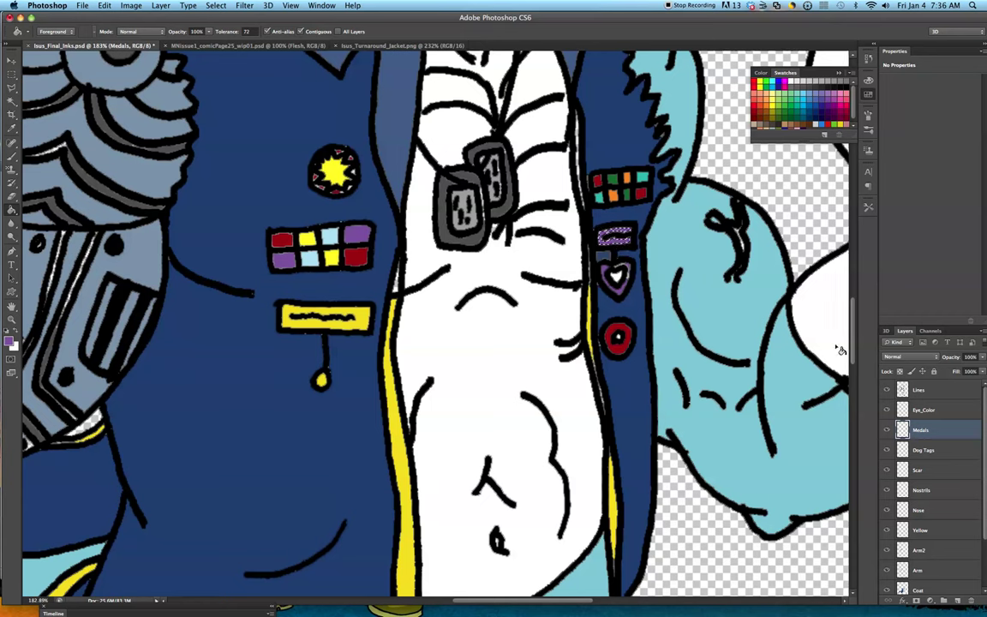
Step: Select the round medal's center from Lines and fill it with the large ribbon's yellow on Medals
{"action": "left_click", "coordinate": [932, 392]}
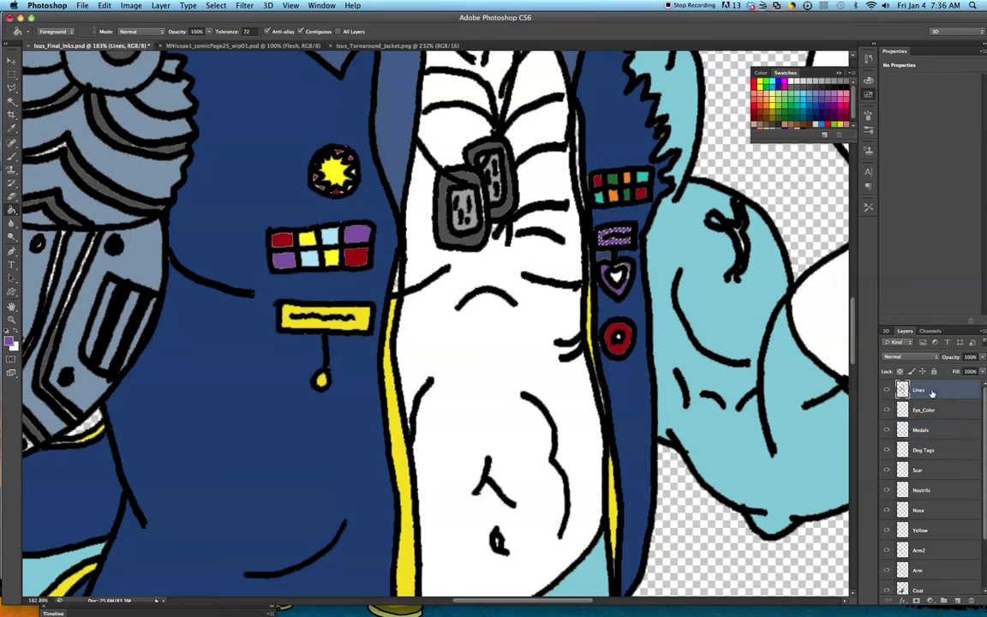
{"action": "left_click", "coordinate": [13, 100]}
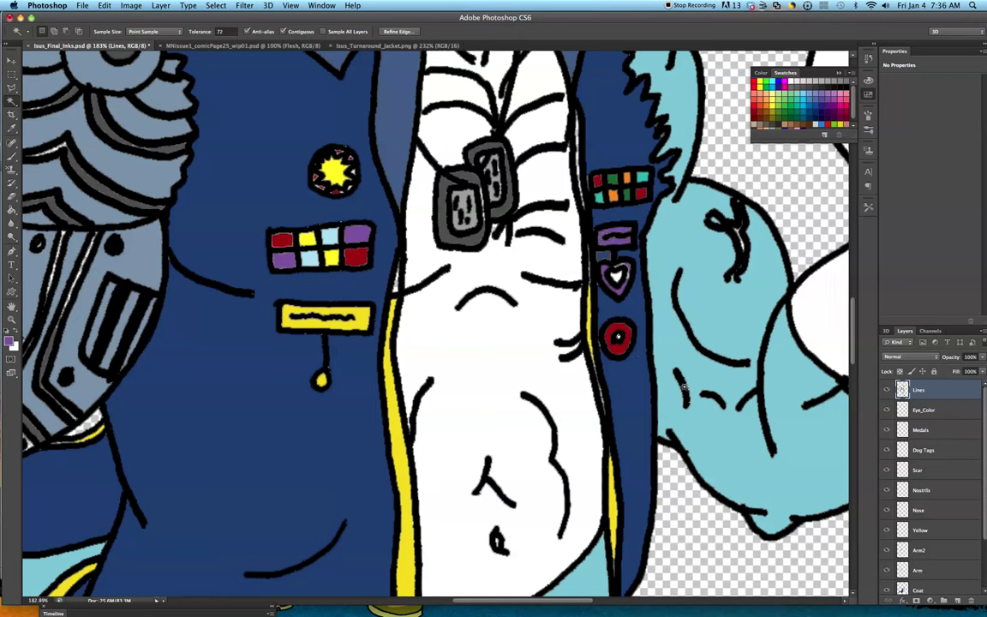
{"action": "left_click", "coordinate": [12, 128]}
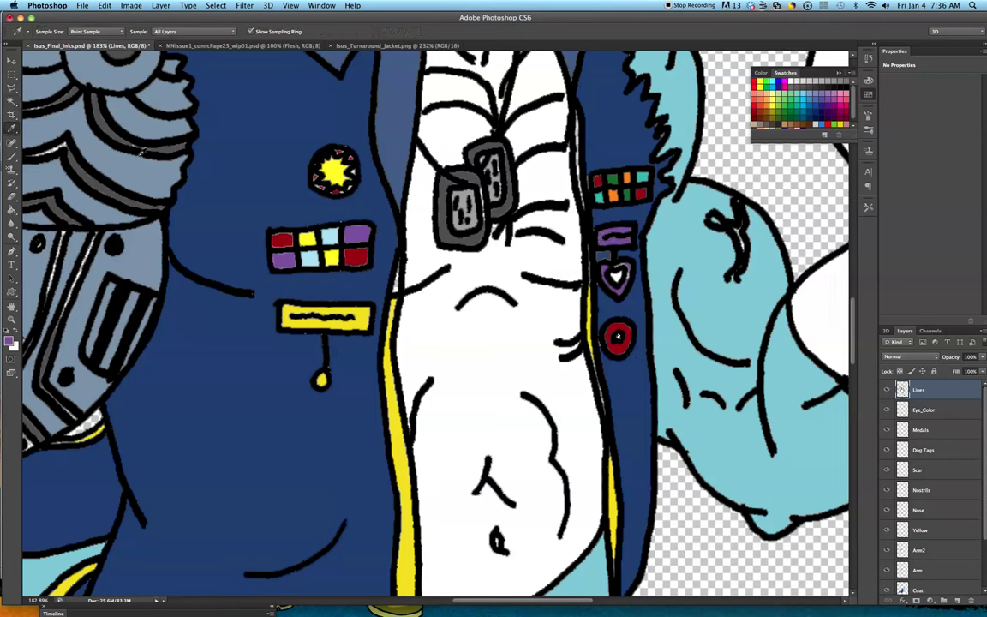
{"action": "left_click", "coordinate": [330, 259]}
{"action": "left_click", "coordinate": [12, 210]}
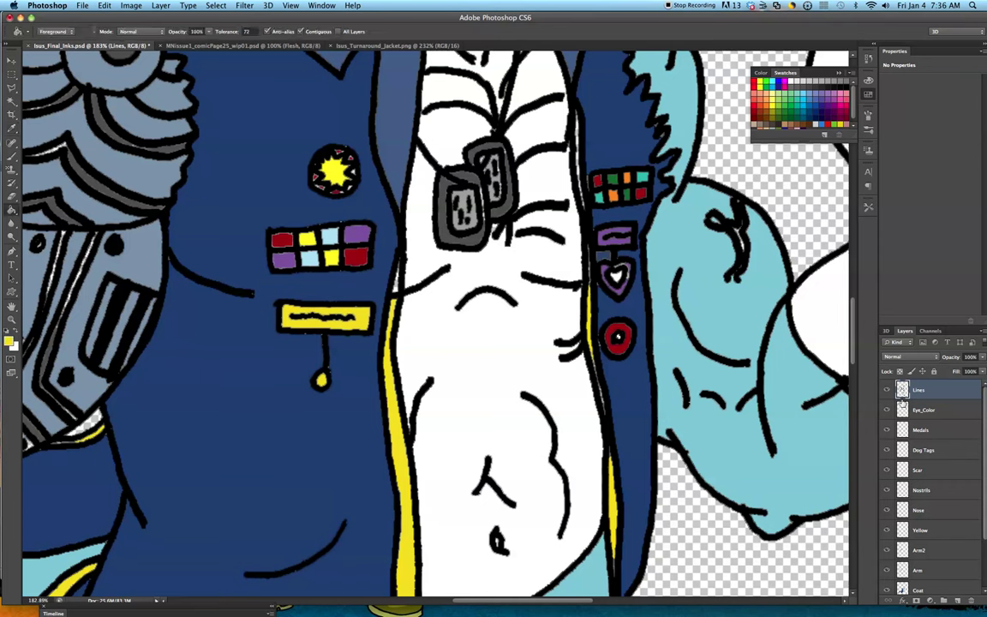
{"action": "left_click", "coordinate": [931, 431]}
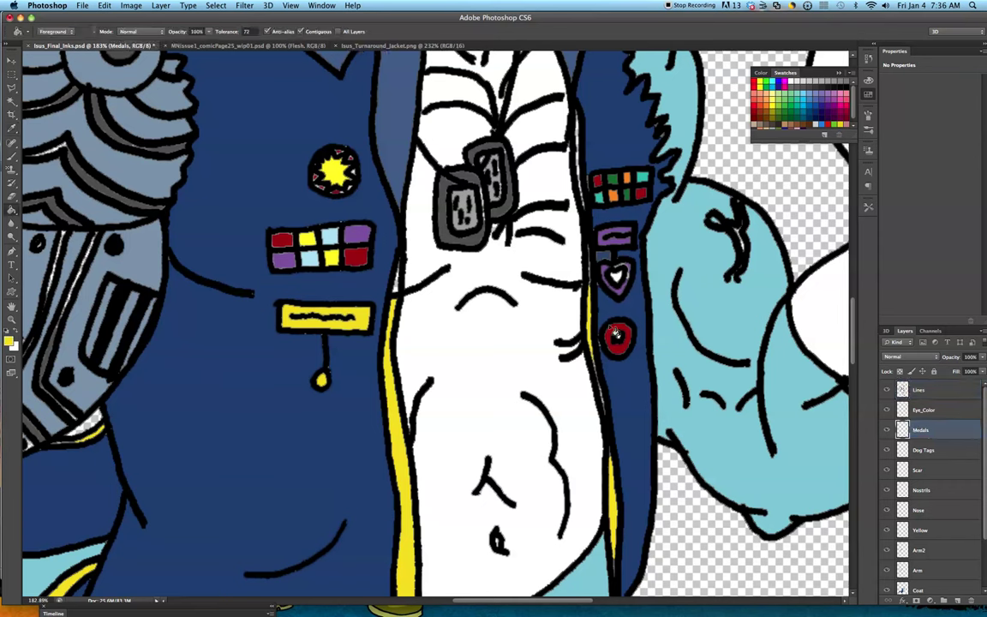
{"action": "left_click", "coordinate": [619, 339]}
Step: Check the character from the legs up to the head for remaining uncolored areas
{"action": "scroll", "coordinate": [806, 425], "scroll_direction": "up", "scroll_amount": 10}
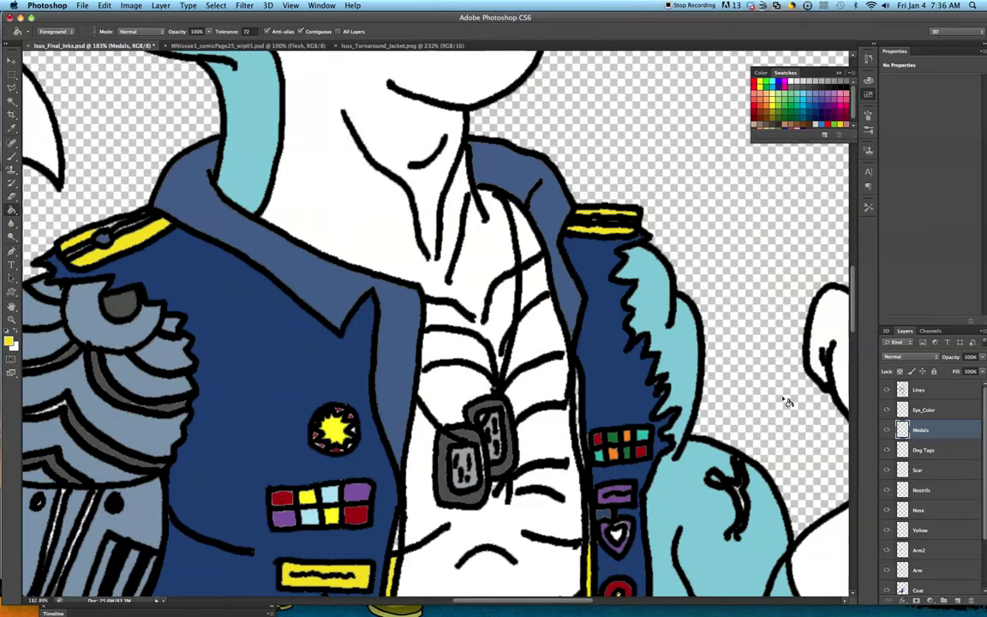
{"action": "scroll", "coordinate": [742, 342], "scroll_direction": "down", "scroll_amount": 15}
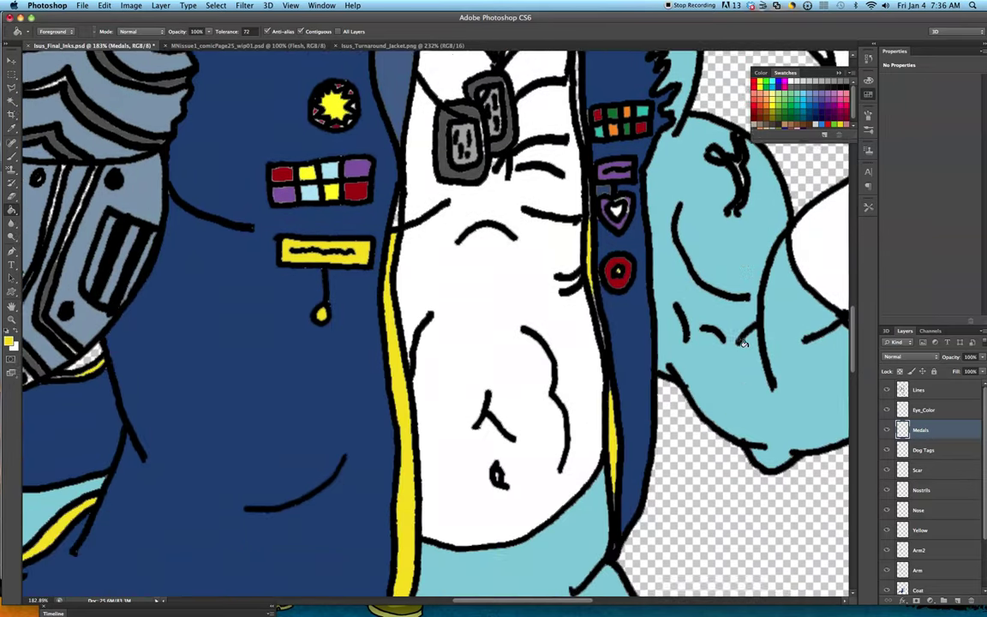
{"action": "scroll", "coordinate": [742, 342], "scroll_direction": "down", "scroll_amount": 20}
{"action": "scroll", "coordinate": [742, 341], "scroll_direction": "up", "scroll_amount": 20}
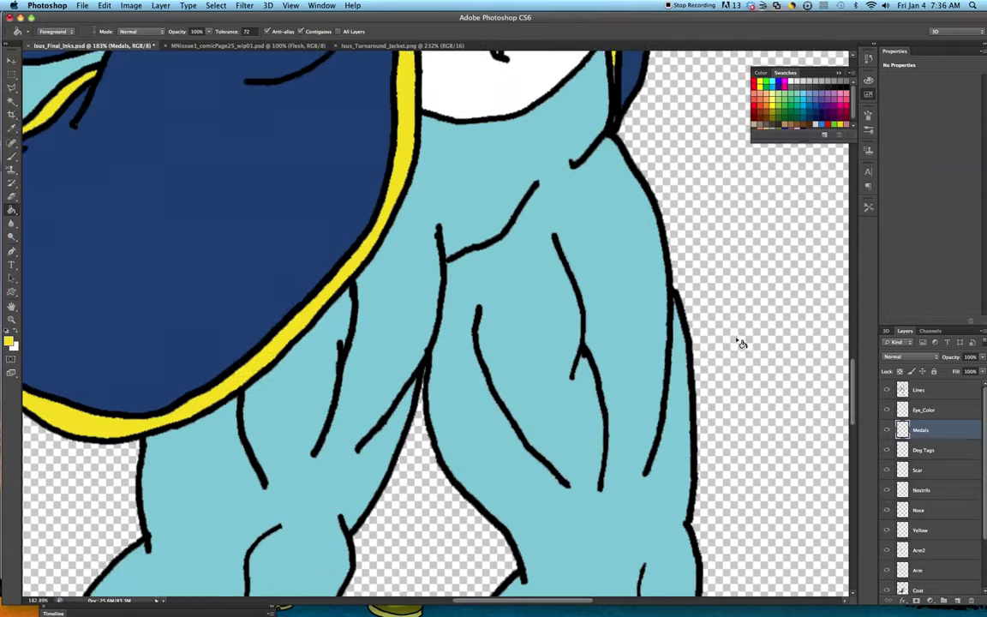
{"action": "scroll", "coordinate": [743, 342], "scroll_direction": "up", "scroll_amount": 5}
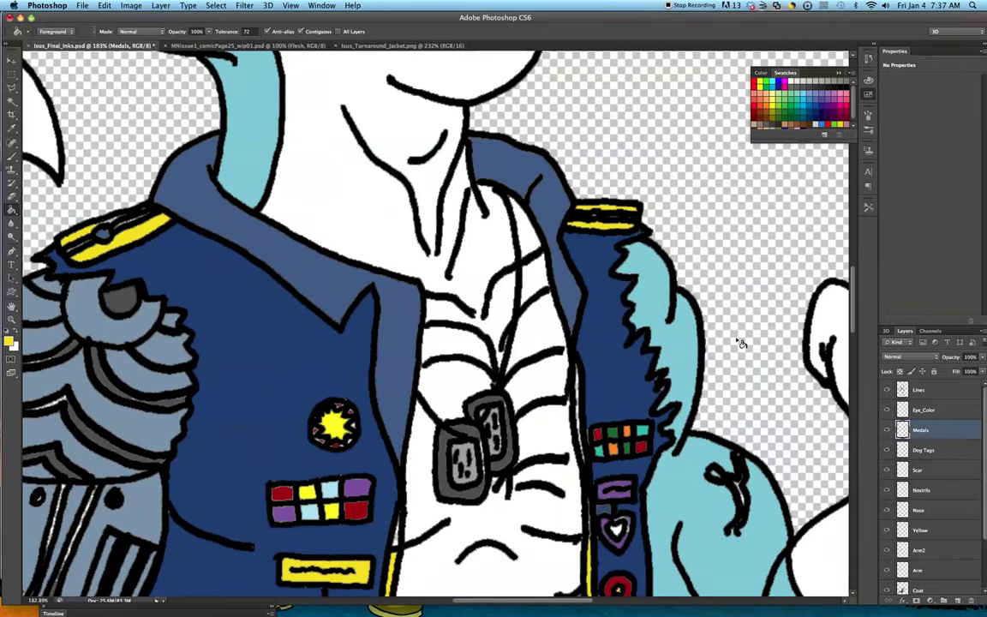
{"action": "scroll", "coordinate": [742, 342], "scroll_direction": "up", "scroll_amount": 15}
{"action": "scroll", "coordinate": [742, 341], "scroll_direction": "up", "scroll_amount": 20}
{"action": "scroll", "coordinate": [743, 342], "scroll_direction": "down", "scroll_amount": 11}
{"action": "scroll", "coordinate": [742, 342], "scroll_direction": "down", "scroll_amount": 15}
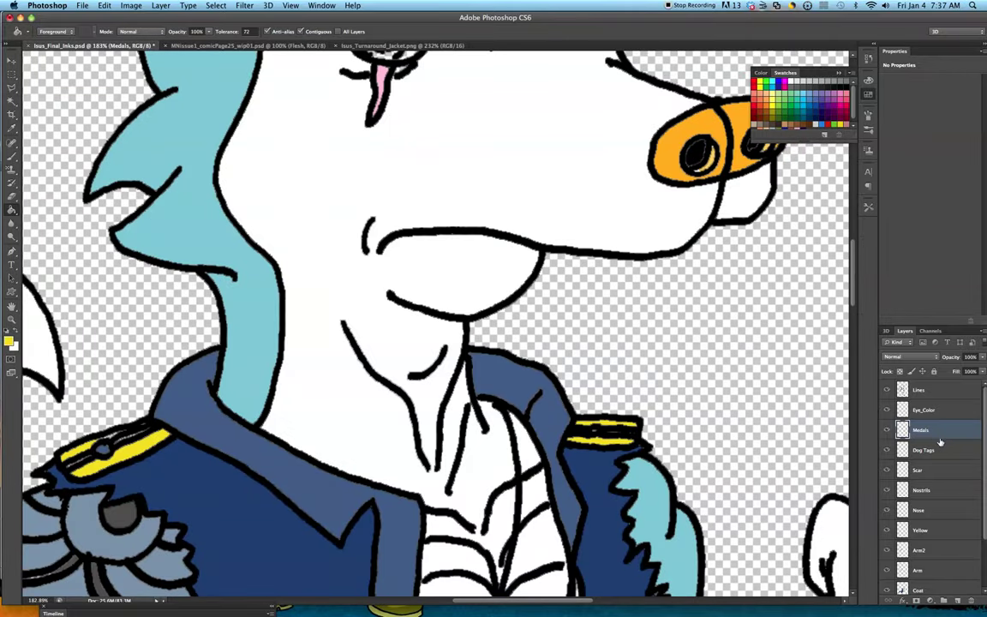
Step: Add a new layer named Inner_Ears directly above the Nostrils layer
{"action": "left_click", "coordinate": [931, 490]}
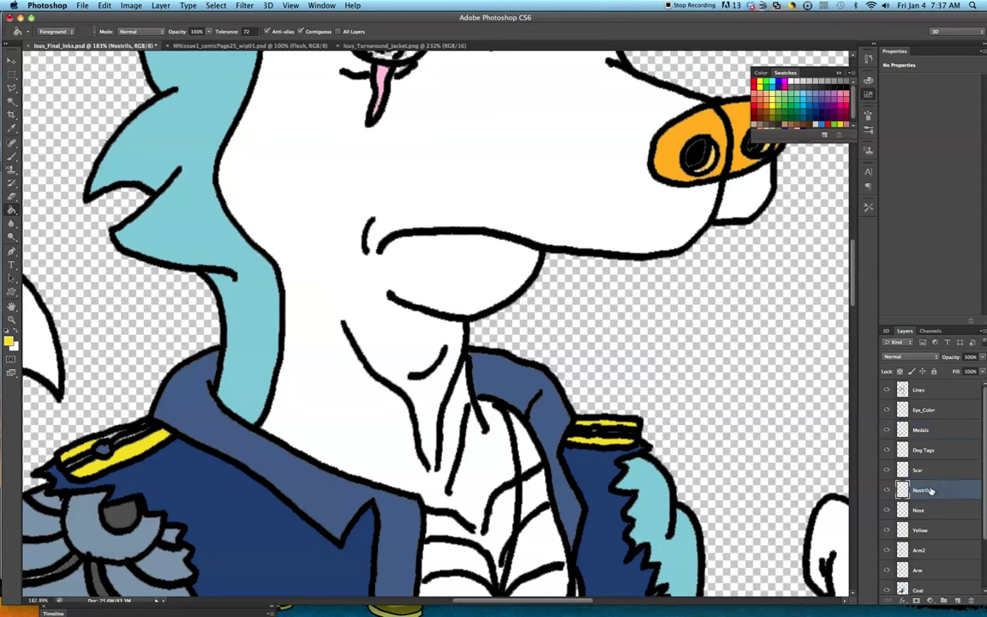
{"action": "key", "text": "super+shift+n"}
{"action": "type", "text": "Inner"}
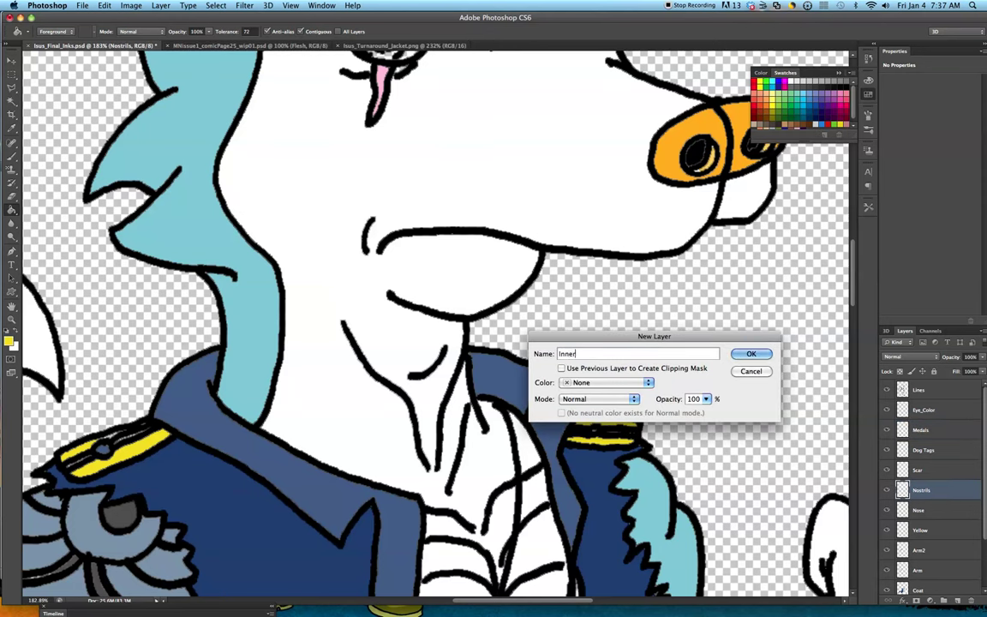
{"action": "type", "text": "_Ears"}
{"action": "left_click", "coordinate": [751, 354]}
Step: Sample the inner-ear pink from the front view in the jacket turnaround reference and return to the inked wolf file
{"action": "scroll", "coordinate": [594, 348], "scroll_direction": "up", "scroll_amount": 6}
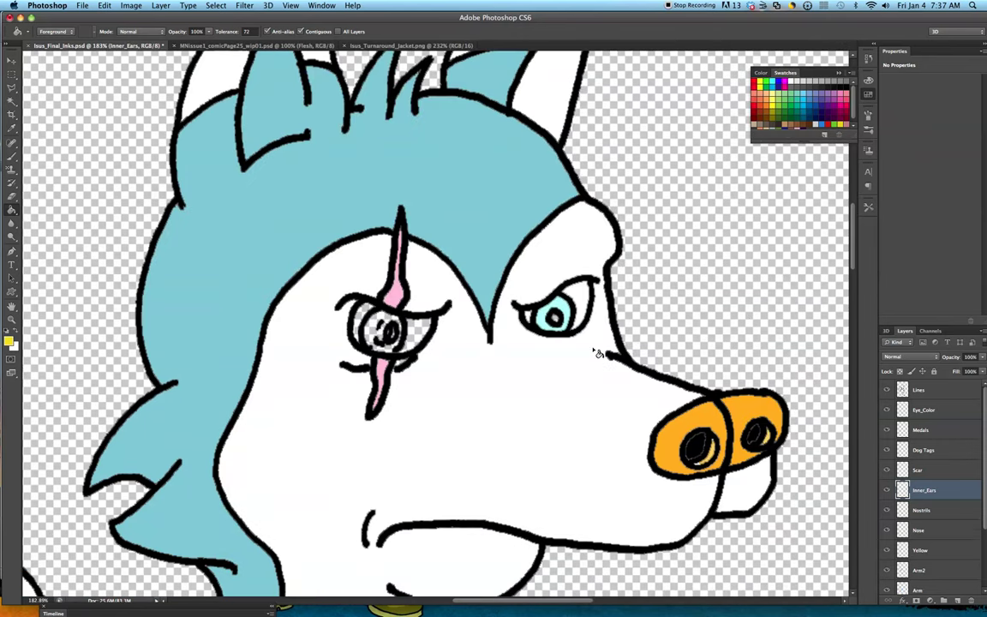
{"action": "scroll", "coordinate": [597, 353], "scroll_direction": "up", "scroll_amount": 2}
{"action": "left_click", "coordinate": [385, 44]}
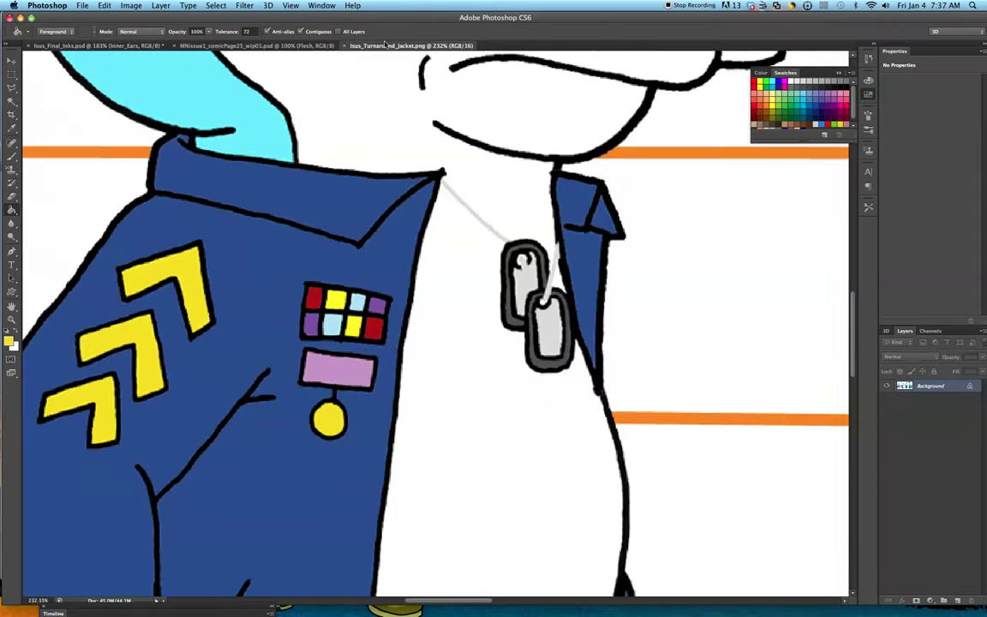
{"action": "scroll", "coordinate": [496, 333], "scroll_direction": "up", "scroll_amount": 5}
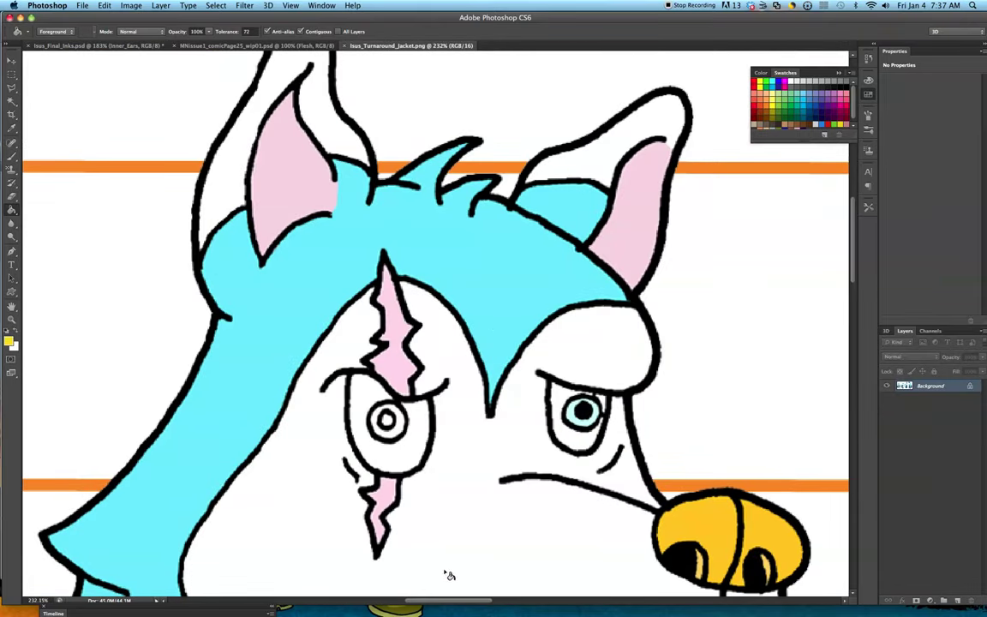
{"action": "left_click_drag", "start_coordinate": [433, 600], "coordinate": [331, 600]}
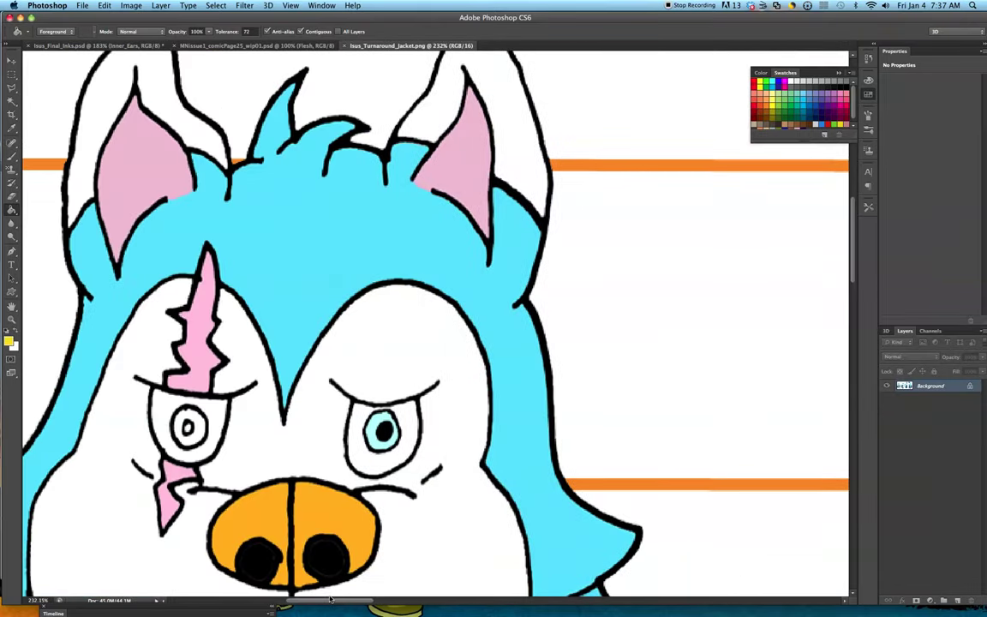
{"action": "scroll", "coordinate": [174, 402], "scroll_direction": "left", "scroll_amount": 5}
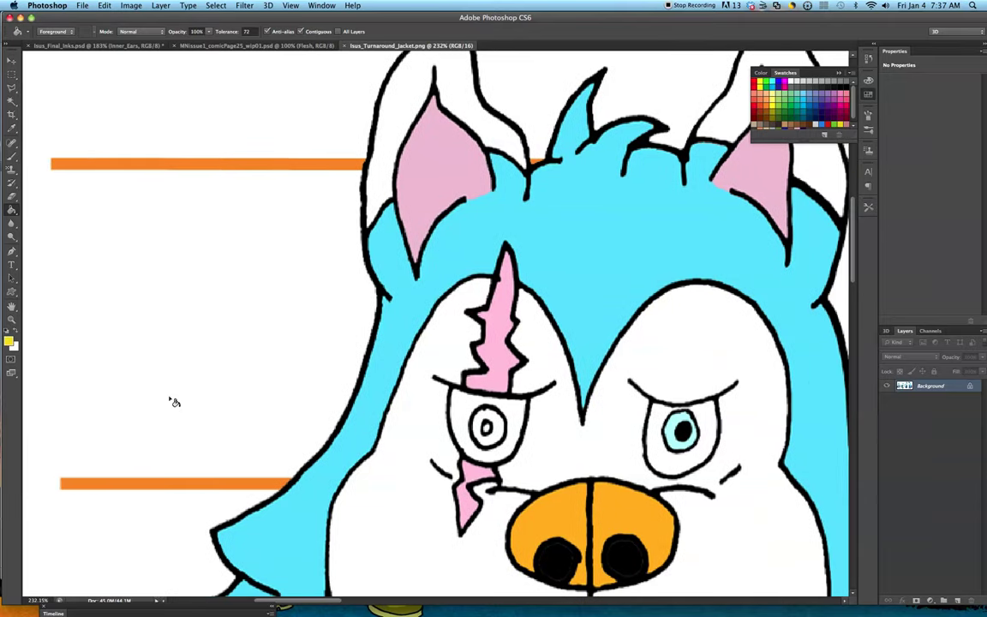
{"action": "left_click", "coordinate": [12, 127]}
{"action": "left_click", "coordinate": [461, 161]}
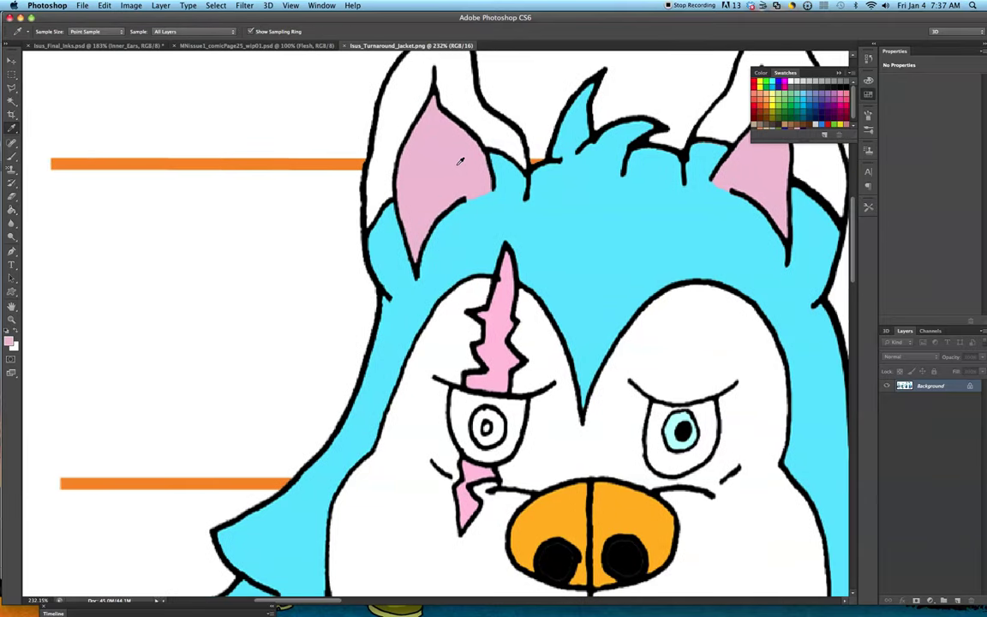
{"action": "left_click", "coordinate": [84, 46]}
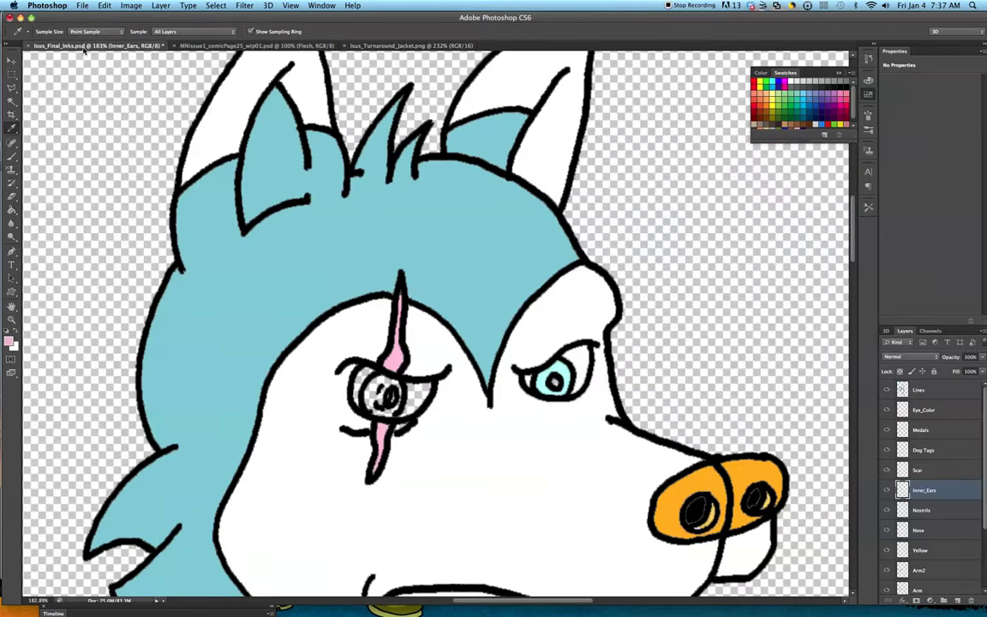
Step: Select the connected head-fur and near inner-ear area from the Lines layer with the Magic Wand
{"action": "left_click", "coordinate": [8, 160]}
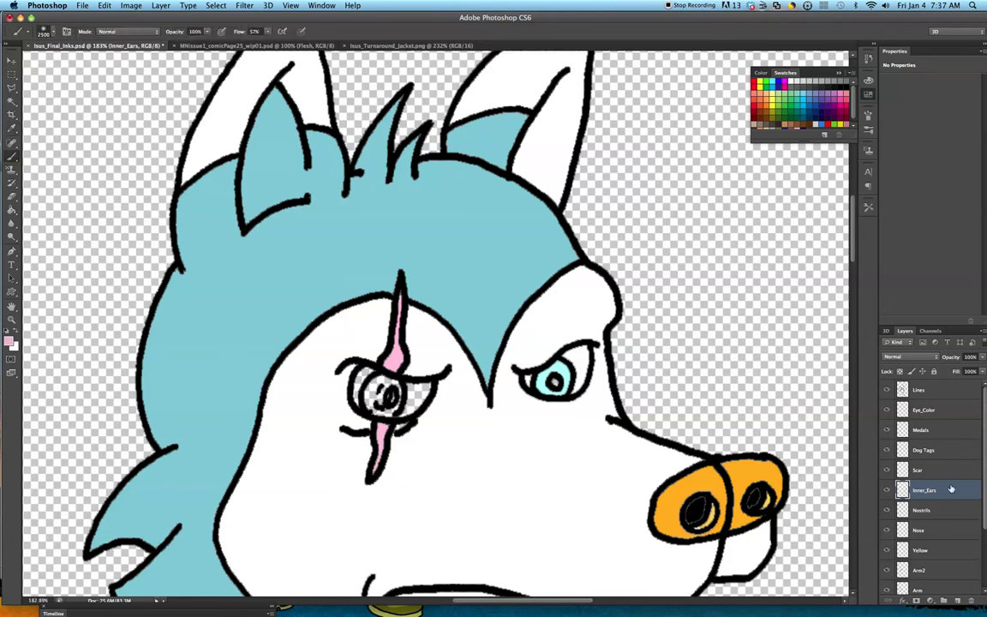
{"action": "left_click", "coordinate": [919, 393]}
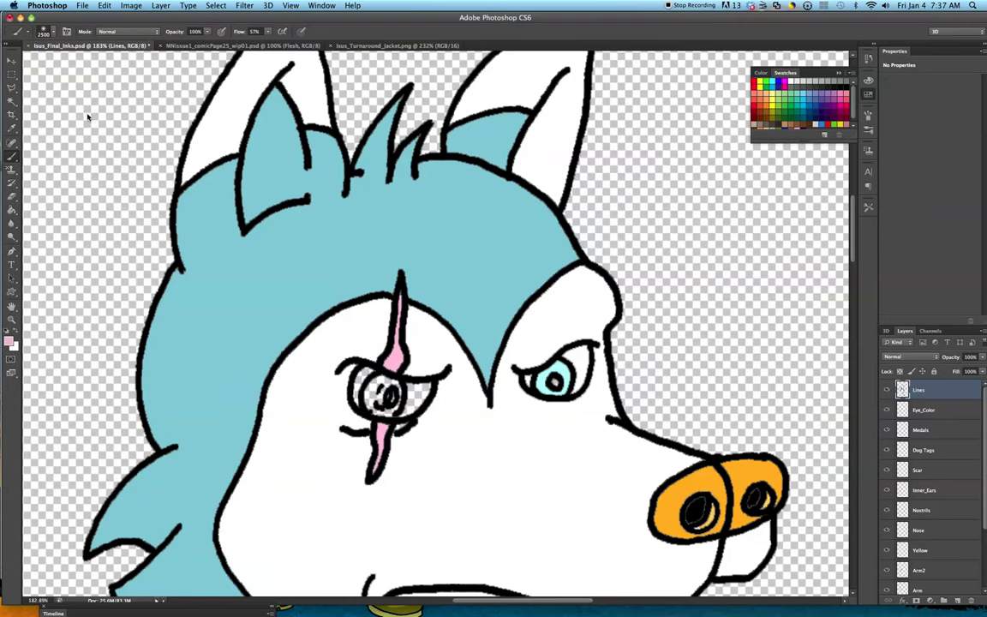
{"action": "key", "text": "w"}
{"action": "left_click", "coordinate": [267, 152]}
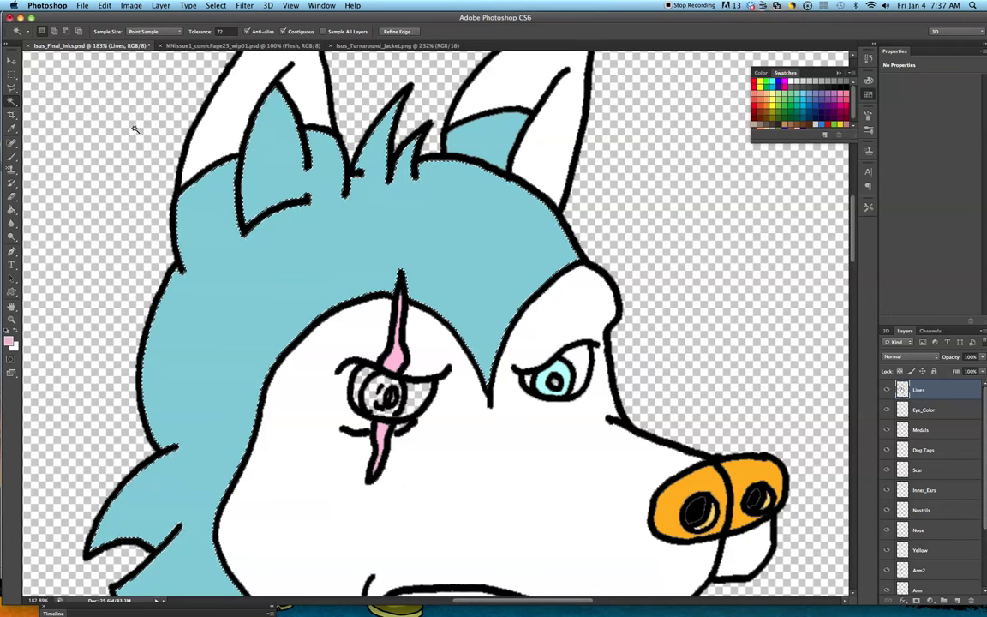
Step: Set up a hard round brush at 20 px with 100% flow for painting the near ear's inside
{"action": "key", "text": "b"}
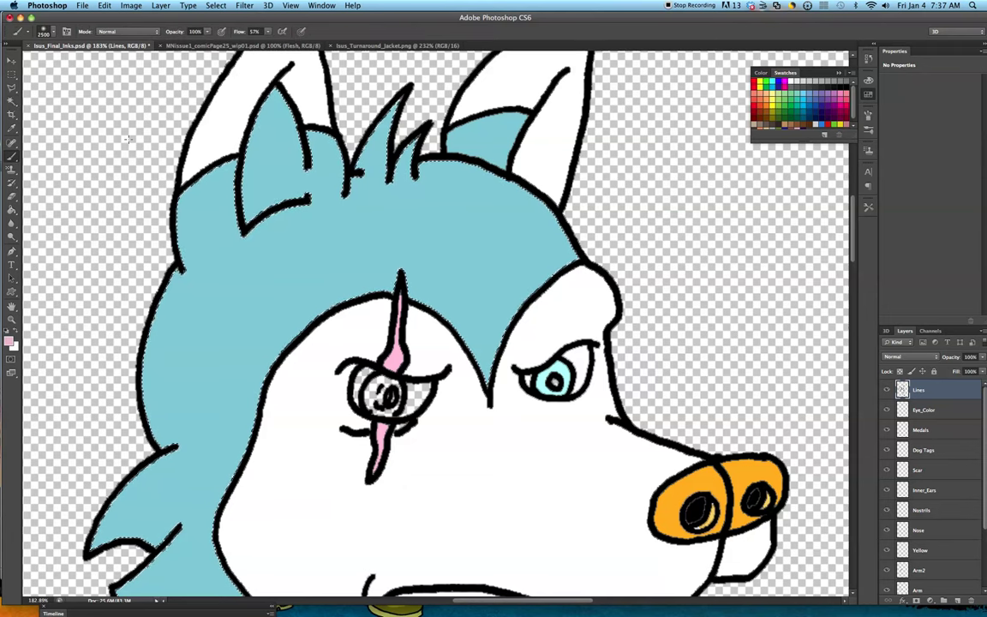
{"action": "right_click", "coordinate": [125, 141]}
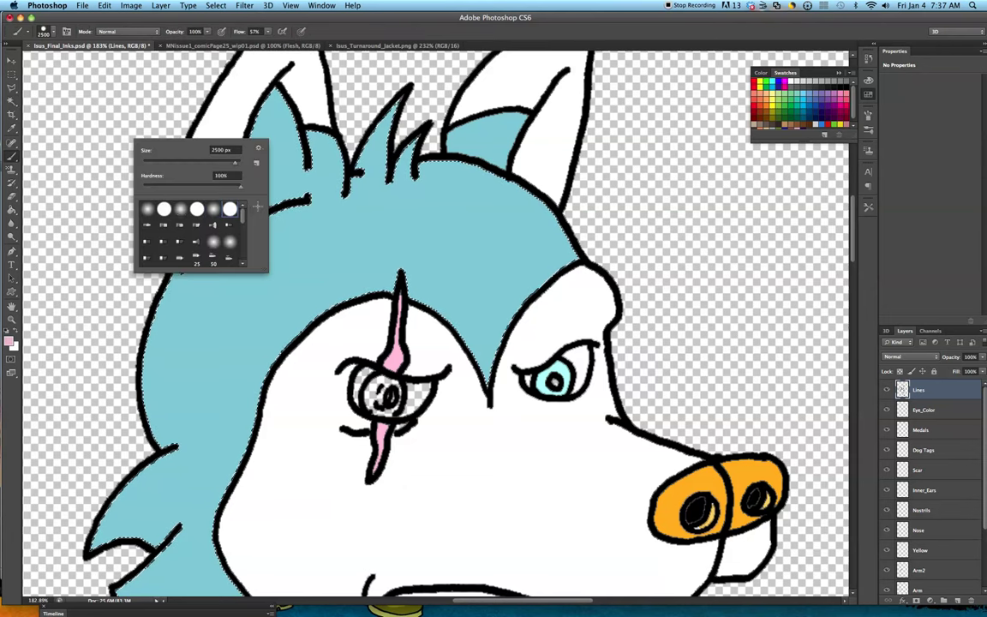
{"action": "key", "text": "Return"}
{"action": "left_click_drag", "start_coordinate": [268, 42], "coordinate": [294, 42]}
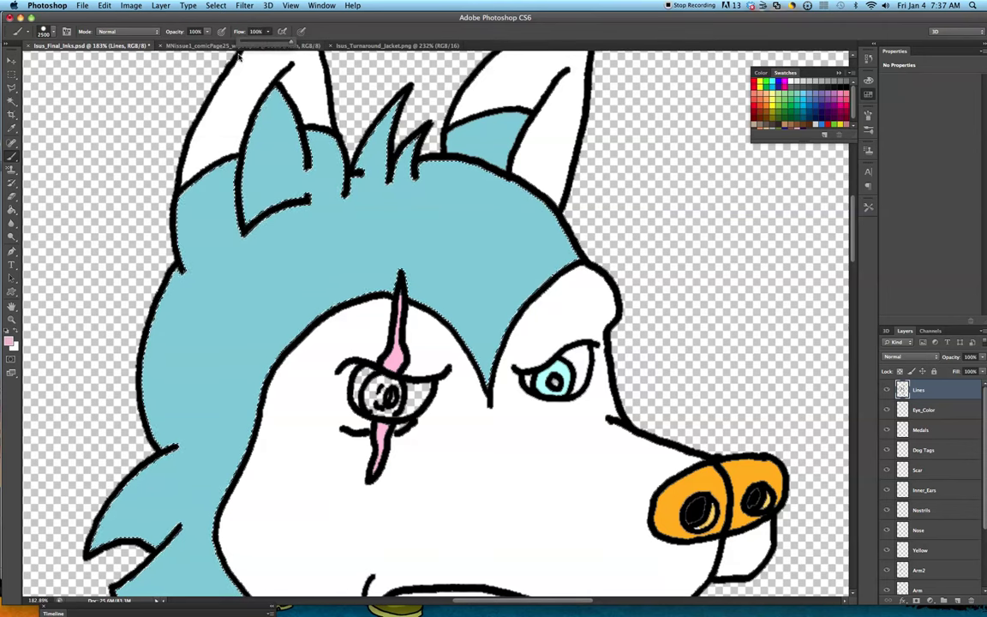
{"action": "key", "text": "bracketleft"}
{"action": "key", "text": "bracketleft"}
{"action": "key", "text": "bracketright"}
{"action": "key", "text": "bracketright"}
{"action": "key", "text": "bracketright"}
{"action": "key", "text": "bracketright"}
{"action": "key", "text": "bracketright"}
{"action": "key", "text": "bracketright"}
{"action": "key", "text": "bracketright"}
{"action": "key", "text": "bracketright"}
{"action": "key", "text": "bracketright"}
{"action": "key", "text": "bracketright"}
{"action": "key", "text": "bracketright"}
{"action": "key", "text": "bracketright"}
{"action": "key", "text": "bracketright"}
{"action": "key", "text": "bracketright"}
{"action": "key", "text": "bracketright"}
{"action": "key", "text": "bracketleft"}
{"action": "key", "text": "bracketleft"}
{"action": "key", "text": "bracketleft"}
{"action": "key", "text": "bracketleft"}
{"action": "key", "text": "bracketleft"}
{"action": "key", "text": "bracketleft"}
{"action": "key", "text": "bracketleft"}
{"action": "key", "text": "bracketleft"}
{"action": "key", "text": "bracketleft"}
{"action": "key", "text": "bracketleft"}
{"action": "key", "text": "bracketleft"}
{"action": "key", "text": "bracketleft"}
{"action": "key", "text": "bracketleft"}
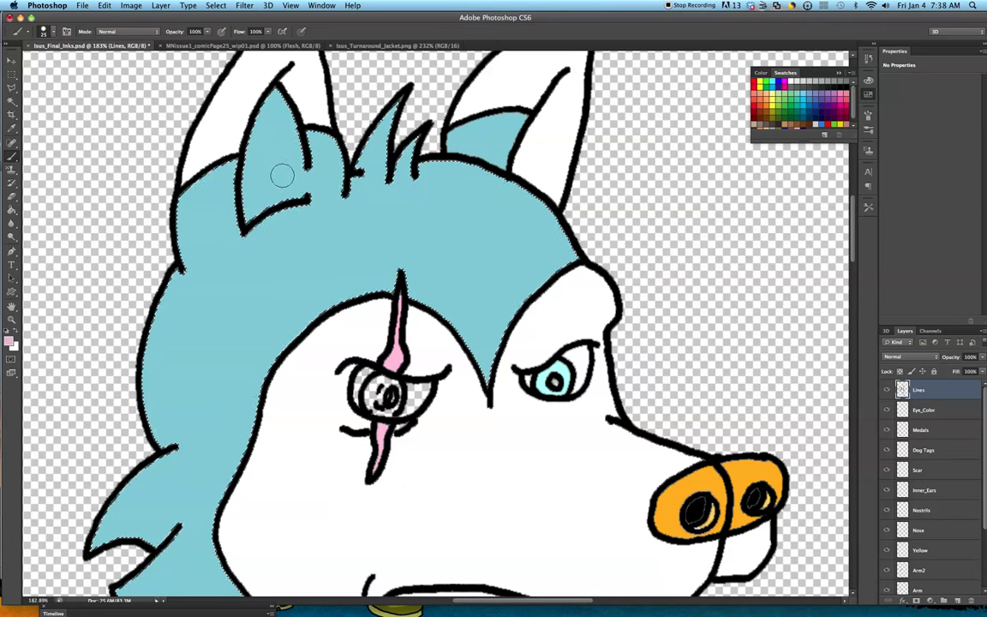
{"action": "key", "text": "bracketleft"}
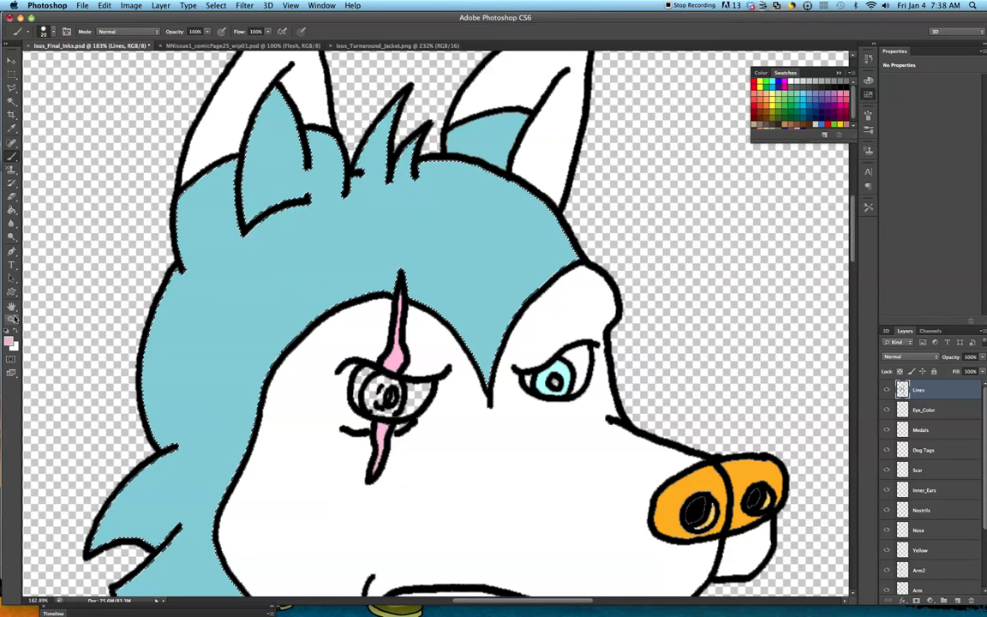
{"action": "key", "text": "z"}
{"action": "left_click_drag", "start_coordinate": [254, 186], "coordinate": [289, 183]}
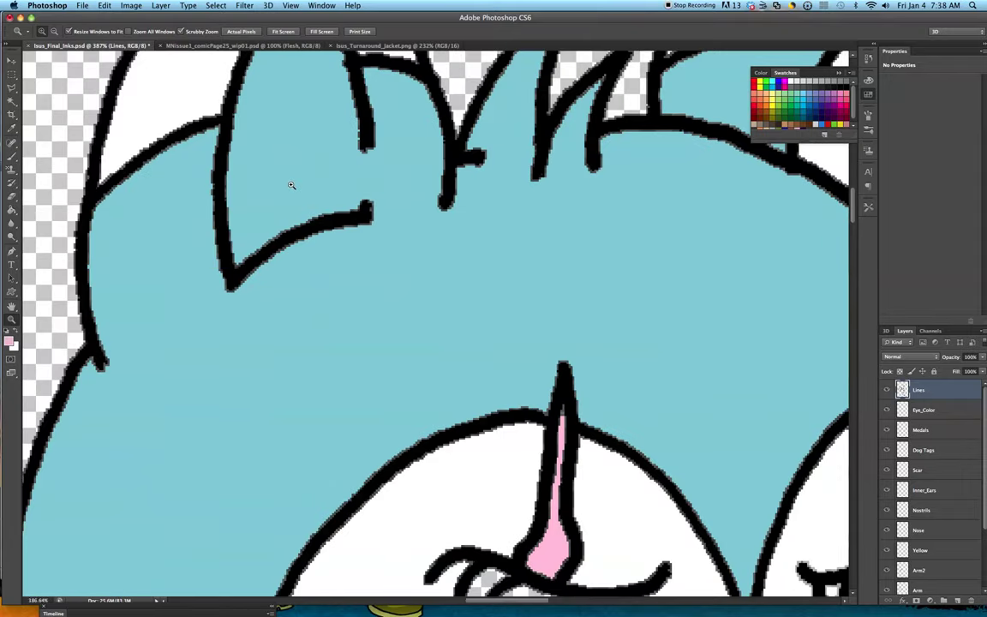
{"action": "scroll", "coordinate": [465, 256], "scroll_direction": "up", "scroll_amount": 5}
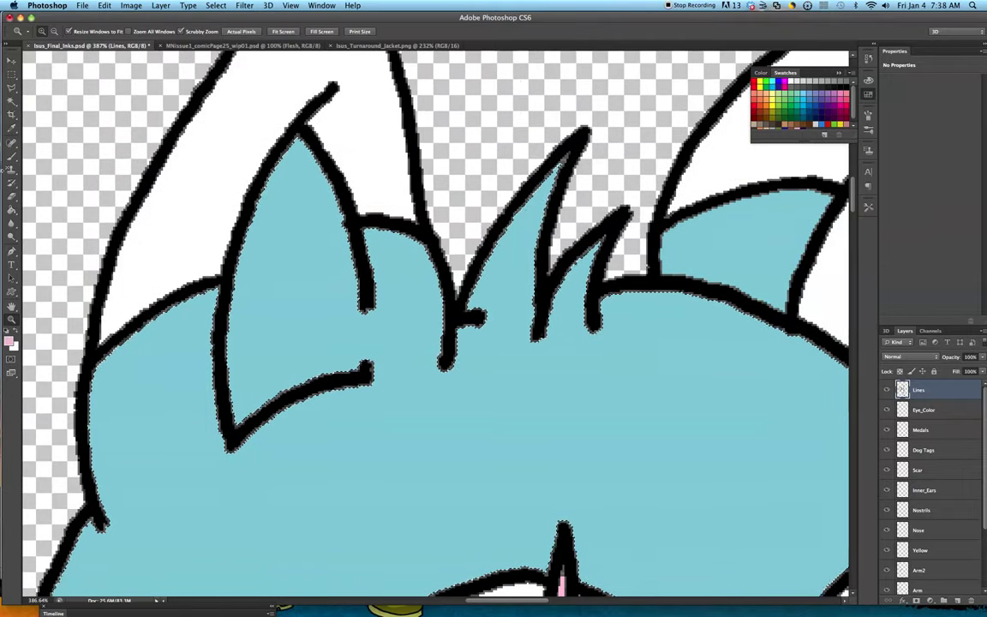
{"action": "key", "text": "b"}
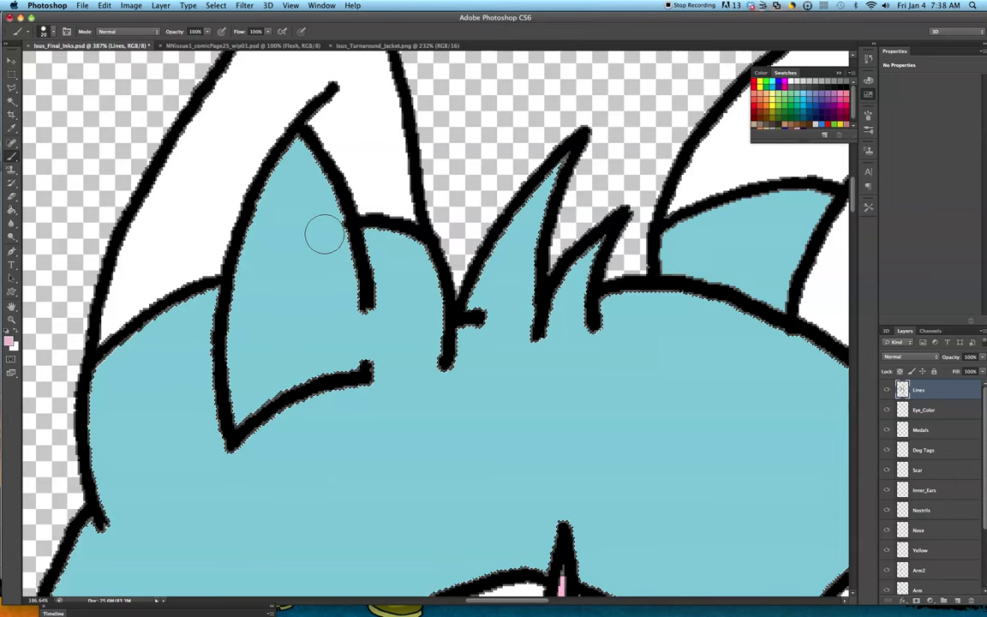
{"action": "mouse_move", "coordinate": [317, 246]}
{"action": "left_mouse_down"}
{"action": "mouse_move", "coordinate": [308, 243]}
{"action": "mouse_move", "coordinate": [298, 289]}
{"action": "left_mouse_up"}
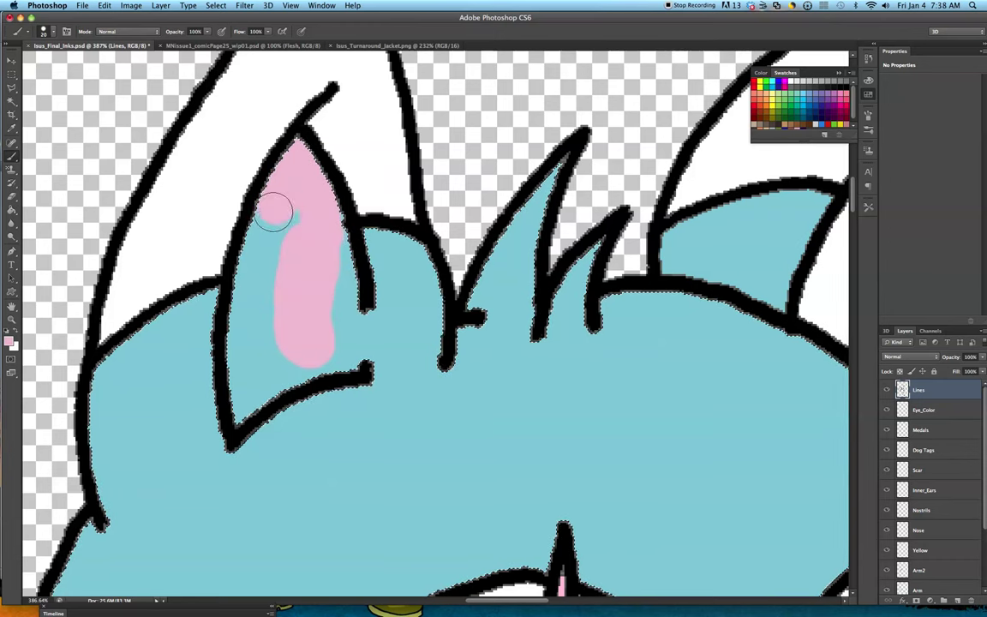
{"action": "left_click_drag", "start_coordinate": [264, 334], "coordinate": [343, 349]}
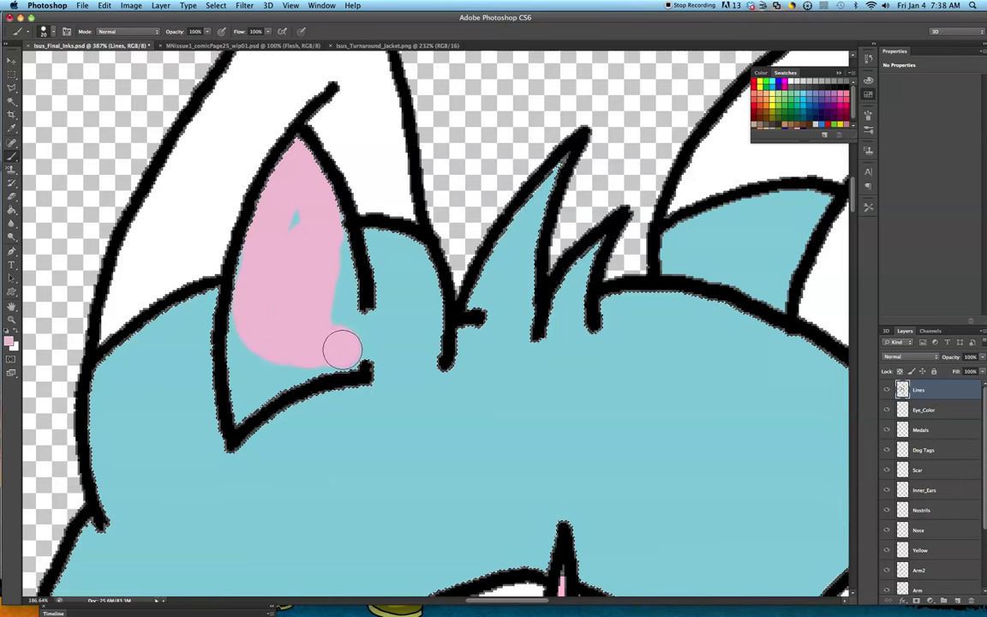
{"action": "mouse_move", "coordinate": [271, 321]}
{"action": "left_mouse_down"}
{"action": "mouse_move", "coordinate": [247, 317]}
{"action": "mouse_move", "coordinate": [238, 396]}
{"action": "mouse_move", "coordinate": [248, 383]}
{"action": "left_mouse_up"}
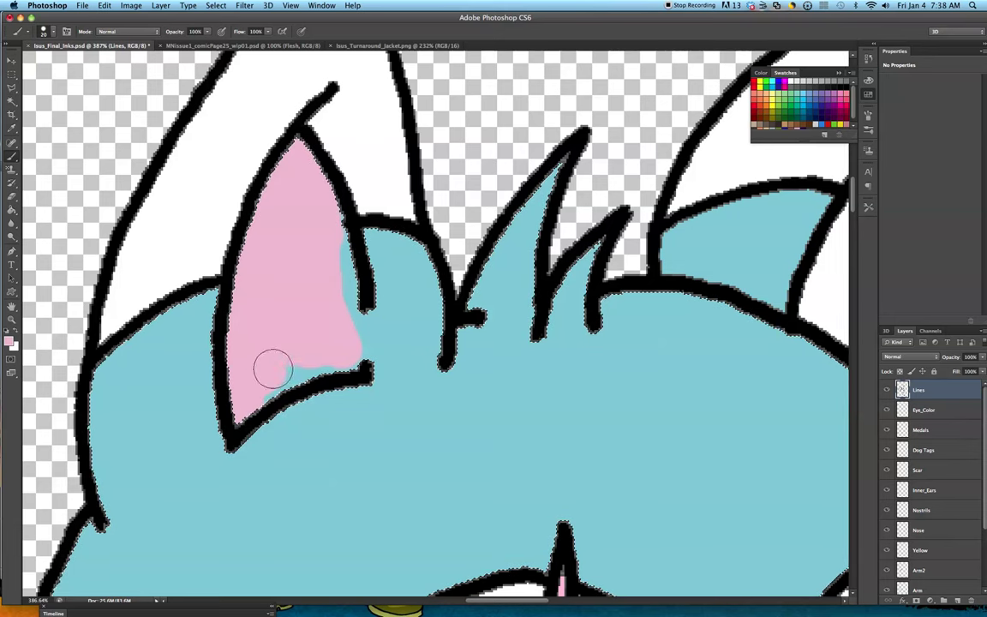
{"action": "mouse_move", "coordinate": [346, 355]}
{"action": "left_mouse_down"}
{"action": "mouse_move", "coordinate": [304, 359]}
{"action": "mouse_move", "coordinate": [279, 377]}
{"action": "left_mouse_up"}
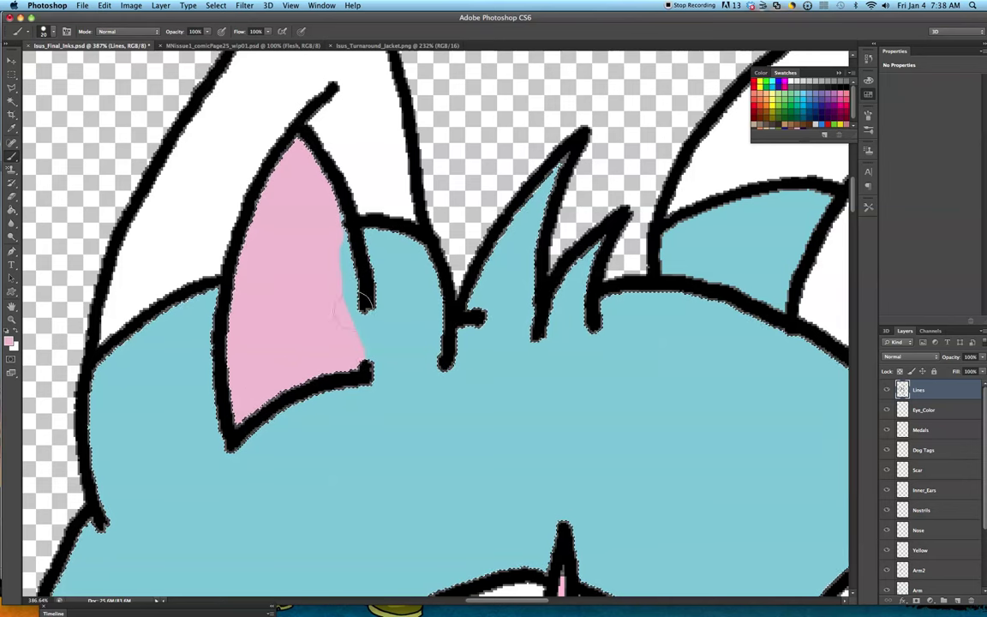
{"action": "left_click_drag", "start_coordinate": [326, 219], "coordinate": [339, 351]}
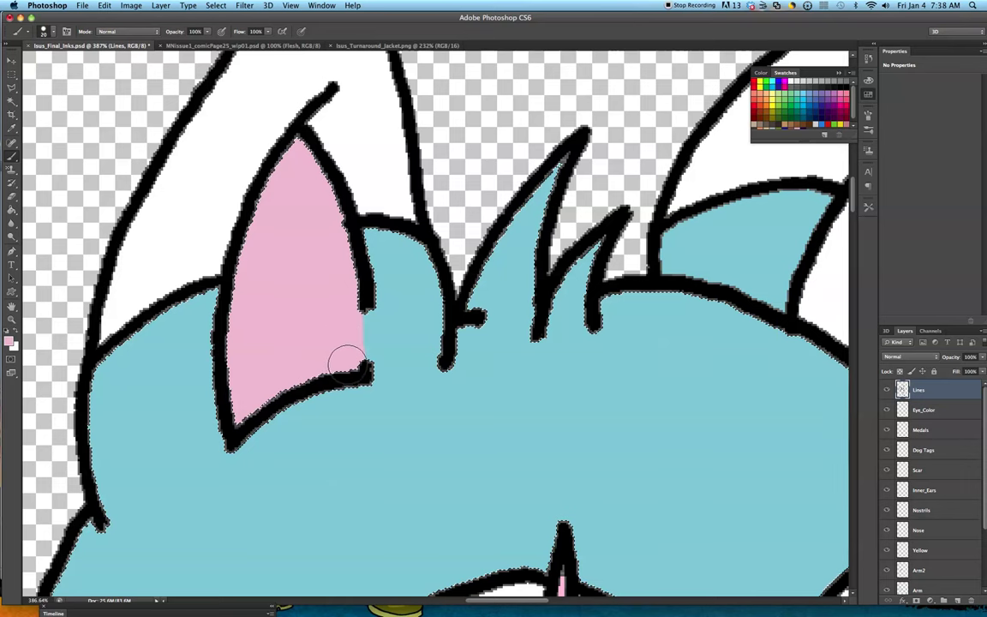
{"action": "left_click_drag", "start_coordinate": [347, 354], "coordinate": [351, 317]}
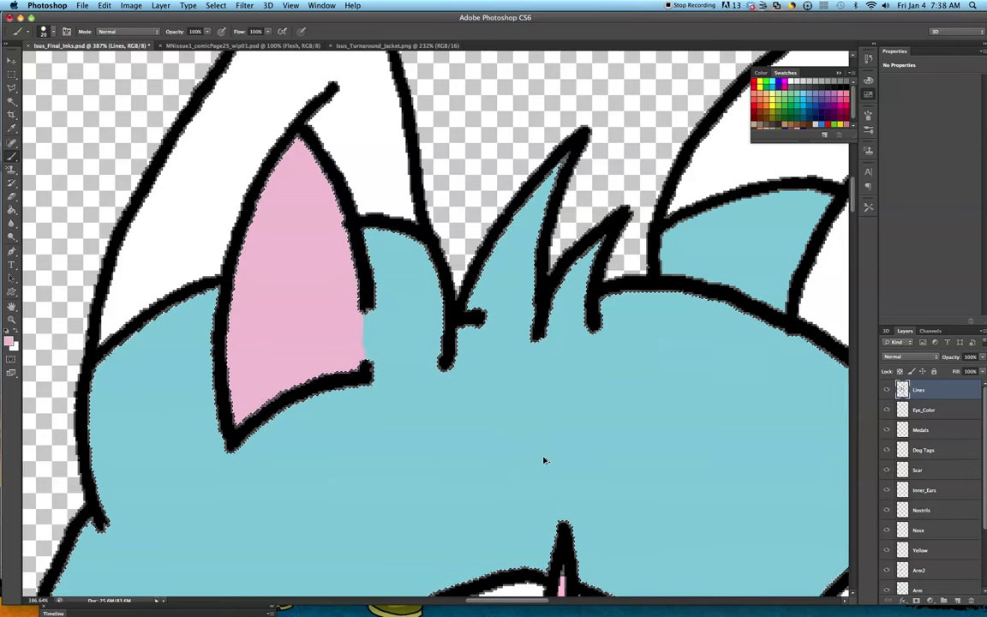
{"action": "key", "text": "super+alt+z"}
{"action": "key", "text": "super+alt+z"}
{"action": "key", "text": "super+alt+z"}
{"action": "key", "text": "super+alt+z"}
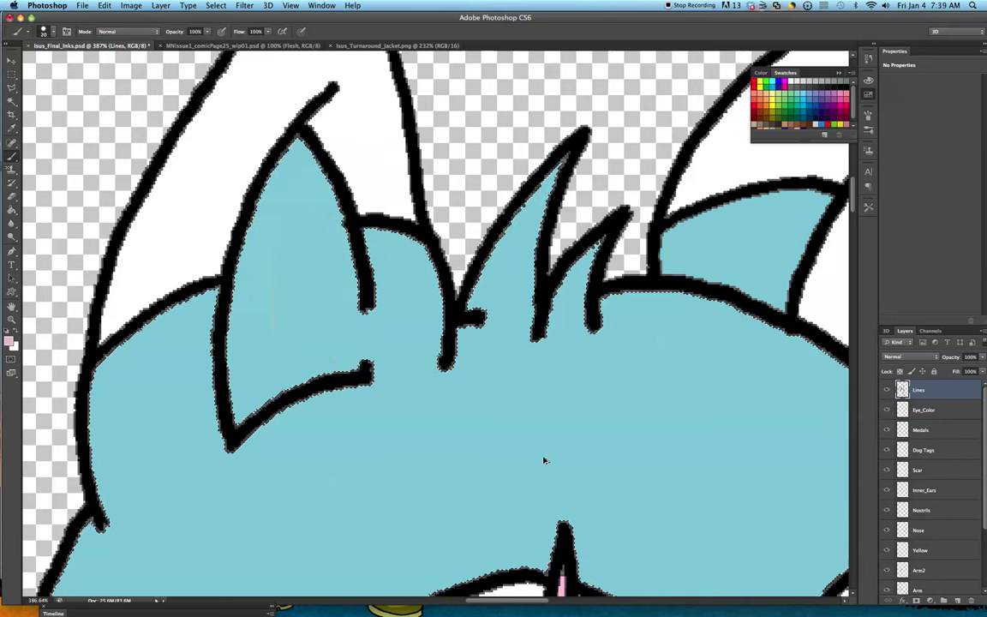
Step: Paint the near ear's inside with the sampled pink on Inner_Ears using a 10 px brush, closing off the gap in the outline
{"action": "left_click", "coordinate": [934, 491]}
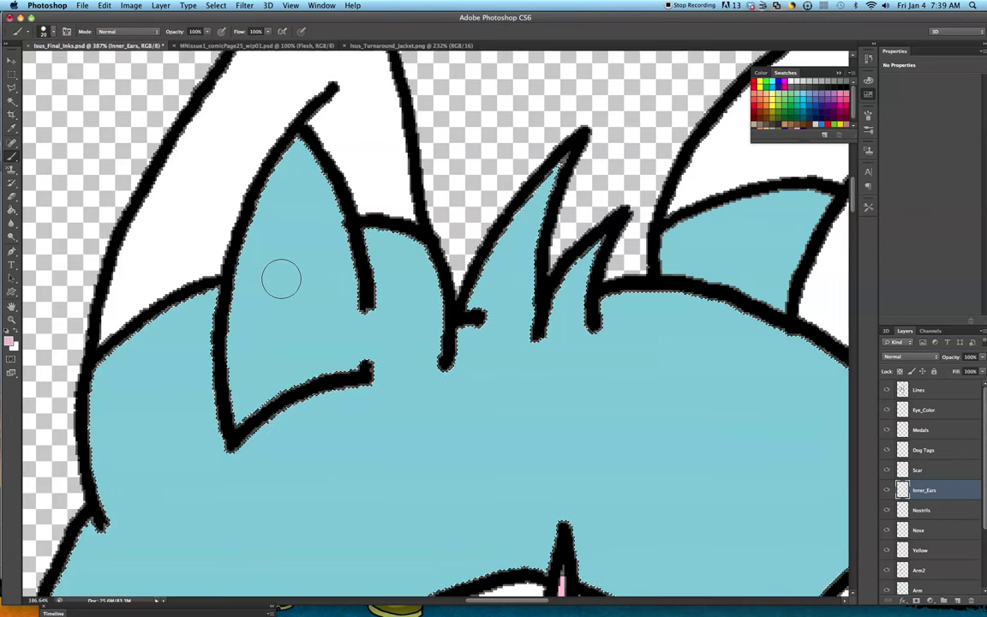
{"action": "key", "text": "bracketleft"}
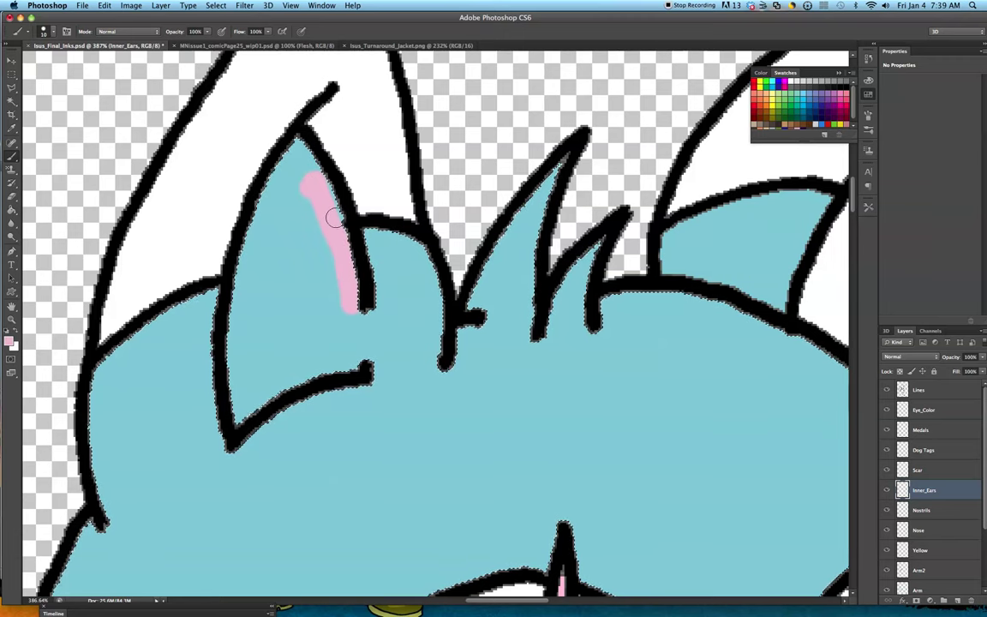
{"action": "mouse_move", "coordinate": [302, 153]}
{"action": "left_mouse_down"}
{"action": "mouse_move", "coordinate": [293, 151]}
{"action": "mouse_move", "coordinate": [269, 210]}
{"action": "mouse_move", "coordinate": [262, 284]}
{"action": "left_mouse_up"}
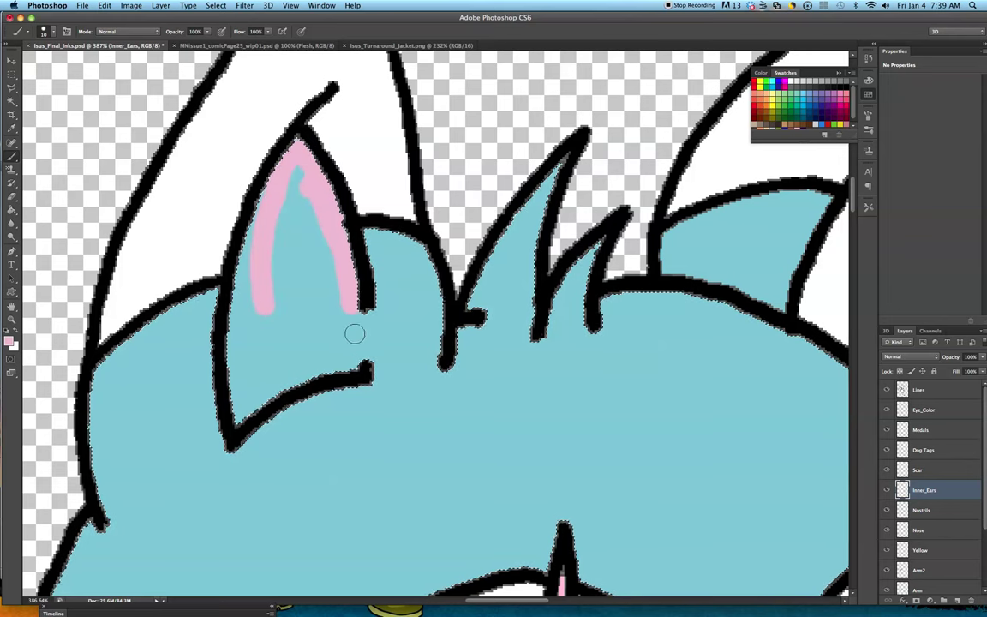
{"action": "left_click", "coordinate": [353, 360]}
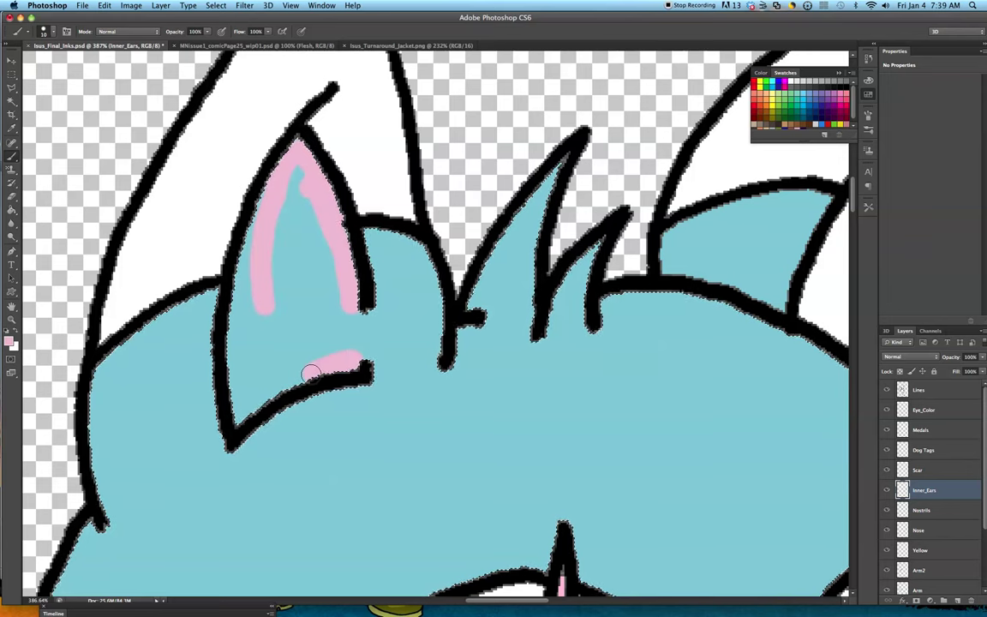
{"action": "left_click_drag", "start_coordinate": [310, 373], "coordinate": [326, 363]}
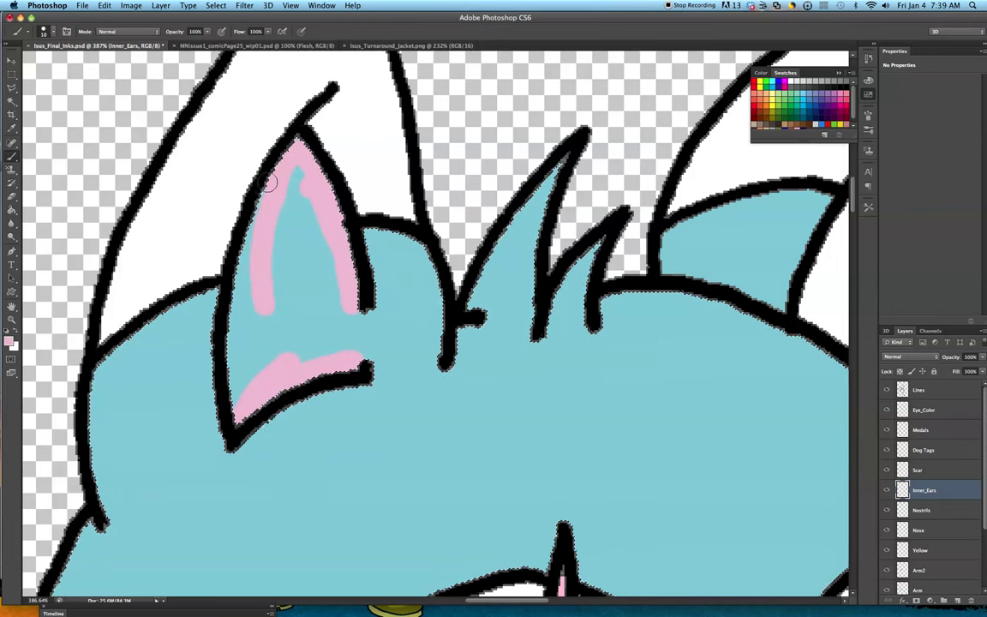
{"action": "left_click_drag", "start_coordinate": [272, 189], "coordinate": [258, 222]}
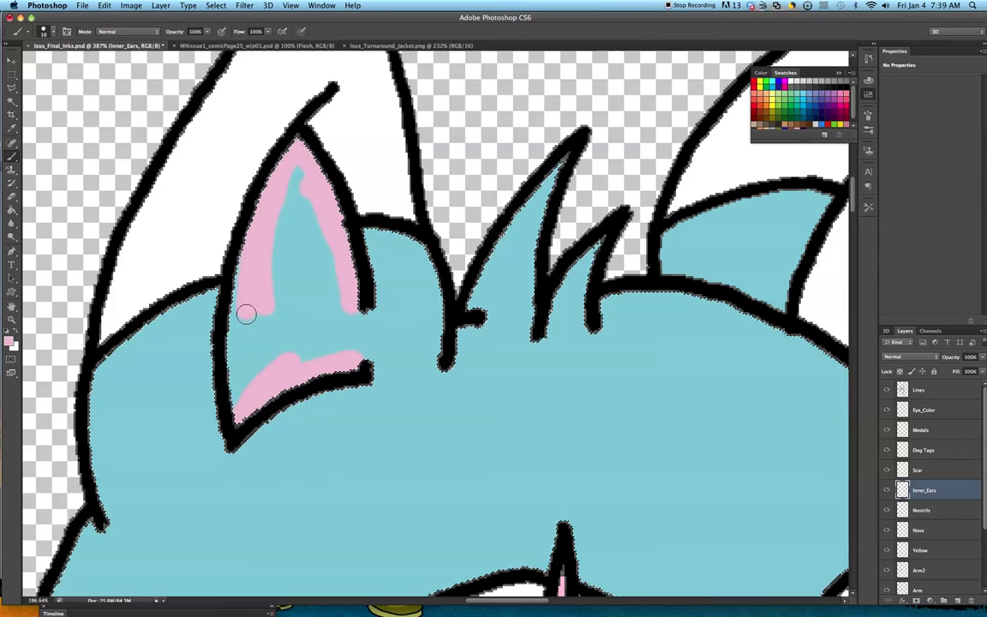
{"action": "mouse_move", "coordinate": [238, 414]}
{"action": "left_mouse_down"}
{"action": "mouse_move", "coordinate": [250, 262]}
{"action": "mouse_move", "coordinate": [243, 388]}
{"action": "mouse_move", "coordinate": [245, 320]}
{"action": "mouse_move", "coordinate": [246, 377]}
{"action": "mouse_move", "coordinate": [268, 287]}
{"action": "mouse_move", "coordinate": [277, 282]}
{"action": "mouse_move", "coordinate": [280, 349]}
{"action": "mouse_move", "coordinate": [297, 305]}
{"action": "mouse_move", "coordinate": [290, 342]}
{"action": "mouse_move", "coordinate": [308, 316]}
{"action": "mouse_move", "coordinate": [300, 352]}
{"action": "mouse_move", "coordinate": [314, 332]}
{"action": "mouse_move", "coordinate": [310, 368]}
{"action": "mouse_move", "coordinate": [329, 325]}
{"action": "mouse_move", "coordinate": [319, 300]}
{"action": "mouse_move", "coordinate": [309, 323]}
{"action": "mouse_move", "coordinate": [300, 263]}
{"action": "mouse_move", "coordinate": [277, 306]}
{"action": "mouse_move", "coordinate": [271, 269]}
{"action": "mouse_move", "coordinate": [297, 168]}
{"action": "mouse_move", "coordinate": [300, 201]}
{"action": "mouse_move", "coordinate": [310, 204]}
{"action": "mouse_move", "coordinate": [304, 234]}
{"action": "mouse_move", "coordinate": [323, 275]}
{"action": "mouse_move", "coordinate": [321, 224]}
{"action": "mouse_move", "coordinate": [342, 336]}
{"action": "mouse_move", "coordinate": [353, 308]}
{"action": "mouse_move", "coordinate": [363, 360]}
{"action": "mouse_move", "coordinate": [363, 308]}
{"action": "left_mouse_up"}
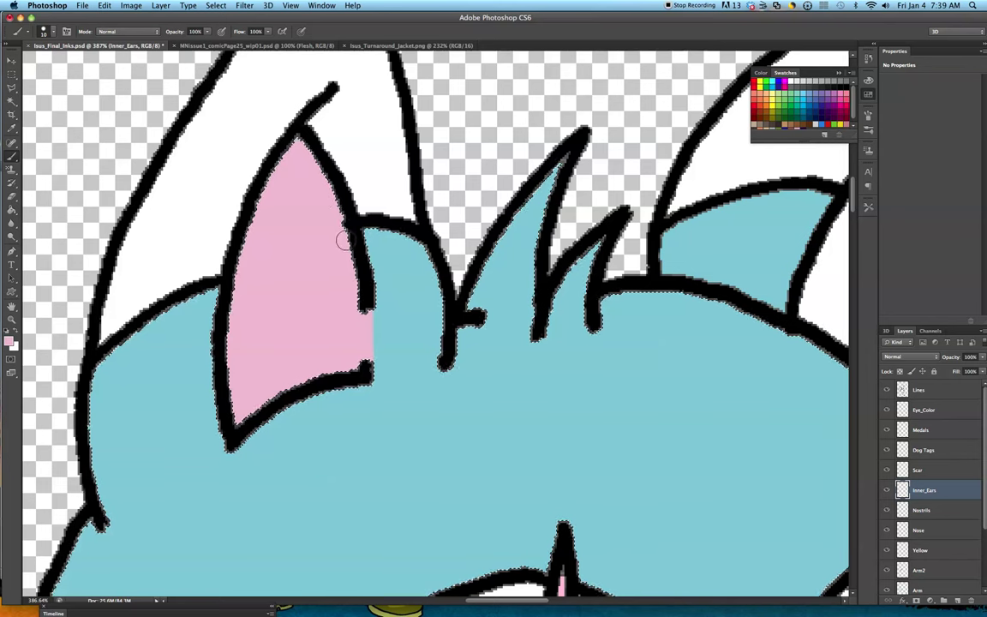
{"action": "mouse_move", "coordinate": [312, 168]}
{"action": "left_mouse_down"}
{"action": "mouse_move", "coordinate": [293, 154]}
{"action": "mouse_move", "coordinate": [284, 176]}
{"action": "left_mouse_up"}
{"action": "left_click_drag", "start_coordinate": [263, 245], "coordinate": [258, 239]}
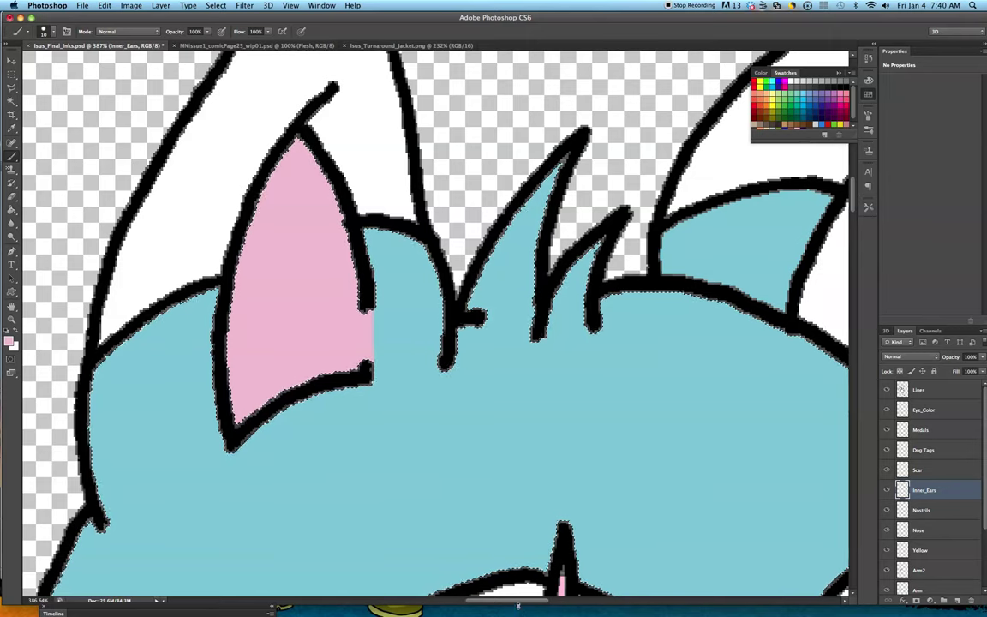
Step: Select the far ear's interior from the Lines layer with the Magic Wand
{"action": "mouse_move", "coordinate": [519, 602]}
{"action": "left_mouse_down"}
{"action": "mouse_move", "coordinate": [574, 605]}
{"action": "mouse_move", "coordinate": [534, 605]}
{"action": "left_mouse_up"}
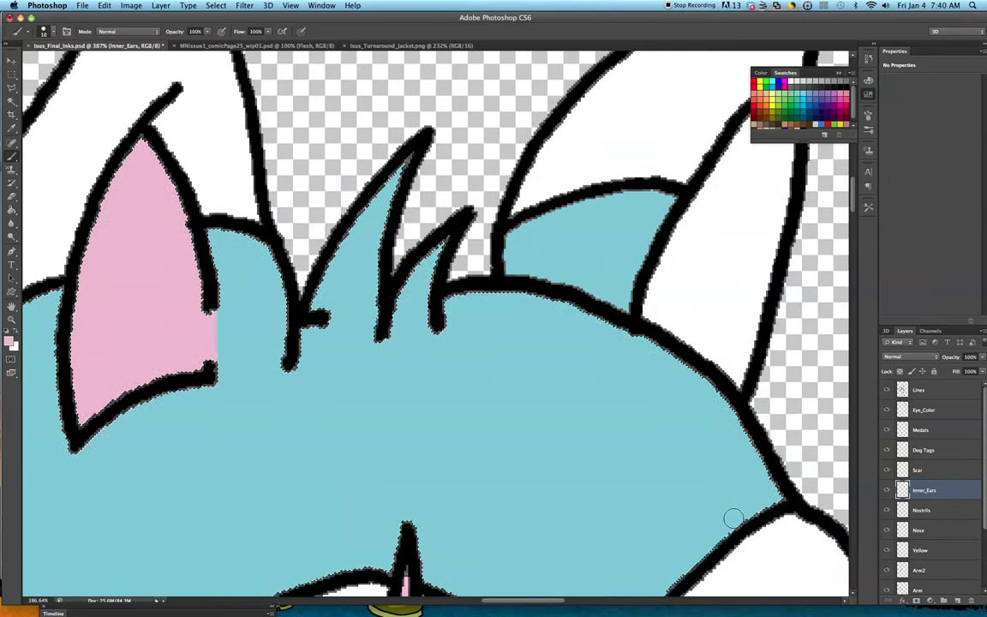
{"action": "scroll", "coordinate": [728, 516], "scroll_direction": "up", "scroll_amount": 5}
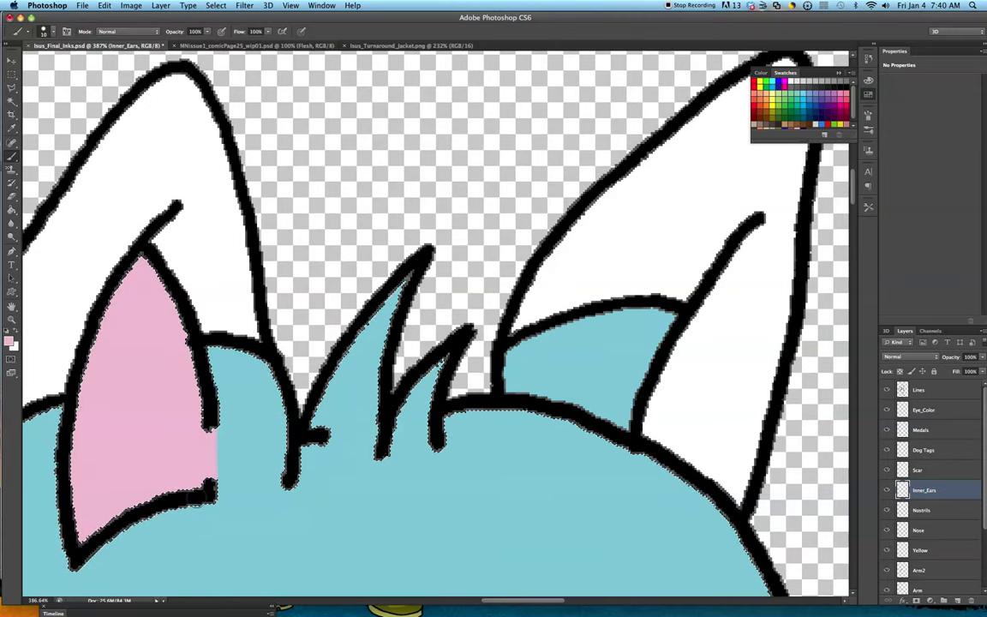
{"action": "left_click", "coordinate": [940, 392]}
{"action": "left_click", "coordinate": [11, 101]}
{"action": "left_click", "coordinate": [697, 381], "text": "shift"}
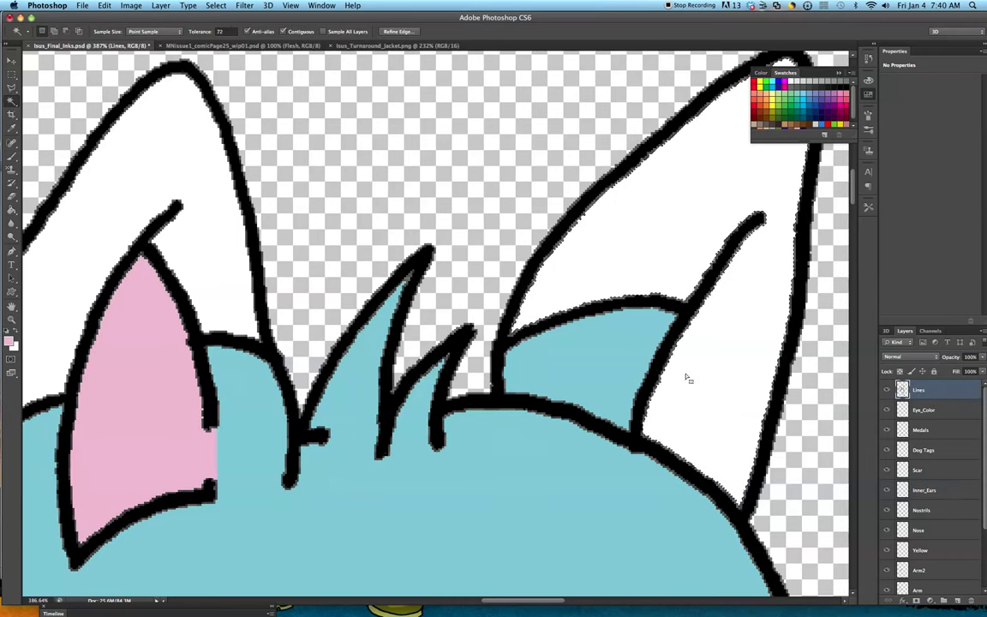
Step: Paint the inside of the far ear pink on the Inner_Ears layer with the 10 px brush, closing off the open top
{"action": "left_click", "coordinate": [923, 490]}
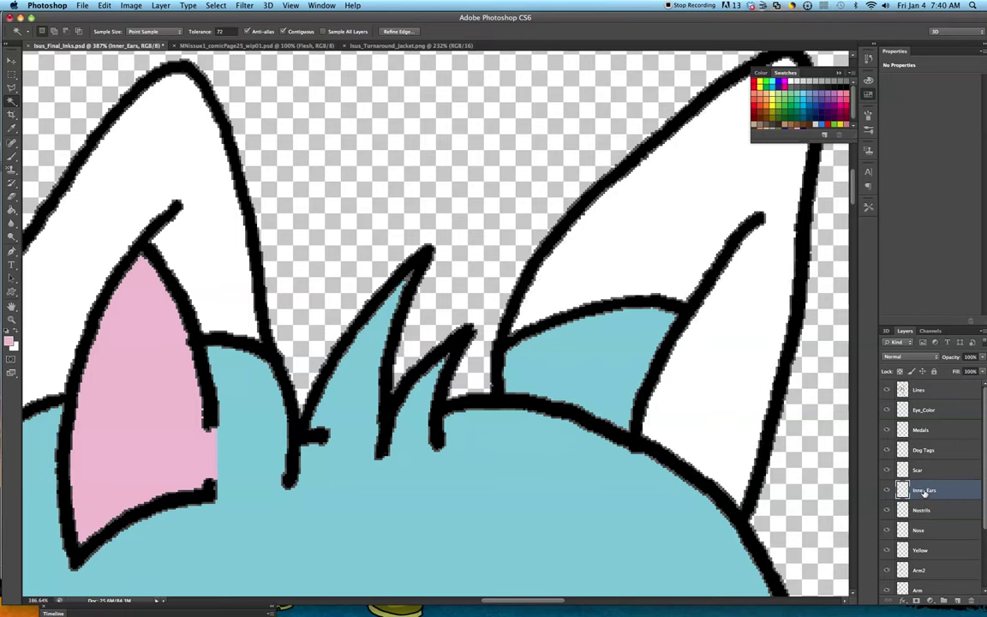
{"action": "left_click_drag", "start_coordinate": [531, 604], "coordinate": [561, 604]}
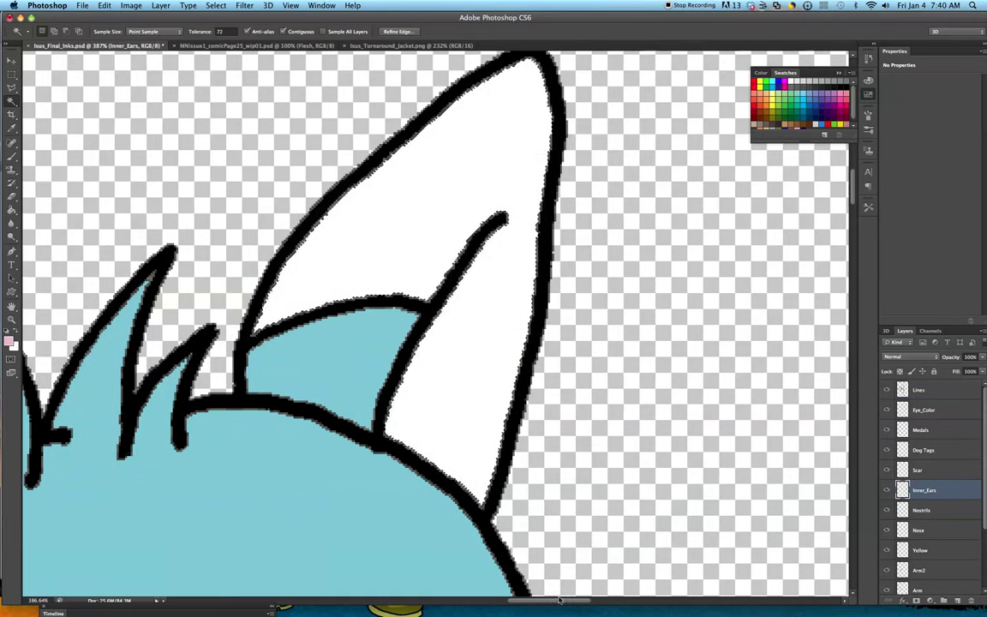
{"action": "left_click", "coordinate": [11, 157]}
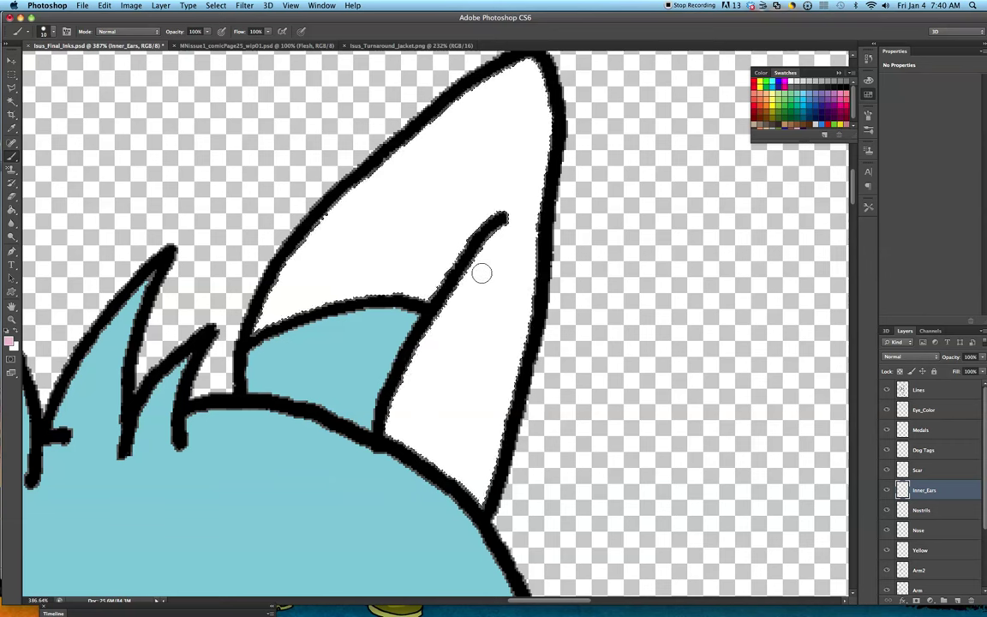
{"action": "mouse_move", "coordinate": [507, 228]}
{"action": "left_mouse_down"}
{"action": "mouse_move", "coordinate": [514, 220]}
{"action": "mouse_move", "coordinate": [526, 233]}
{"action": "left_mouse_up"}
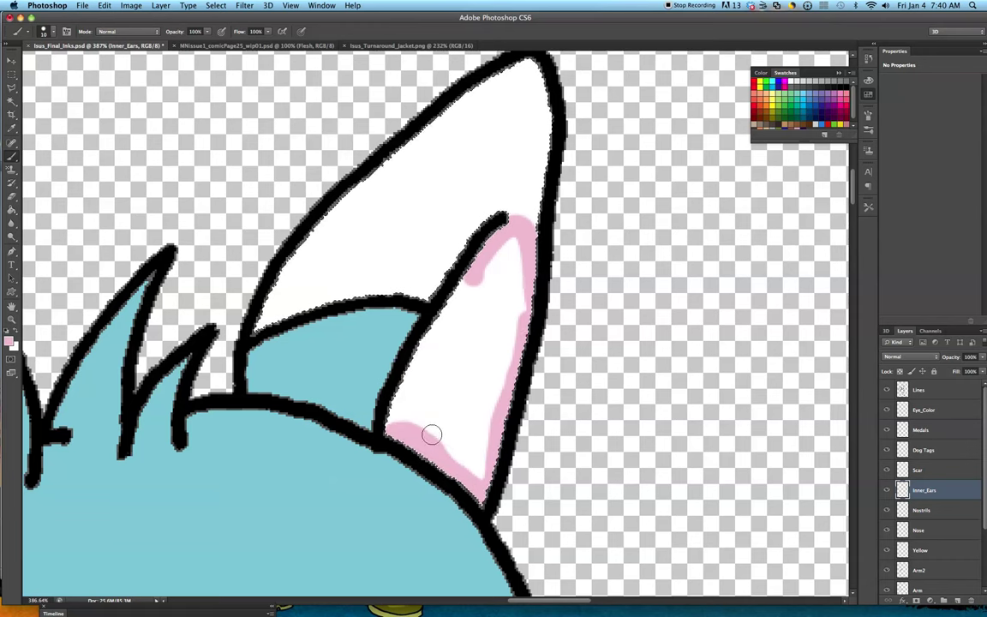
{"action": "left_click_drag", "start_coordinate": [495, 226], "coordinate": [476, 279]}
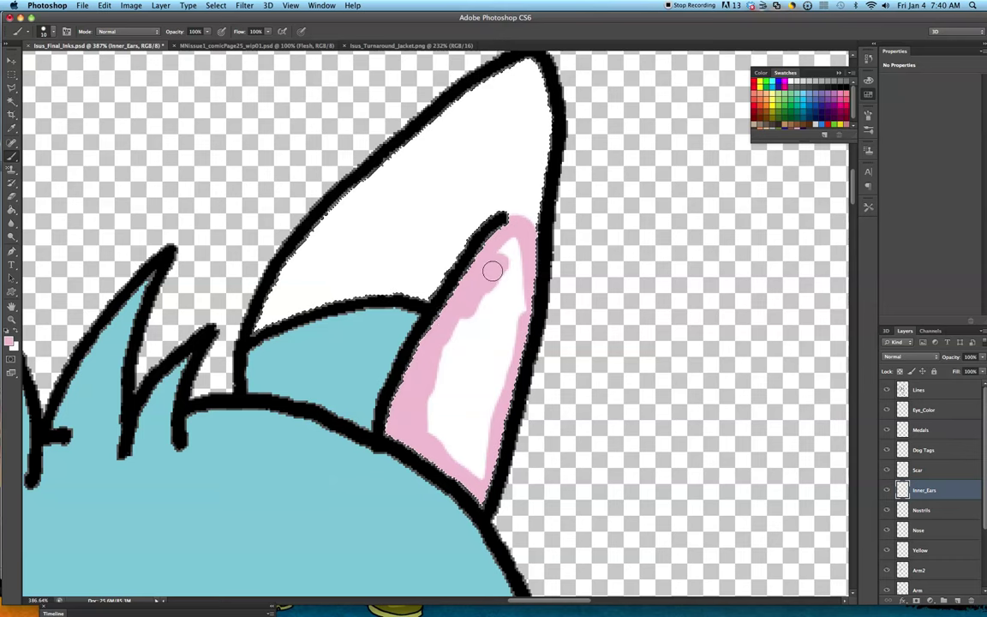
{"action": "mouse_move", "coordinate": [485, 315]}
{"action": "left_mouse_down"}
{"action": "mouse_move", "coordinate": [447, 397]}
{"action": "mouse_move", "coordinate": [450, 419]}
{"action": "left_mouse_up"}
{"action": "mouse_move", "coordinate": [469, 422]}
{"action": "left_mouse_down"}
{"action": "mouse_move", "coordinate": [484, 388]}
{"action": "mouse_move", "coordinate": [440, 448]}
{"action": "mouse_move", "coordinate": [452, 446]}
{"action": "mouse_move", "coordinate": [448, 454]}
{"action": "mouse_move", "coordinate": [433, 440]}
{"action": "mouse_move", "coordinate": [429, 412]}
{"action": "mouse_move", "coordinate": [462, 317]}
{"action": "mouse_move", "coordinate": [486, 334]}
{"action": "mouse_move", "coordinate": [486, 378]}
{"action": "mouse_move", "coordinate": [503, 375]}
{"action": "mouse_move", "coordinate": [498, 394]}
{"action": "mouse_move", "coordinate": [522, 289]}
{"action": "mouse_move", "coordinate": [508, 286]}
{"action": "mouse_move", "coordinate": [516, 258]}
{"action": "mouse_move", "coordinate": [499, 304]}
{"action": "mouse_move", "coordinate": [467, 467]}
{"action": "left_mouse_up"}
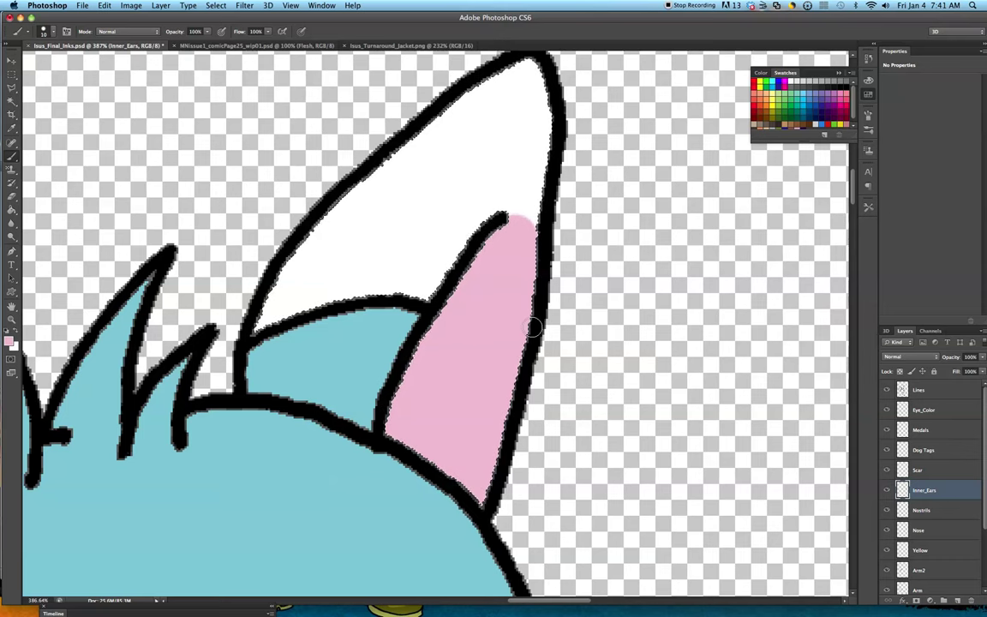
Step: Clear the far ear selection and bring the mechanical arm's shoulder armor into close view
{"action": "left_click", "coordinate": [291, 5]}
{"action": "left_click", "coordinate": [294, 105]}
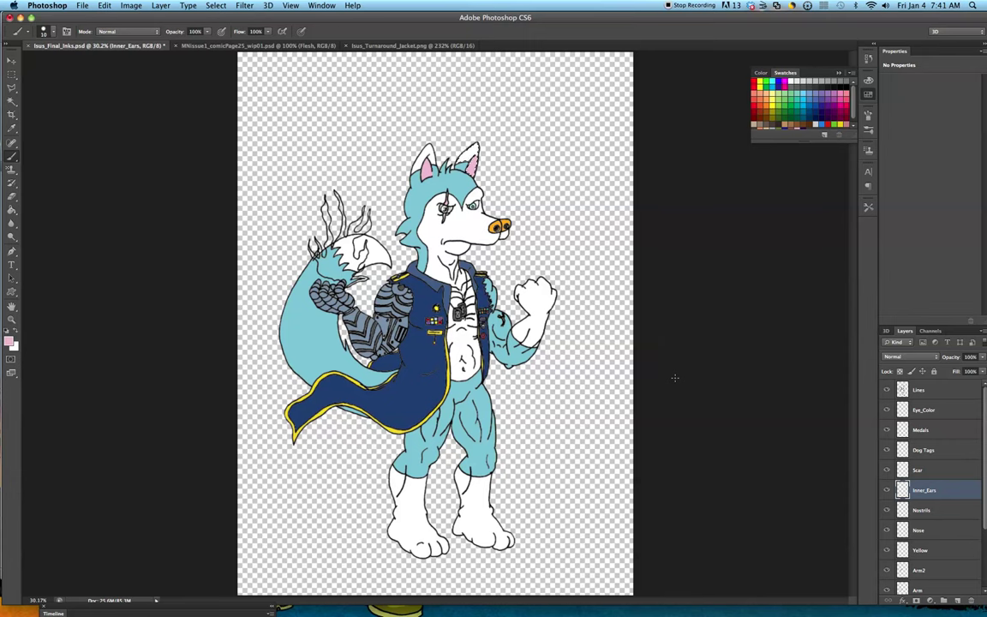
{"action": "left_click", "coordinate": [11, 319]}
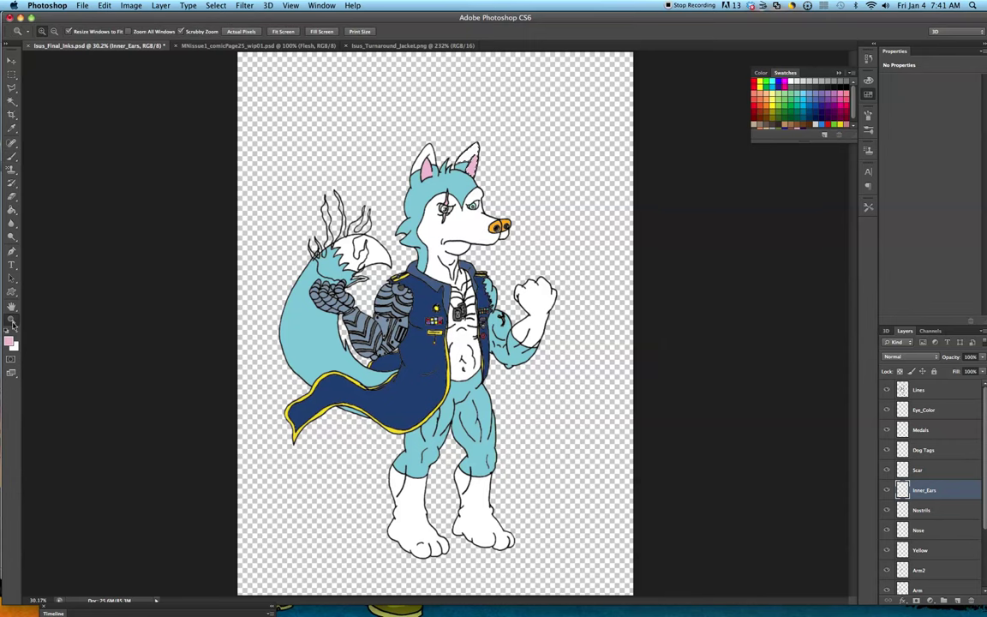
{"action": "left_click_drag", "start_coordinate": [420, 358], "coordinate": [465, 321]}
{"action": "scroll", "coordinate": [662, 338], "scroll_direction": "up", "scroll_amount": 5}
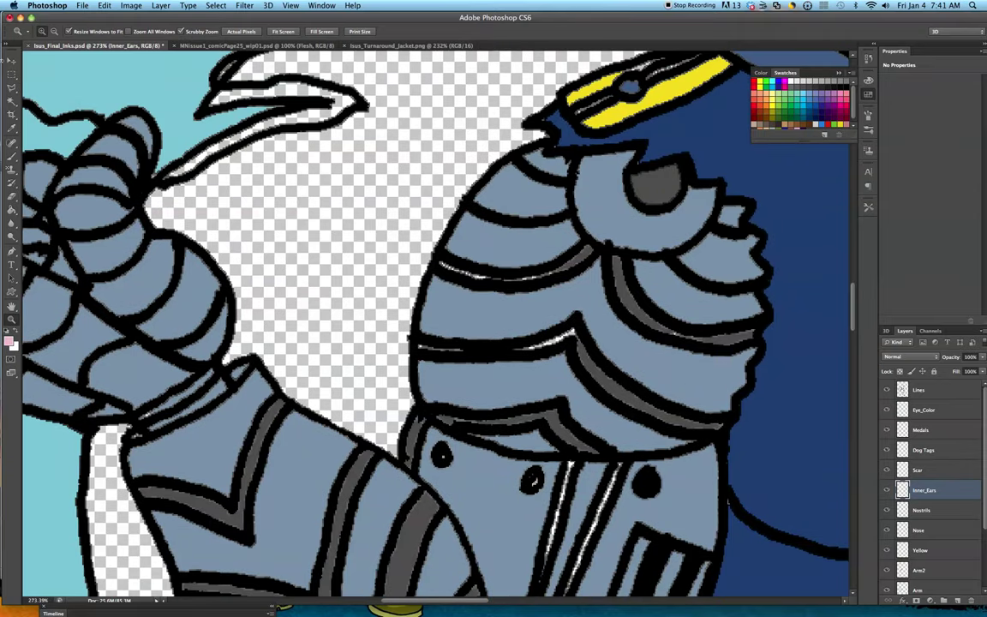
{"action": "left_click", "coordinate": [9, 101]}
{"action": "right_click", "coordinate": [358, 166]}
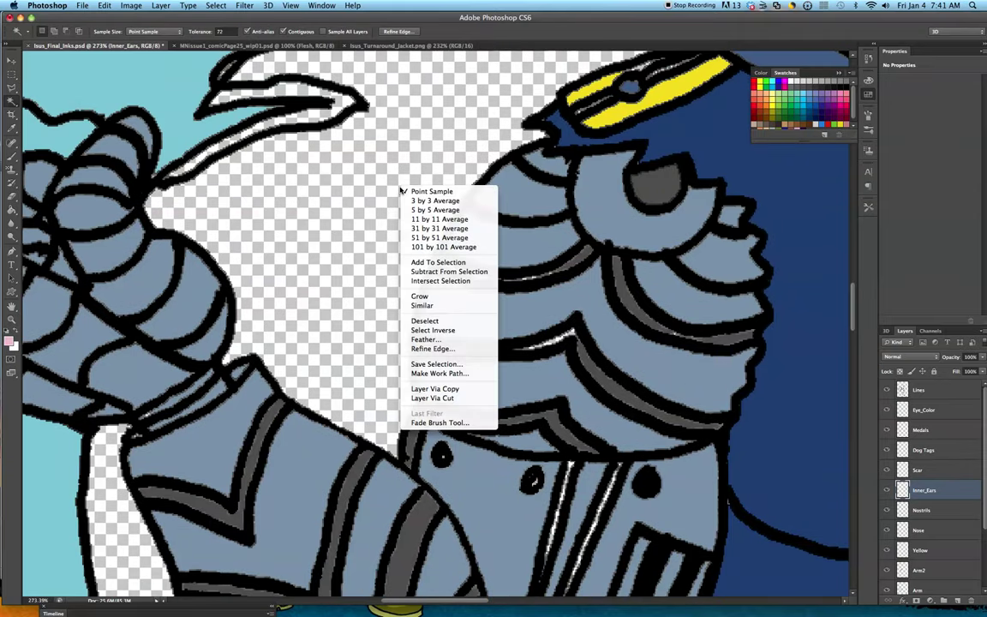
{"action": "left_click", "coordinate": [436, 323]}
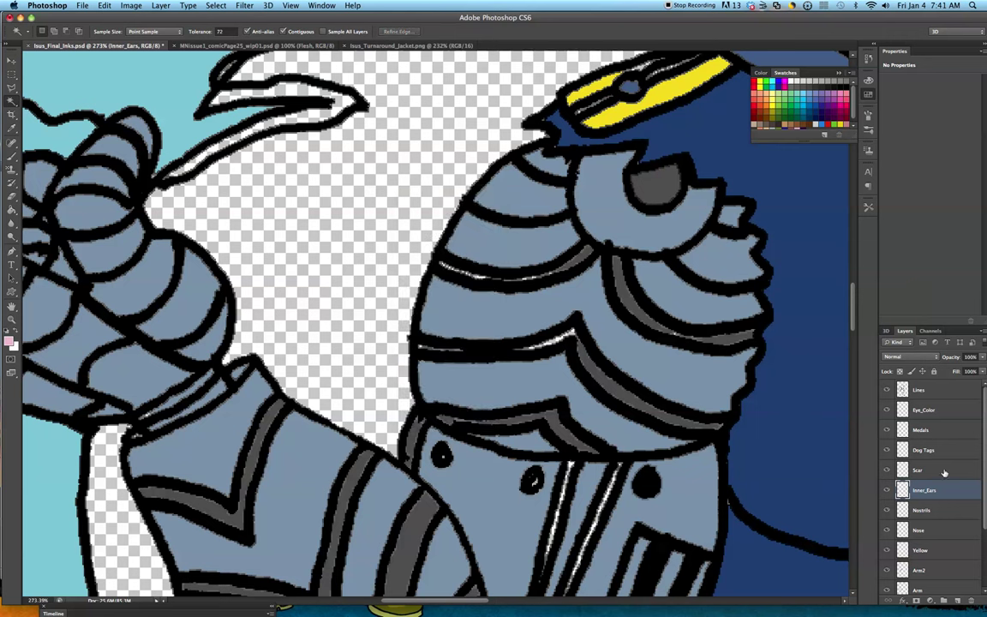
Step: Make Arm2 the active layer and sample the dark gray from the round shoulder detail
{"action": "scroll", "coordinate": [965, 544], "scroll_direction": "down", "scroll_amount": 2}
{"action": "left_click", "coordinate": [951, 541]}
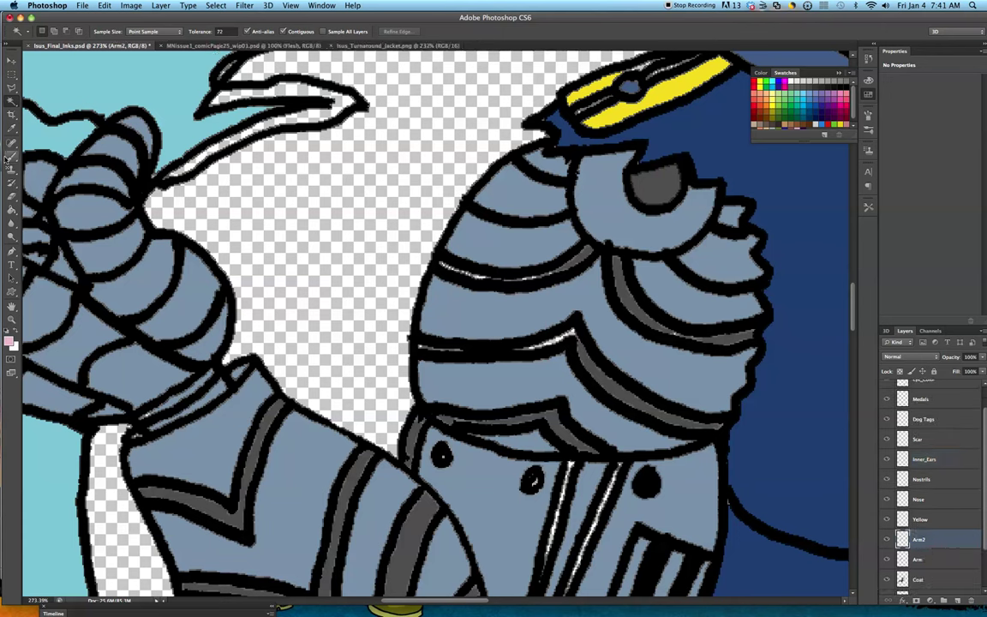
{"action": "left_click", "coordinate": [8, 129]}
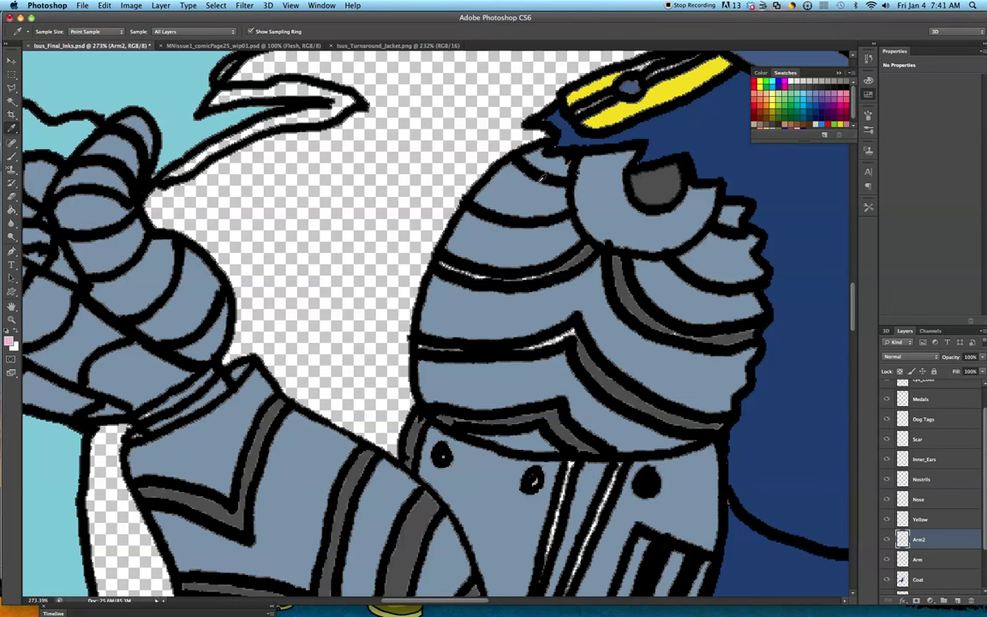
{"action": "left_click", "coordinate": [674, 189]}
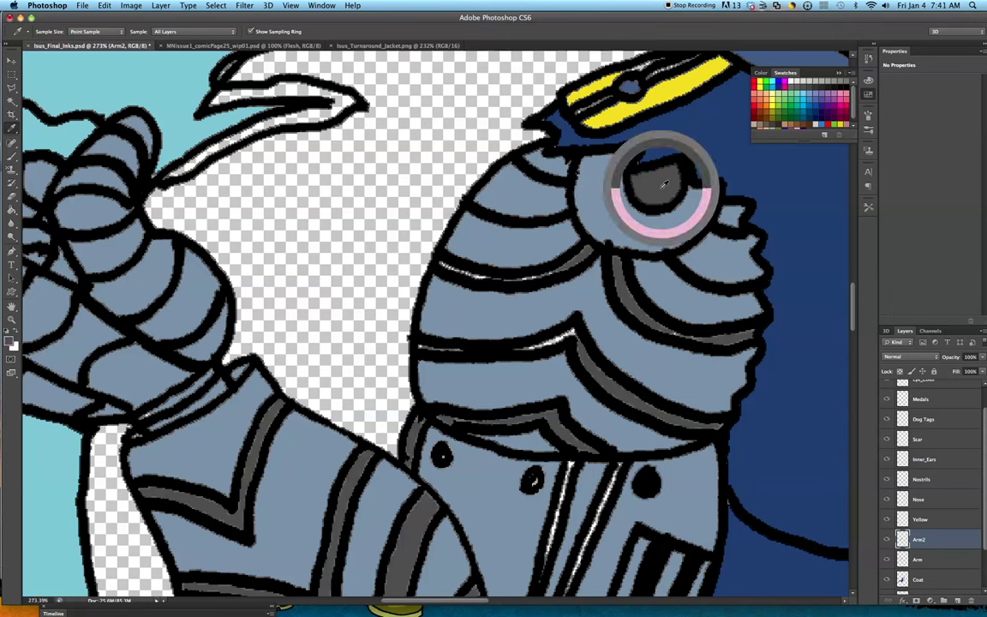
Step: Paint the unfilled gaps in the shoulder armor's curved bands dark gray on the Arm2 layer
{"action": "left_click", "coordinate": [10, 156]}
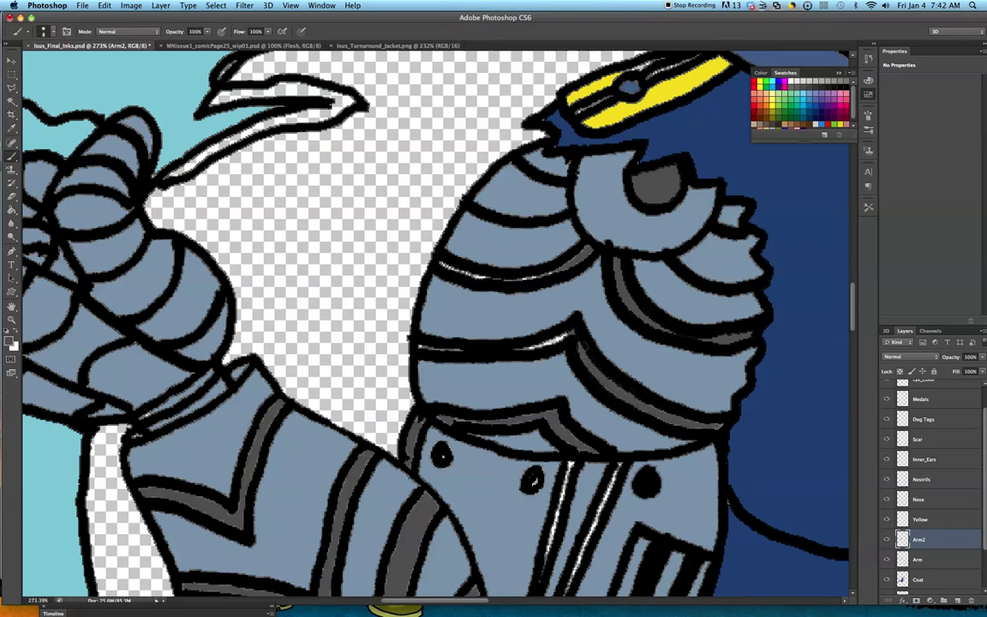
{"action": "mouse_move", "coordinate": [576, 332]}
{"action": "left_mouse_down"}
{"action": "mouse_move", "coordinate": [475, 359]}
{"action": "mouse_move", "coordinate": [421, 346]}
{"action": "left_mouse_up"}
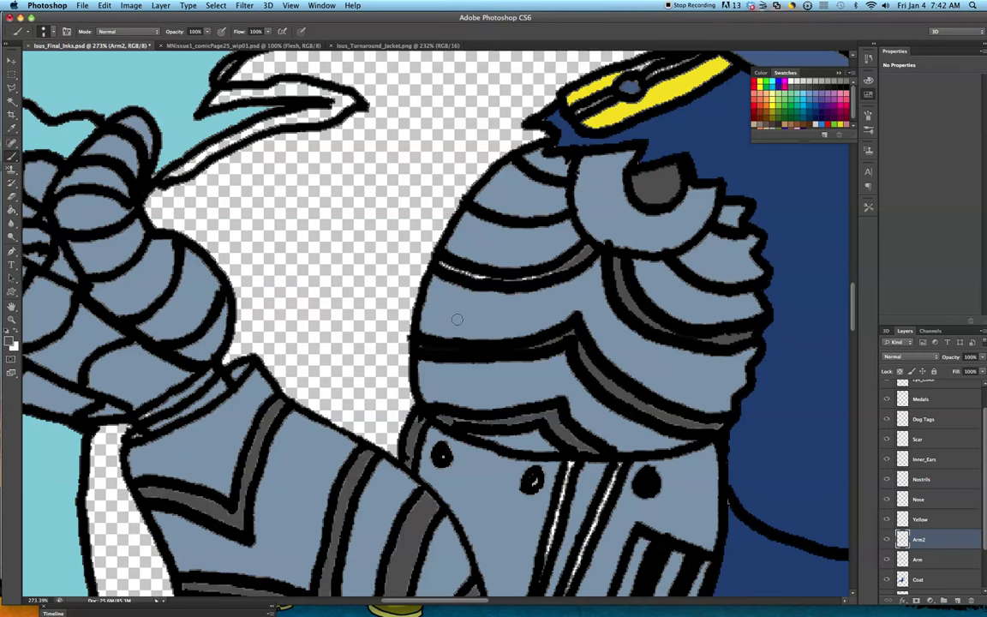
{"action": "mouse_move", "coordinate": [444, 265]}
{"action": "left_mouse_down"}
{"action": "mouse_move", "coordinate": [506, 278]}
{"action": "mouse_move", "coordinate": [497, 275]}
{"action": "left_mouse_up"}
{"action": "left_click_drag", "start_coordinate": [557, 272], "coordinate": [510, 279]}
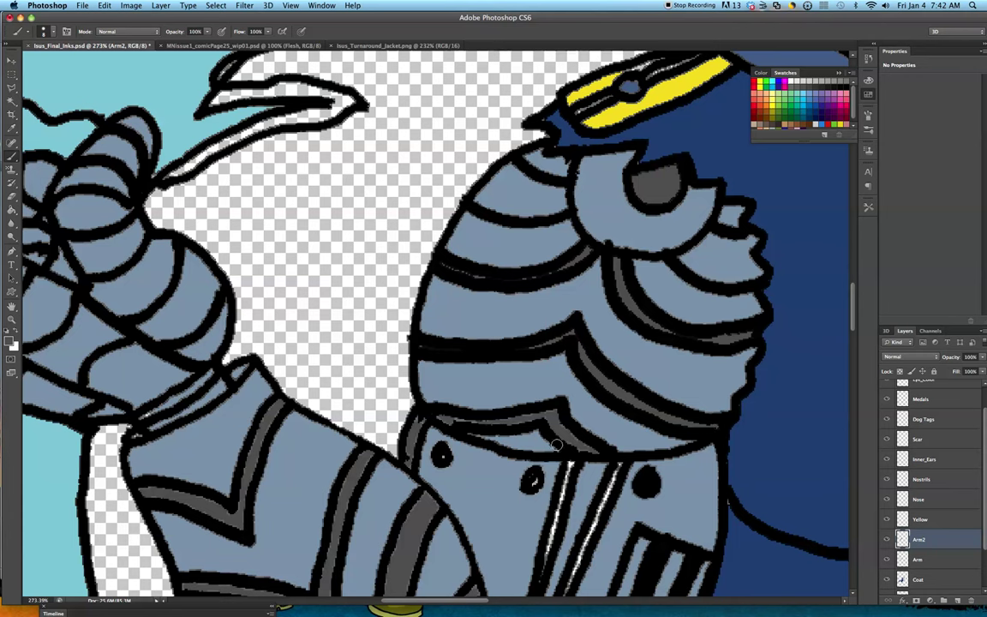
{"action": "mouse_move", "coordinate": [424, 412]}
{"action": "left_mouse_down"}
{"action": "mouse_move", "coordinate": [411, 446]}
{"action": "mouse_move", "coordinate": [441, 412]}
{"action": "mouse_move", "coordinate": [494, 421]}
{"action": "left_mouse_up"}
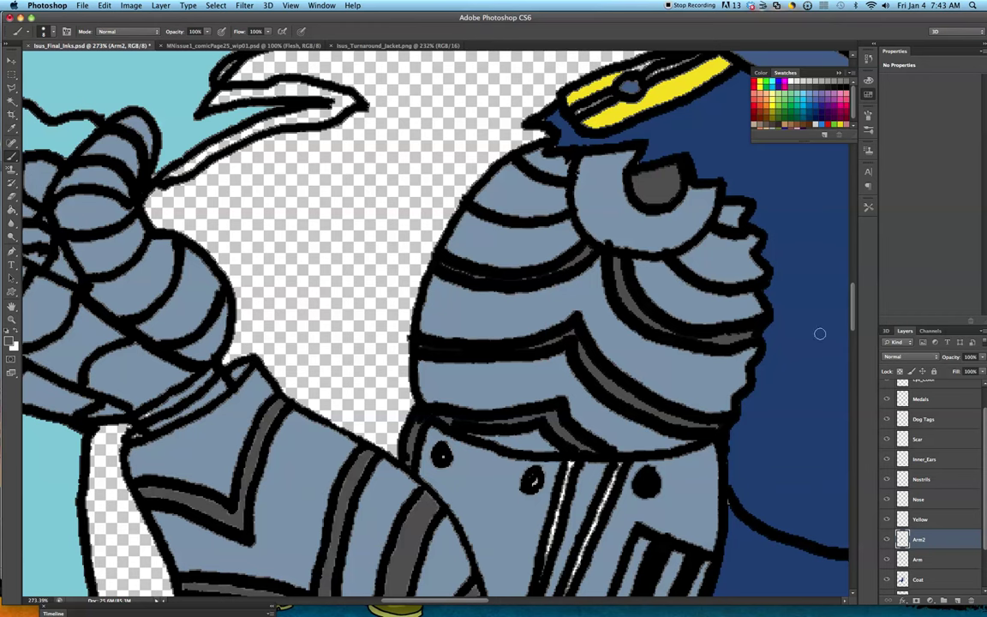
Step: Touch up the forearm's V-shaped stripes with dark gray along their edges on the Arm2 layer
{"action": "left_click_drag", "start_coordinate": [854, 309], "coordinate": [851, 330]}
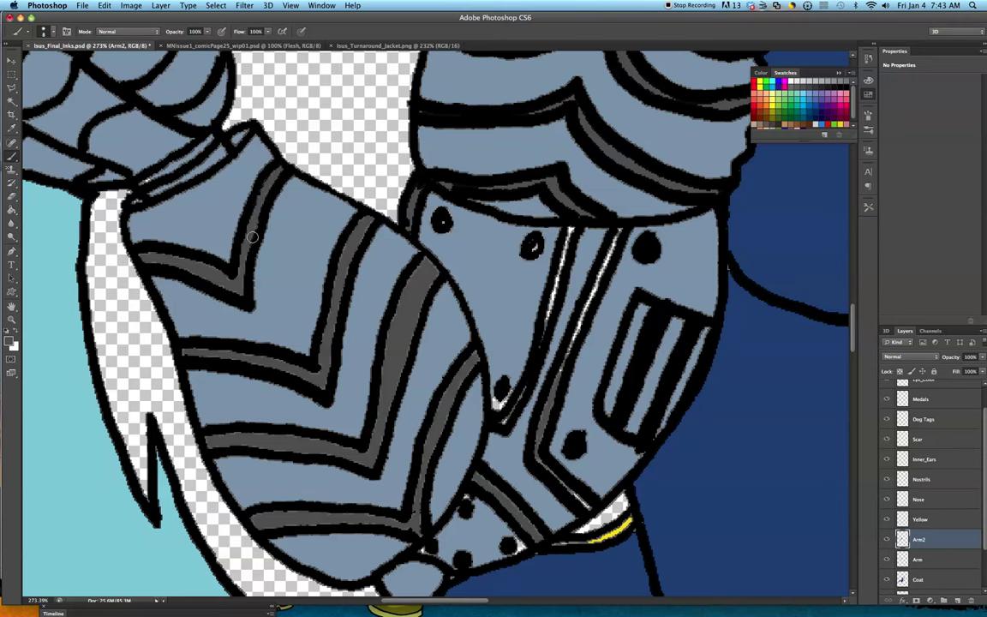
{"action": "mouse_move", "coordinate": [240, 273]}
{"action": "left_mouse_down"}
{"action": "mouse_move", "coordinate": [242, 289]}
{"action": "mouse_move", "coordinate": [140, 260]}
{"action": "left_mouse_up"}
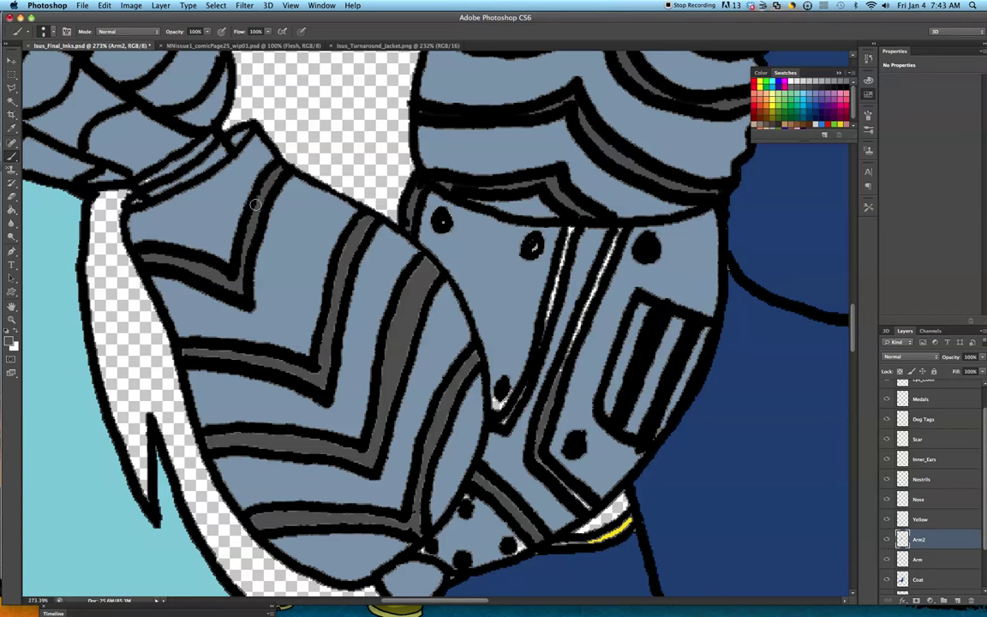
{"action": "left_click_drag", "start_coordinate": [185, 351], "coordinate": [322, 380]}
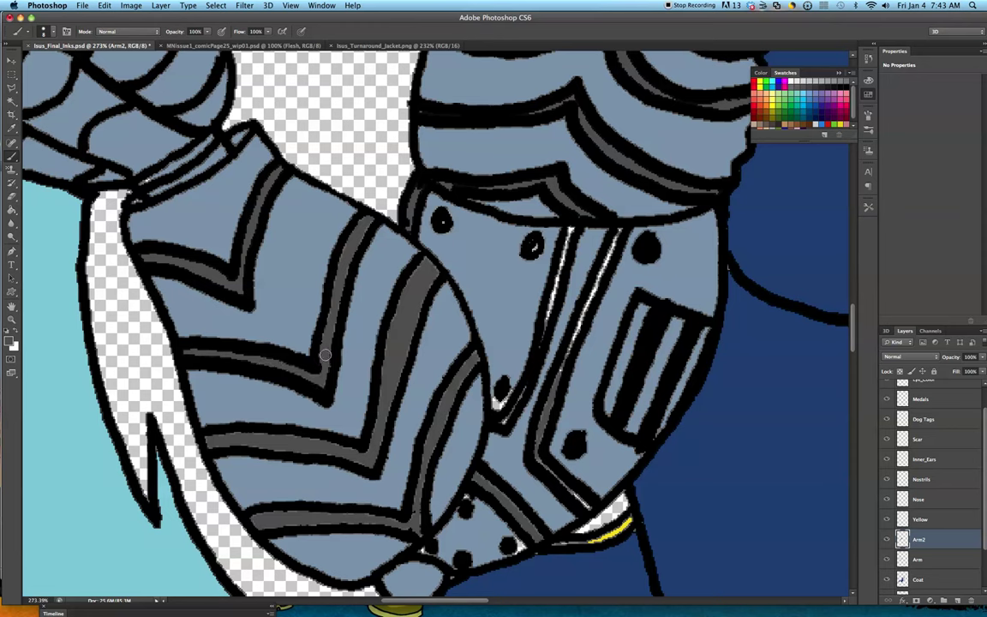
{"action": "mouse_move", "coordinate": [324, 370]}
{"action": "left_mouse_down"}
{"action": "mouse_move", "coordinate": [331, 294]}
{"action": "mouse_move", "coordinate": [363, 226]}
{"action": "mouse_move", "coordinate": [340, 284]}
{"action": "left_mouse_up"}
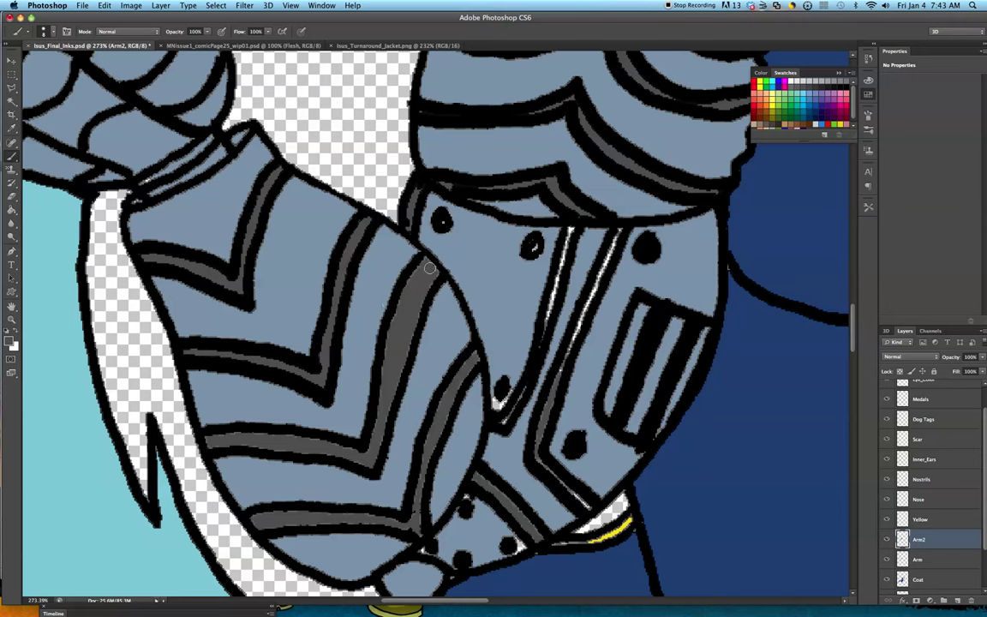
{"action": "left_click_drag", "start_coordinate": [425, 263], "coordinate": [392, 325]}
{"action": "left_click_drag", "start_coordinate": [432, 273], "coordinate": [400, 347]}
{"action": "mouse_move", "coordinate": [388, 358]}
{"action": "left_mouse_down"}
{"action": "mouse_move", "coordinate": [371, 457]}
{"action": "mouse_move", "coordinate": [402, 344]}
{"action": "left_mouse_up"}
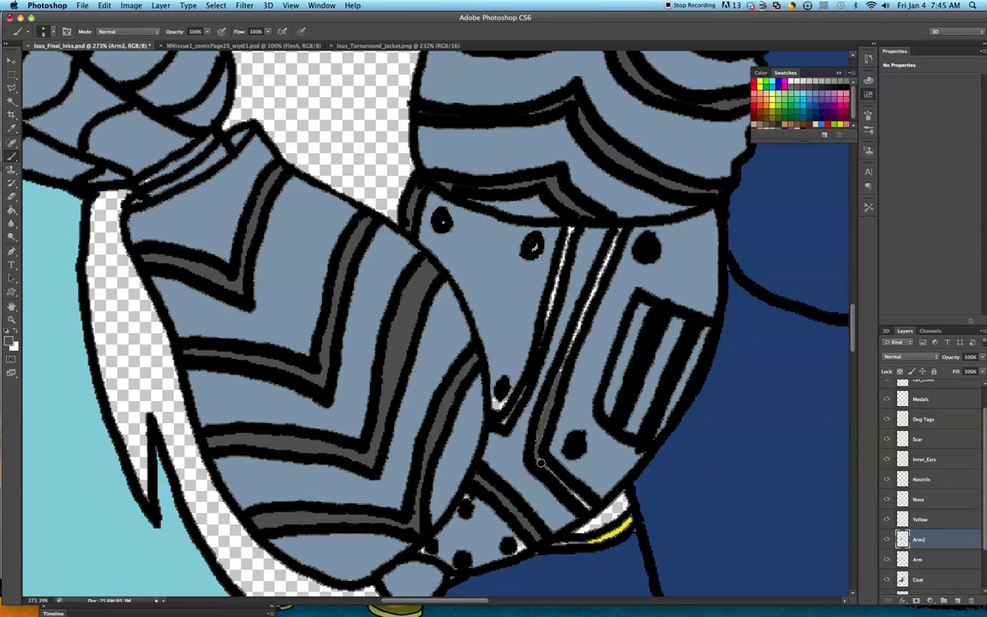
Step: Fill the two narrow angled bands on the upper arm below the shoulder plates with dark gray using a smaller brush
{"action": "left_click_drag", "start_coordinate": [540, 463], "coordinate": [580, 499]}
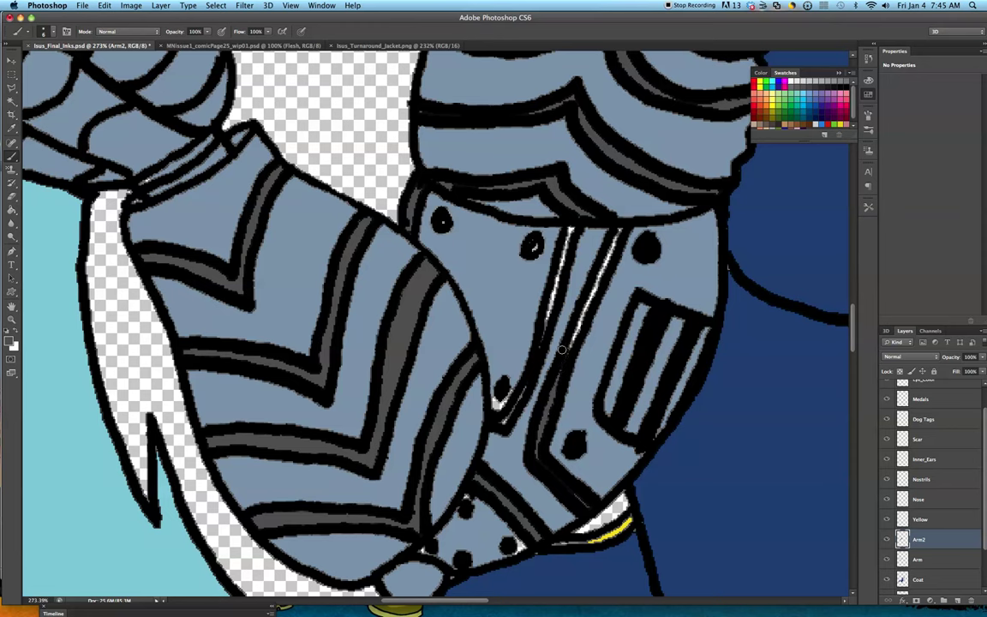
{"action": "left_click_drag", "start_coordinate": [620, 230], "coordinate": [590, 301]}
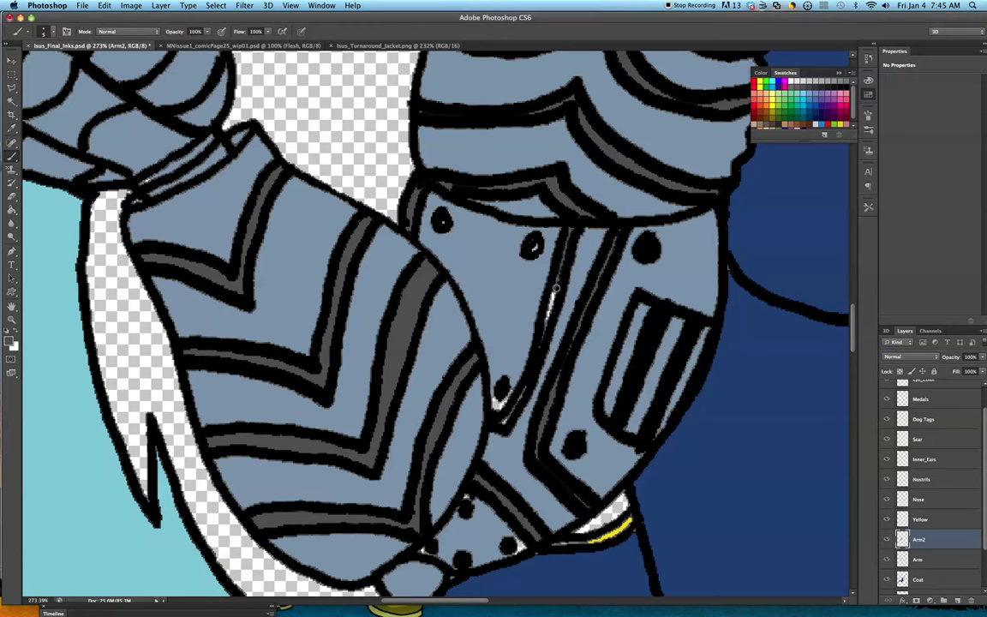
{"action": "left_click_drag", "start_coordinate": [553, 293], "coordinate": [547, 322]}
{"action": "scroll", "coordinate": [749, 299], "scroll_direction": "up", "scroll_amount": 10}
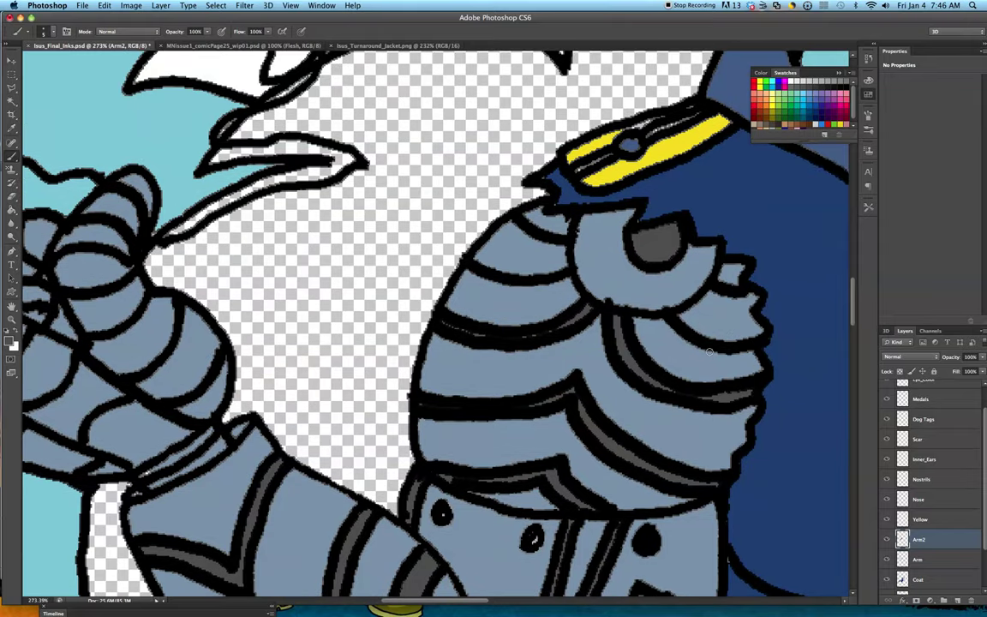
{"action": "scroll", "coordinate": [710, 351], "scroll_direction": "down", "scroll_amount": 15}
{"action": "scroll", "coordinate": [710, 347], "scroll_direction": "up", "scroll_amount": 15}
{"action": "scroll", "coordinate": [709, 347], "scroll_direction": "down", "scroll_amount": 3}
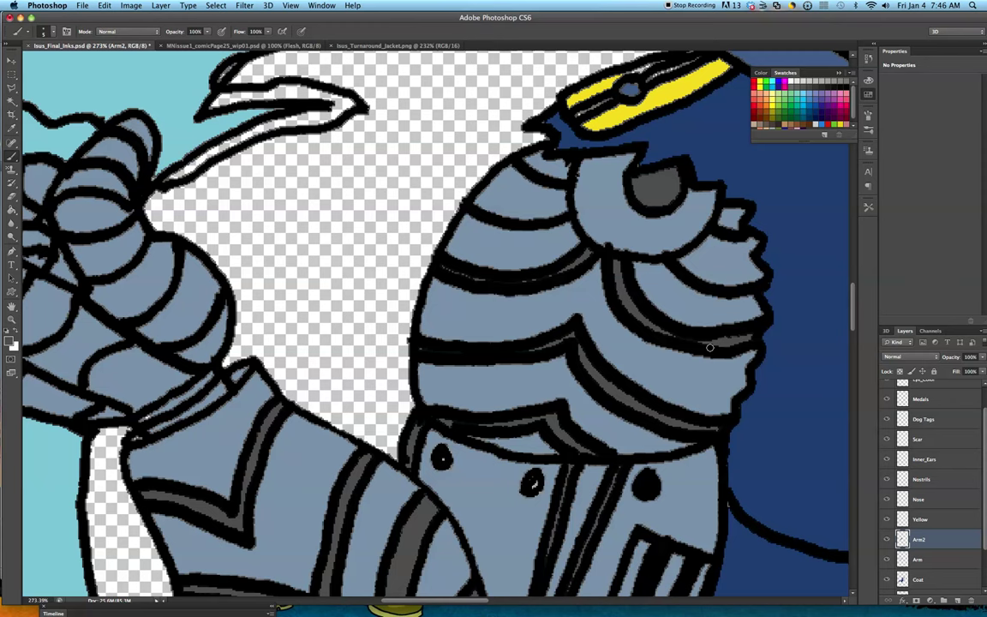
Step: Sample the armor's blue-gray and paint the small plate at the shoulder's jagged edge with it on the Arm2 layer
{"action": "left_click", "coordinate": [12, 127]}
{"action": "left_click", "coordinate": [529, 316]}
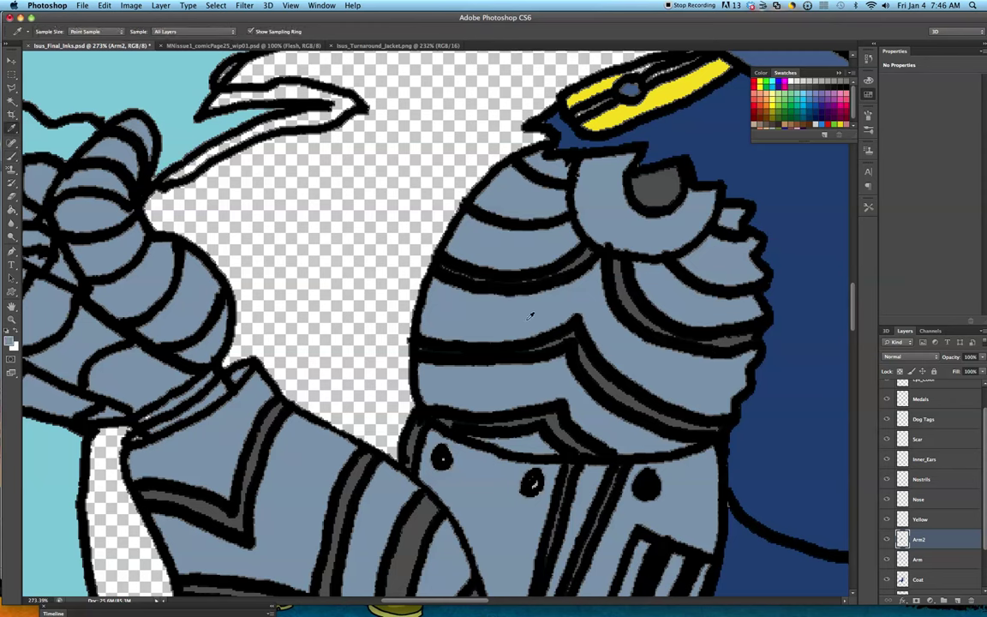
{"action": "left_click", "coordinate": [11, 158]}
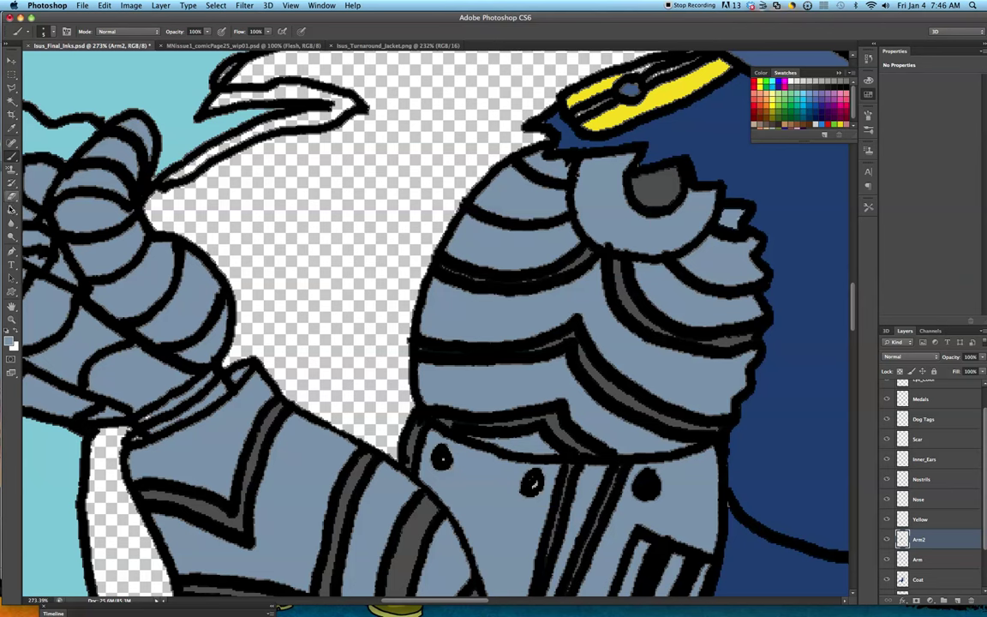
Step: Make Arm the active layer and fill the upper arm's plates and slotted vent with blue-gray using the Paint Bucket
{"action": "left_click", "coordinate": [11, 189]}
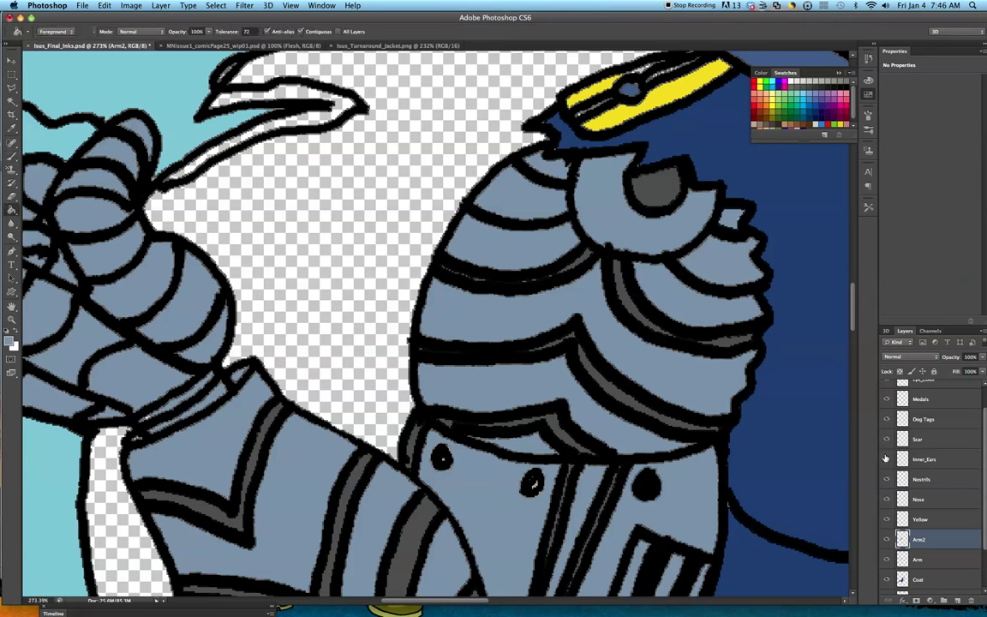
{"action": "left_click", "coordinate": [922, 560]}
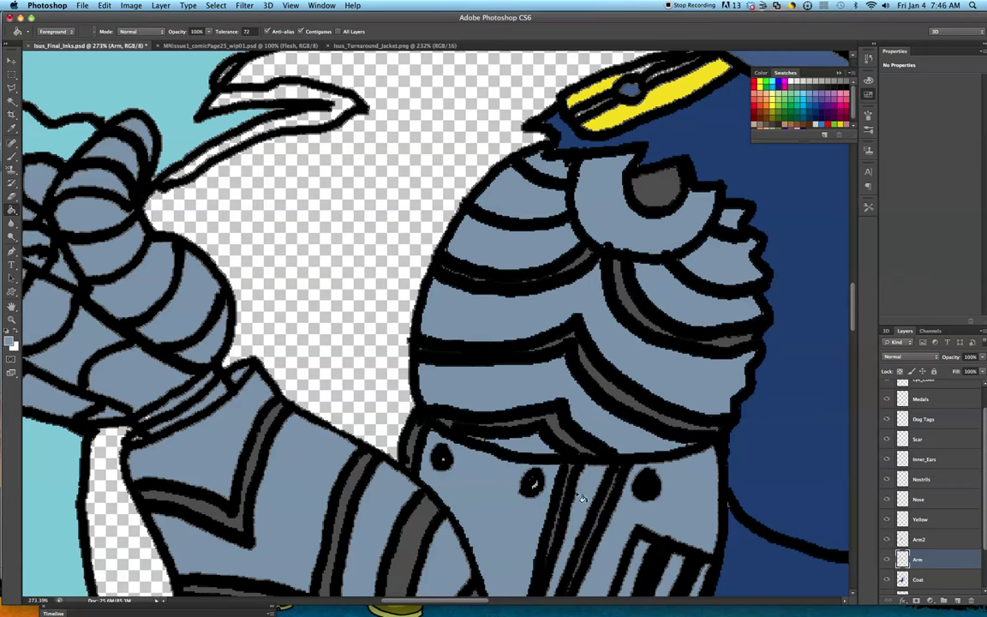
{"action": "scroll", "coordinate": [711, 508], "scroll_direction": "down", "scroll_amount": 5}
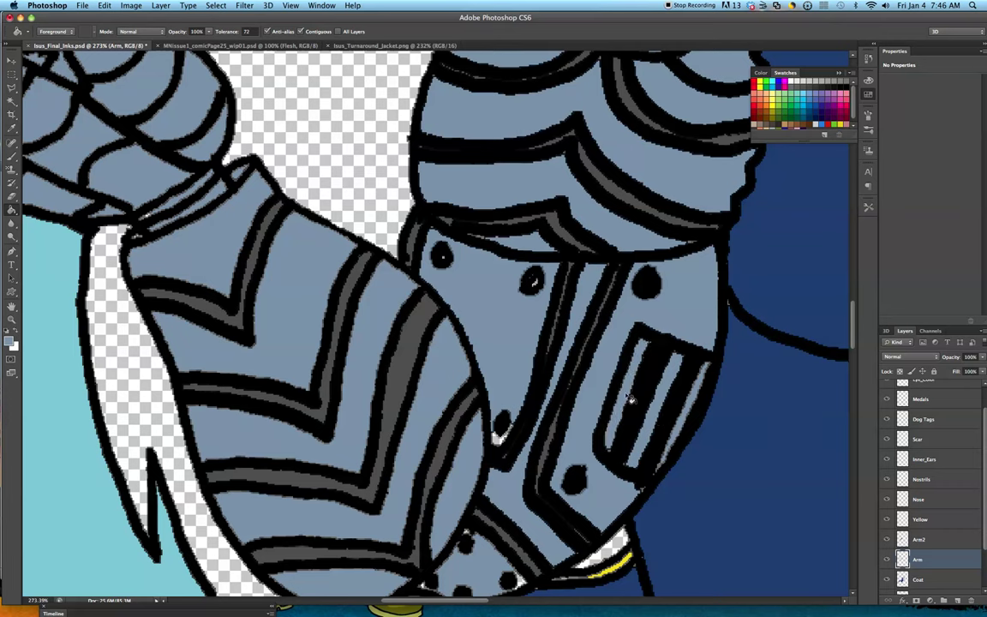
{"action": "left_click", "coordinate": [690, 420]}
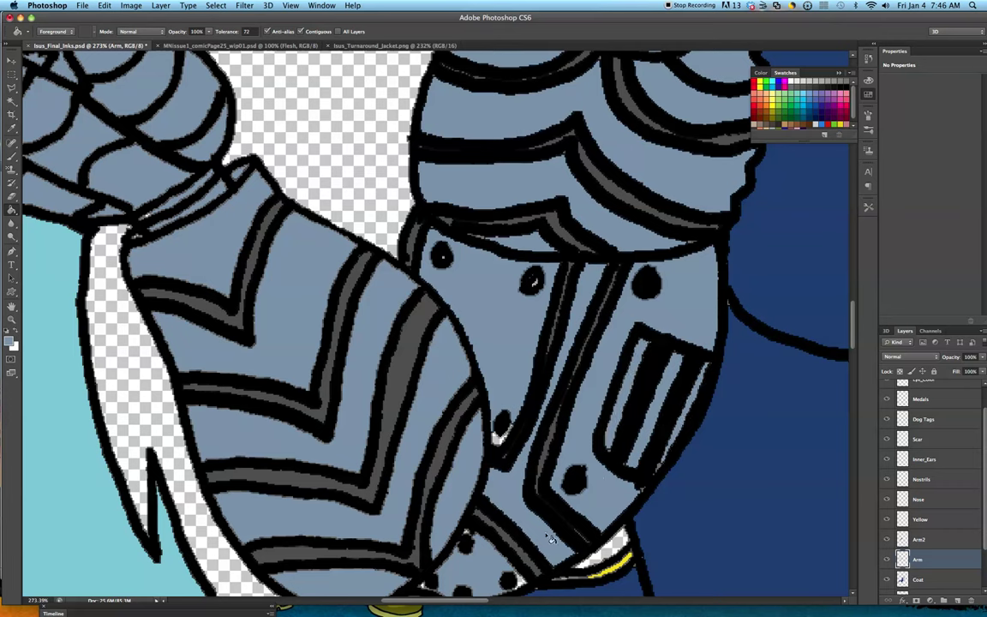
{"action": "scroll", "coordinate": [480, 557], "scroll_direction": "down", "scroll_amount": 2}
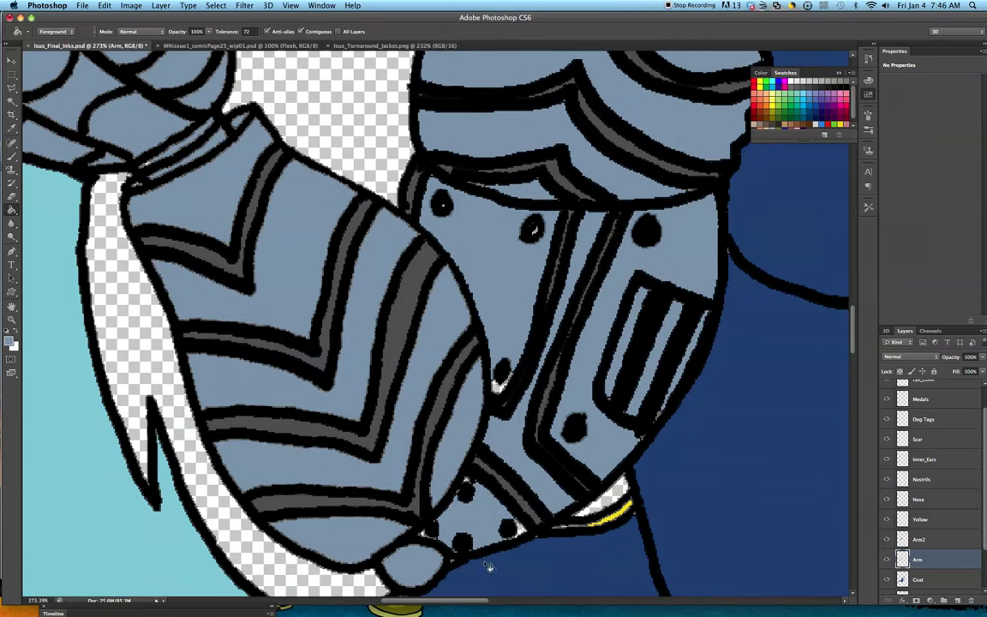
Step: Bucket-fill the forearm plates between the V-shaped stripes and the narrow wrist bands with blue-gray on the Arm layer
{"action": "left_click", "coordinate": [381, 480]}
{"action": "left_click", "coordinate": [271, 351]}
{"action": "left_click", "coordinate": [248, 283]}
{"action": "left_click", "coordinate": [223, 207]}
{"action": "left_click", "coordinate": [218, 148]}
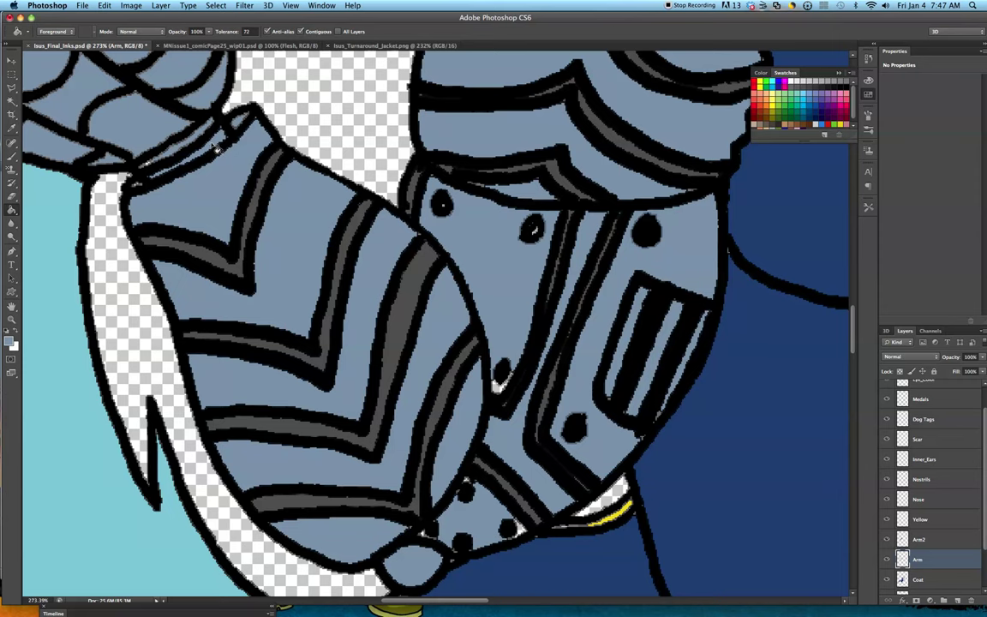
{"action": "left_click", "coordinate": [204, 139]}
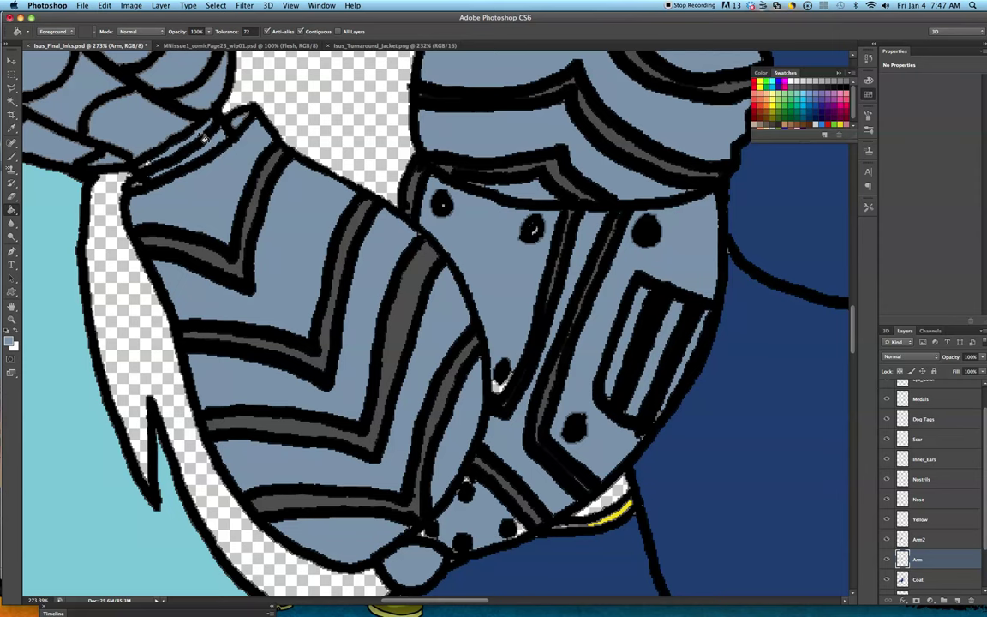
Step: Bucket-fill the mechanical hand's finger and palm segments with blue-gray on the Arm layer to close their edge gaps
{"action": "scroll", "coordinate": [523, 450], "scroll_direction": "up", "scroll_amount": 3}
{"action": "scroll", "coordinate": [523, 450], "scroll_direction": "up", "scroll_amount": 2}
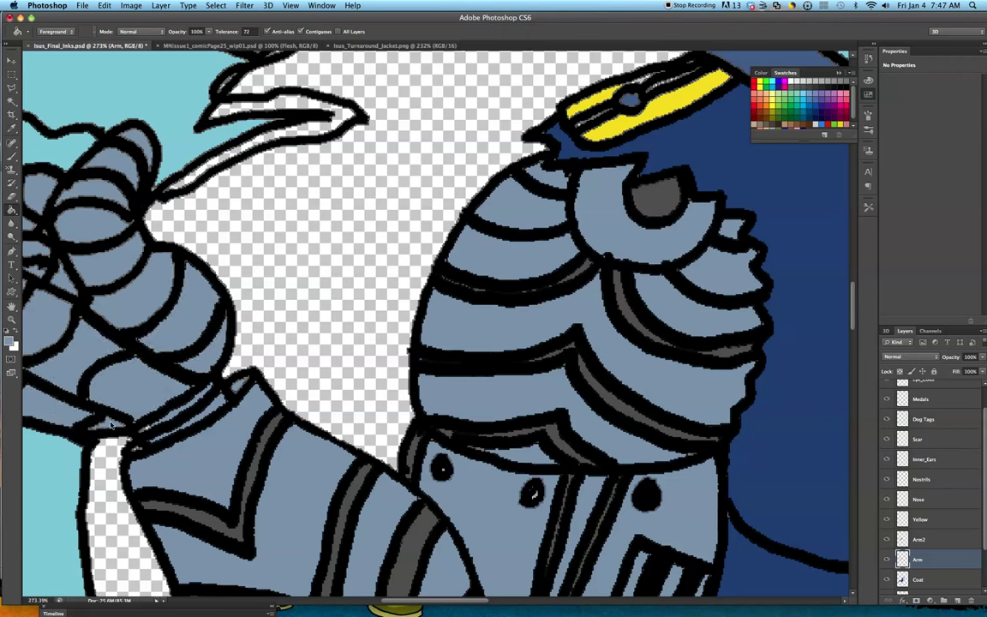
{"action": "left_click_drag", "start_coordinate": [442, 602], "coordinate": [395, 601]}
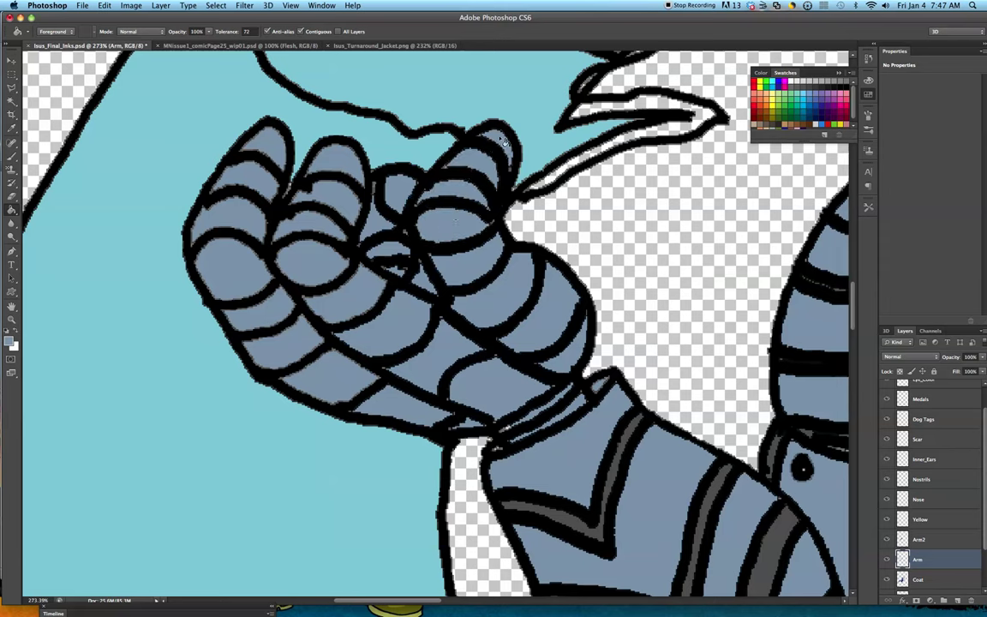
{"action": "left_click", "coordinate": [324, 269]}
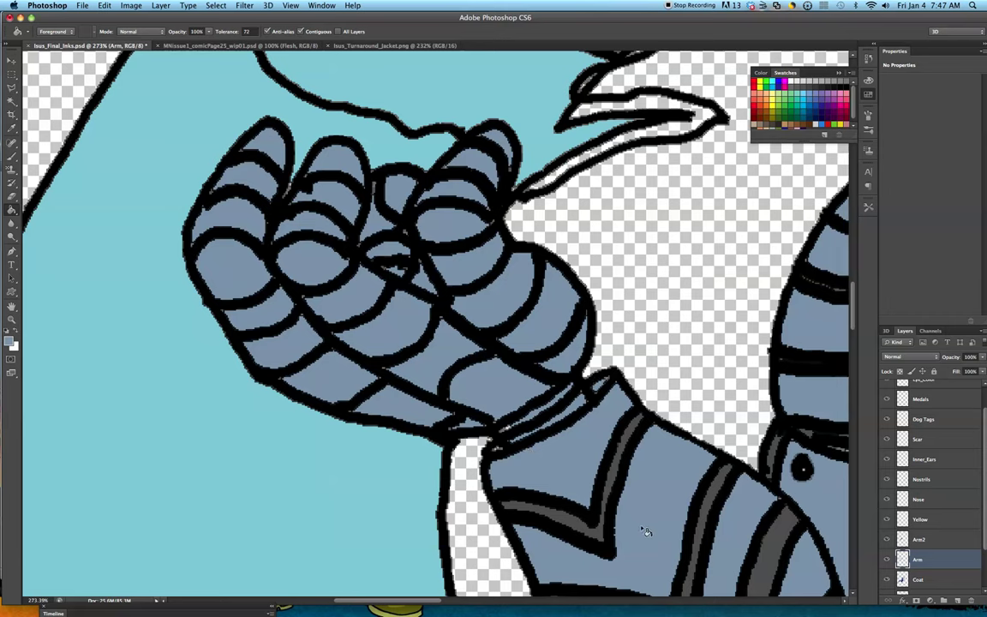
Step: Brush blue-gray into the small gaps left along the mechanical hand's fingers and wrist on the Arm layer
{"action": "scroll", "coordinate": [645, 531], "scroll_direction": "up", "scroll_amount": 5}
{"action": "scroll", "coordinate": [644, 531], "scroll_direction": "down", "scroll_amount": 8}
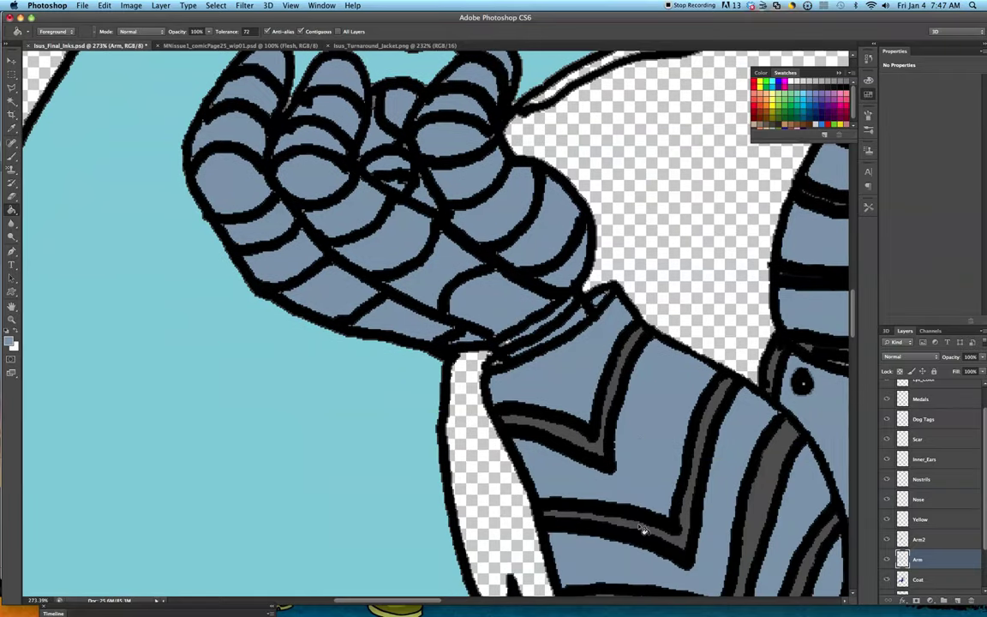
{"action": "scroll", "coordinate": [645, 531], "scroll_direction": "down", "scroll_amount": 1}
{"action": "scroll", "coordinate": [579, 476], "scroll_direction": "up", "scroll_amount": 1}
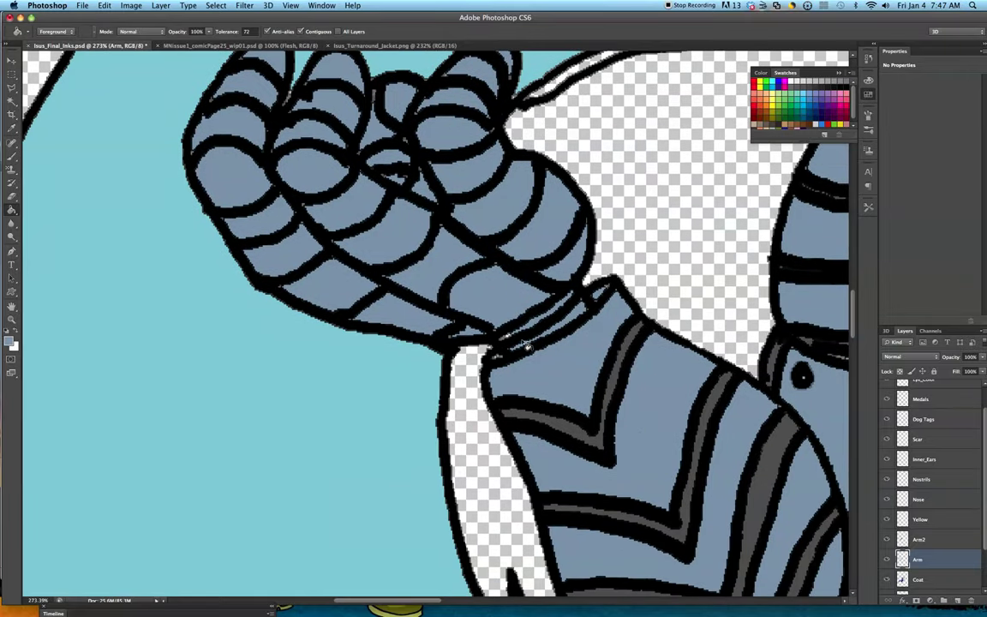
{"action": "left_click", "coordinate": [12, 145]}
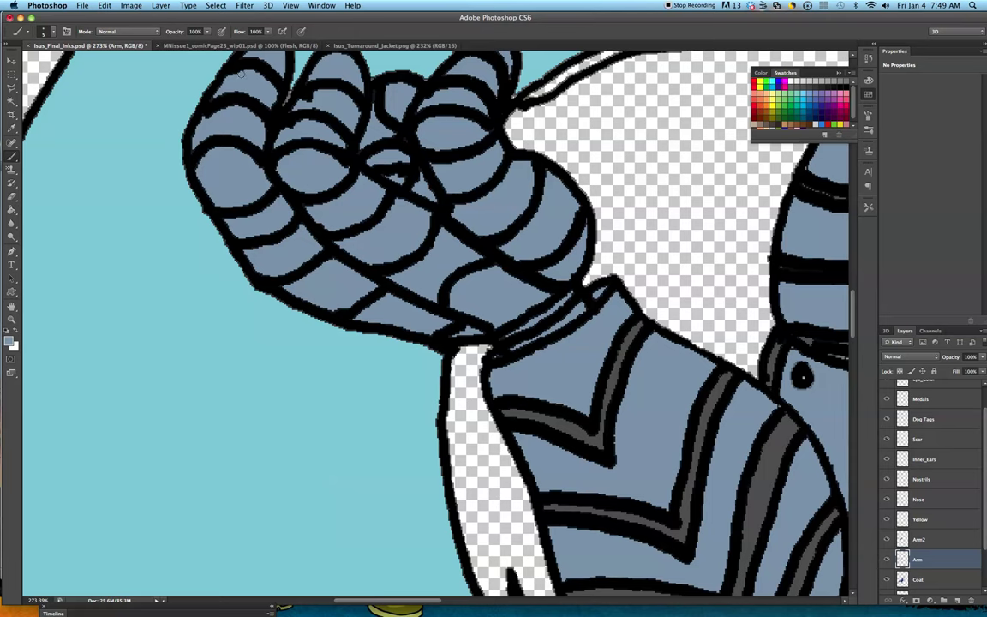
{"action": "scroll", "coordinate": [396, 266], "scroll_direction": "up", "scroll_amount": 5}
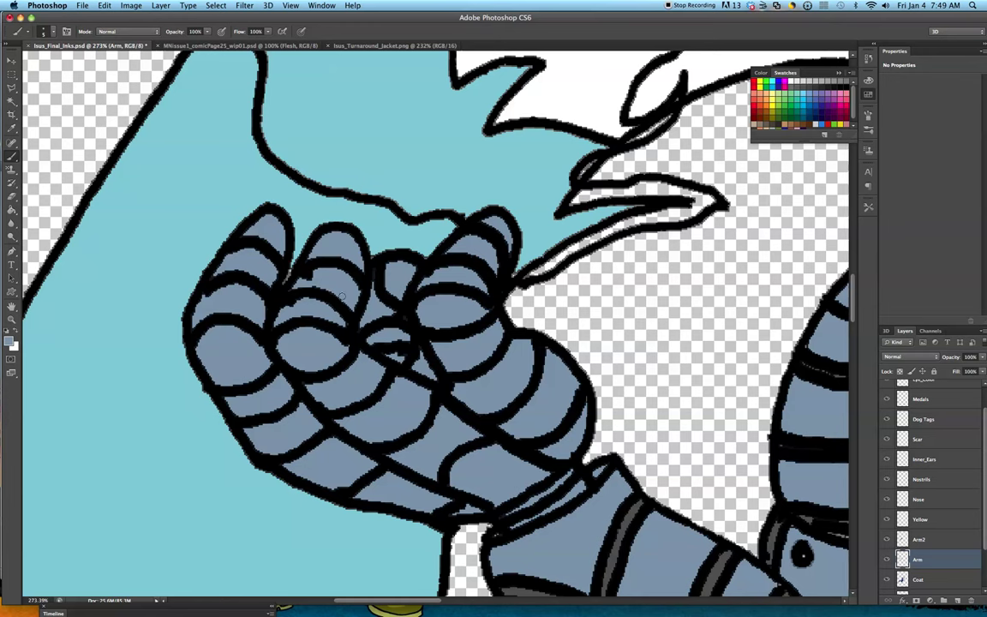
Step: Paint the unfilled gaps around the upper arm's rivets and lower plates blue-gray on the Arm layer
{"action": "scroll", "coordinate": [555, 441], "scroll_direction": "down", "scroll_amount": 10}
{"action": "scroll", "coordinate": [555, 440], "scroll_direction": "right", "scroll_amount": 5}
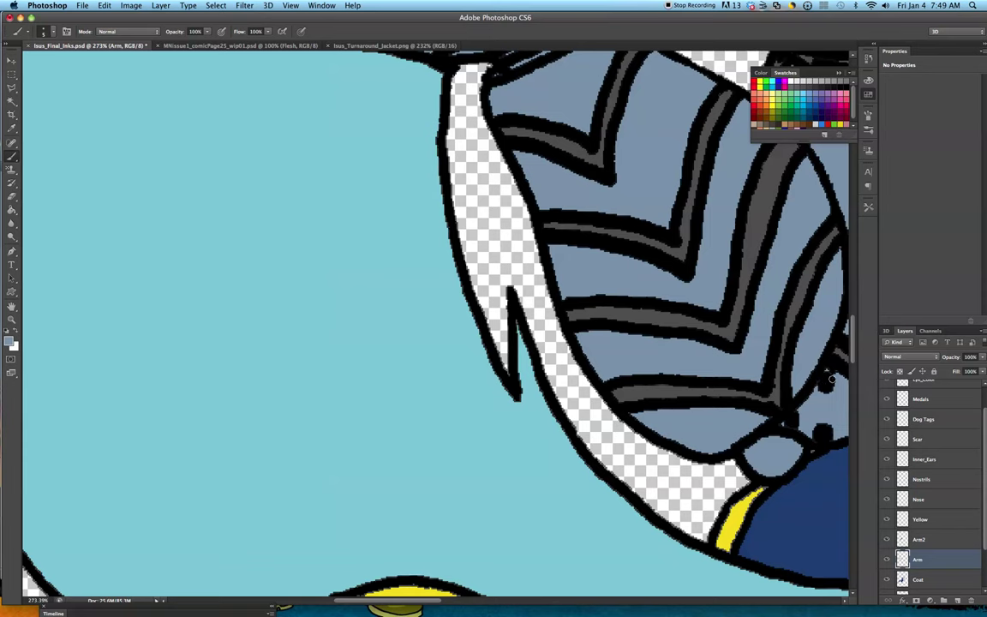
{"action": "left_click_drag", "start_coordinate": [408, 604], "coordinate": [485, 604]}
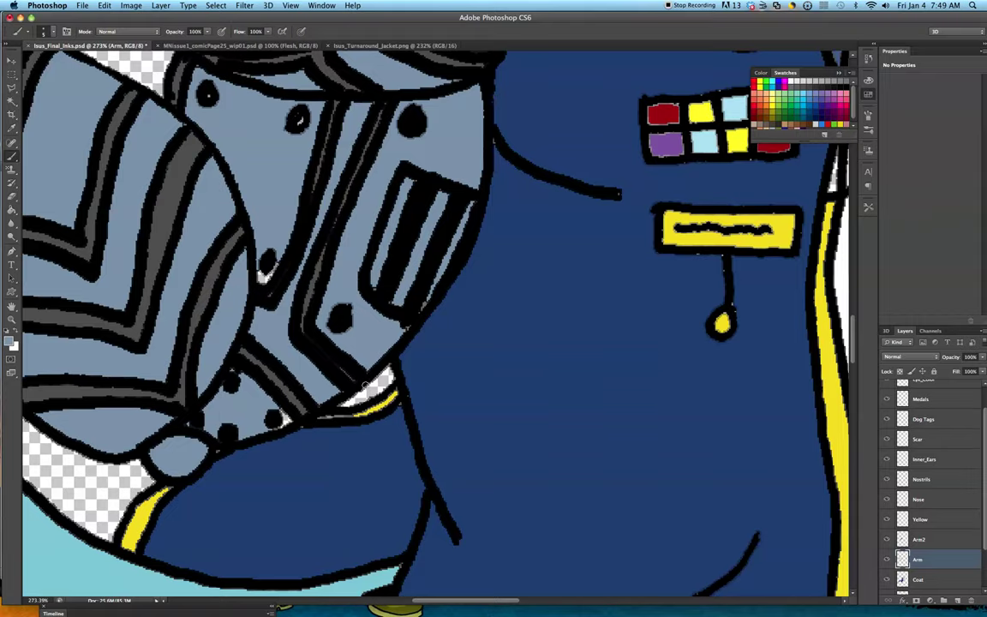
{"action": "scroll", "coordinate": [364, 384], "scroll_direction": "up", "scroll_amount": 4}
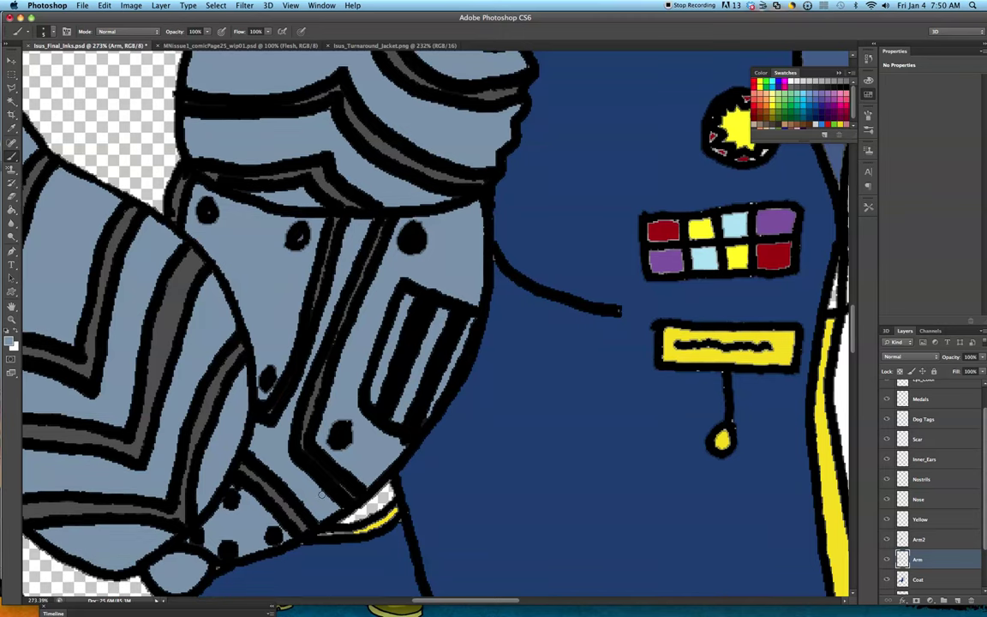
Step: Touch up the edges of the shoulder armor plates with blue-gray and check the arm for missed gaps
{"action": "scroll", "coordinate": [321, 495], "scroll_direction": "up", "scroll_amount": 4}
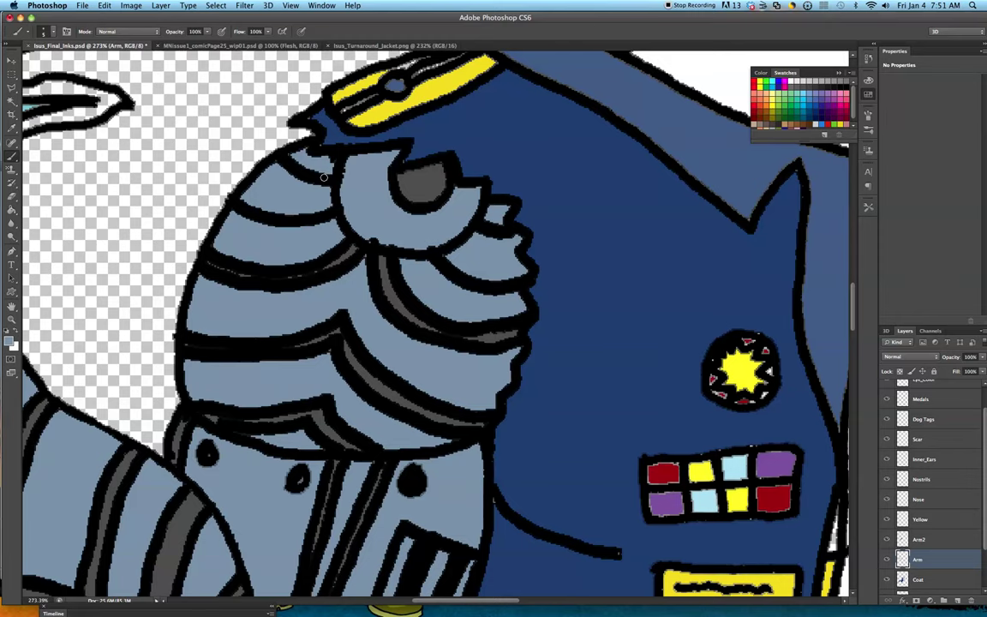
{"action": "scroll", "coordinate": [324, 177], "scroll_direction": "up", "scroll_amount": 5}
{"action": "scroll", "coordinate": [571, 313], "scroll_direction": "down", "scroll_amount": 5}
{"action": "scroll", "coordinate": [571, 313], "scroll_direction": "down", "scroll_amount": 10}
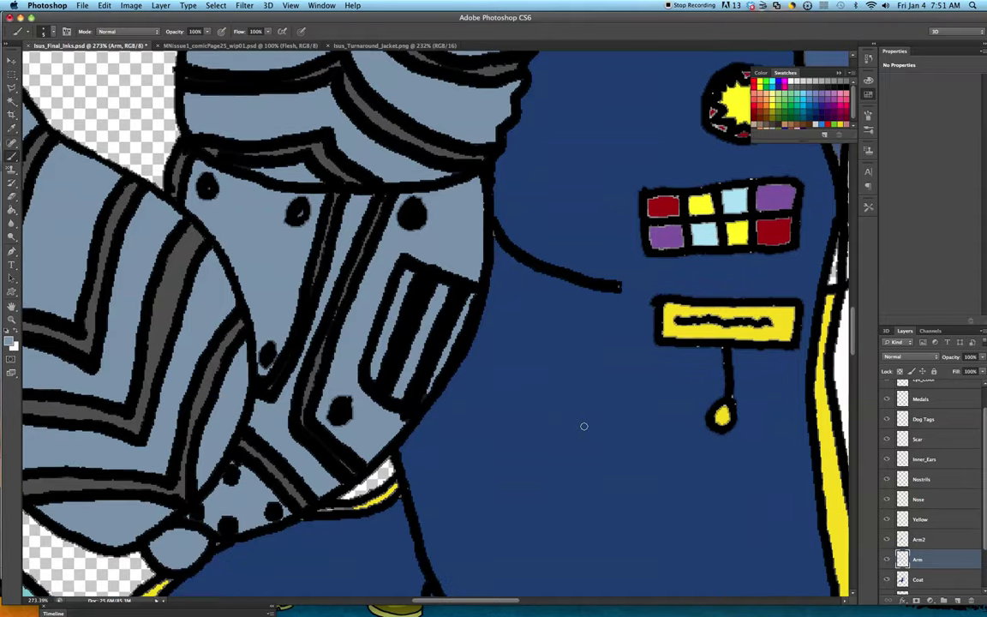
{"action": "scroll", "coordinate": [584, 426], "scroll_direction": "up", "scroll_amount": 10}
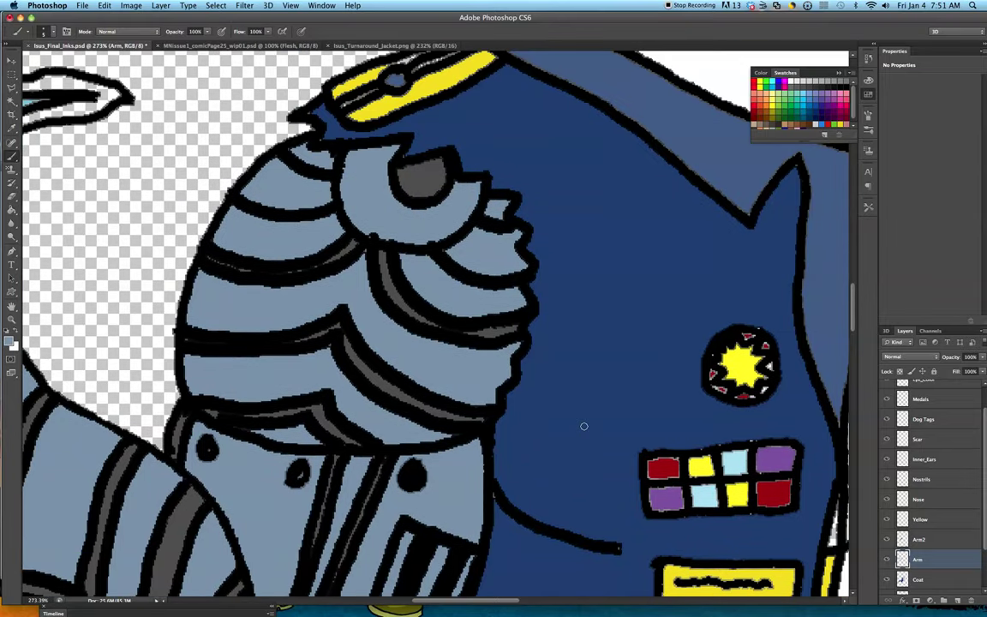
{"action": "scroll", "coordinate": [584, 426], "scroll_direction": "up", "scroll_amount": 2}
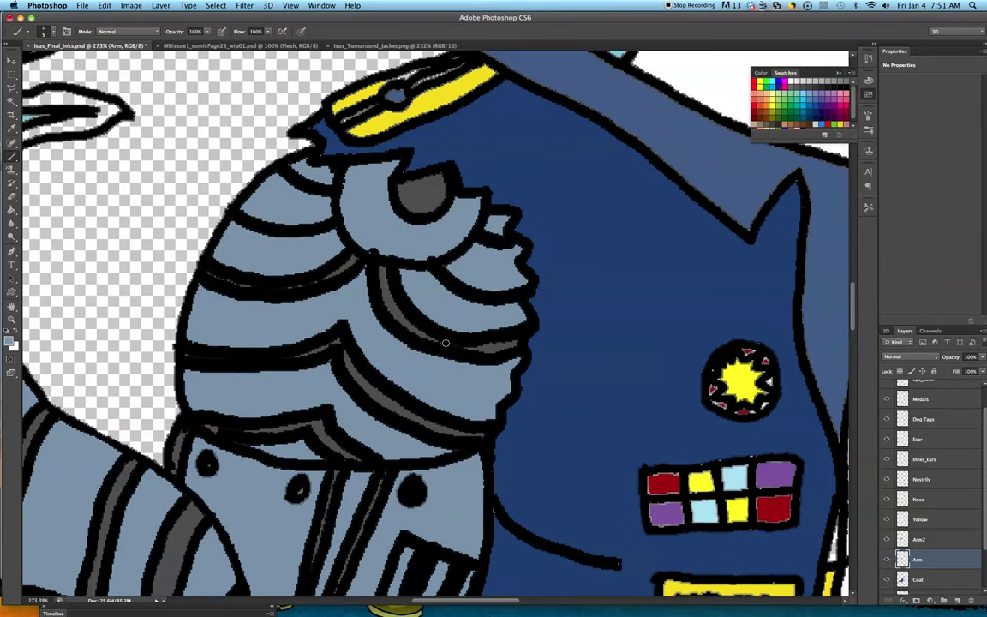
Step: Refill the red and purple squares of the medal ribbon with their own sampled colors on the Medals layer
{"action": "left_click", "coordinate": [12, 128]}
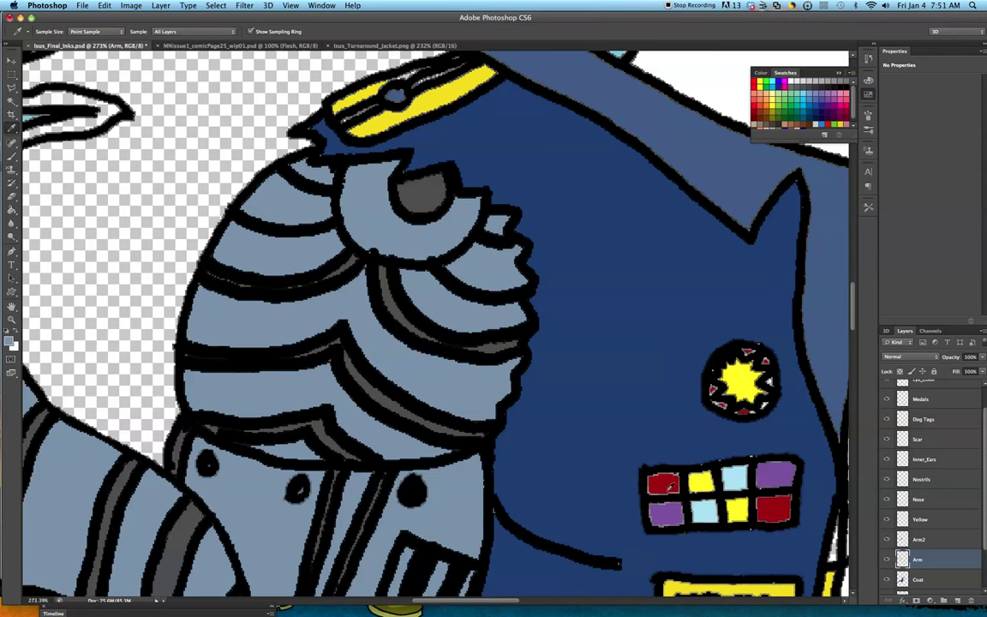
{"action": "left_click", "coordinate": [12, 209]}
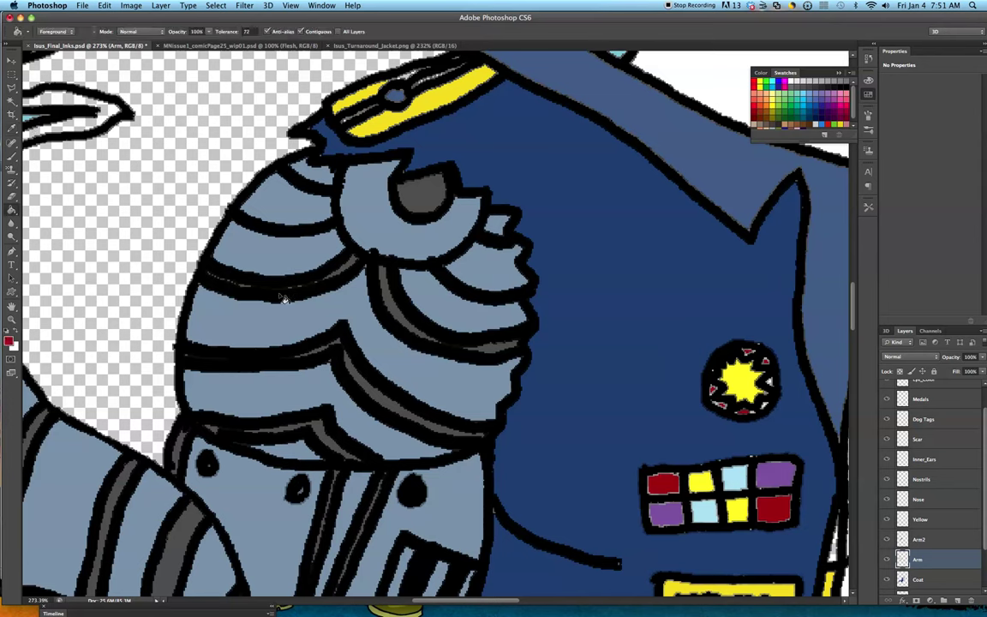
{"action": "left_click", "coordinate": [953, 403]}
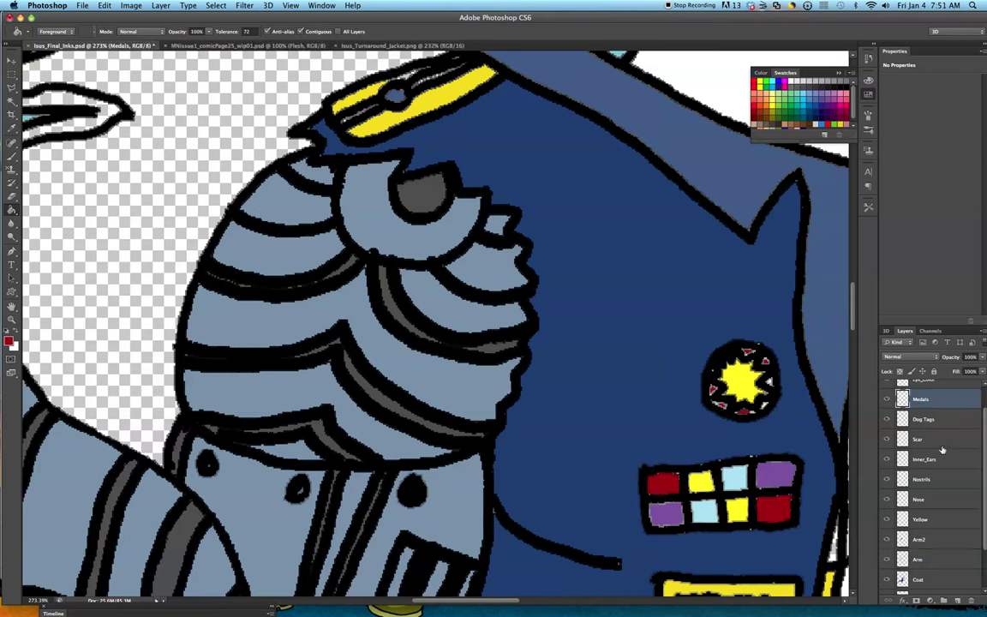
{"action": "left_click", "coordinate": [12, 129]}
{"action": "left_click", "coordinate": [775, 474]}
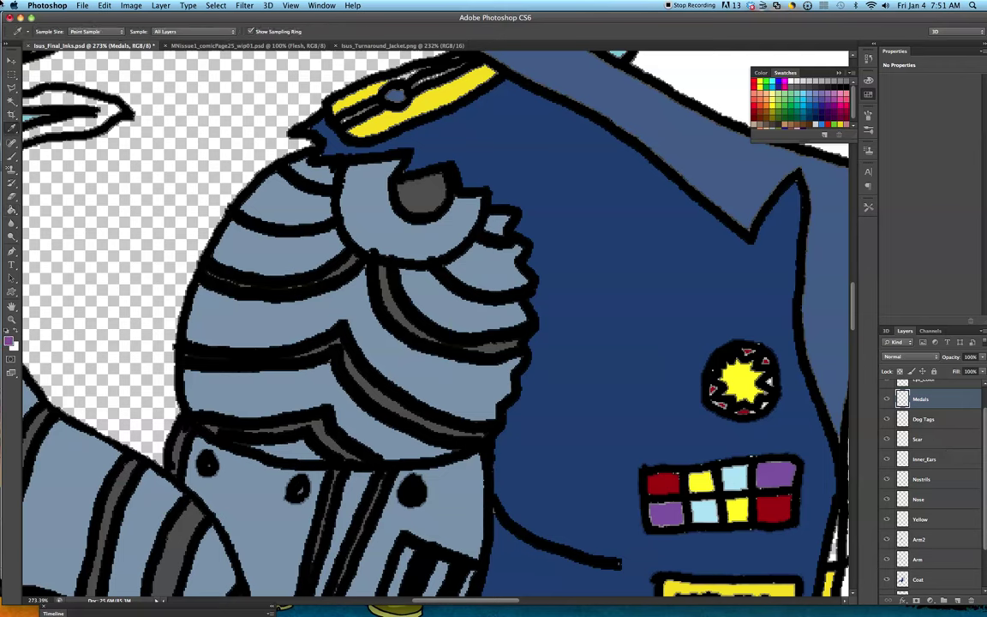
{"action": "left_click", "coordinate": [12, 208]}
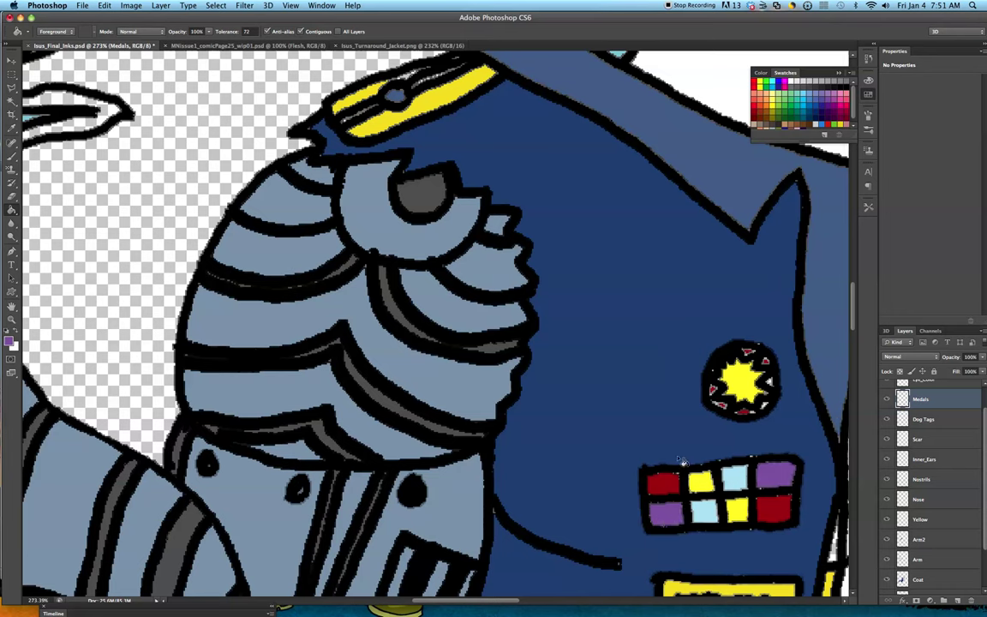
Step: Refill the ribbon's yellow and light blue squares with their own sampled colors on the Medals layer
{"action": "left_click", "coordinate": [12, 127]}
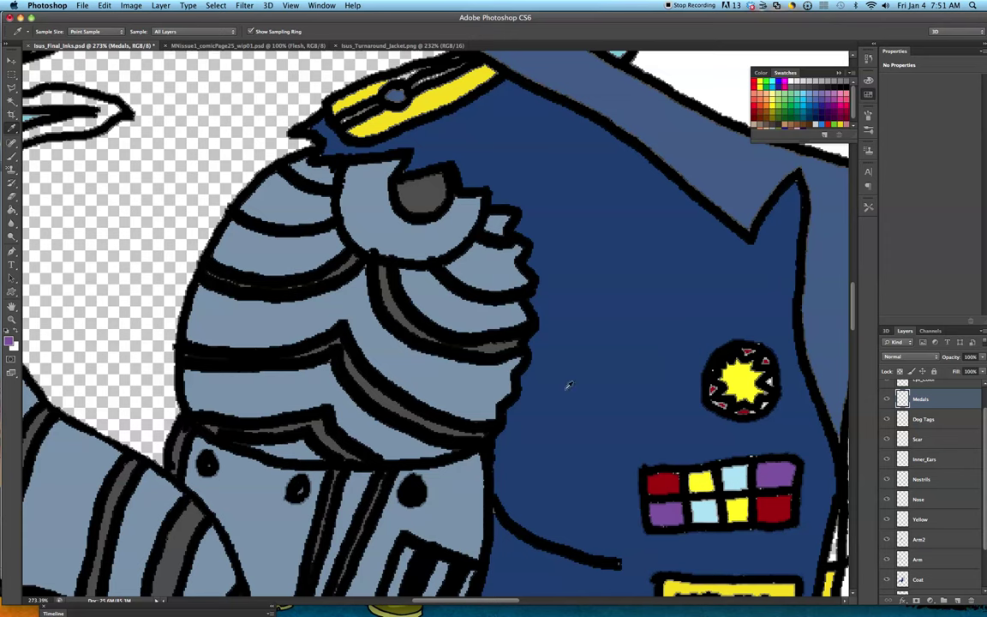
{"action": "left_click", "coordinate": [704, 485]}
{"action": "left_click", "coordinate": [12, 208]}
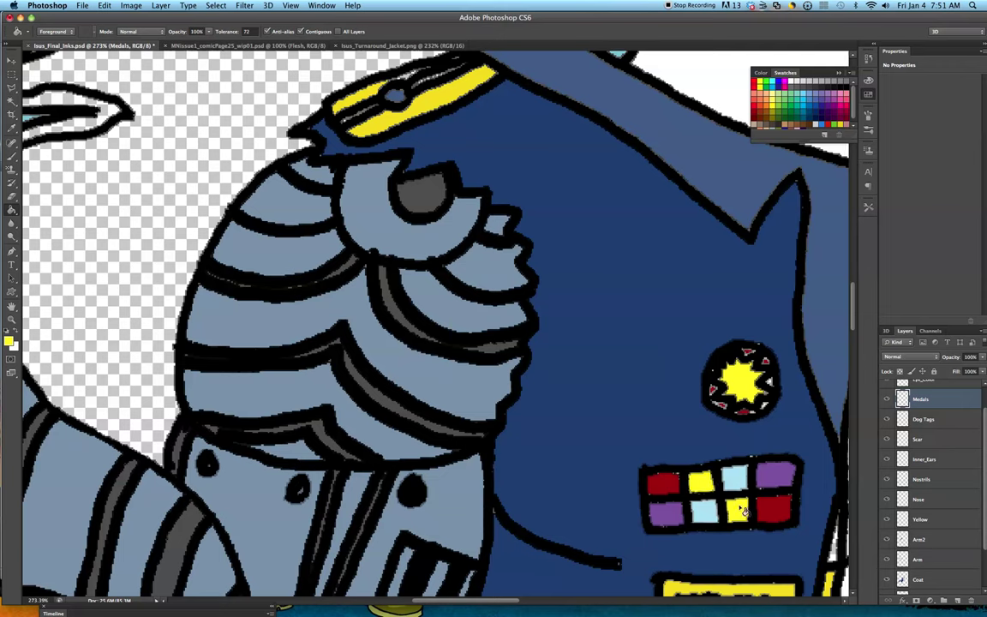
{"action": "left_click", "coordinate": [12, 128]}
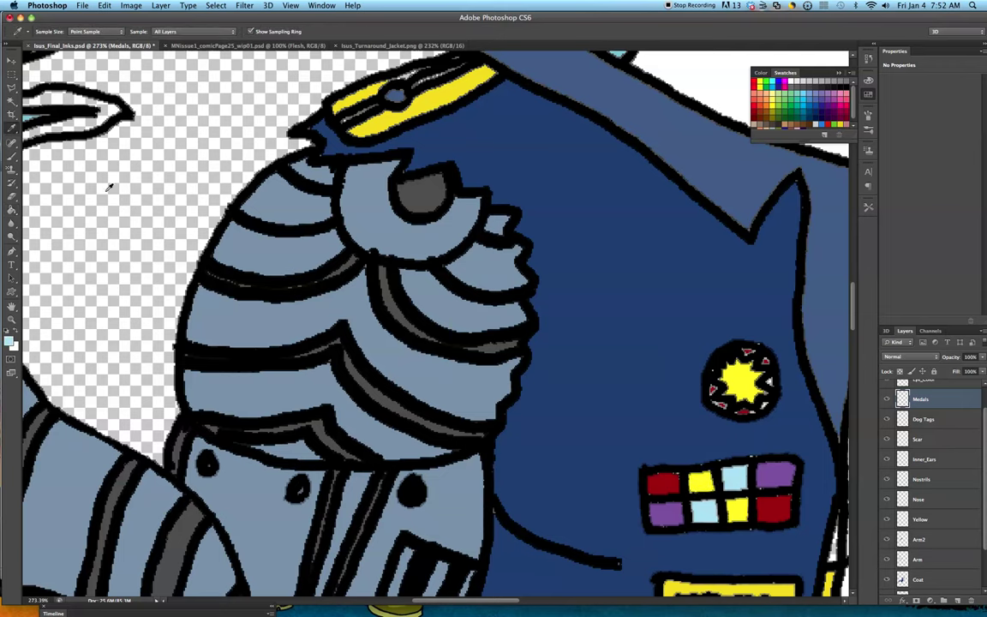
{"action": "left_click", "coordinate": [10, 194]}
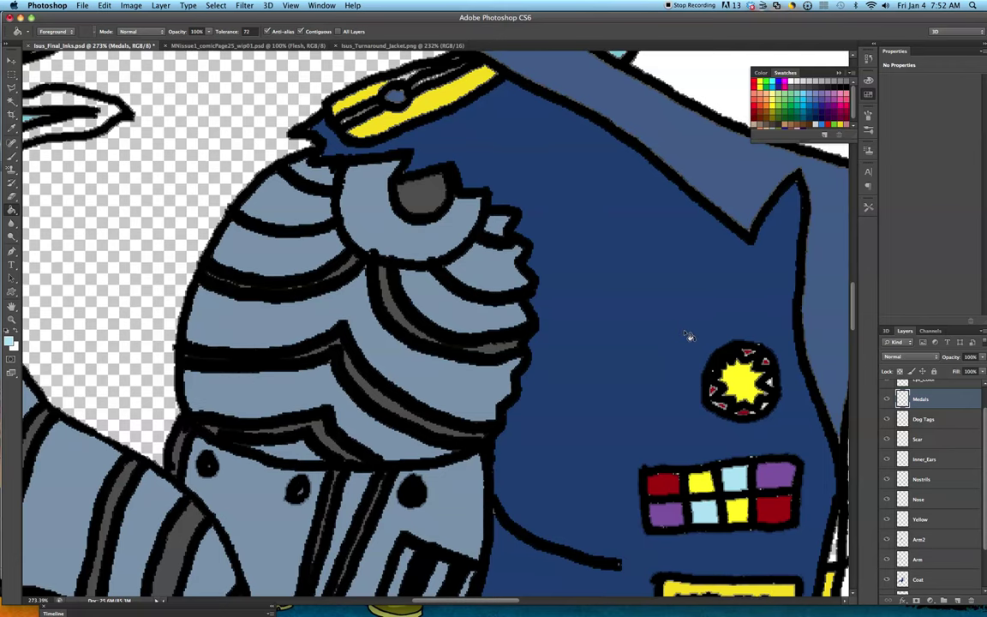
Step: Refill the star in the round medal with its own sampled yellow on the Medals layer
{"action": "scroll", "coordinate": [690, 334], "scroll_direction": "up", "scroll_amount": 4}
{"action": "scroll", "coordinate": [690, 334], "scroll_direction": "down", "scroll_amount": 3}
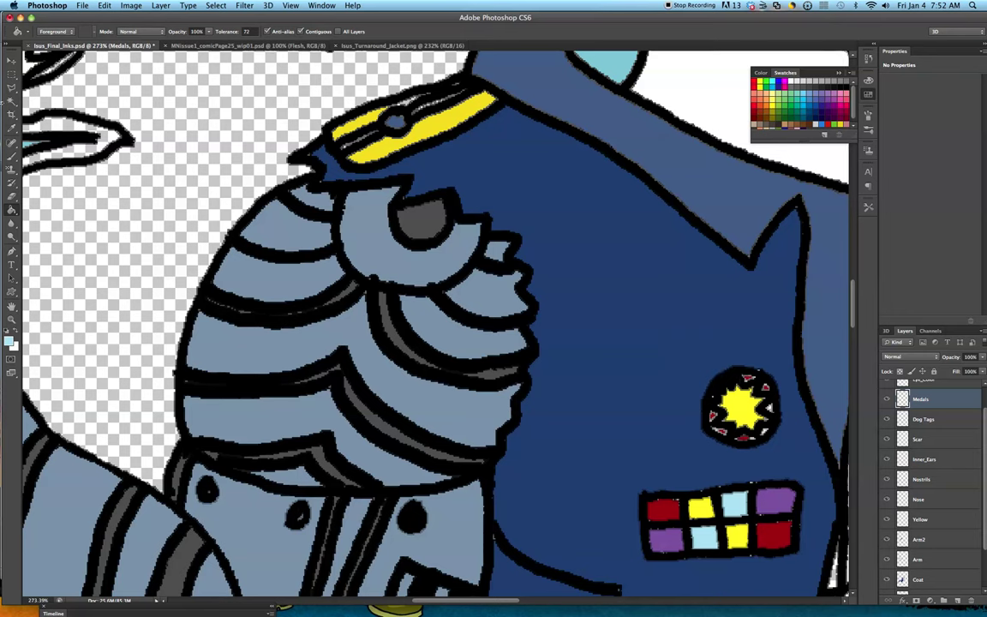
{"action": "left_click", "coordinate": [11, 101]}
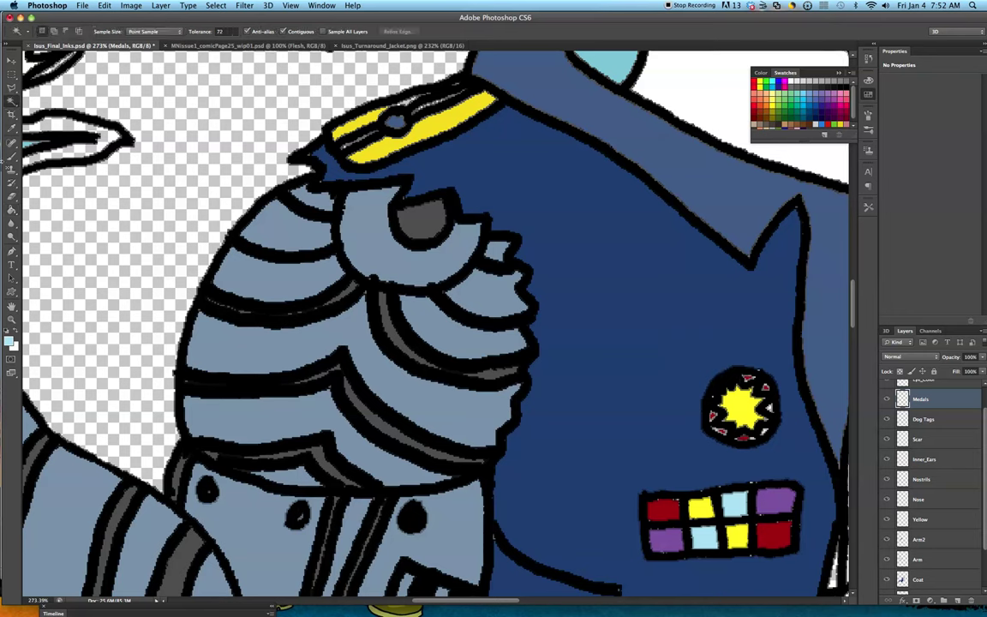
{"action": "left_click", "coordinate": [9, 130]}
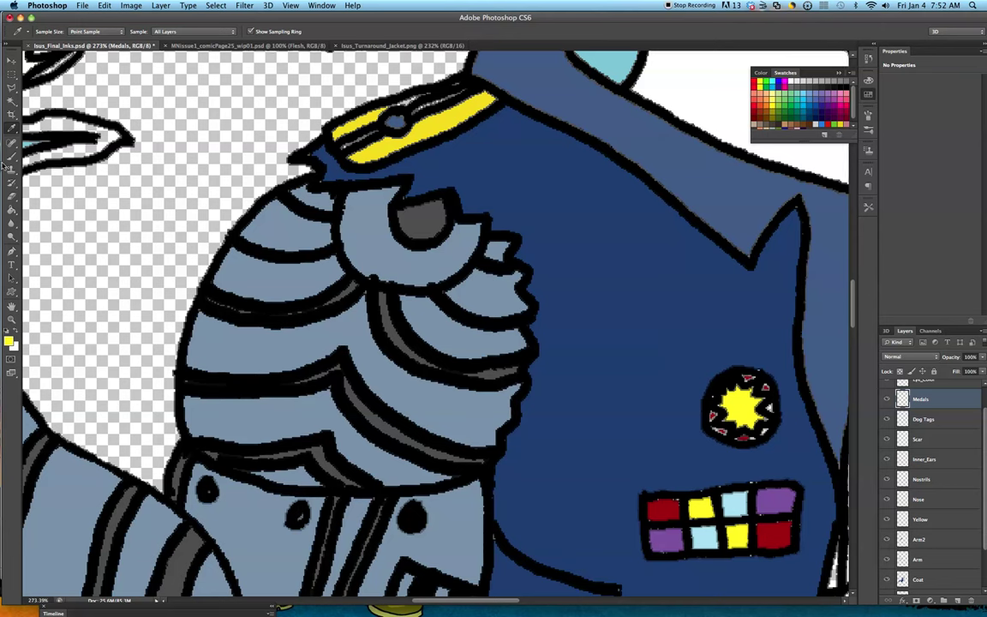
{"action": "left_click", "coordinate": [14, 214]}
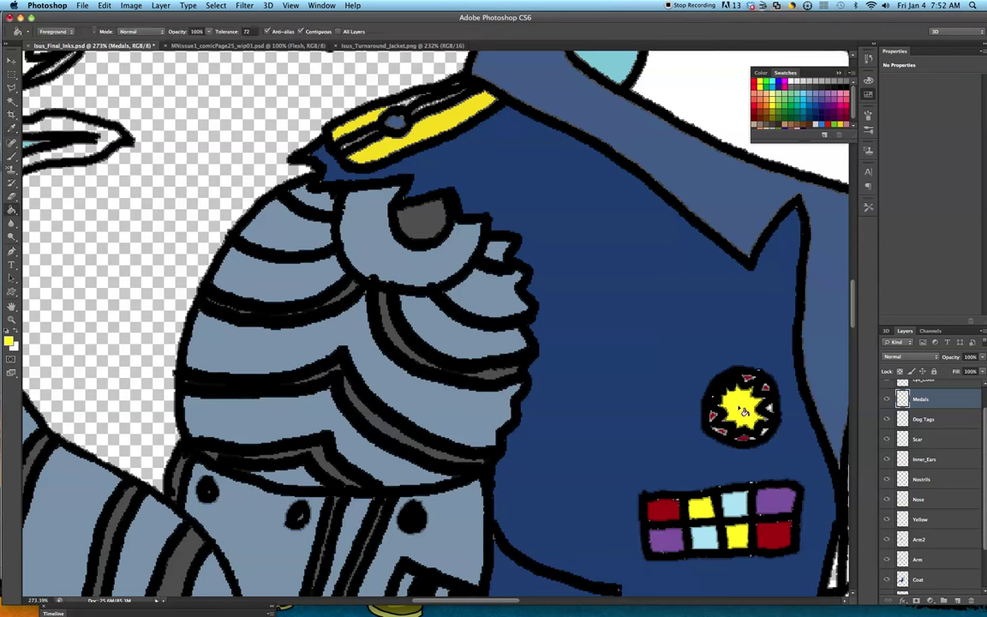
{"action": "left_click", "coordinate": [13, 159]}
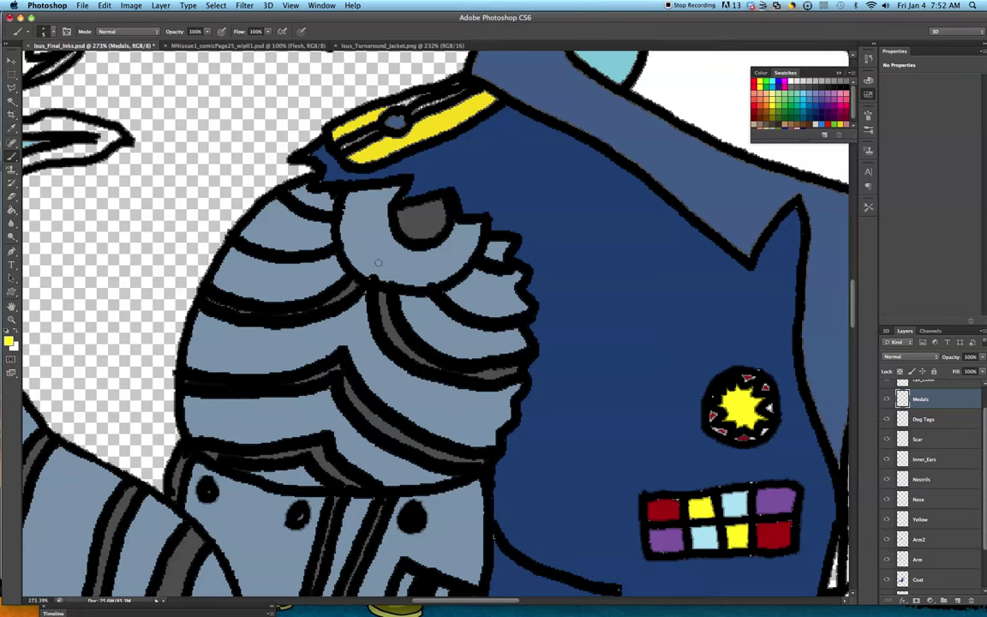
Step: Fill the gaps around the round medal's star with the dark red sampled from the ribbon's red square
{"action": "left_click", "coordinate": [12, 127]}
{"action": "left_click", "coordinate": [664, 506]}
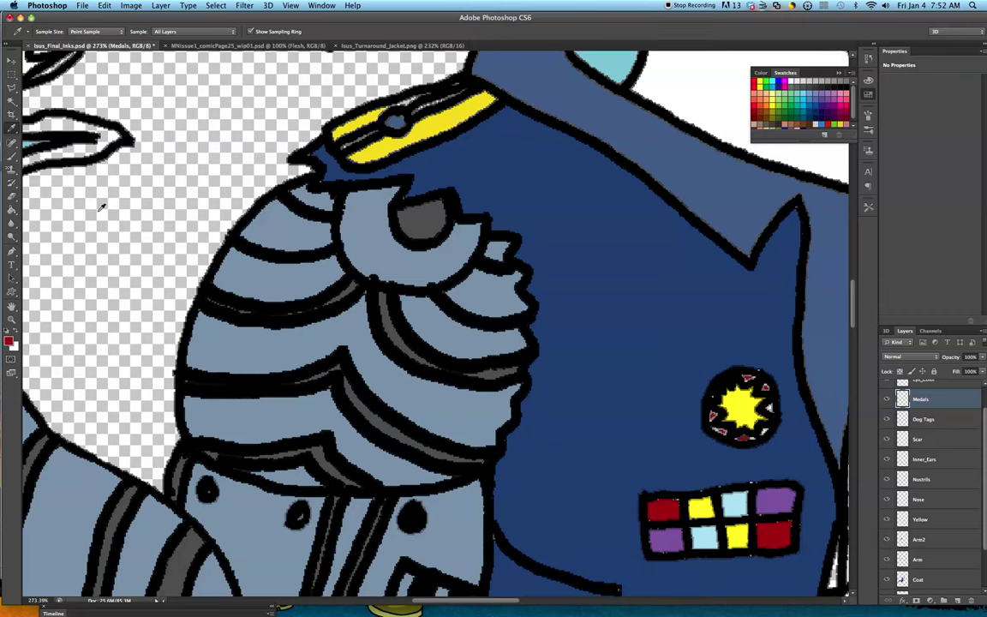
{"action": "left_click", "coordinate": [12, 209]}
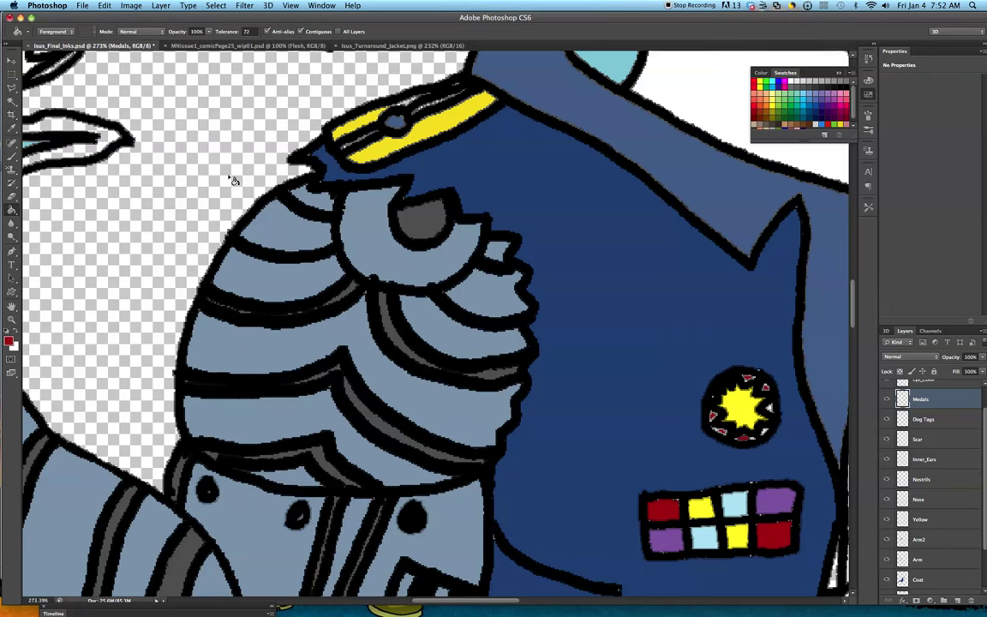
{"action": "left_click", "coordinate": [13, 143]}
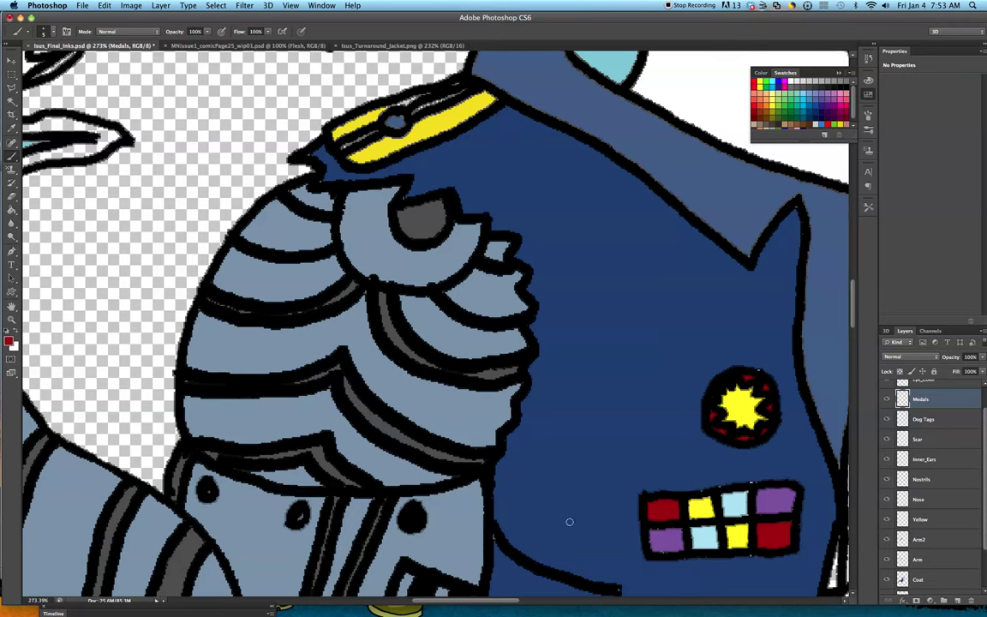
Step: Refill the yellow bar medal and its hanging drop with the yellow sampled from the bar
{"action": "scroll", "coordinate": [578, 463], "scroll_direction": "down", "scroll_amount": 2}
{"action": "scroll", "coordinate": [615, 501], "scroll_direction": "up", "scroll_amount": 2}
{"action": "scroll", "coordinate": [621, 514], "scroll_direction": "up", "scroll_amount": 1}
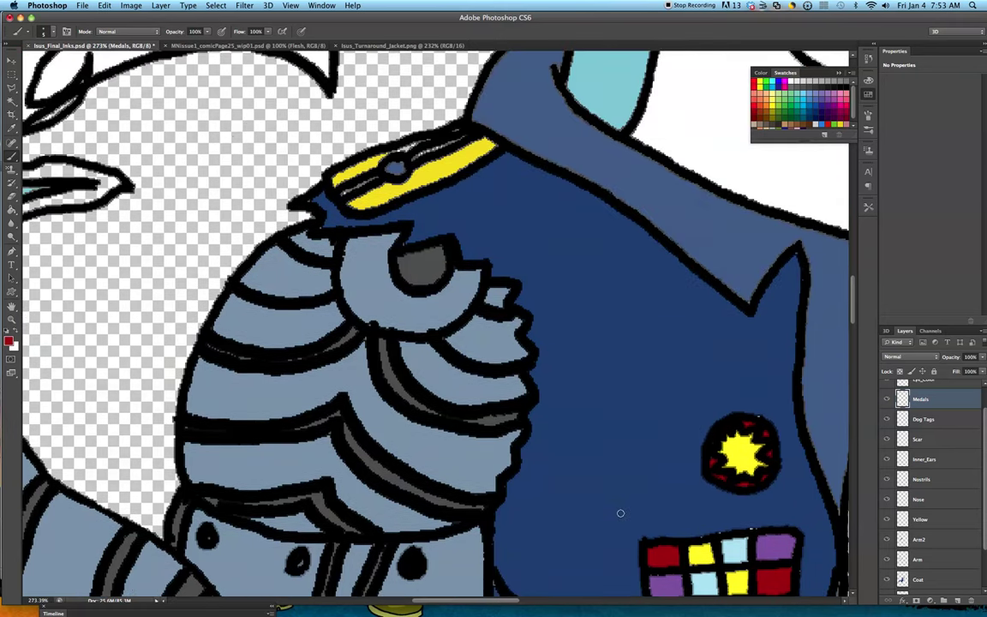
{"action": "scroll", "coordinate": [621, 512], "scroll_direction": "down", "scroll_amount": 5}
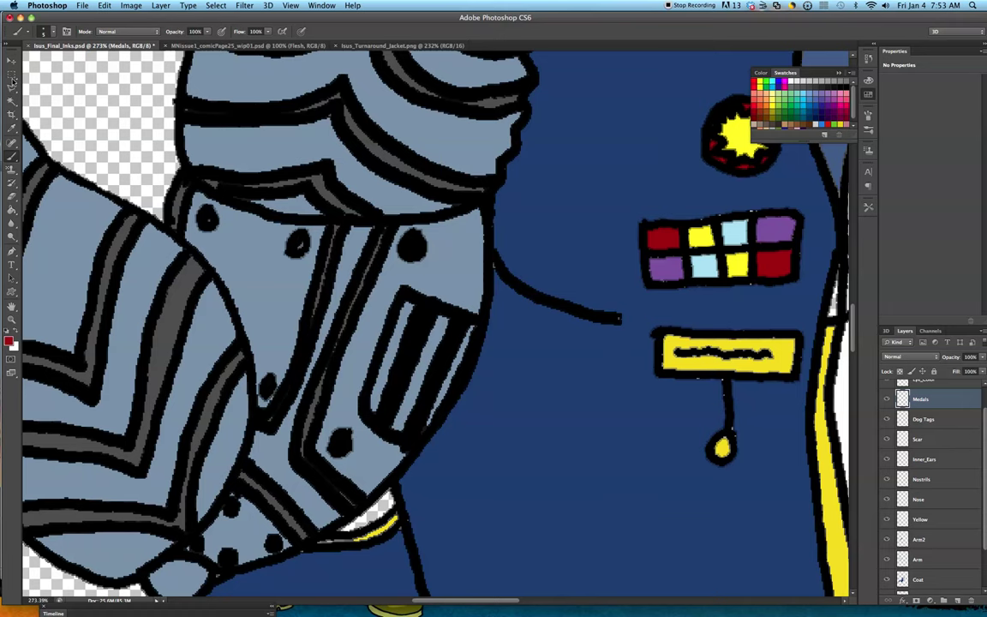
{"action": "left_click", "coordinate": [12, 129]}
{"action": "left_click", "coordinate": [699, 348]}
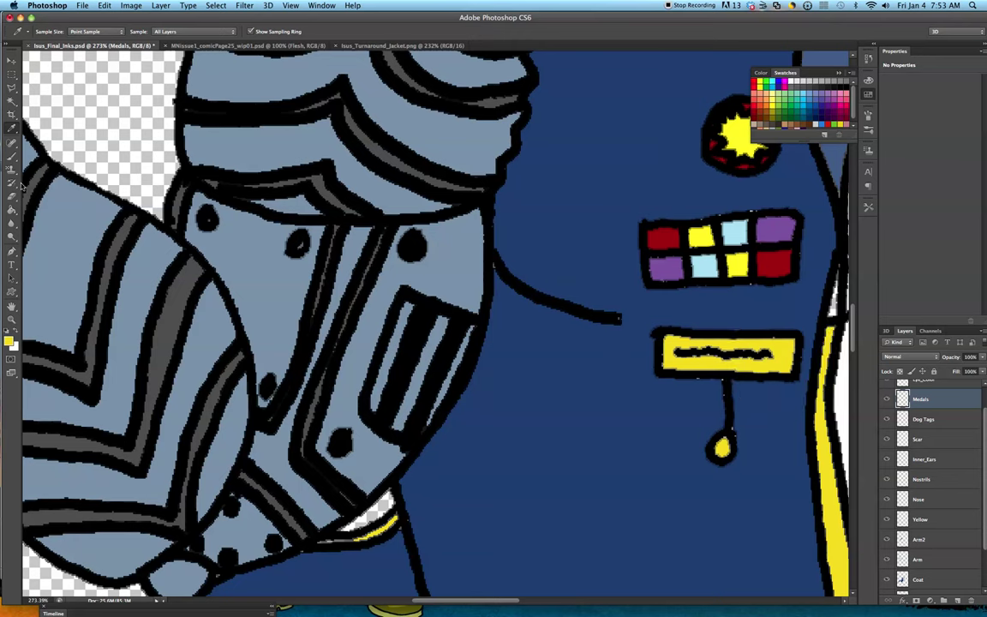
{"action": "left_click", "coordinate": [12, 208]}
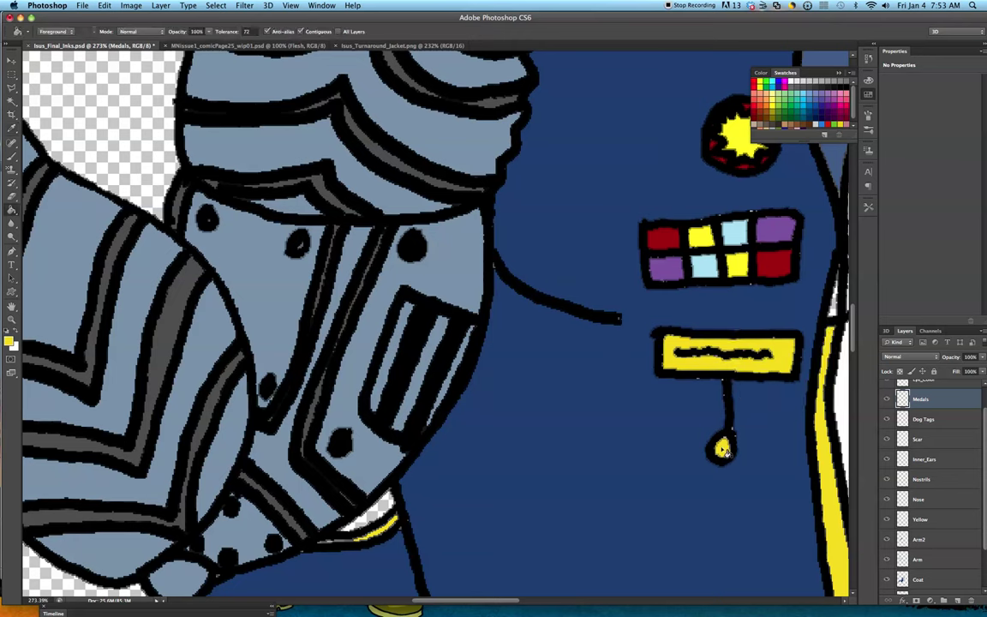
Step: Refill the red squares of the ribbon beside the furry sleeve with dark red and undo the last fill
{"action": "left_click_drag", "start_coordinate": [465, 602], "coordinate": [568, 588]}
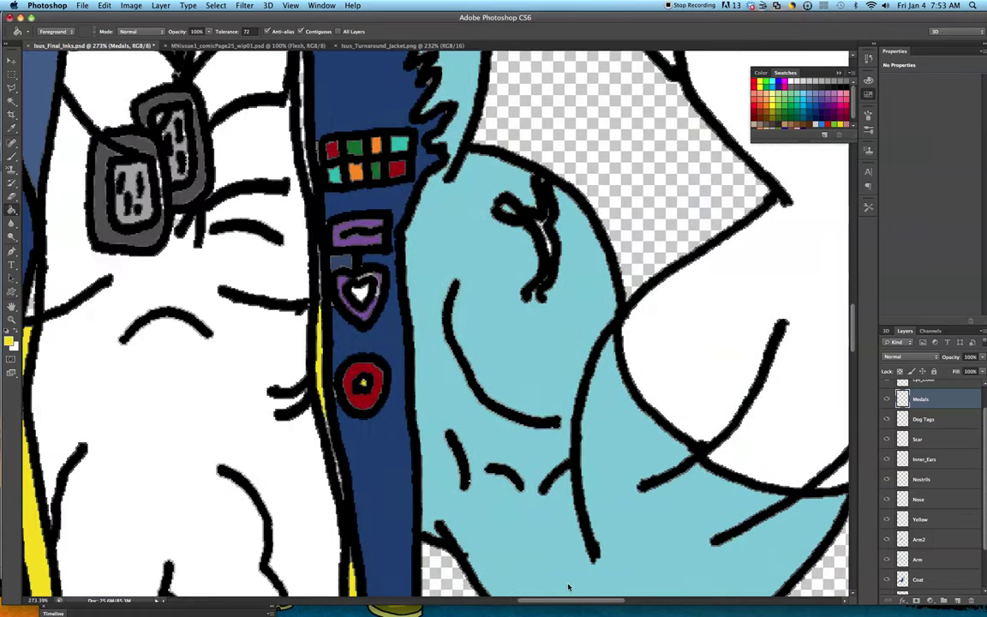
{"action": "scroll", "coordinate": [605, 405], "scroll_direction": "left", "scroll_amount": 4}
{"action": "scroll", "coordinate": [605, 405], "scroll_direction": "up", "scroll_amount": 5}
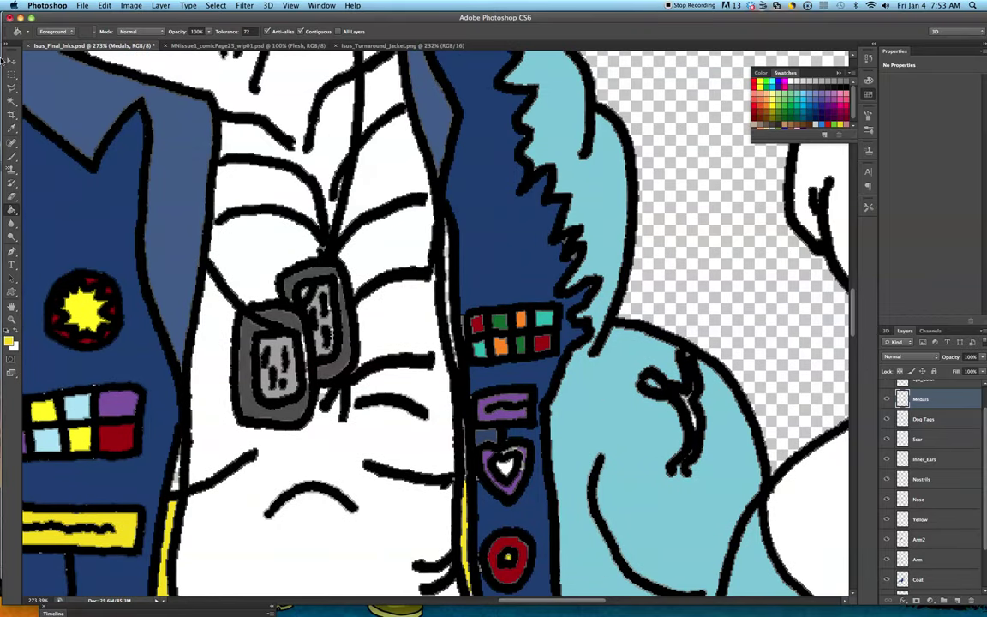
{"action": "left_click", "coordinate": [12, 126]}
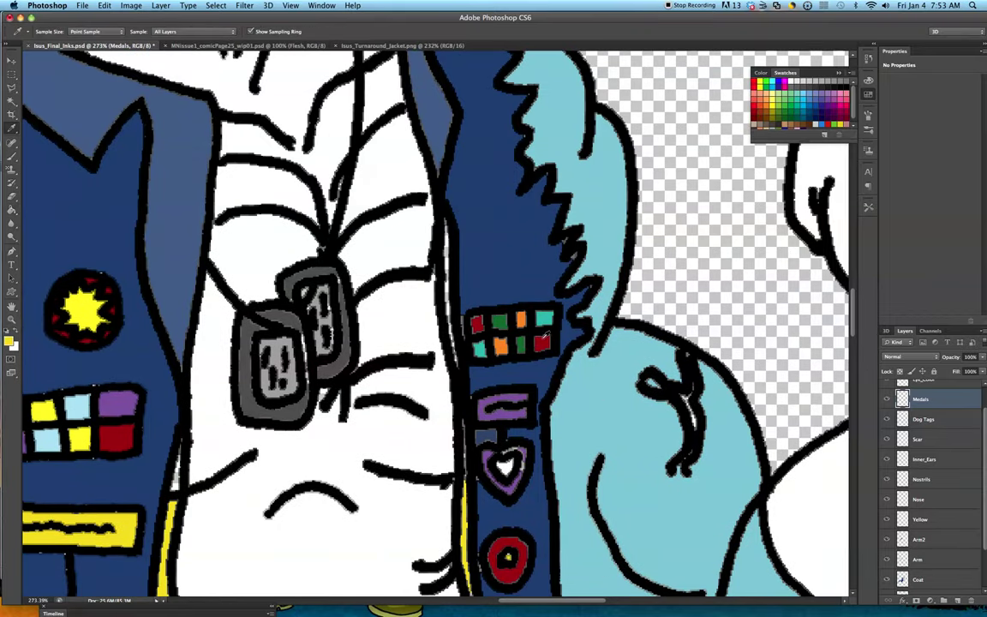
{"action": "left_click", "coordinate": [427, 289]}
{"action": "left_click", "coordinate": [12, 208]}
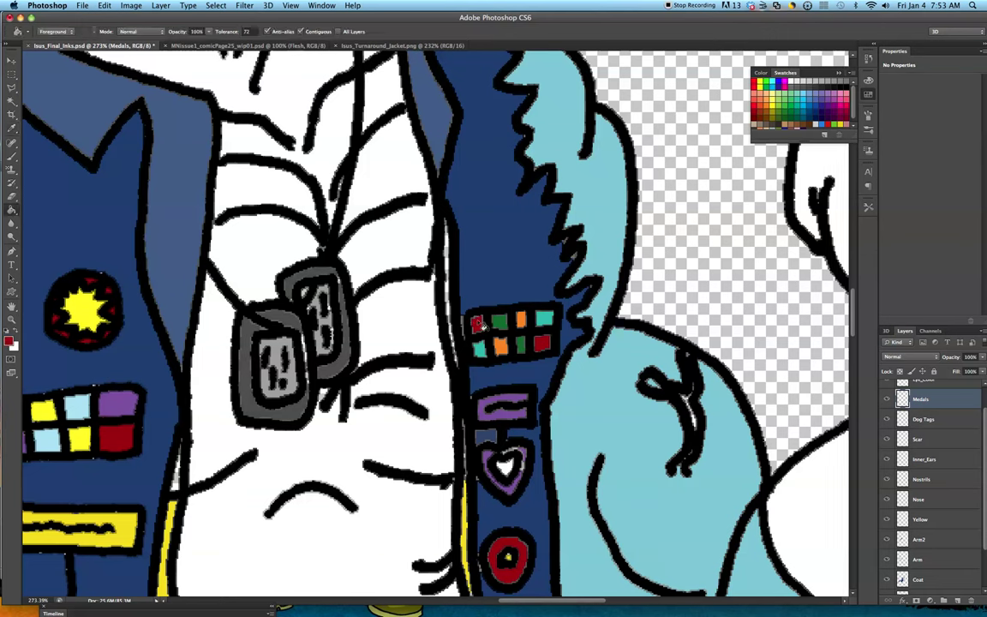
{"action": "key", "text": "ctrl+z"}
Step: Refill the teal squares of the ribbon beside the furry sleeve with their own sampled teal
{"action": "left_click", "coordinate": [12, 126]}
{"action": "left_click", "coordinate": [481, 346]}
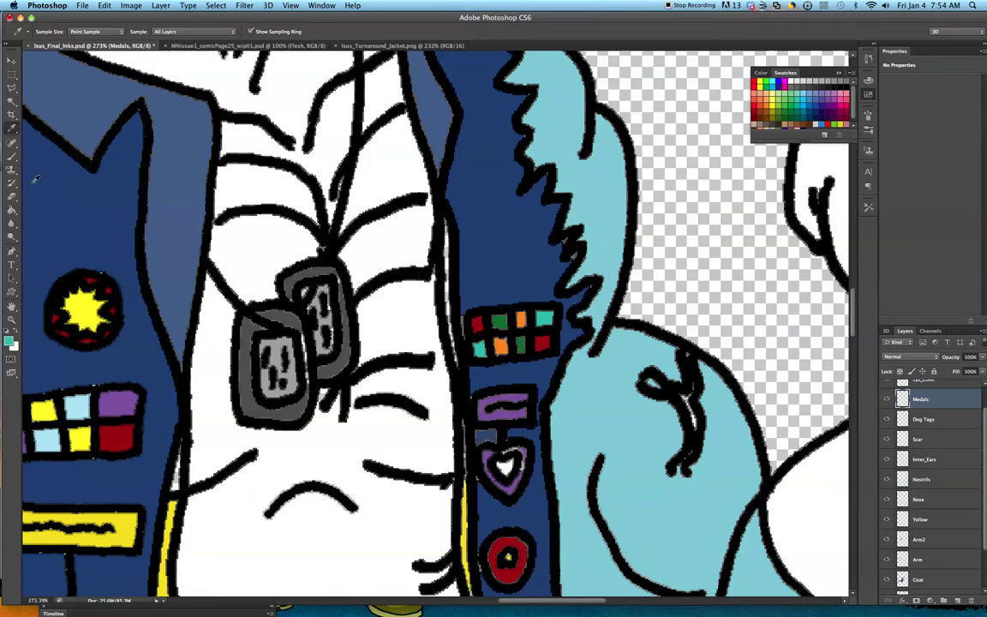
{"action": "left_click", "coordinate": [12, 212]}
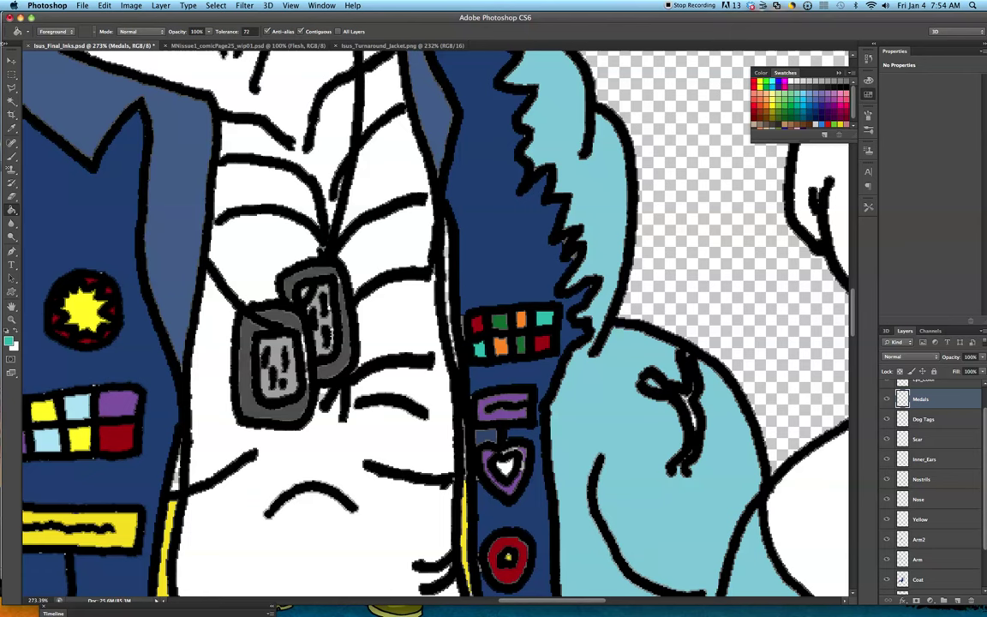
{"action": "mouse_move", "coordinate": [21, 612]}
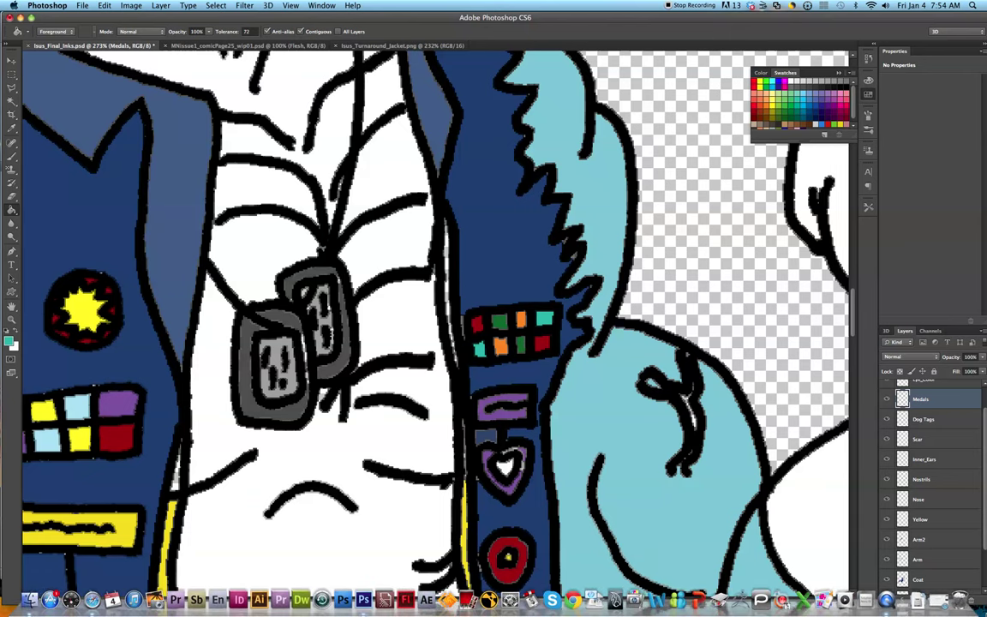
{"action": "left_click", "coordinate": [816, 587]}
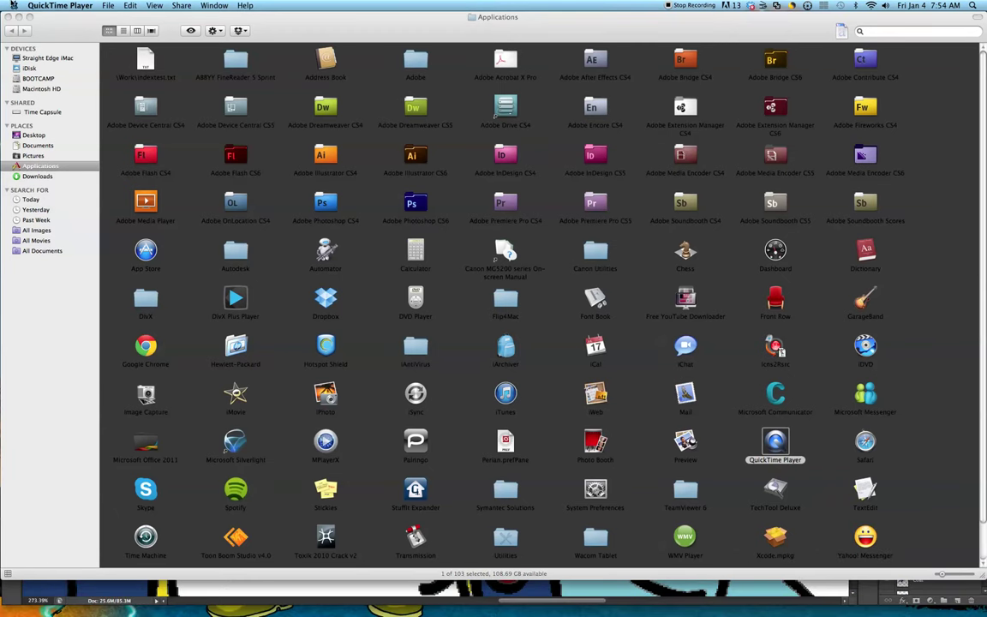
{"action": "left_click", "coordinate": [19, 17]}
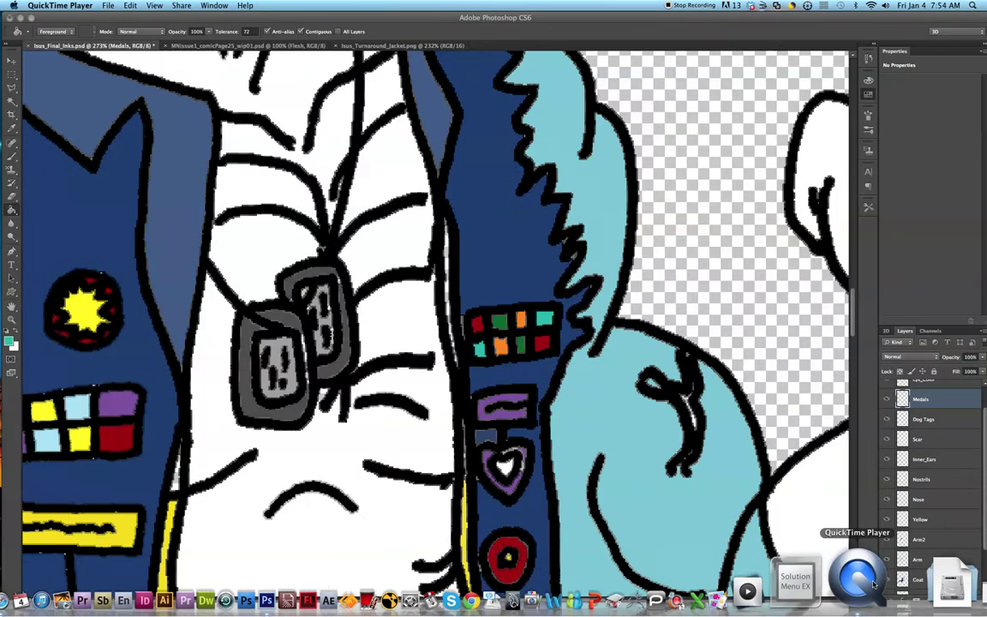
{"action": "left_click", "coordinate": [106, 6]}
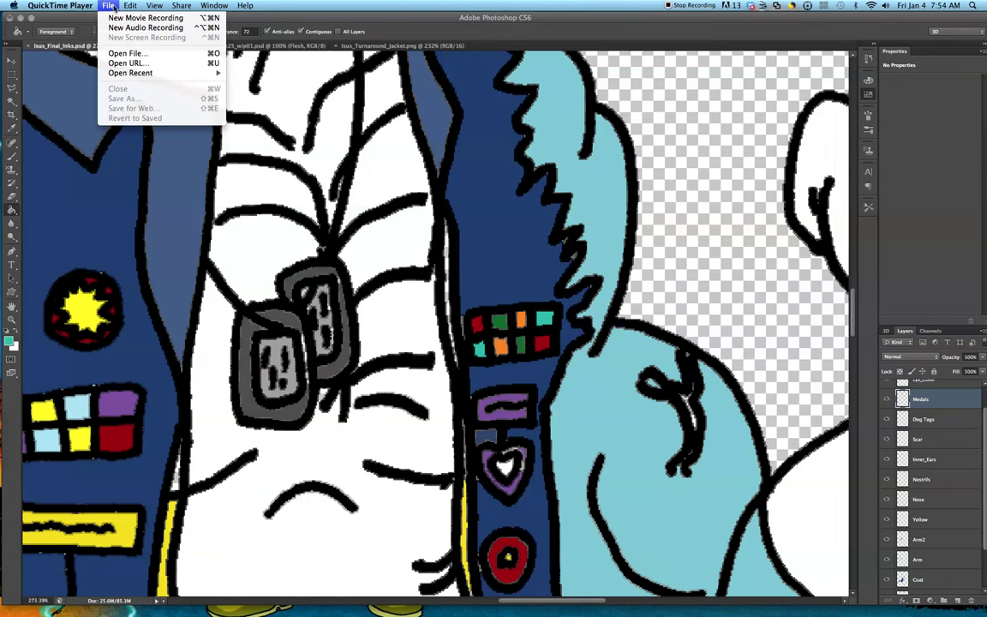
{"action": "mouse_move", "coordinate": [122, 10]}
{"action": "mouse_move", "coordinate": [136, 73]}
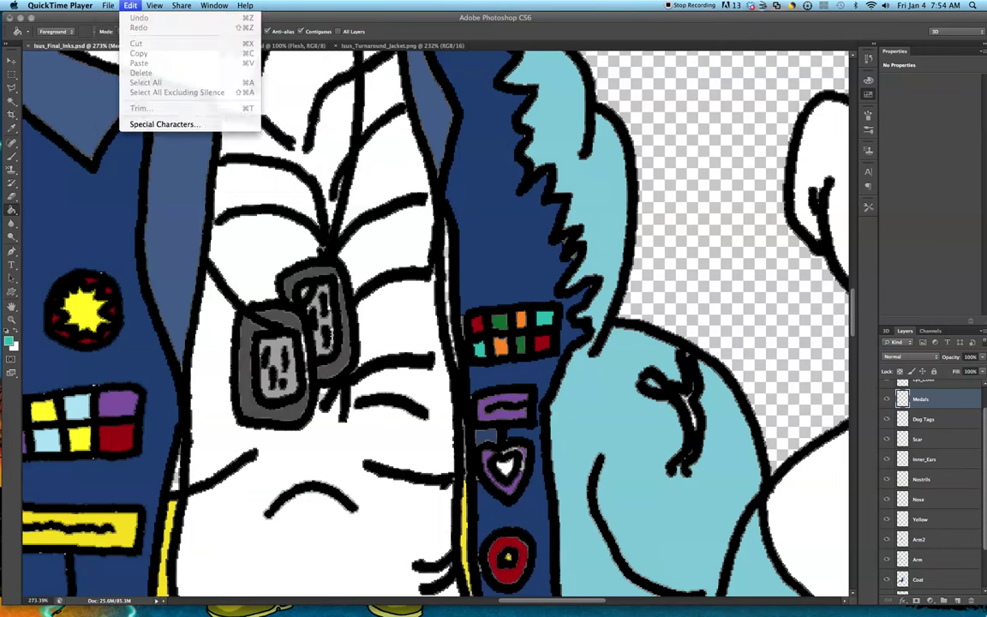
{"action": "key", "text": "super+Tab"}
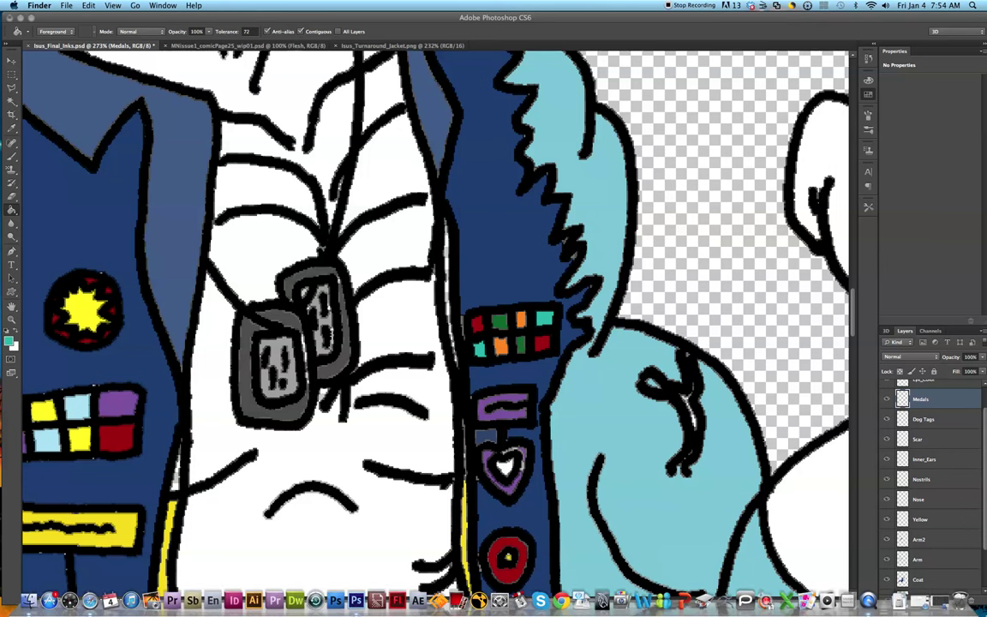